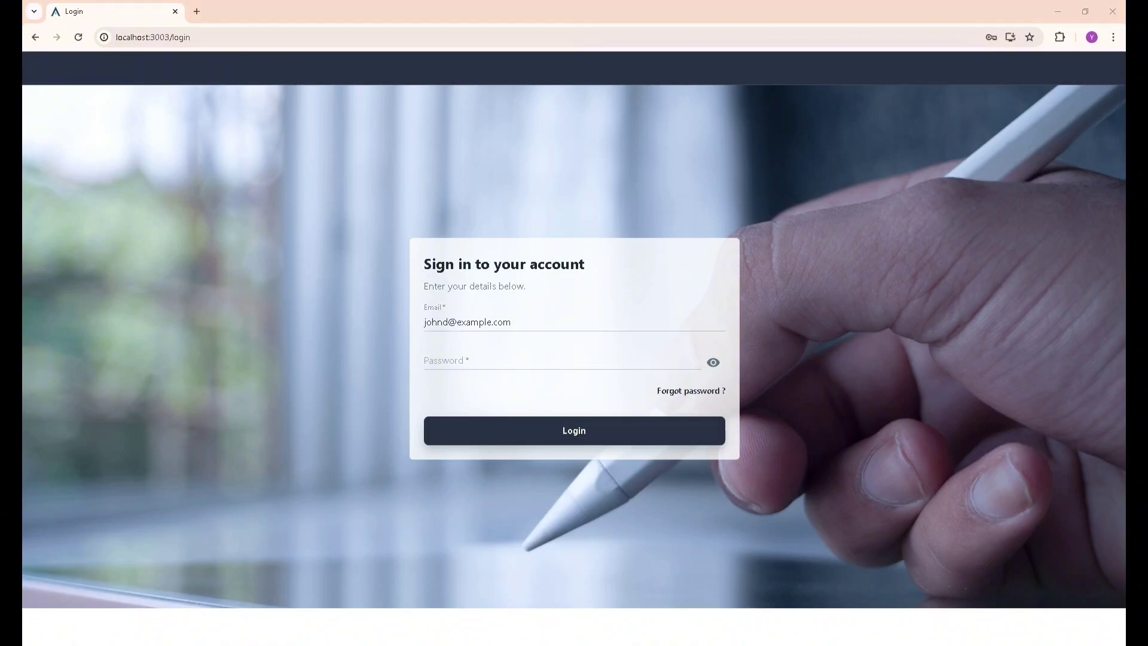
Paste the account password into the login form and sign in.
click(462, 359)
key(ctrl+v)
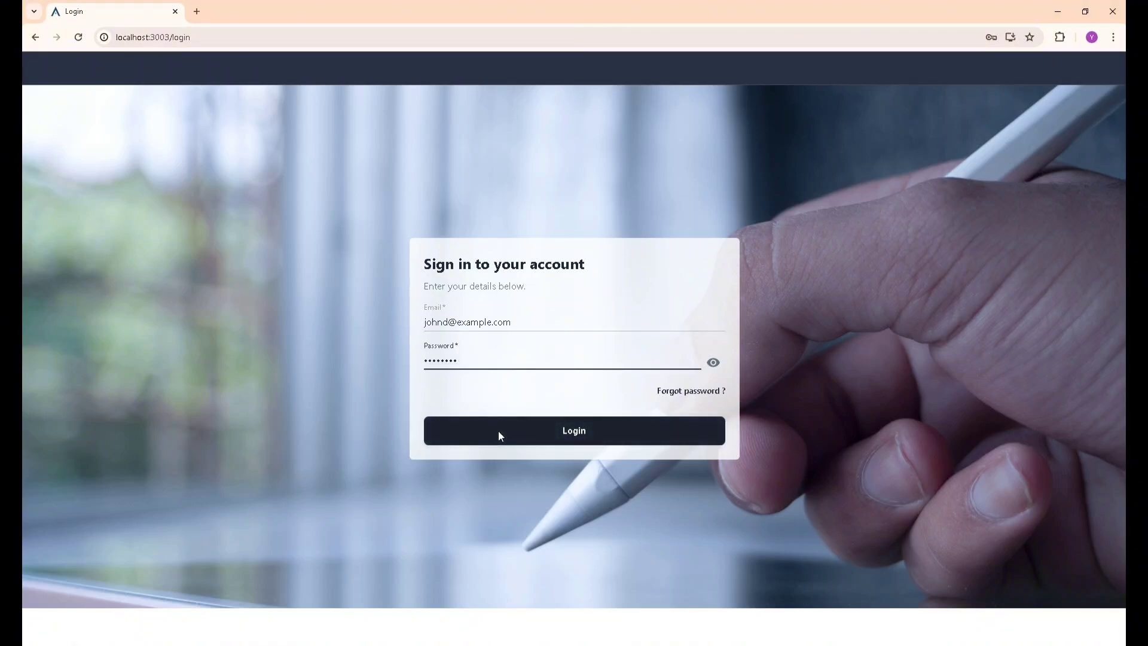
click(497, 430)
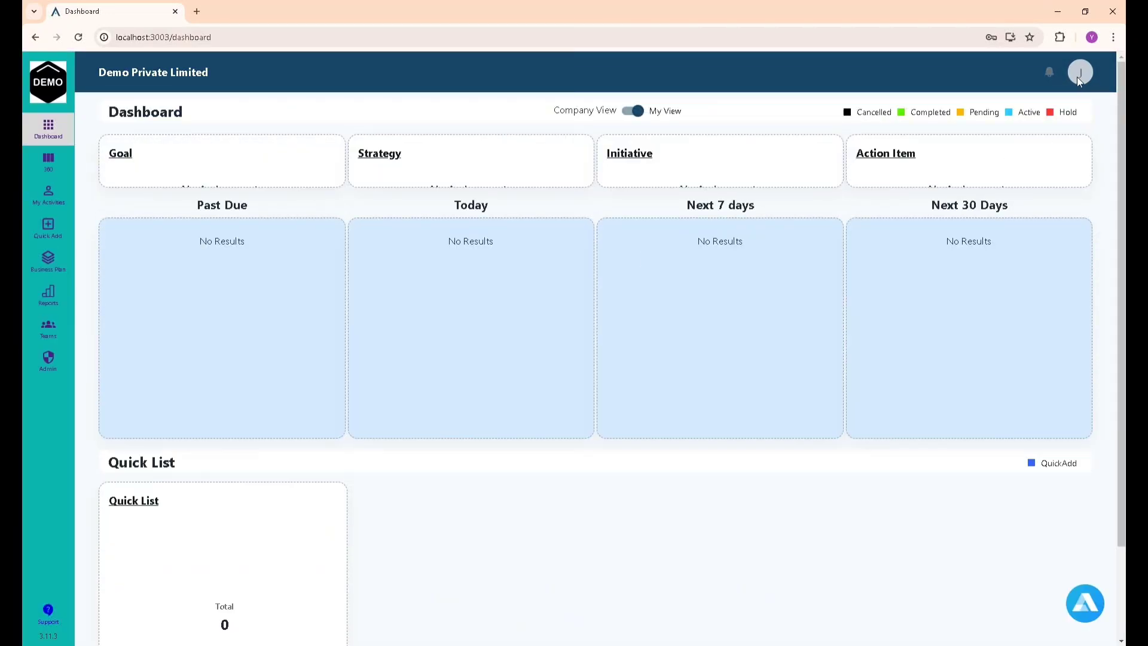
Switch the dashboard to Company View, showing 1 Goal, 1 Strategy, 2 Initiatives and 1 Action Item.
click(1078, 76)
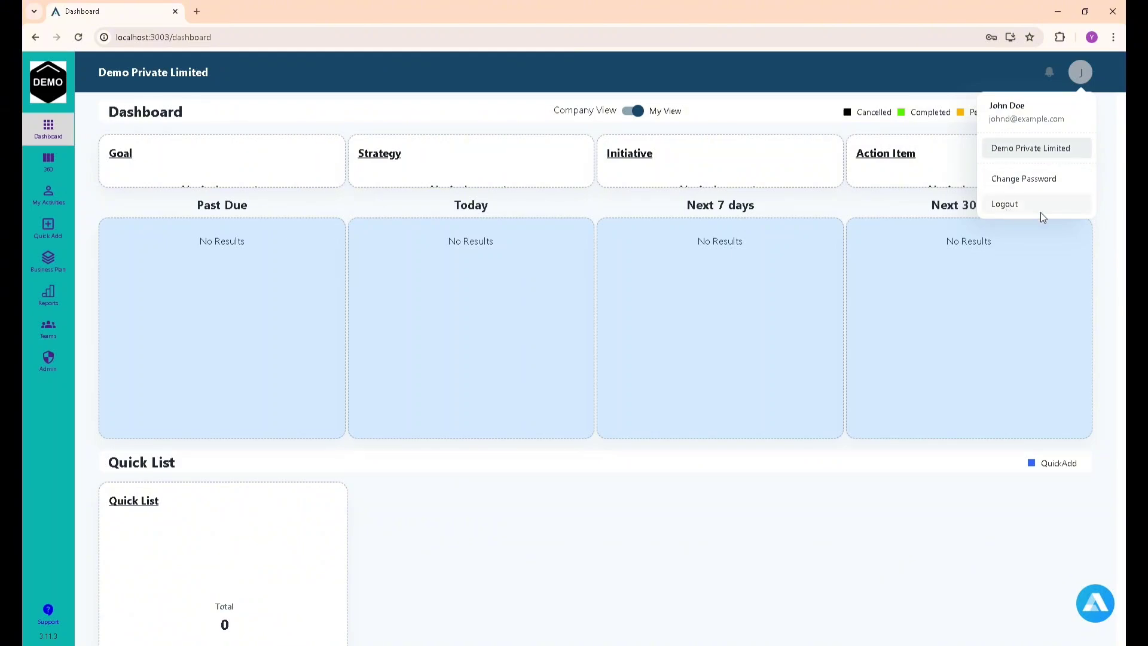
click(689, 127)
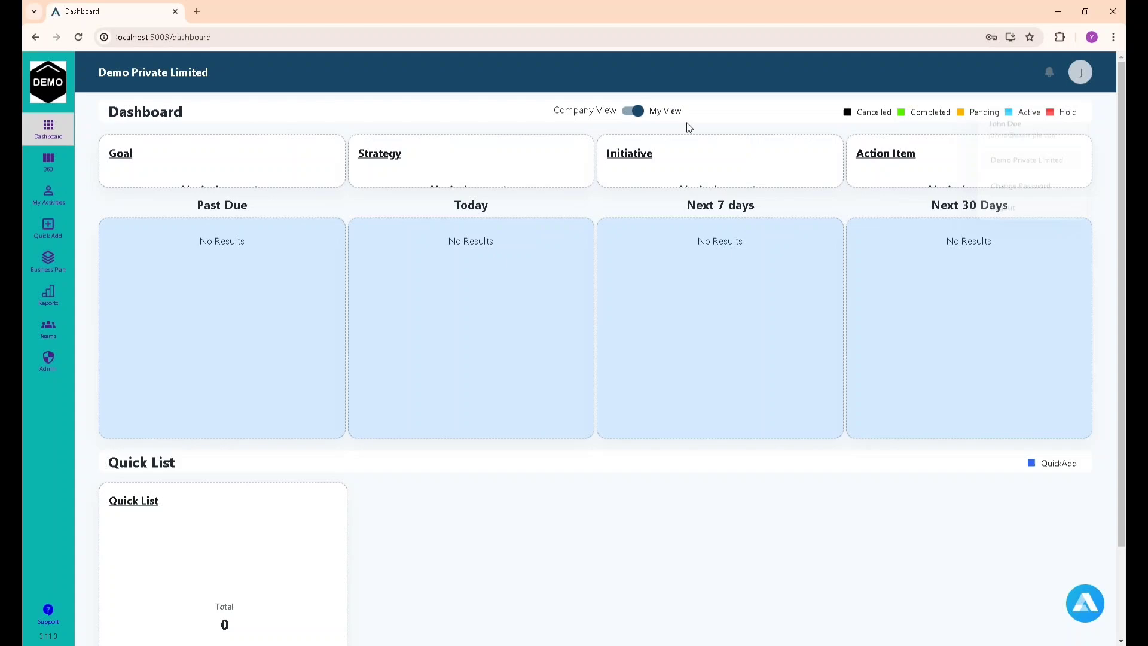
click(627, 110)
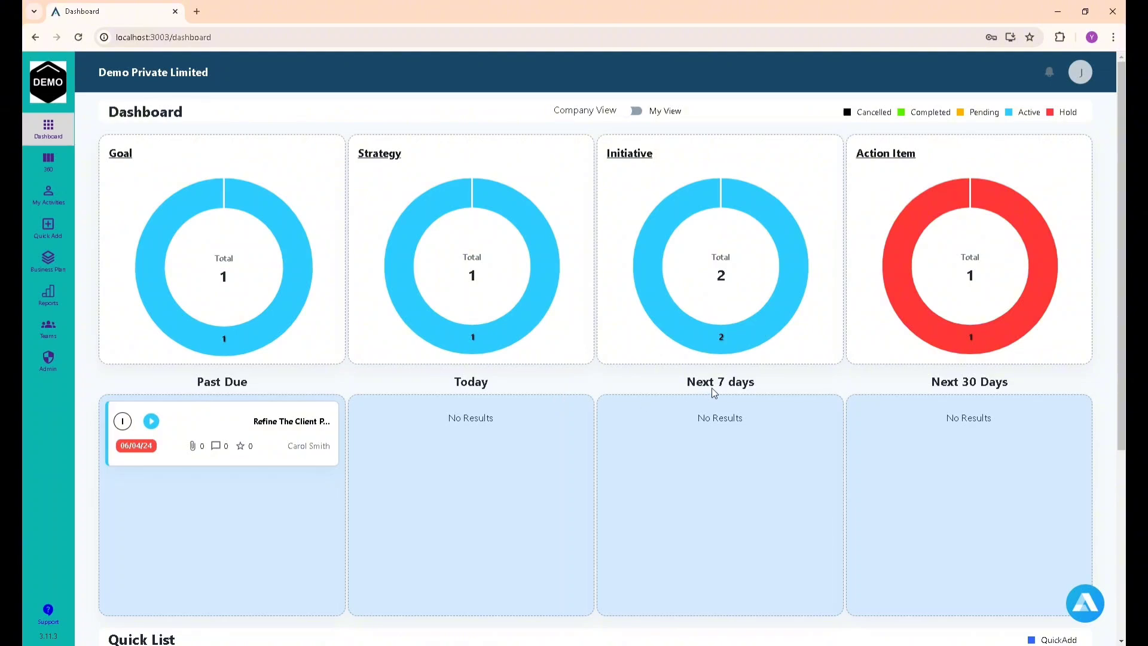
scroll(976, 400, down, 2)
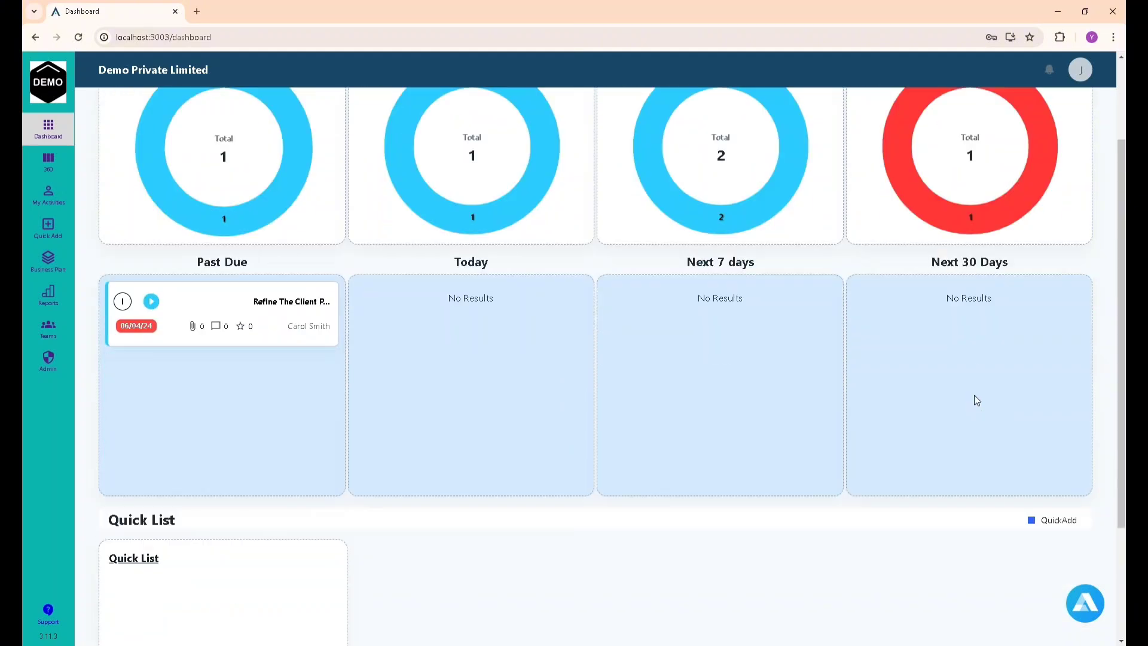
scroll(672, 440, up, 2)
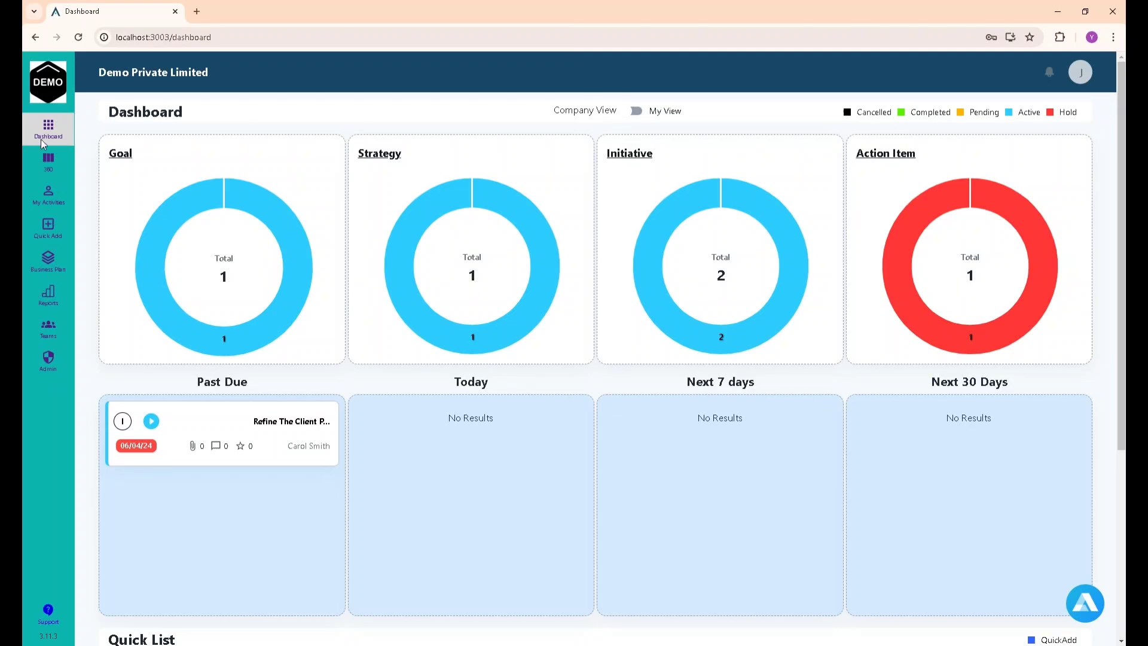
Browse the 360 board, My Activities and Quick Add pages, ending on the Business Plan list.
click(49, 161)
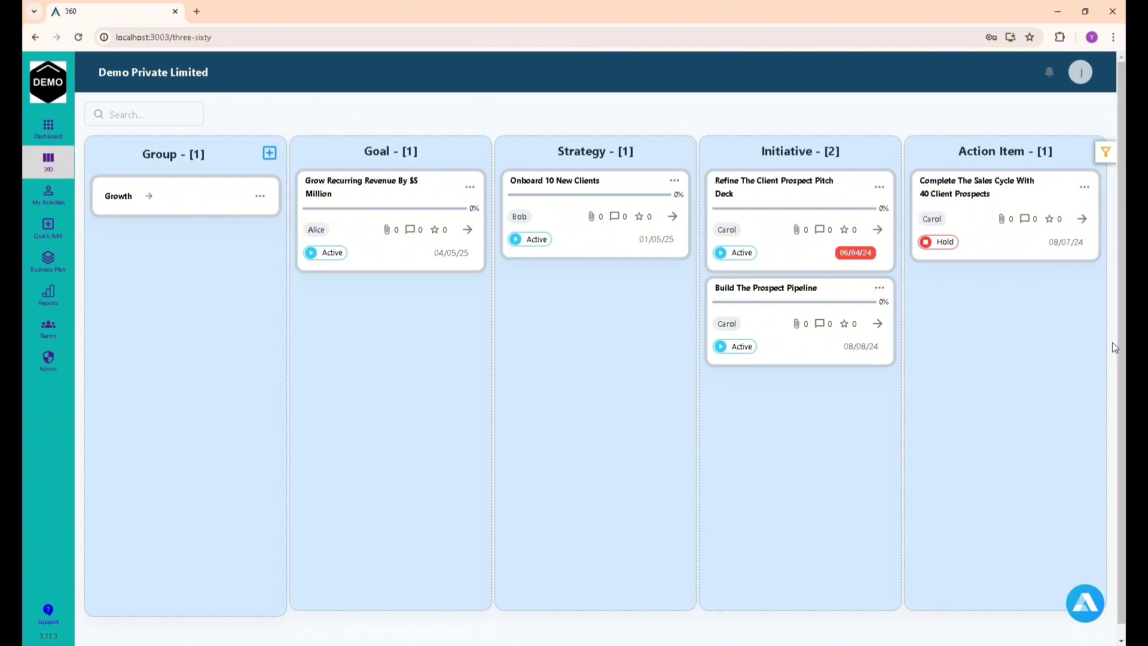
click(54, 207)
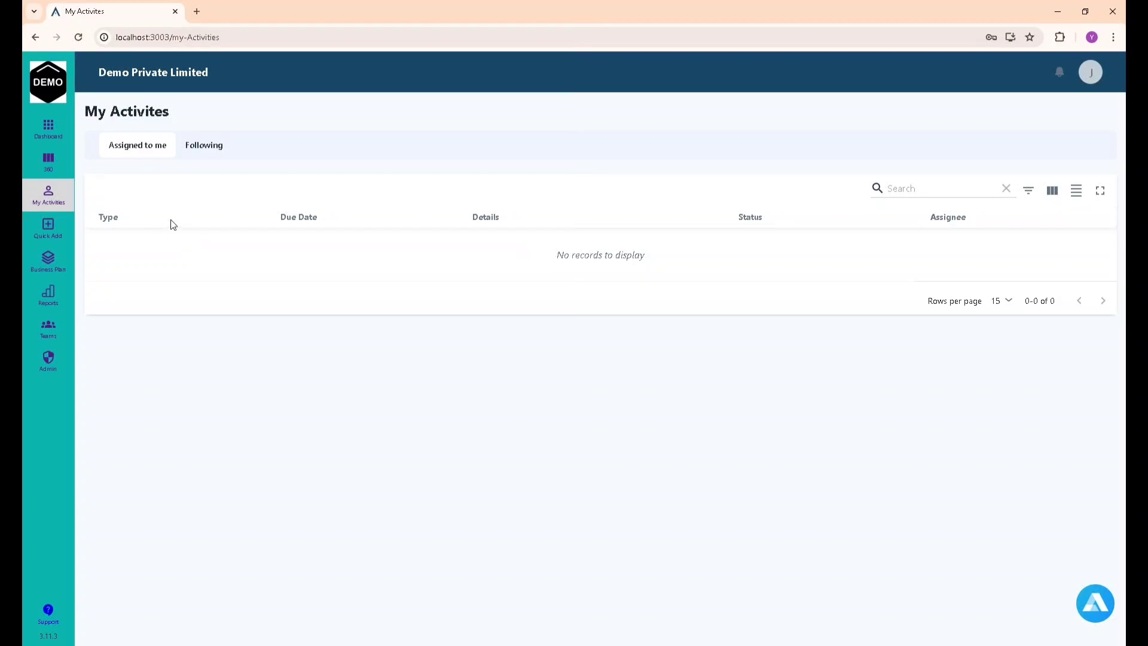
click(42, 230)
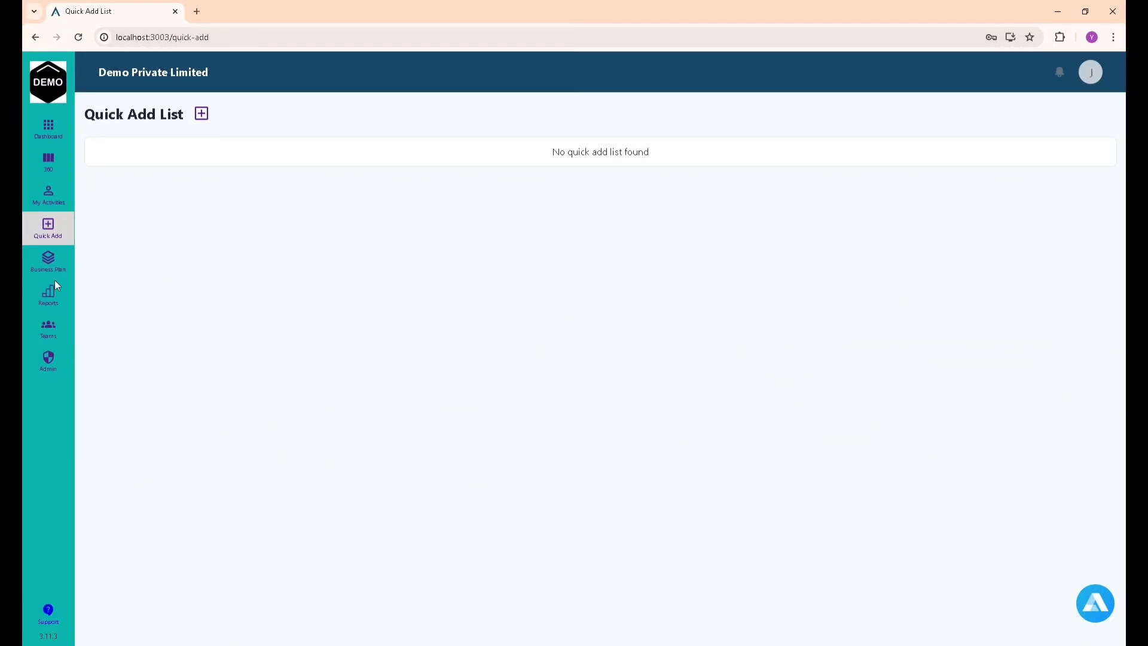
click(57, 251)
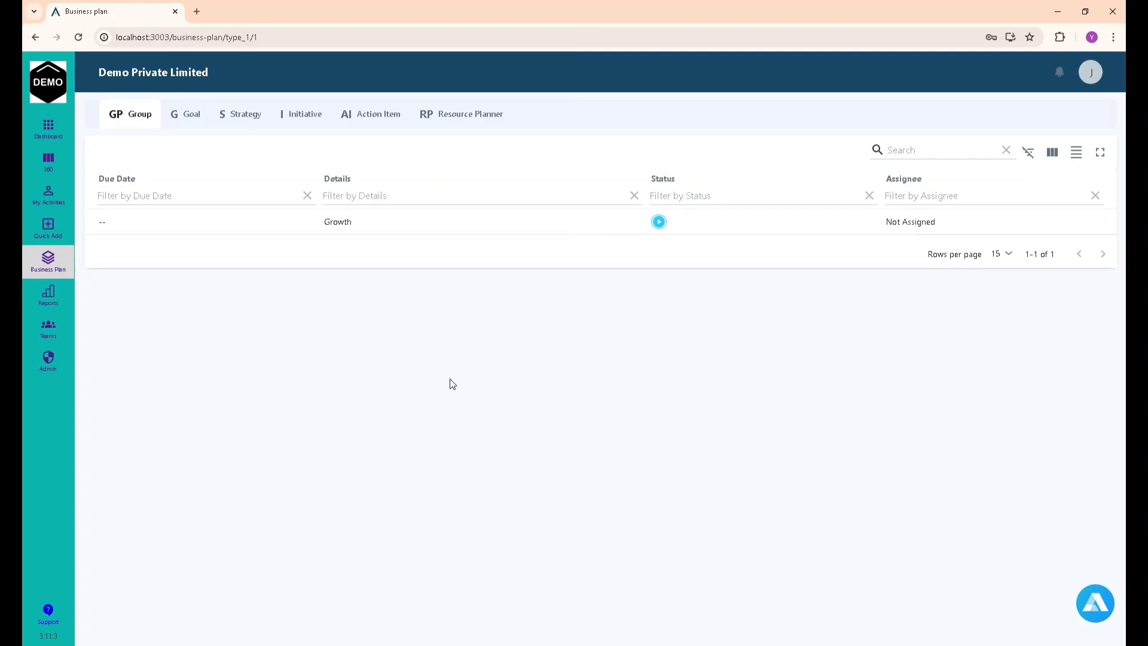
Look over Reports and the Teams list, then open the Admin account settings.
click(59, 298)
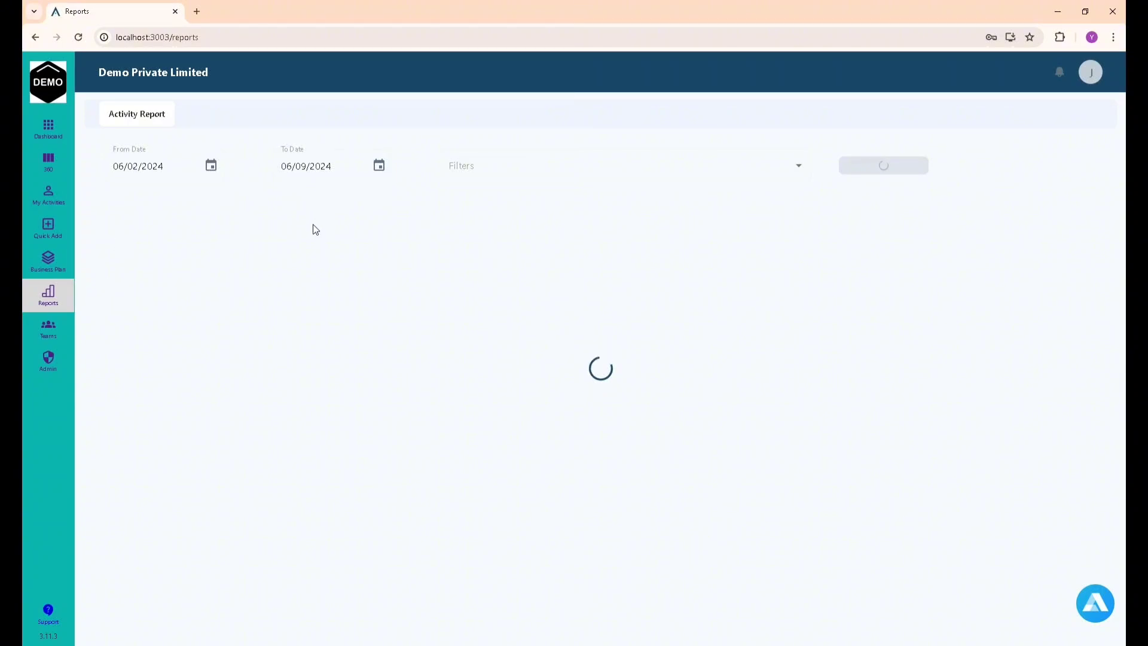
click(49, 331)
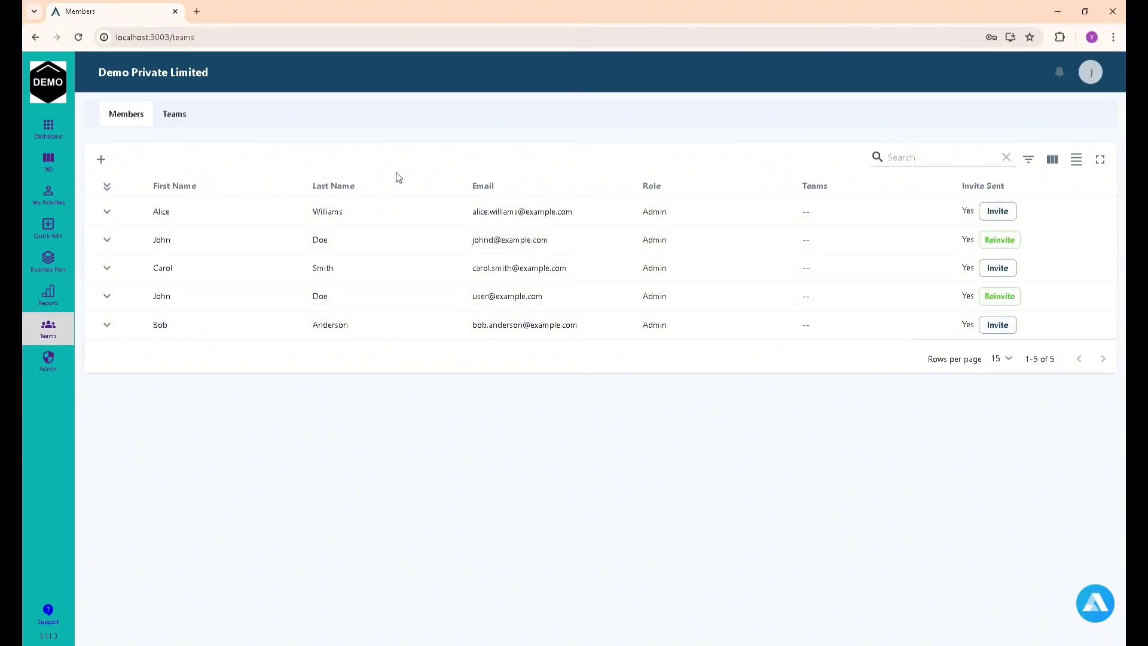
click(169, 121)
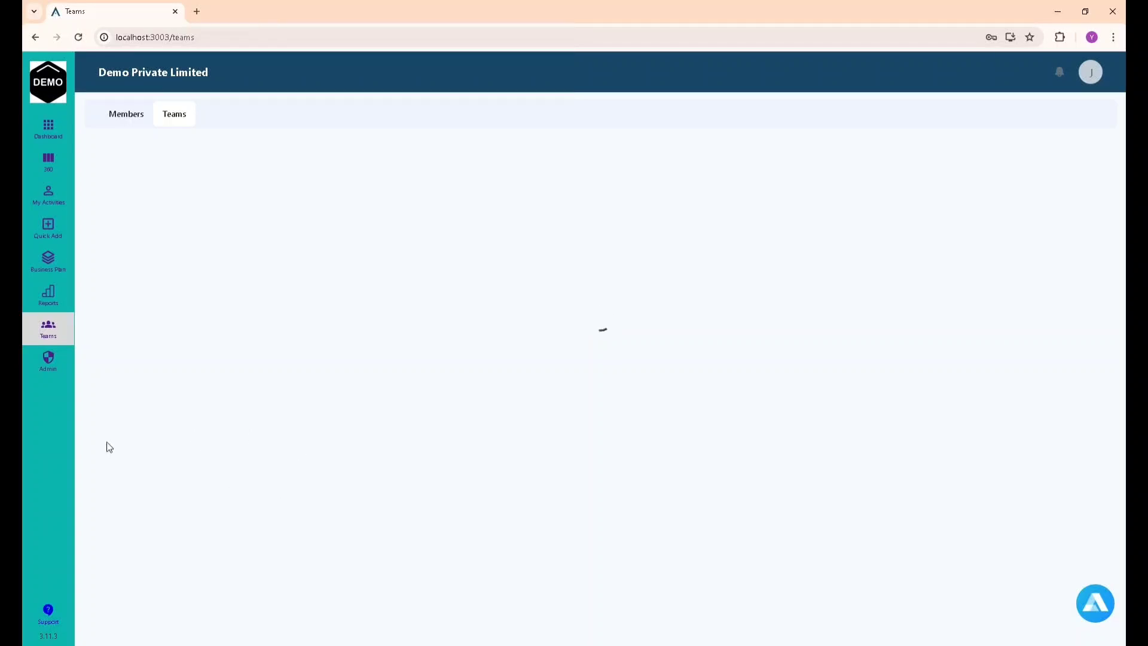
click(53, 357)
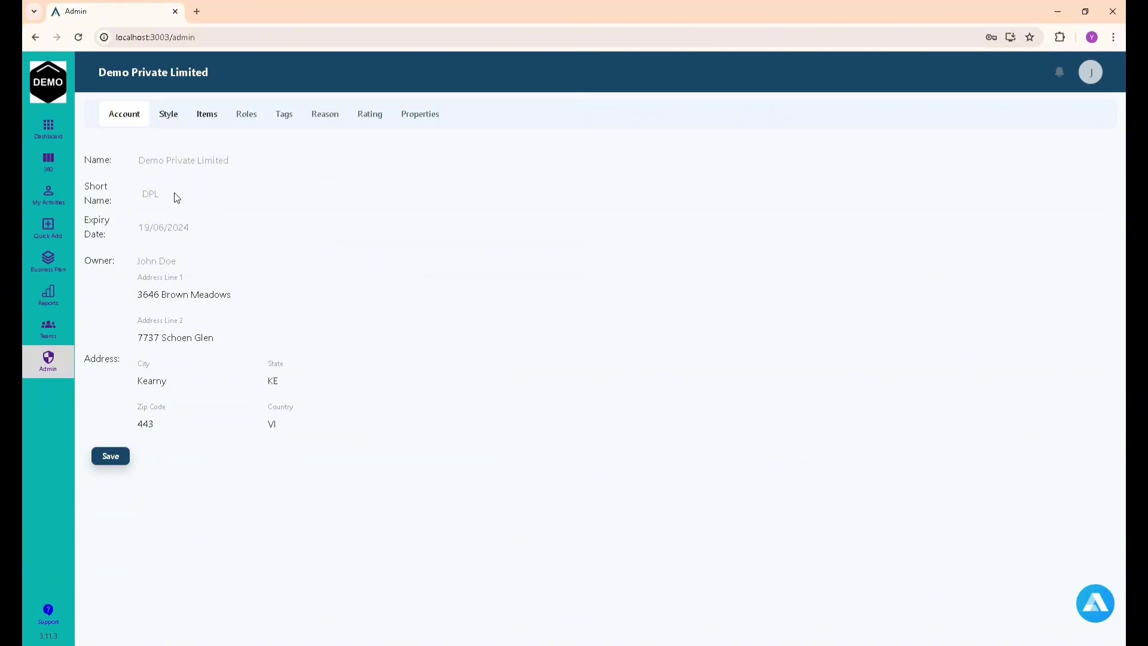
Select the company name text, then bring up the Style settings with logo and colours.
drag(141, 162, 271, 171)
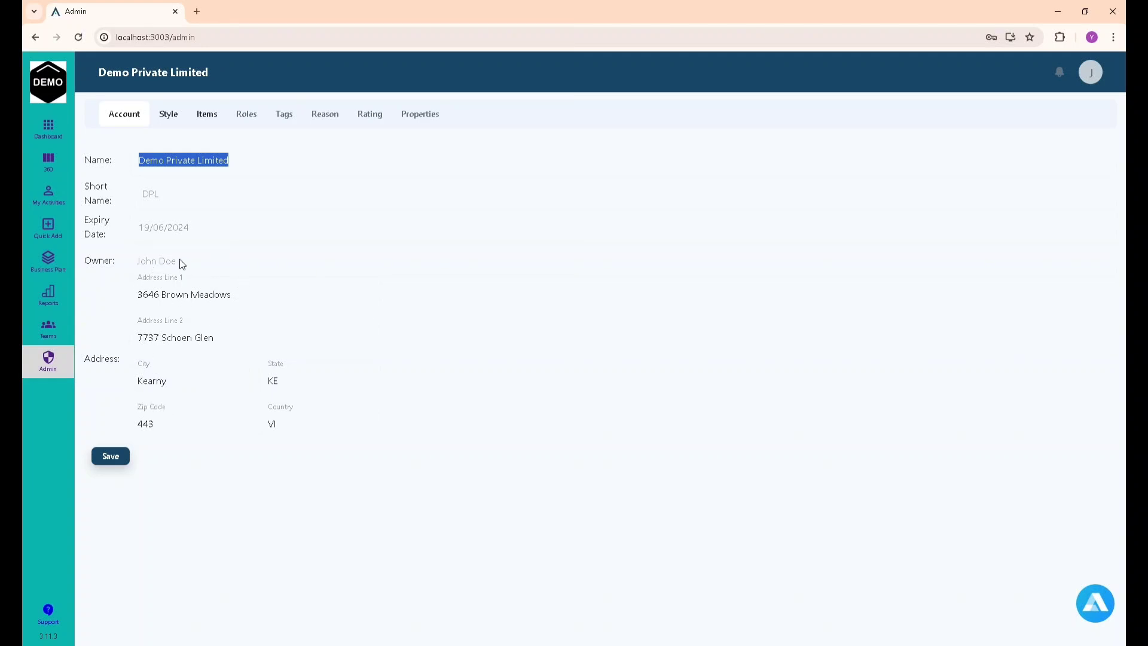
click(171, 120)
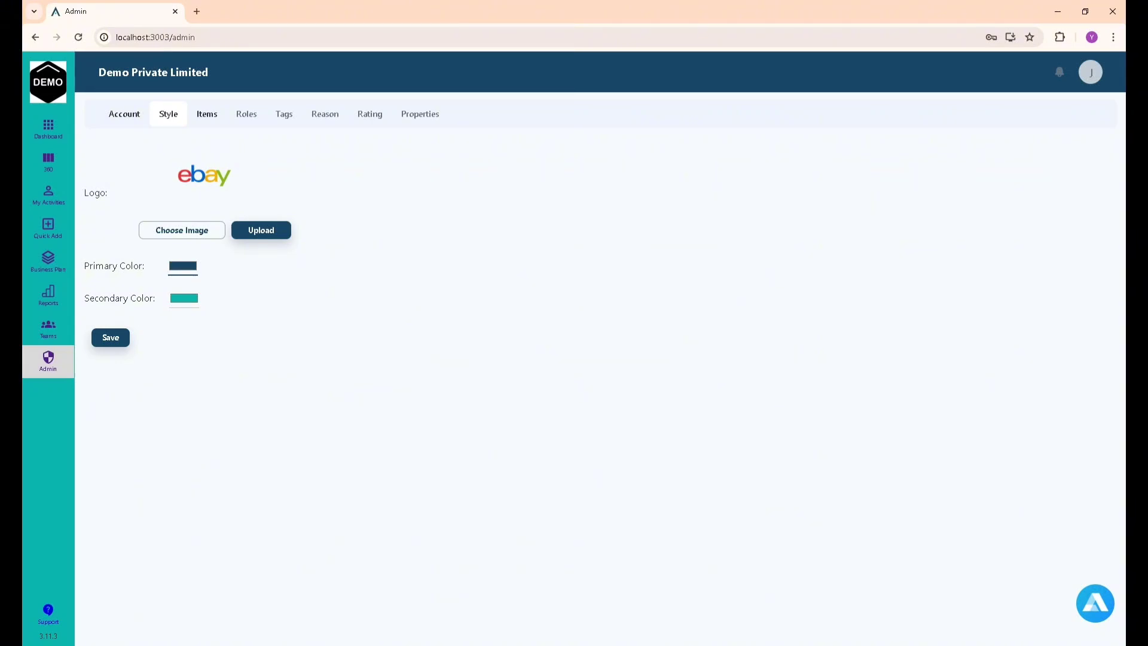
Set the primary colour to the logo's blue and the secondary to red, and save.
click(200, 172)
click(150, 270)
click(181, 299)
click(184, 176)
click(154, 368)
click(110, 341)
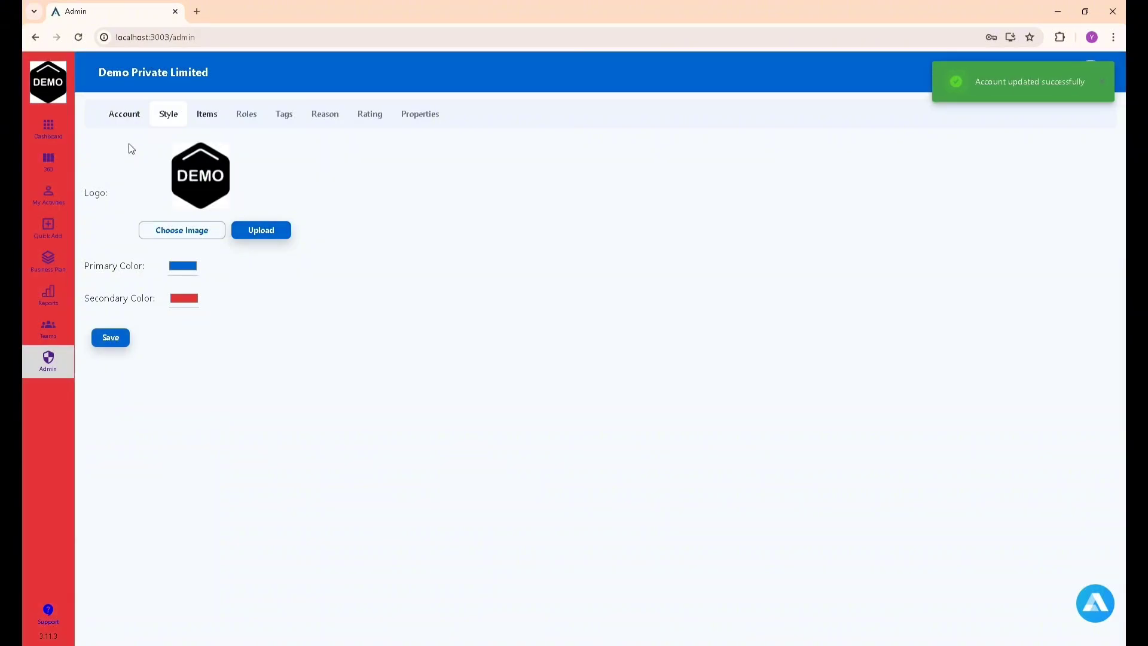
Upload the eBay logo, reload, and save a light-blue secondary colour.
click(270, 236)
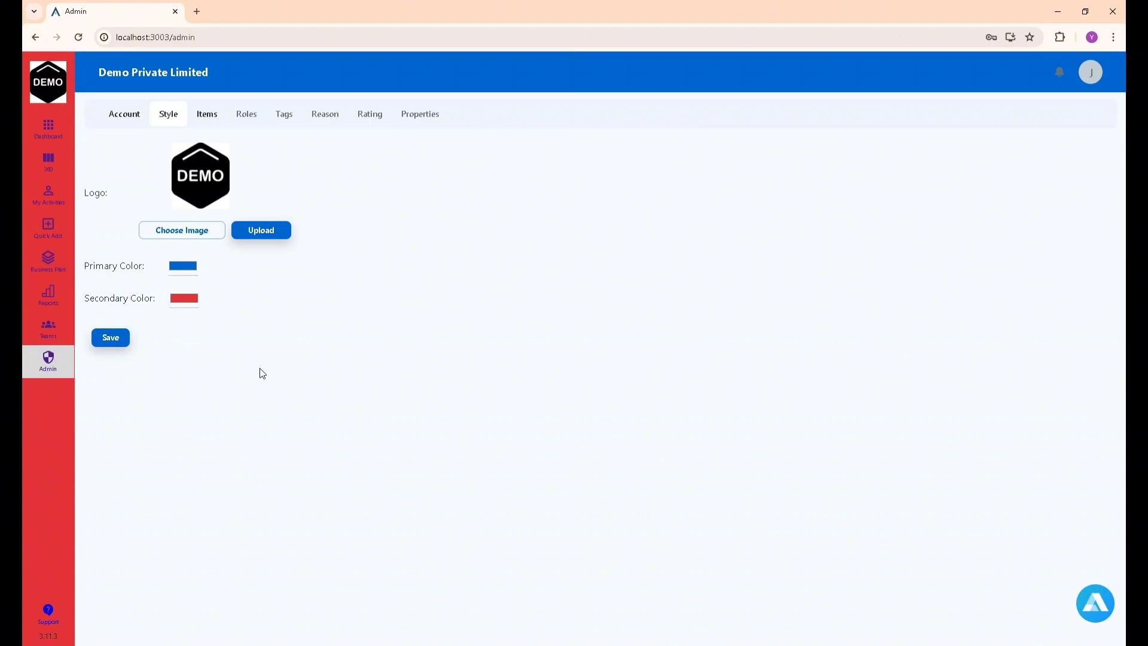
click(72, 38)
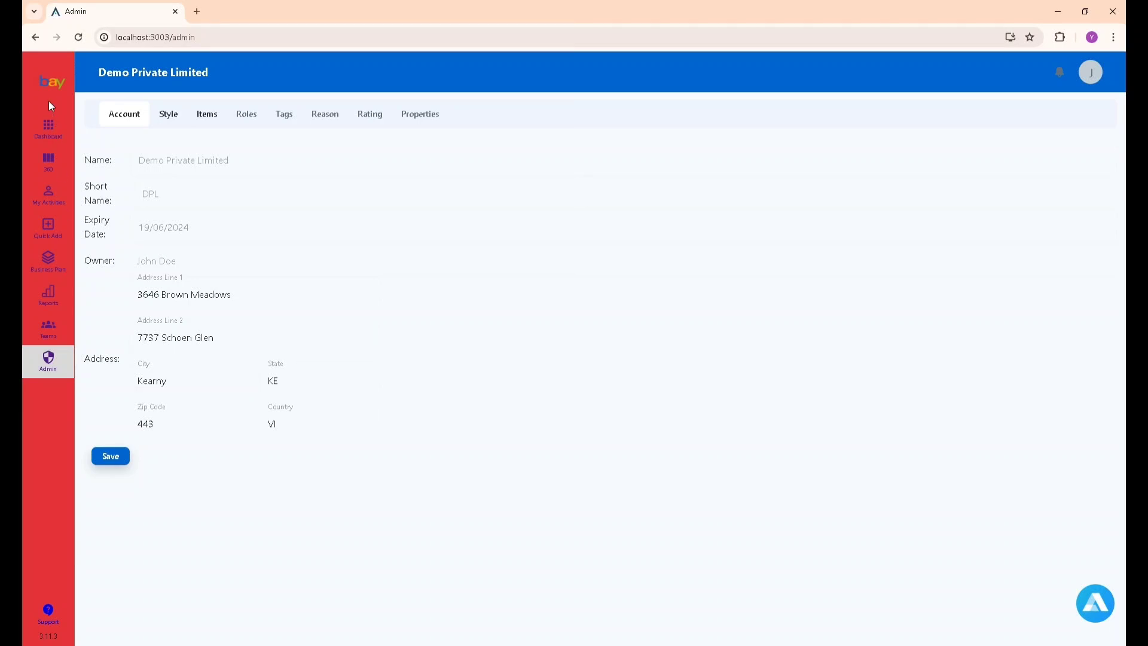
click(167, 115)
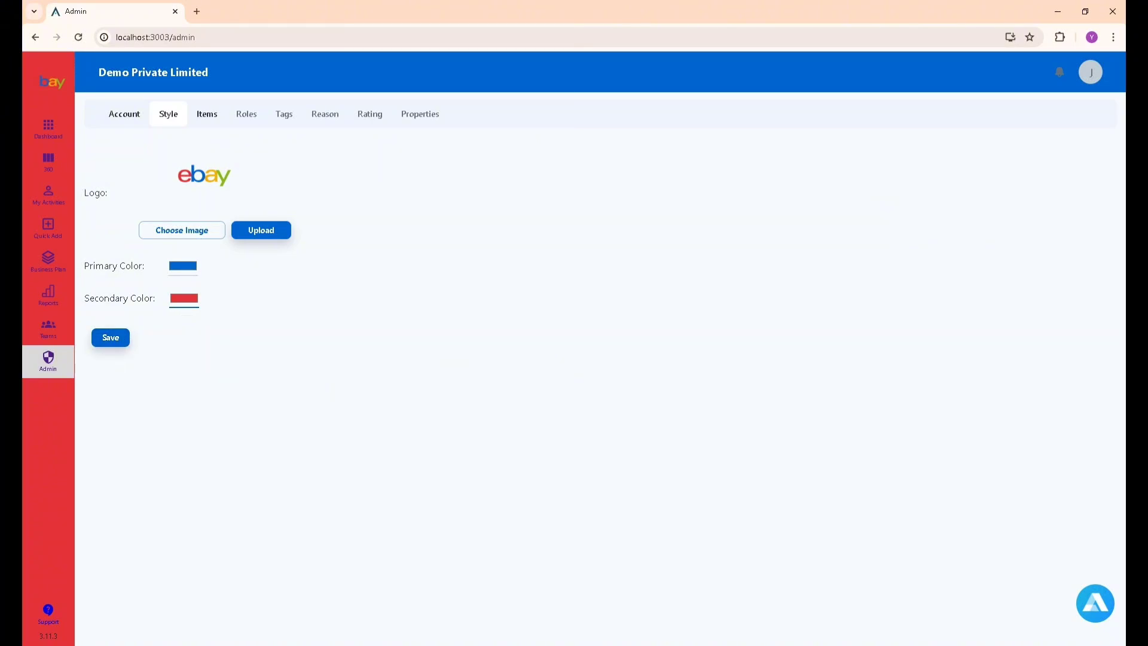
click(122, 336)
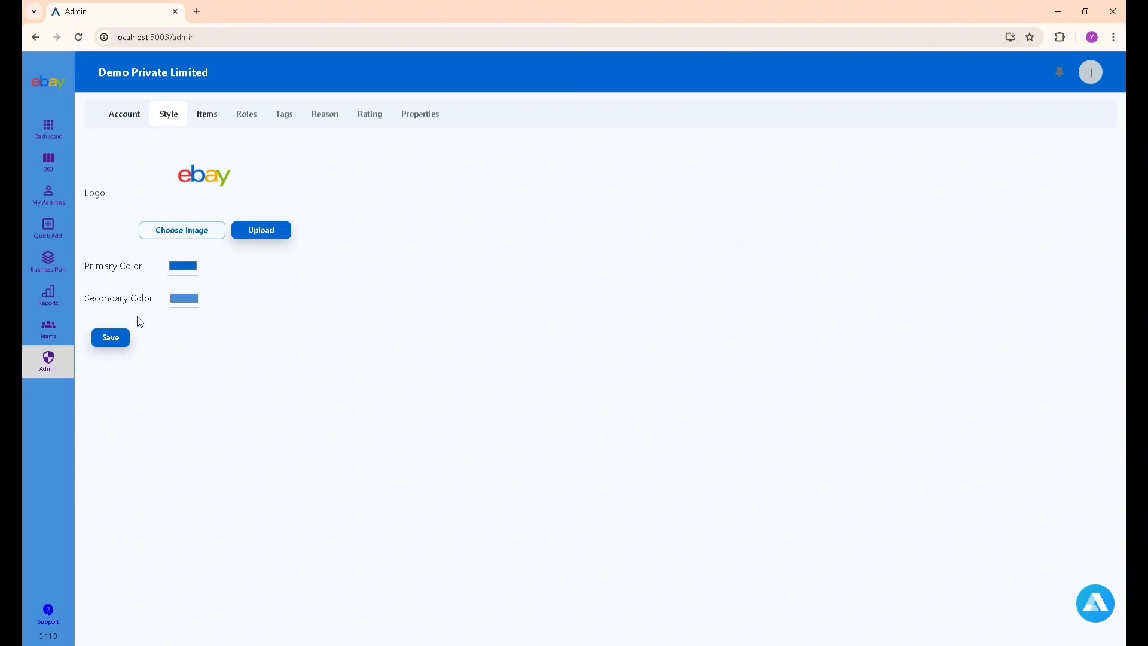
click(216, 112)
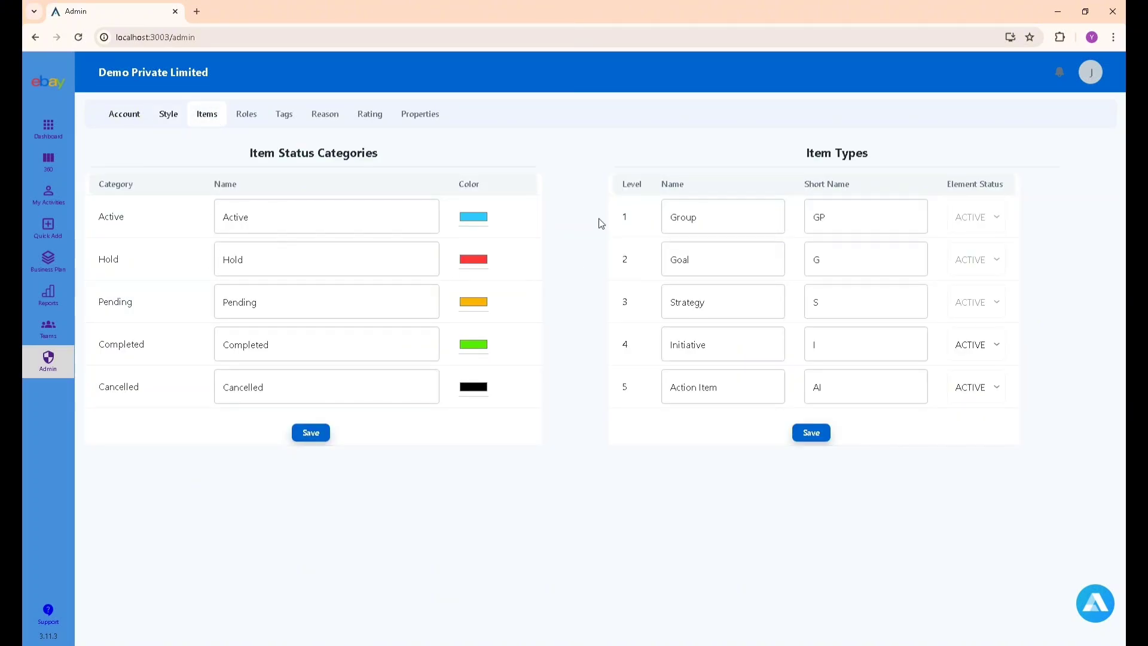
Rename the first two item levels to Departments (DP) and Objectives (OB).
drag(706, 222, 687, 222)
text(Depata)
text(a)
text(rt)
text(ment)
key(Tab)
text(DP)
key(Tab)
key(shift+Tab)
text(Objectives)
key(shift+Tab)
Rename the remaining levels to Processes (PR) and Excecution.
key(shift+Tab)
key(End)
key(Tab)
key(Tab)
key(Tab)
text(OB)
key(Tab)
key(Tab)
key(shift+Tab)
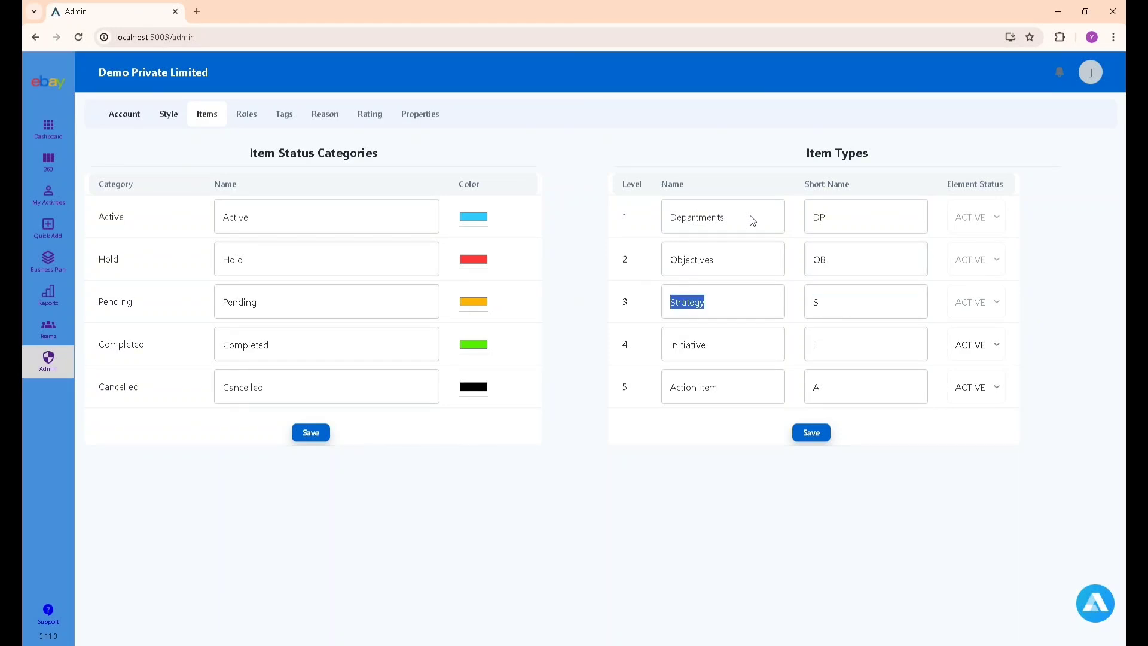
key(Tab)
key(Tab)
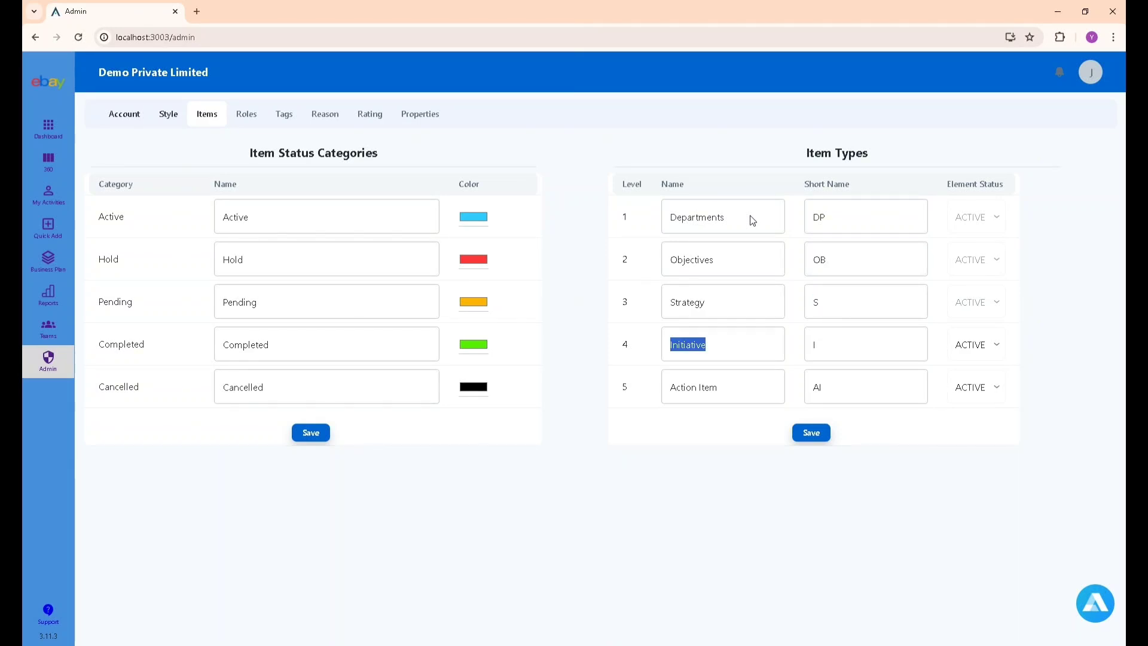
text(PRocesses)
key(BackSpace)
key(Tab)
text(PR)
key(Tab)
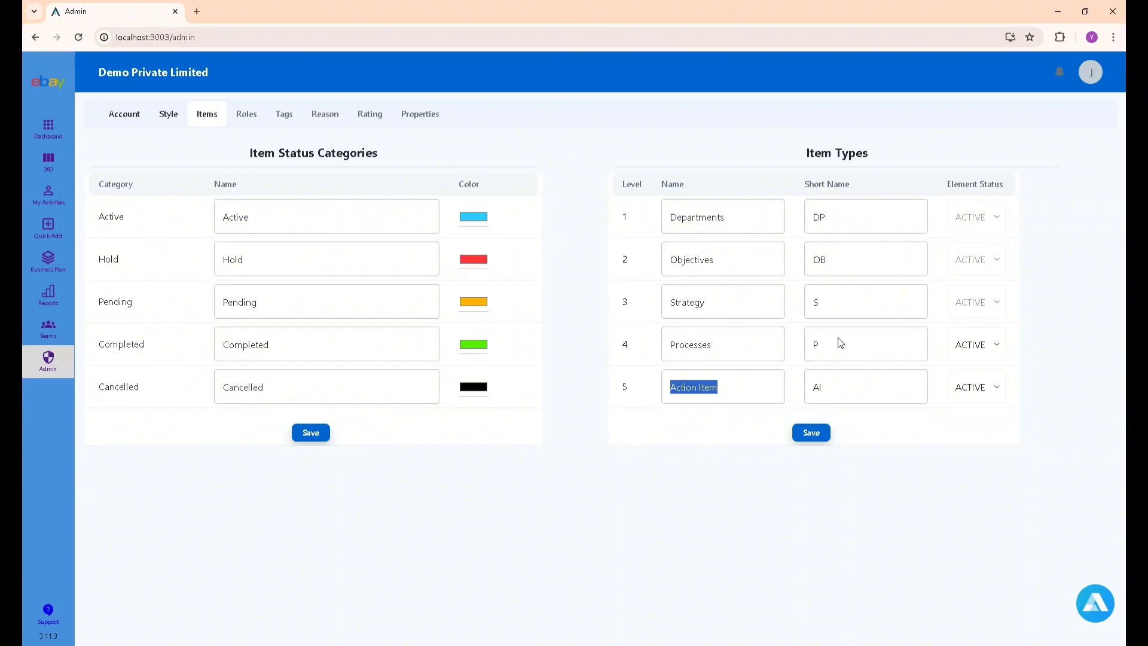
text(Exce)
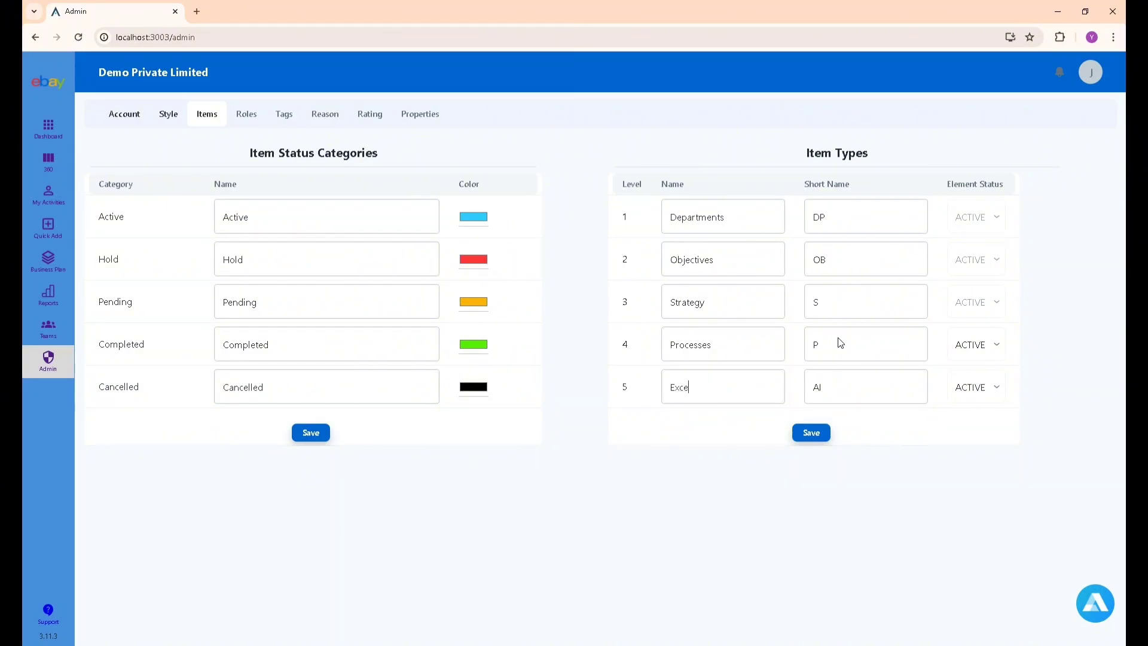
text(cution)
double_click(289, 220)
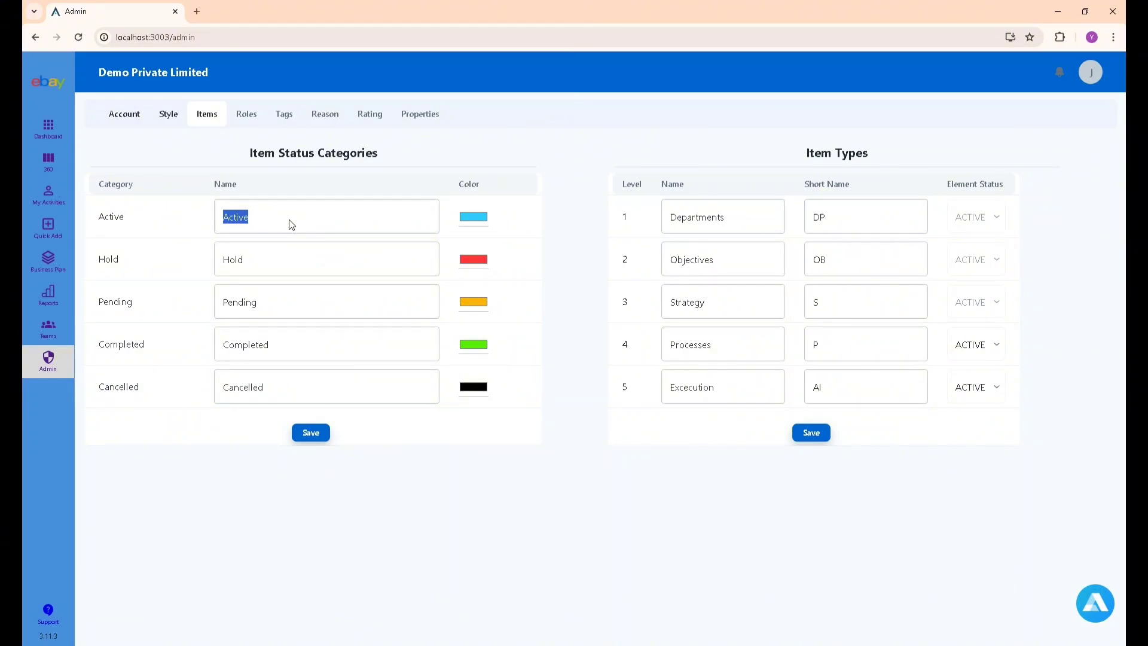
Rename the statuses to In Progress, Lock, Wait, Done and Abandone, and save.
text(In PRo)
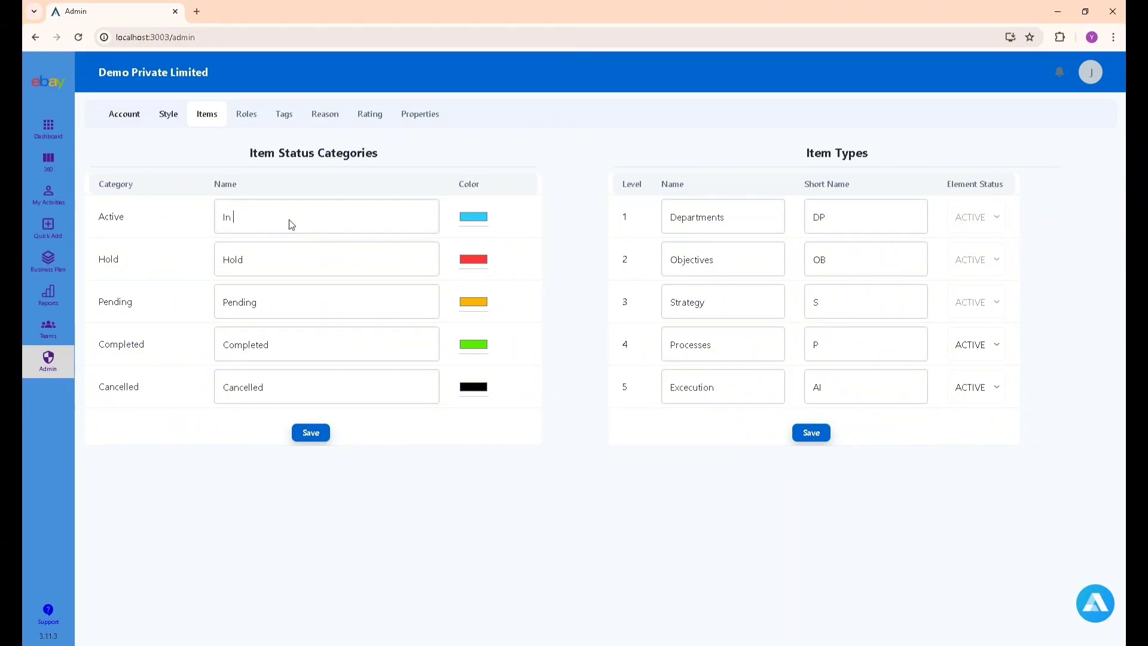
key(BackSpace)
key(BackSpace)
text(rogress)
key(Tab)
key(Tab)
text(Lock)
key(Tab)
key(Tab)
text(Wait)
key(Tab)
key(Tab)
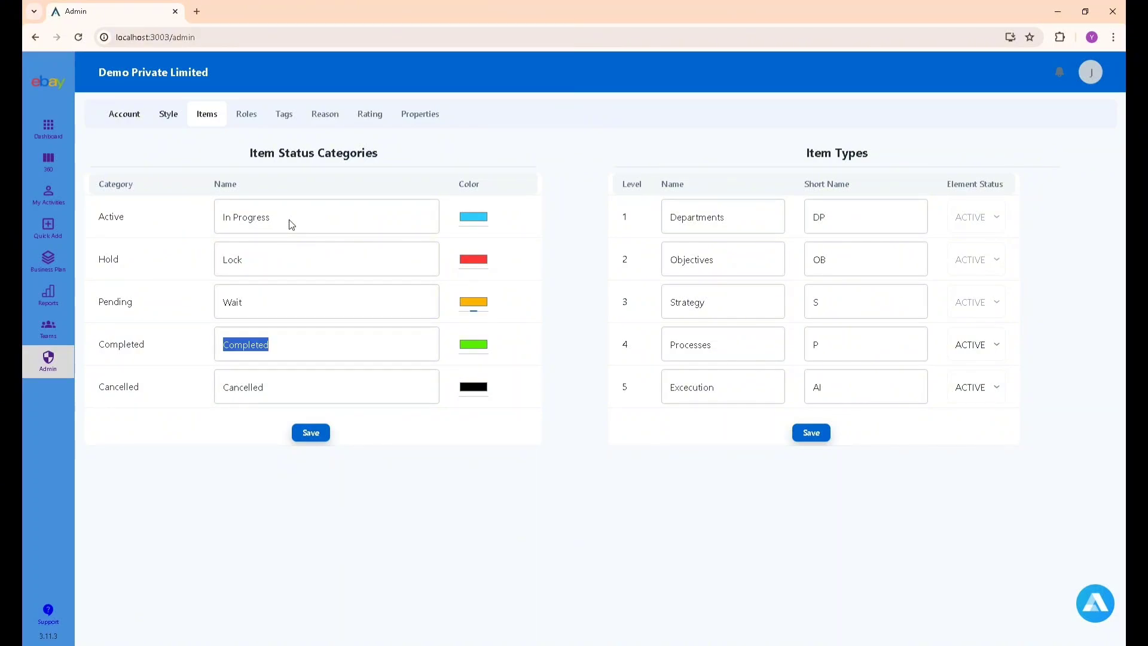
text(Done)
key(Tab)
key(Tab)
text(Abandone)
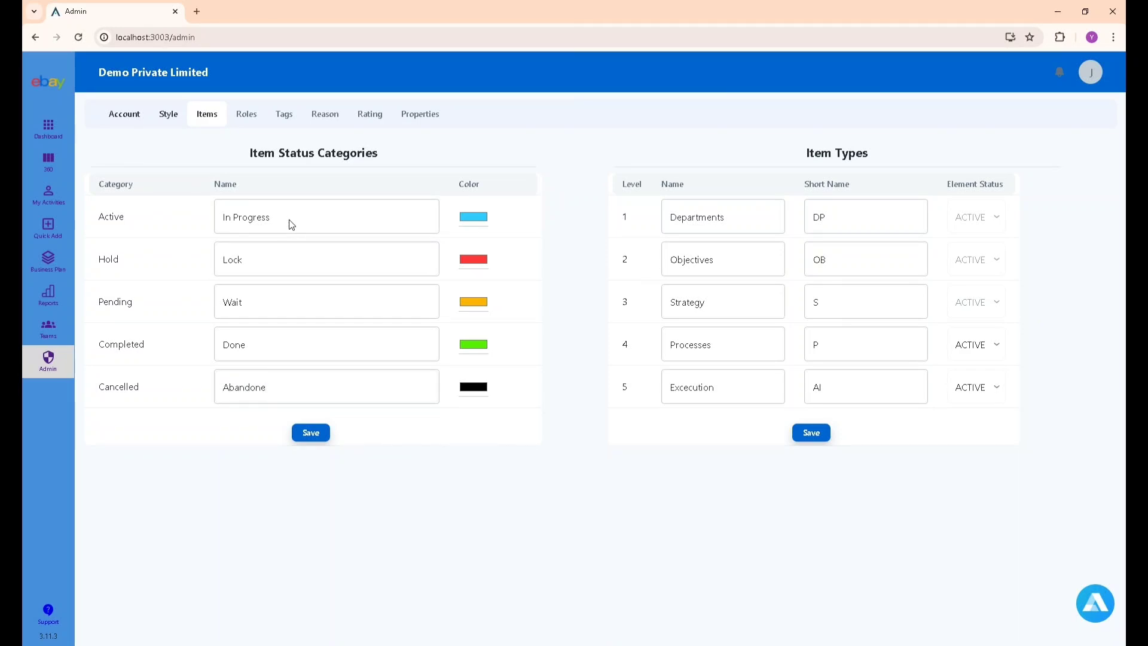
click(310, 431)
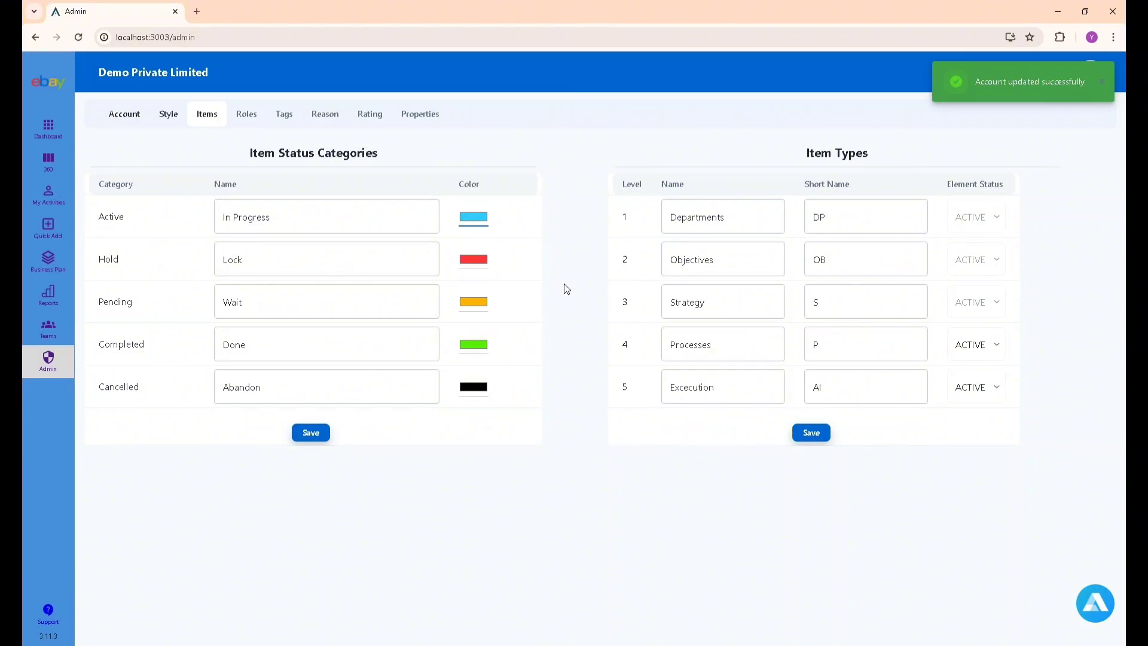
click(327, 440)
Give the Wait, Done and Abandon statuses muted colours and save them.
click(321, 433)
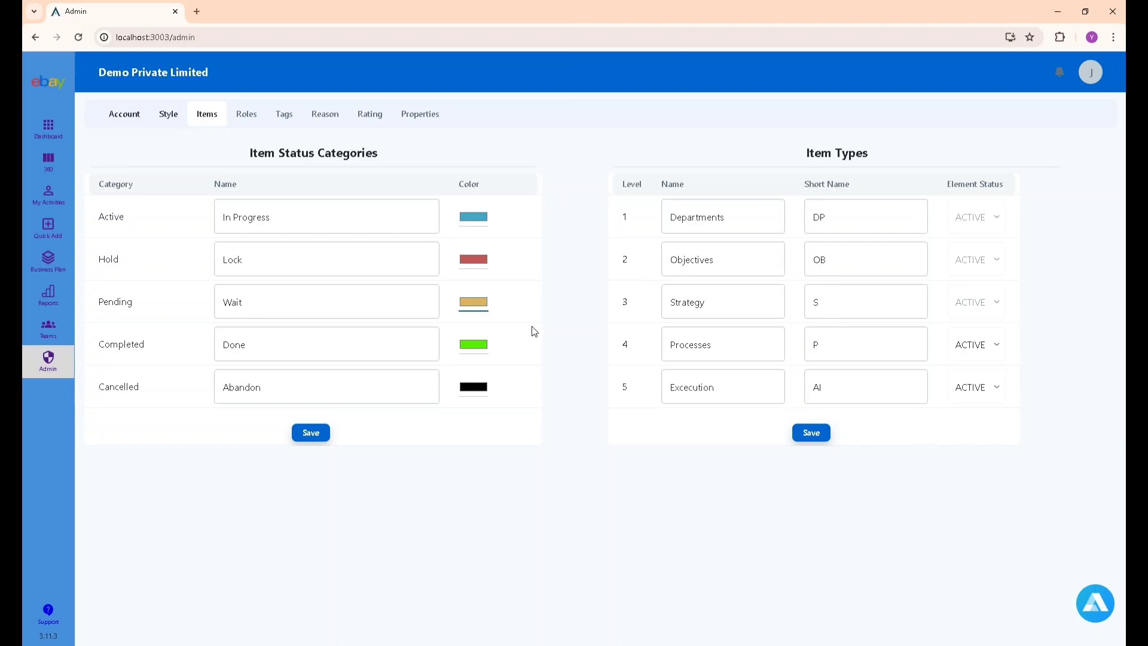
click(484, 347)
click(485, 388)
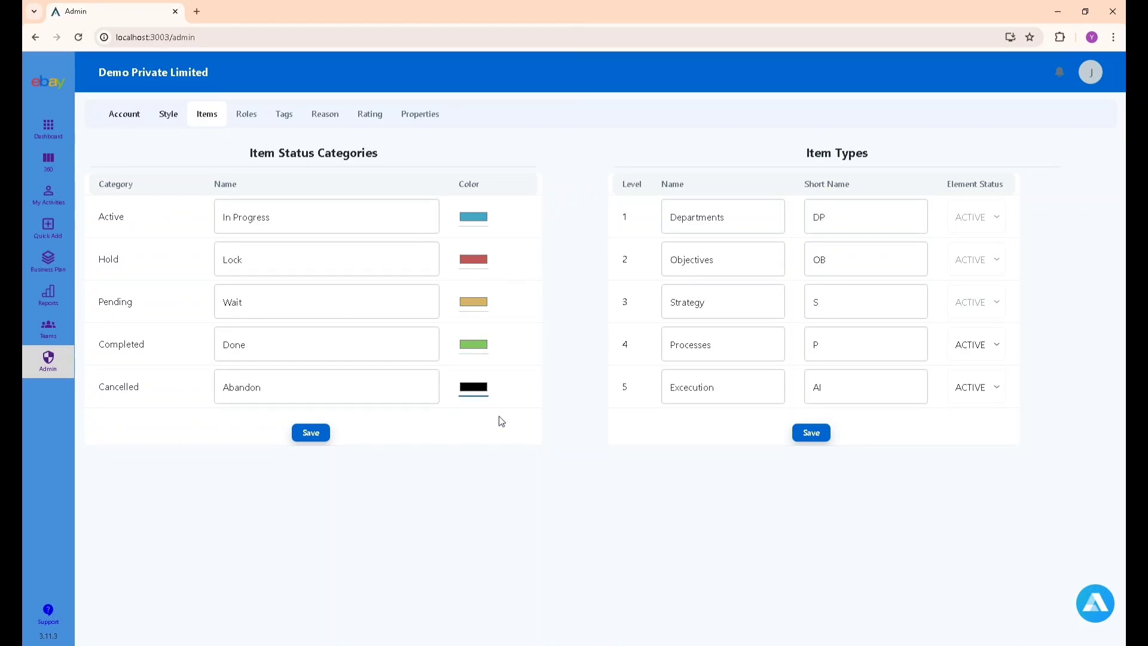
click(328, 437)
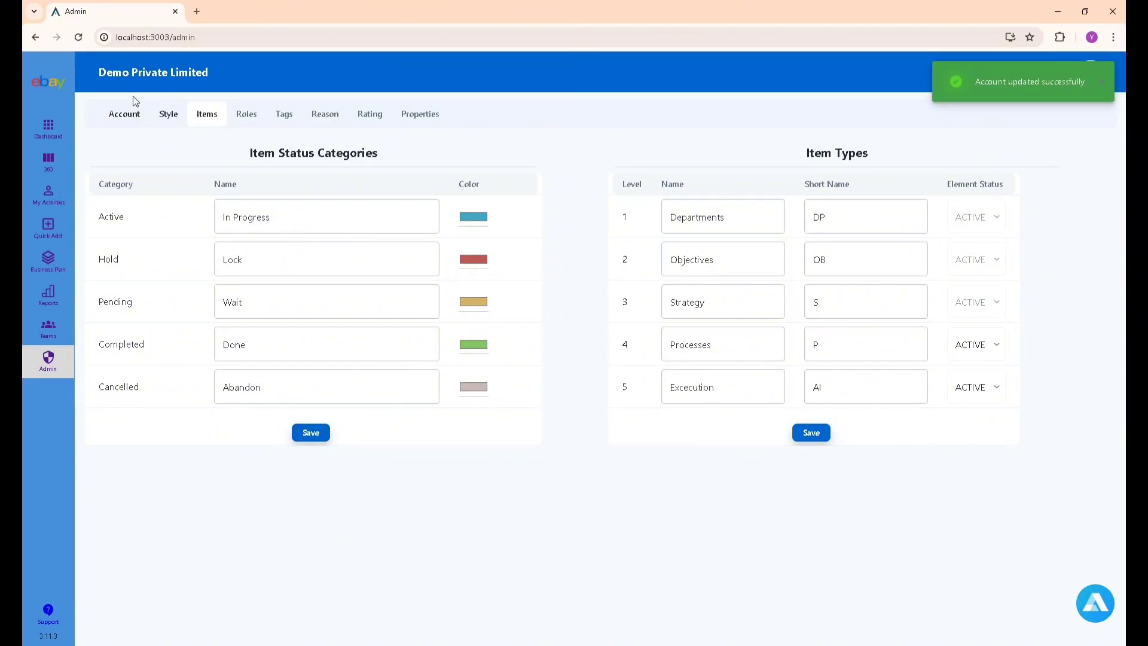
click(49, 160)
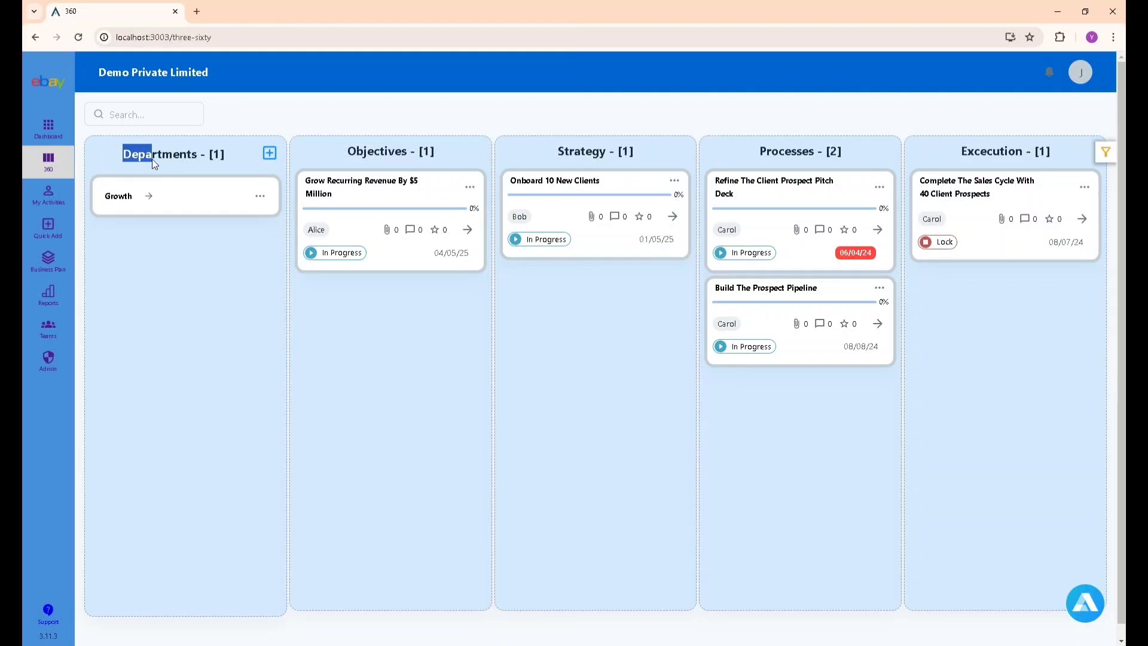
Review the renamed 360 board columns and the Business Plan list, then open Admin Roles.
drag(331, 153, 407, 153)
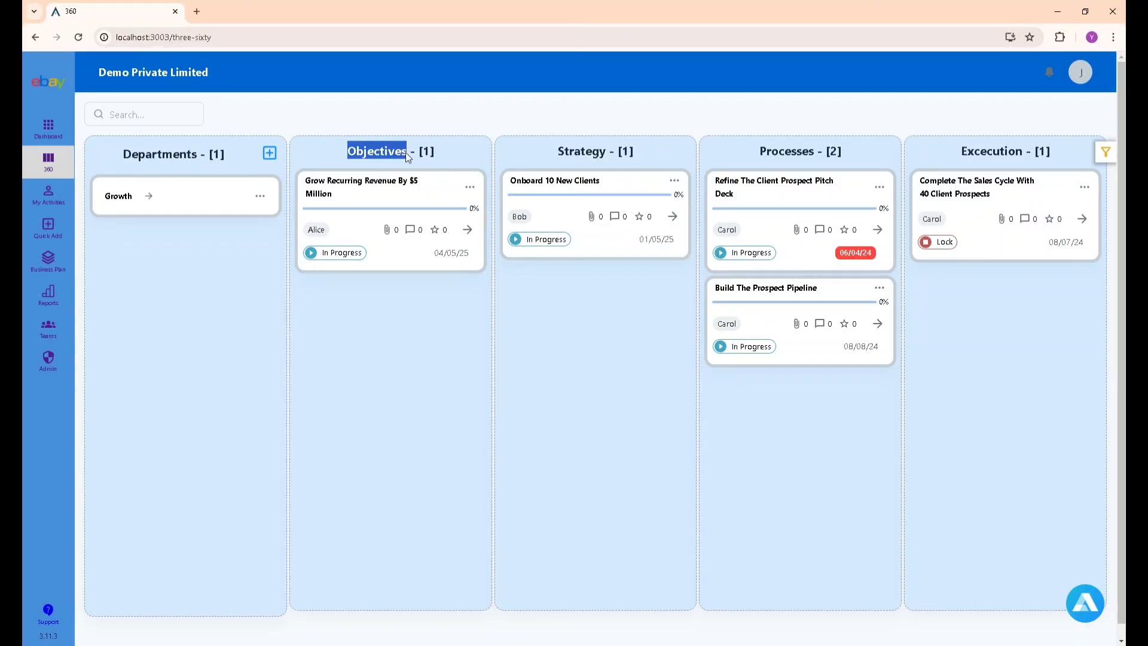
click(507, 364)
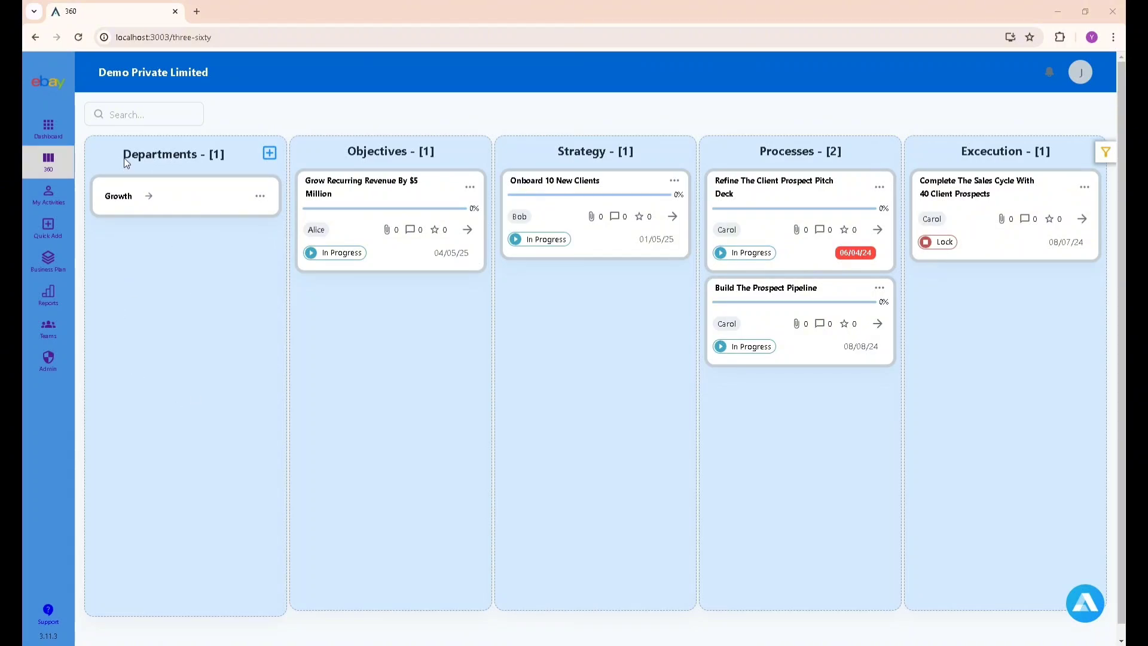
drag(124, 156, 159, 159)
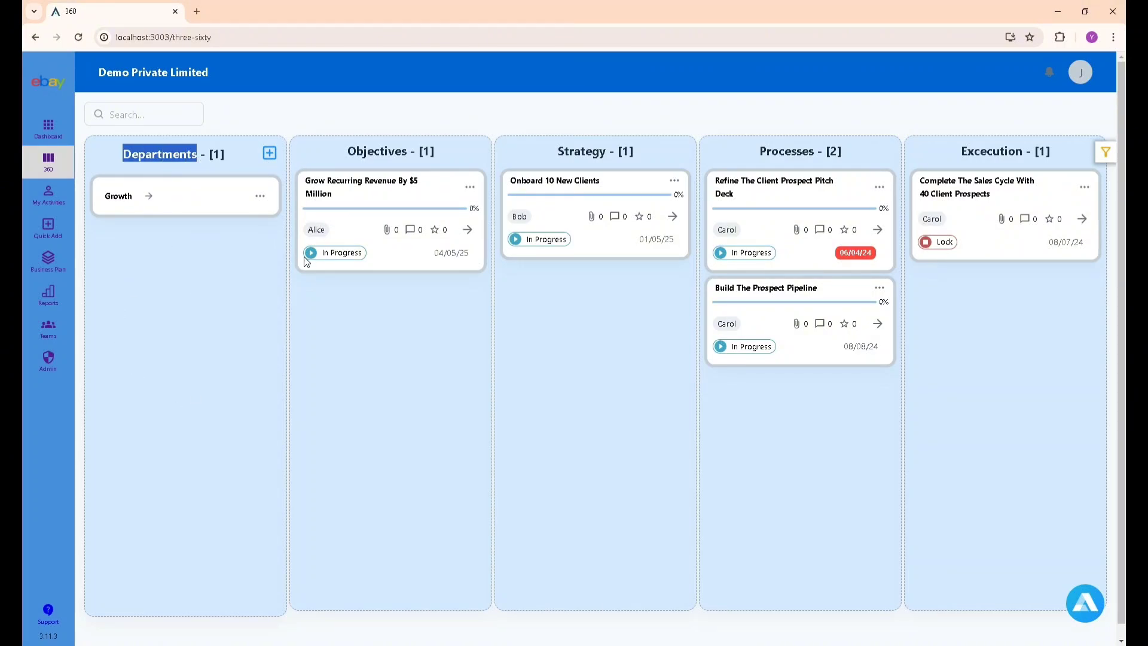
click(344, 301)
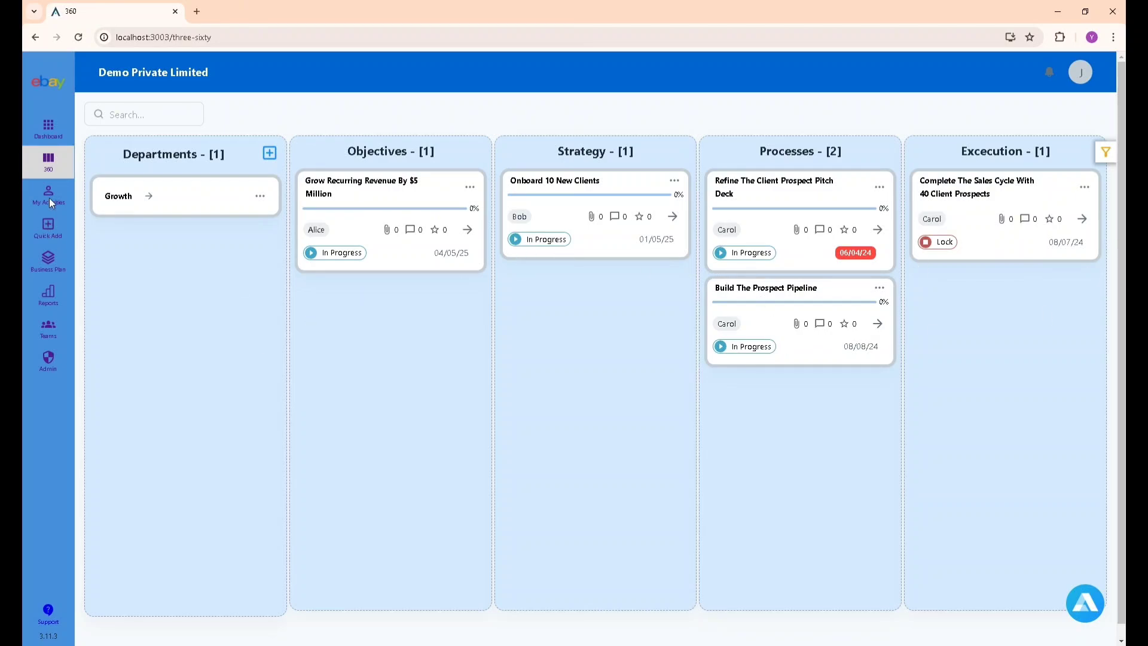
click(48, 272)
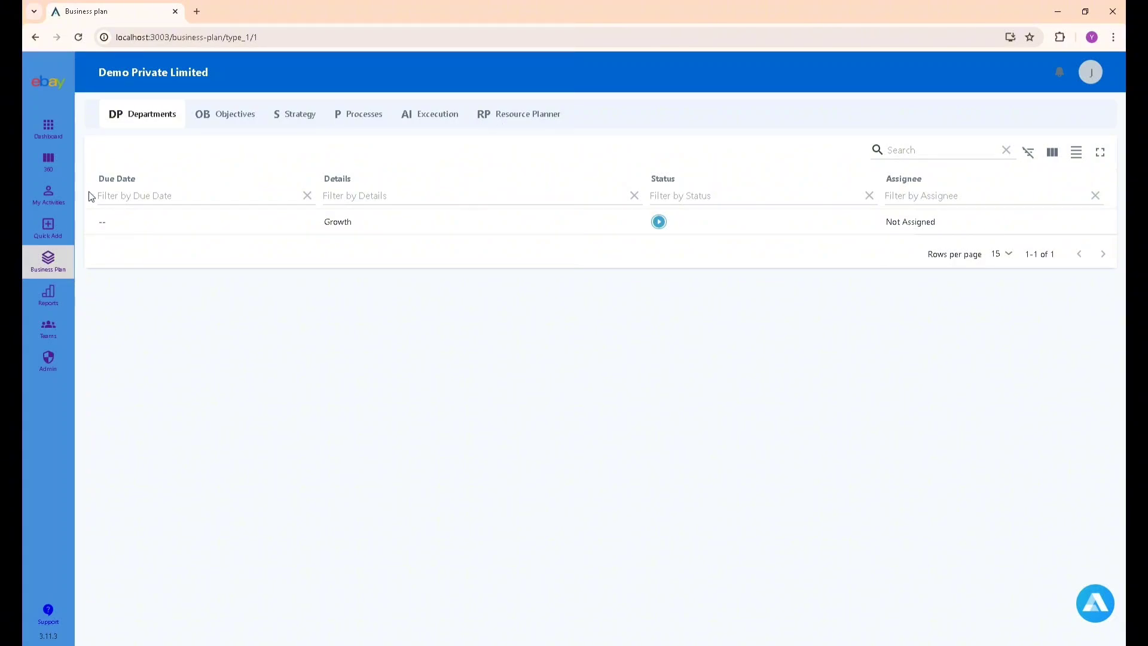
click(49, 162)
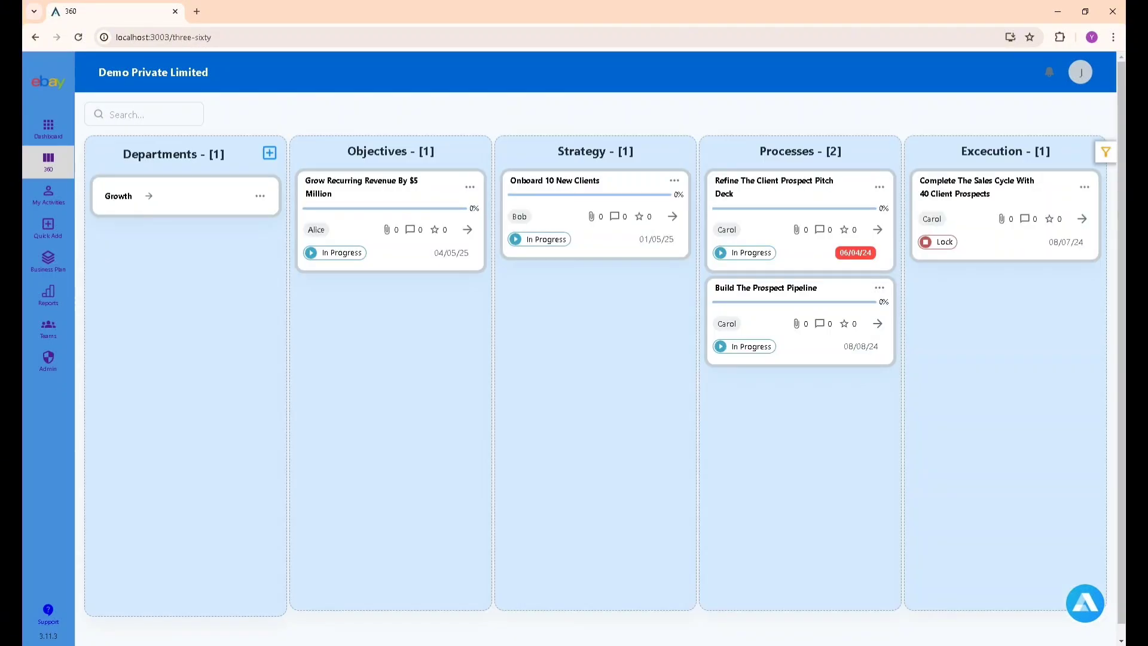
click(53, 354)
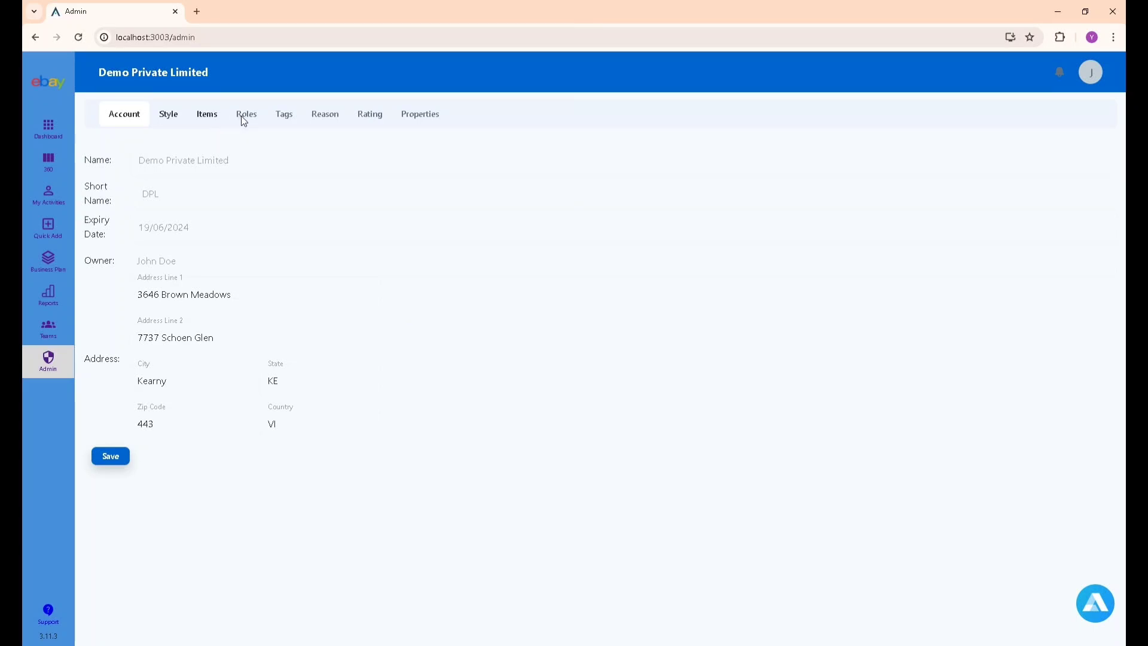
click(244, 120)
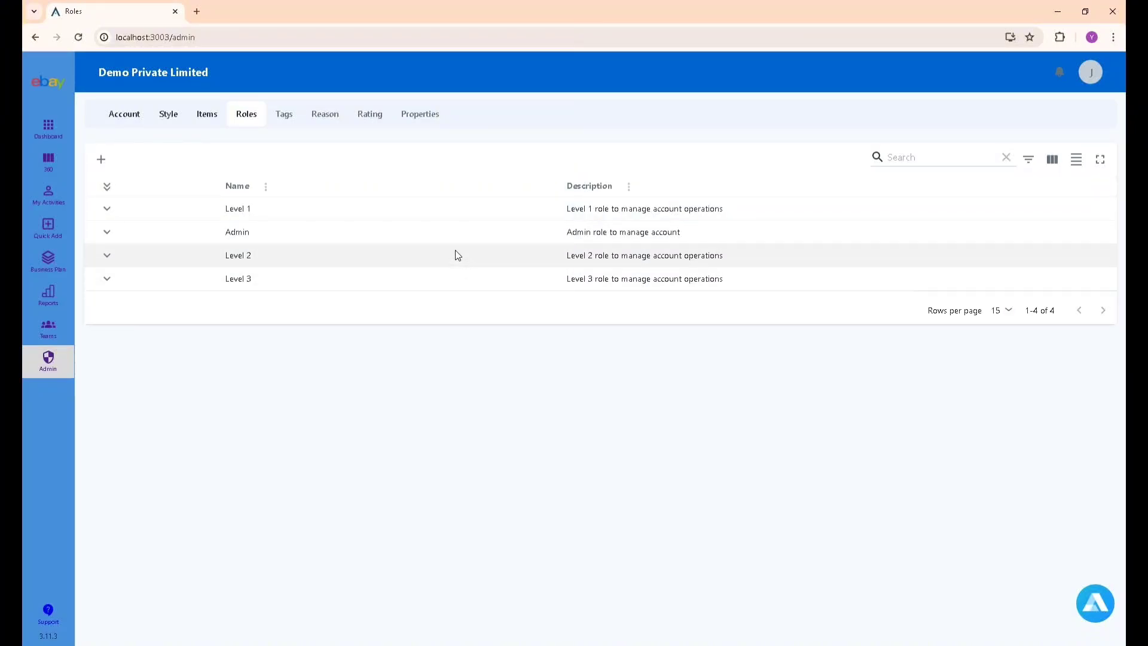
Create a role named 'New Role' with the View reports permission and save it.
click(102, 159)
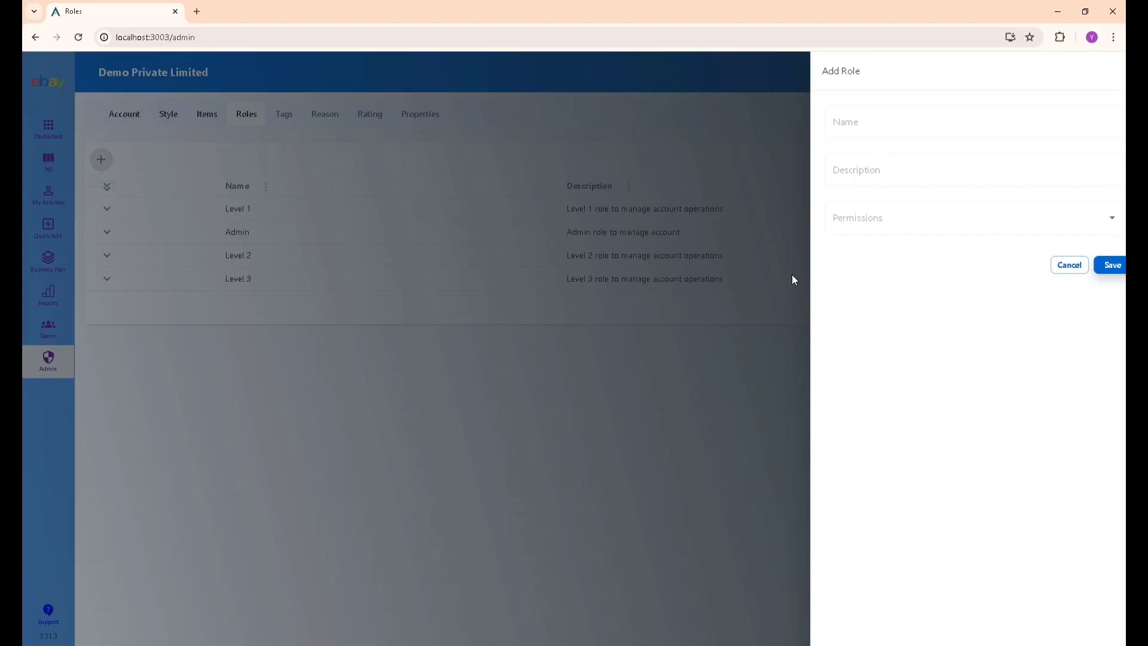
click(852, 127)
text(New Role)
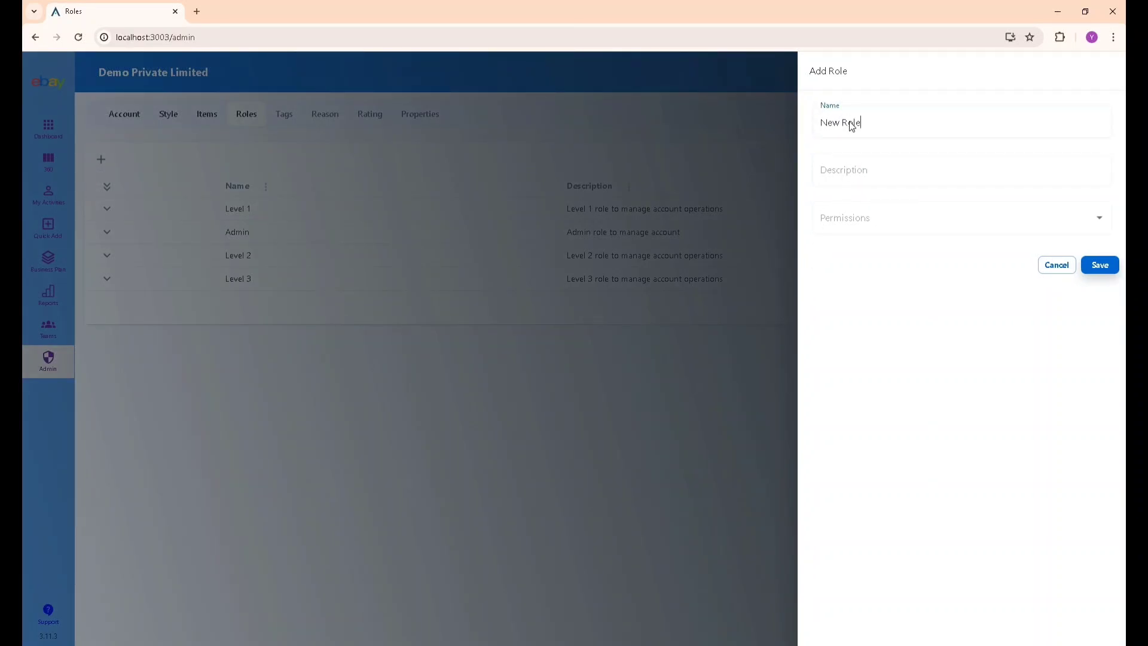
click(852, 209)
scroll(901, 307, down, 10)
scroll(897, 369, up, 10)
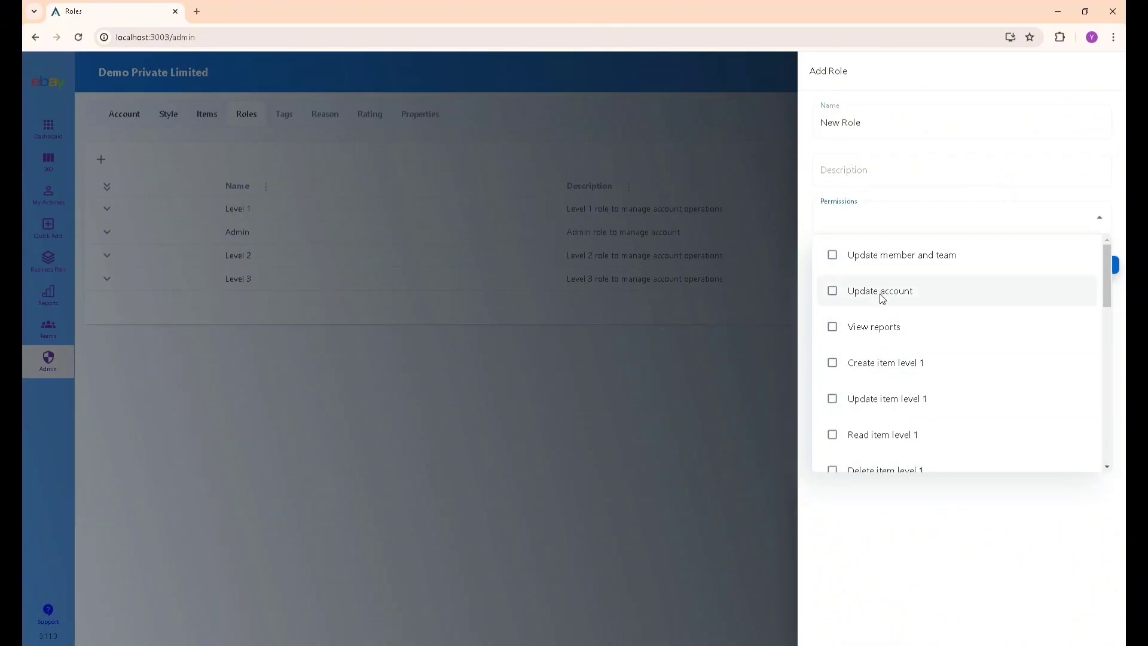
click(879, 339)
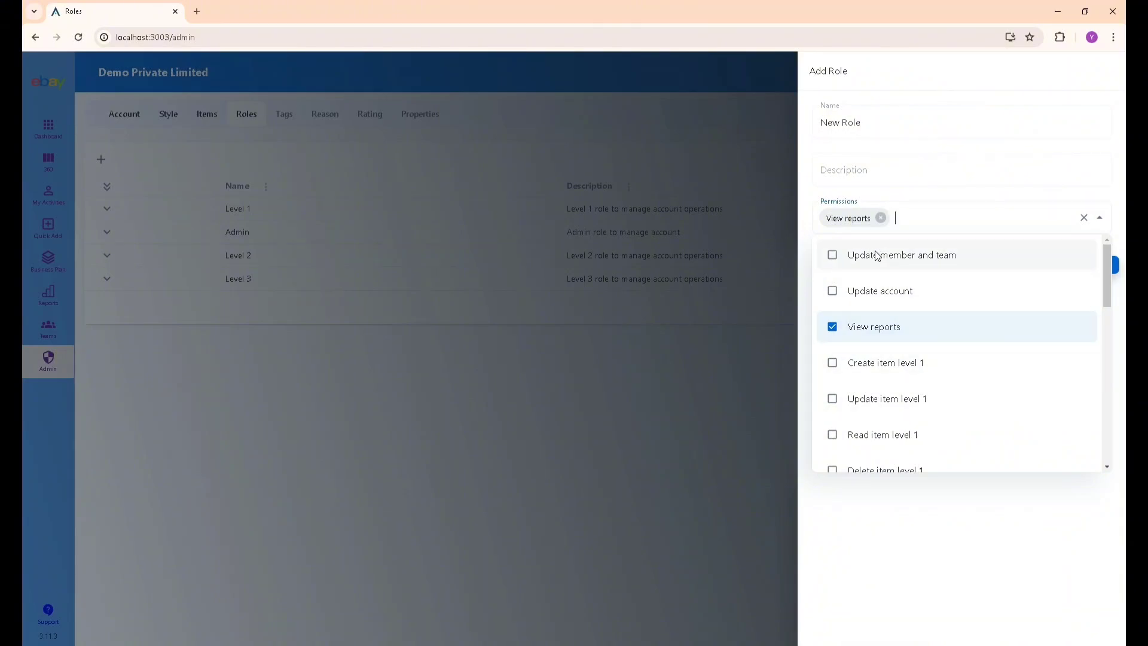
scroll(891, 359, down, 10)
scroll(893, 364, up, 10)
click(1027, 584)
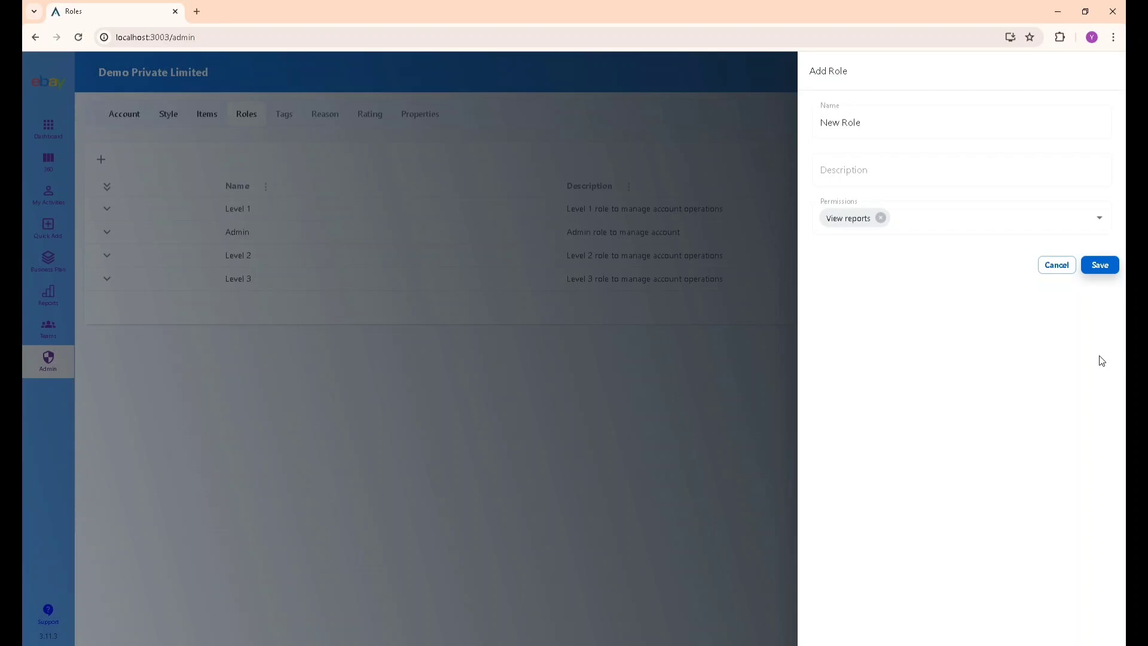
click(1106, 267)
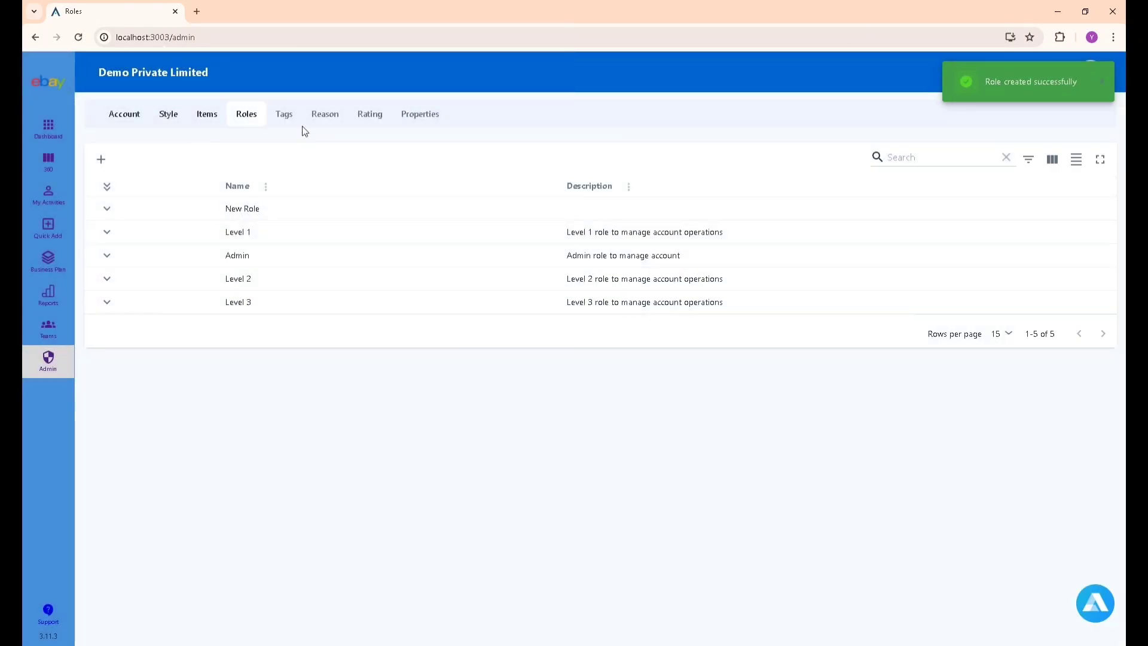
Add the tags Test and Demo, then bring up the empty Reason list.
click(286, 115)
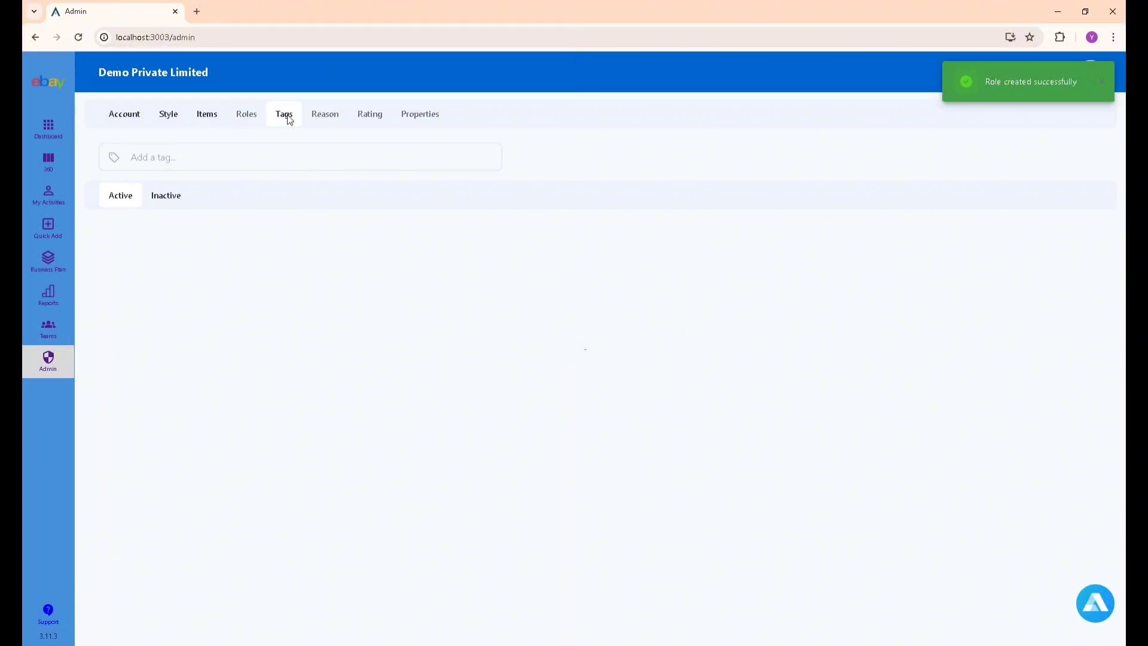
click(305, 160)
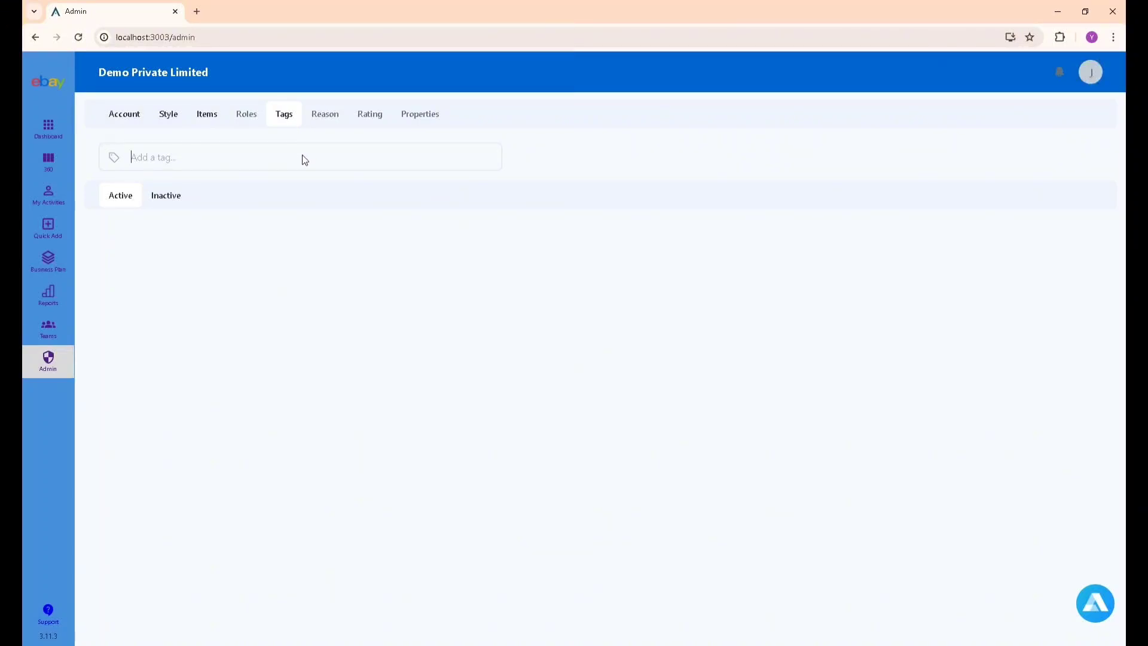
text(Do)
key(BackSpace)
key(BackSpace)
text(Test)
key(Return)
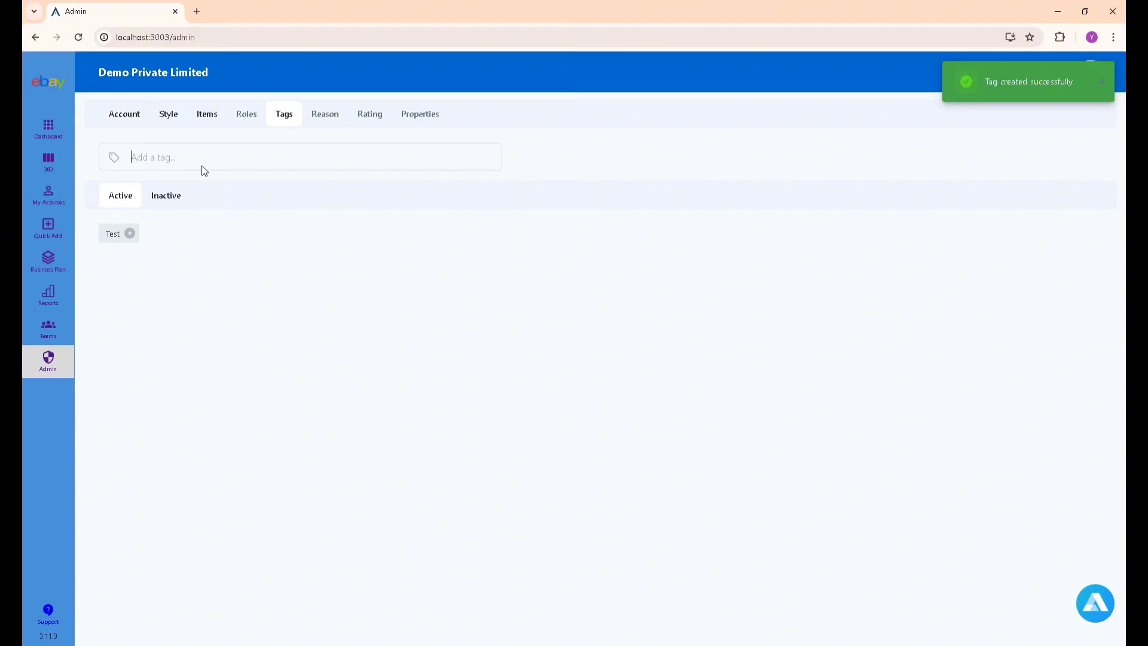
text(D)
key(BackSpace)
text(Demo)
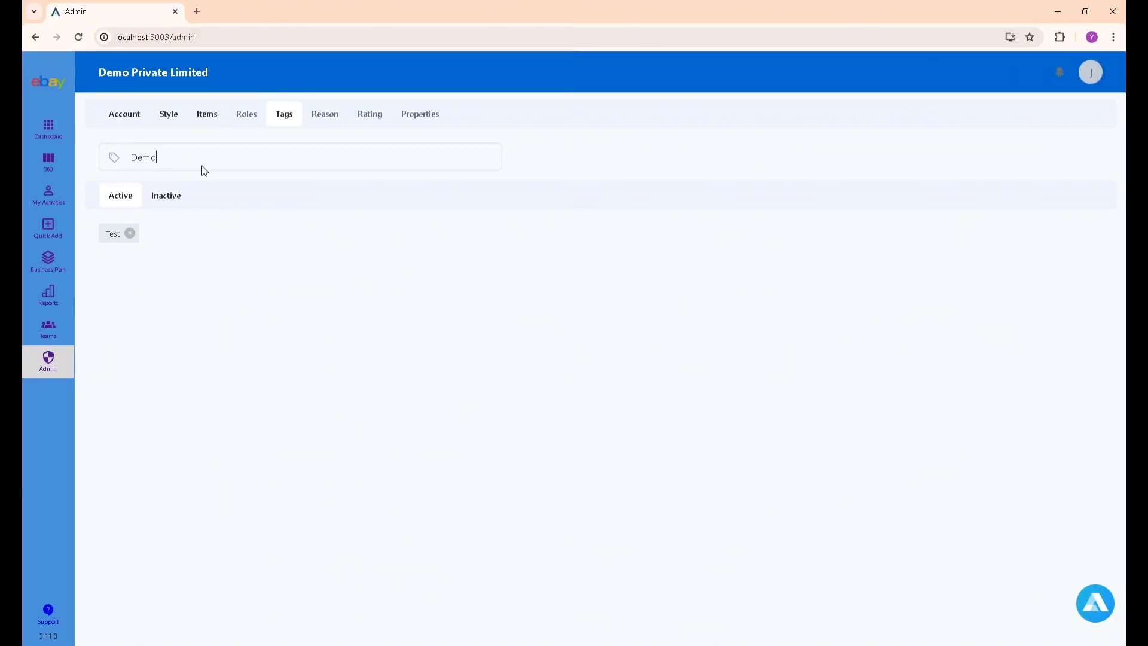
key(Return)
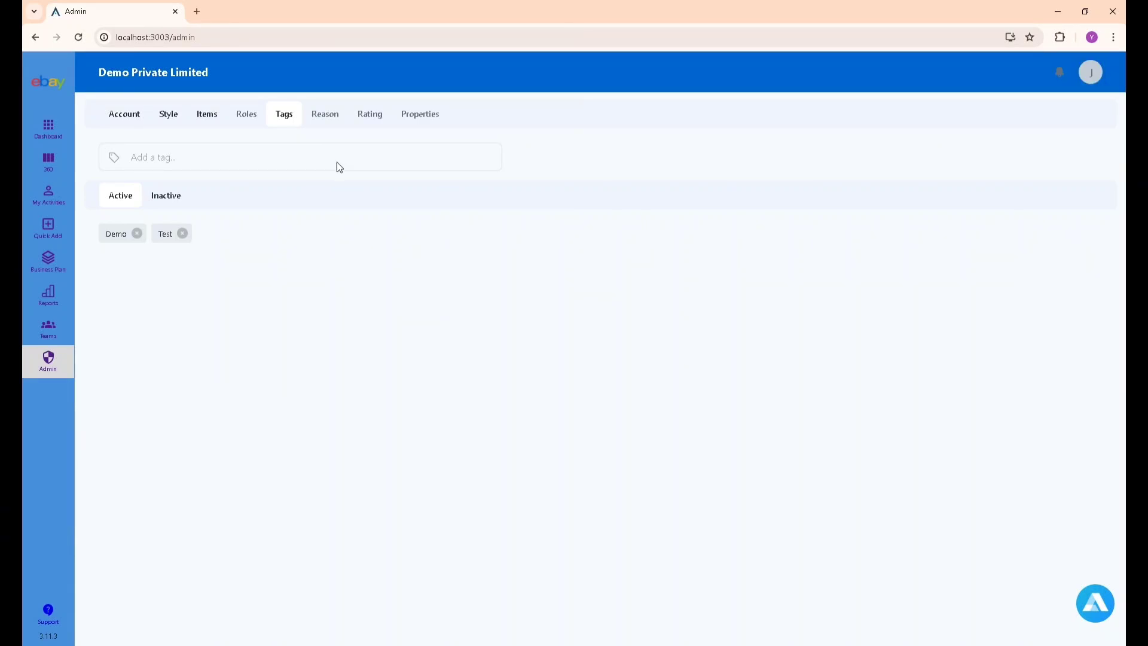
click(329, 119)
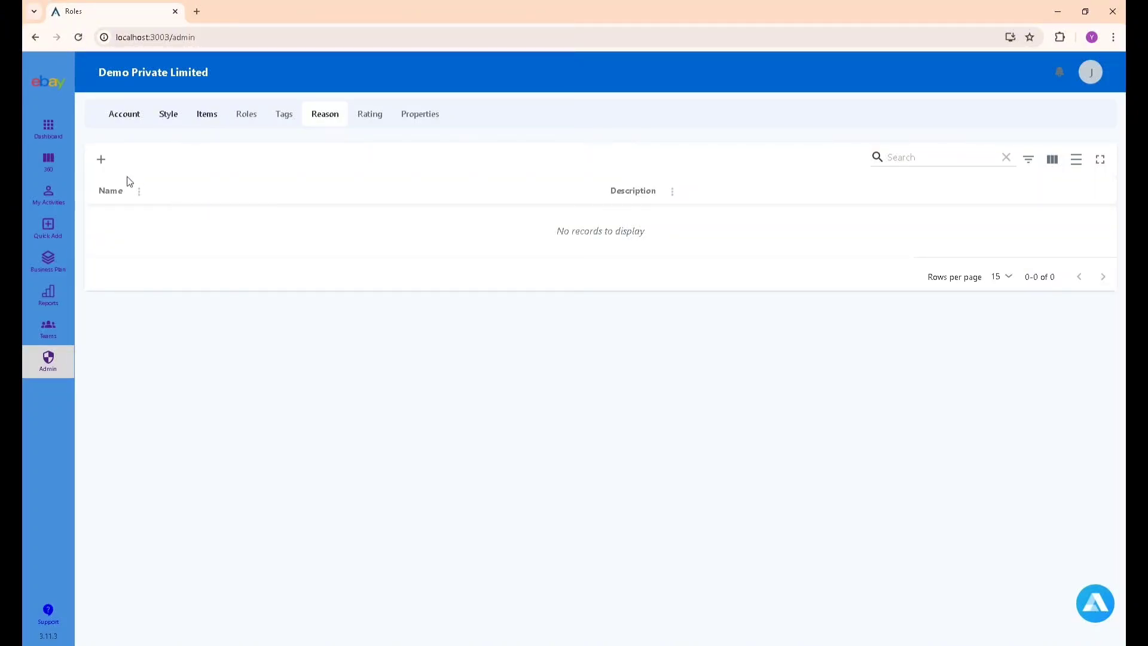
Add the reasons Change to active, reusing its name as the description, and No resources.
click(103, 168)
click(852, 129)
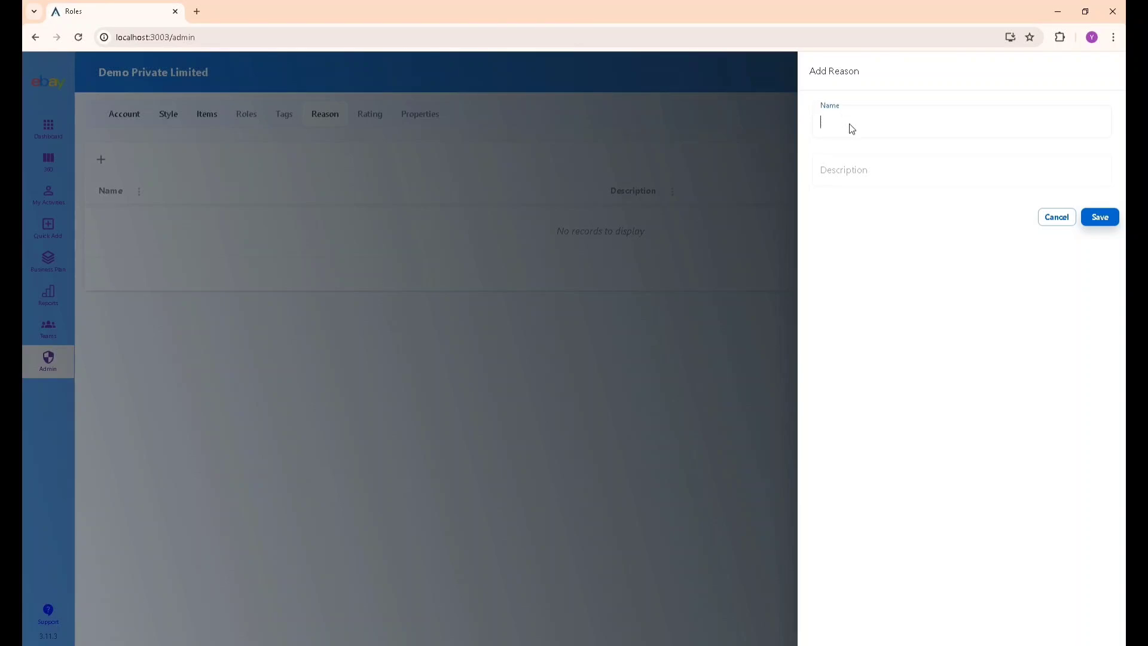
text(Change to active)
key(ctrl+a)
key(ctrl+c)
click(900, 180)
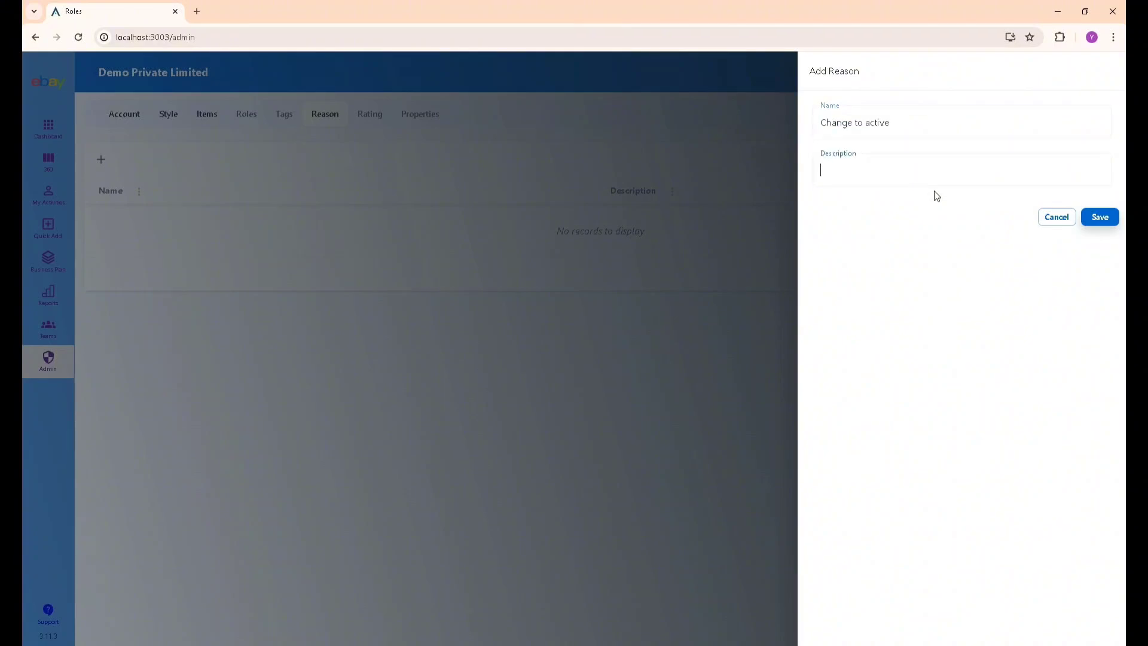
key(ctrl+v)
click(1095, 221)
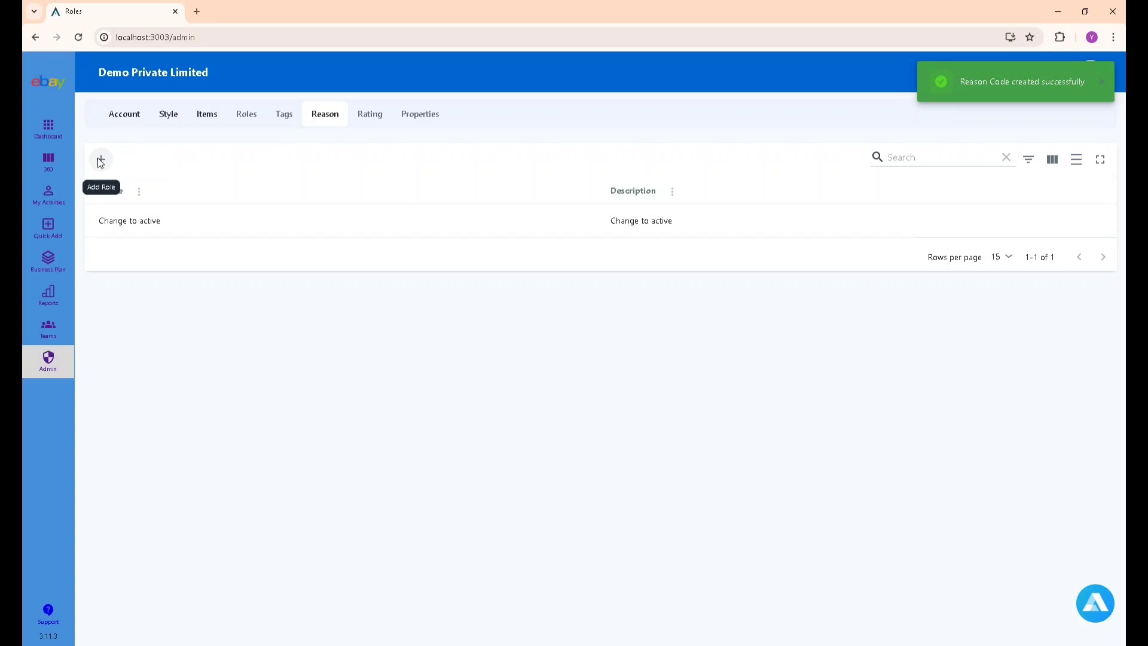
click(101, 160)
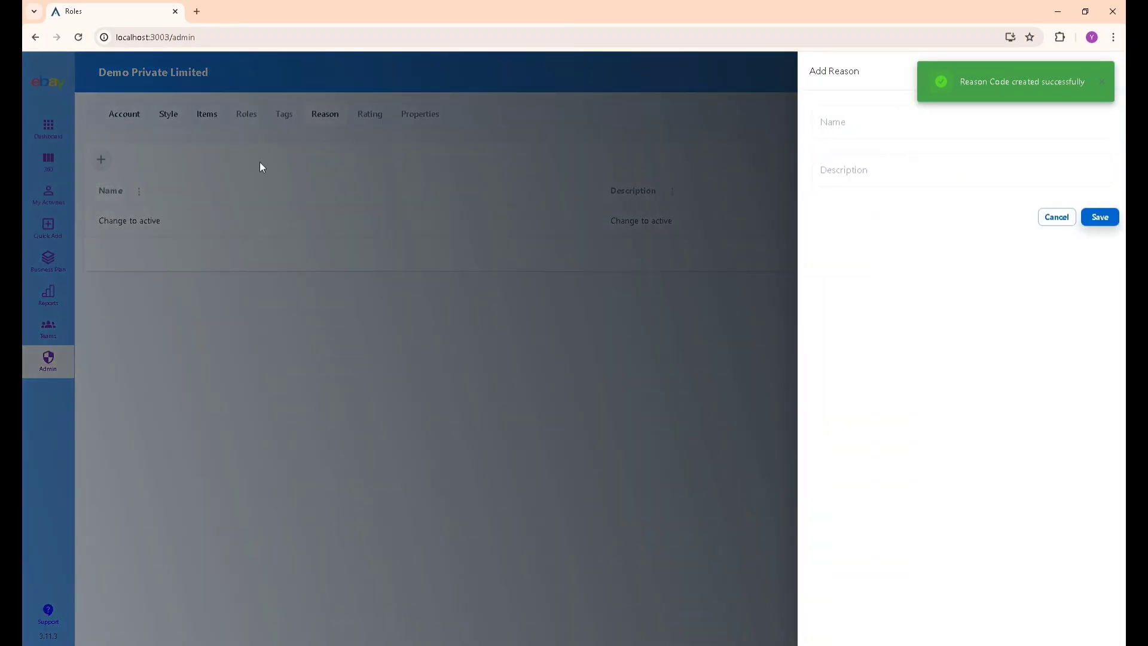
click(867, 130)
text(No)
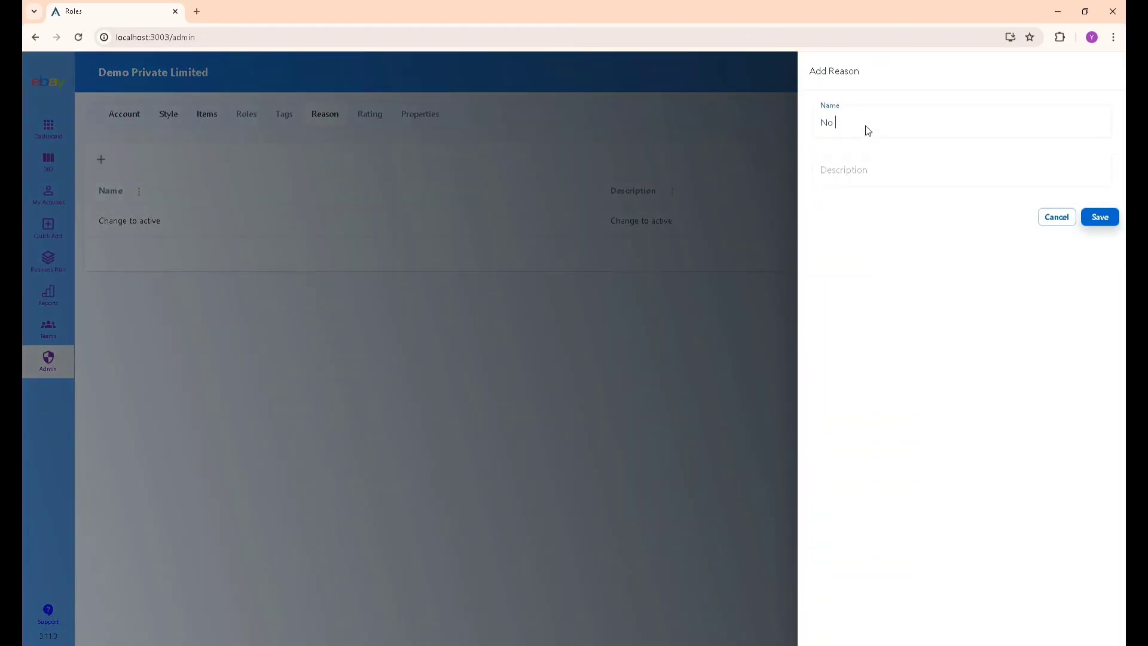
text( resc)
text(urces)
click(1099, 216)
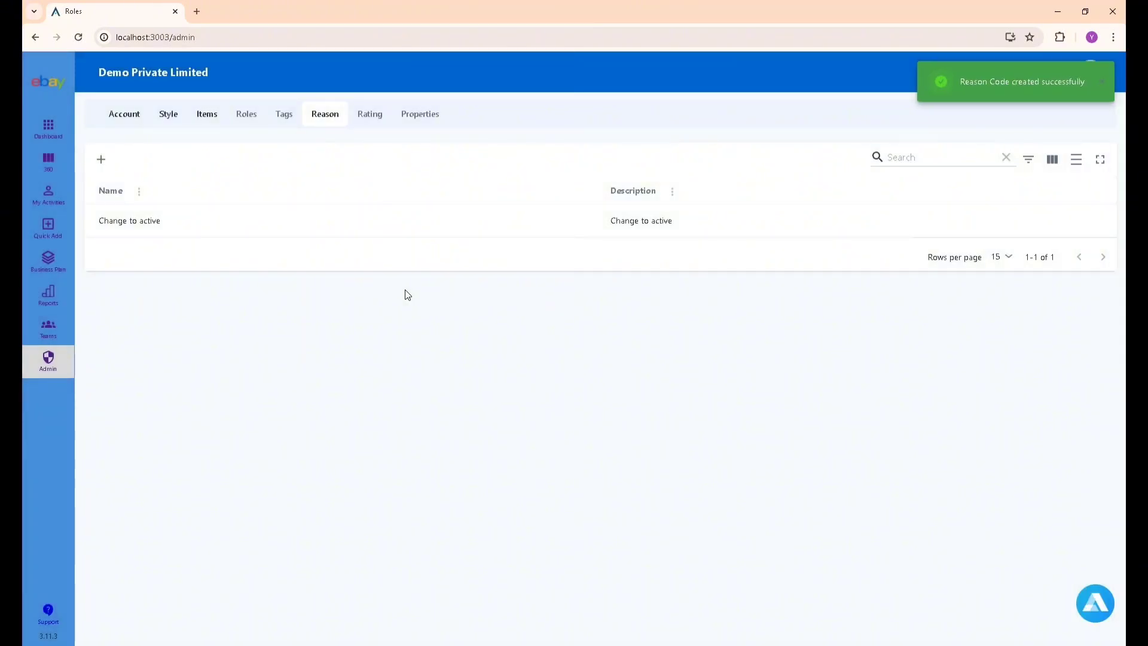
Add the reasons No funds and Need to get it quickly.
click(113, 161)
click(838, 133)
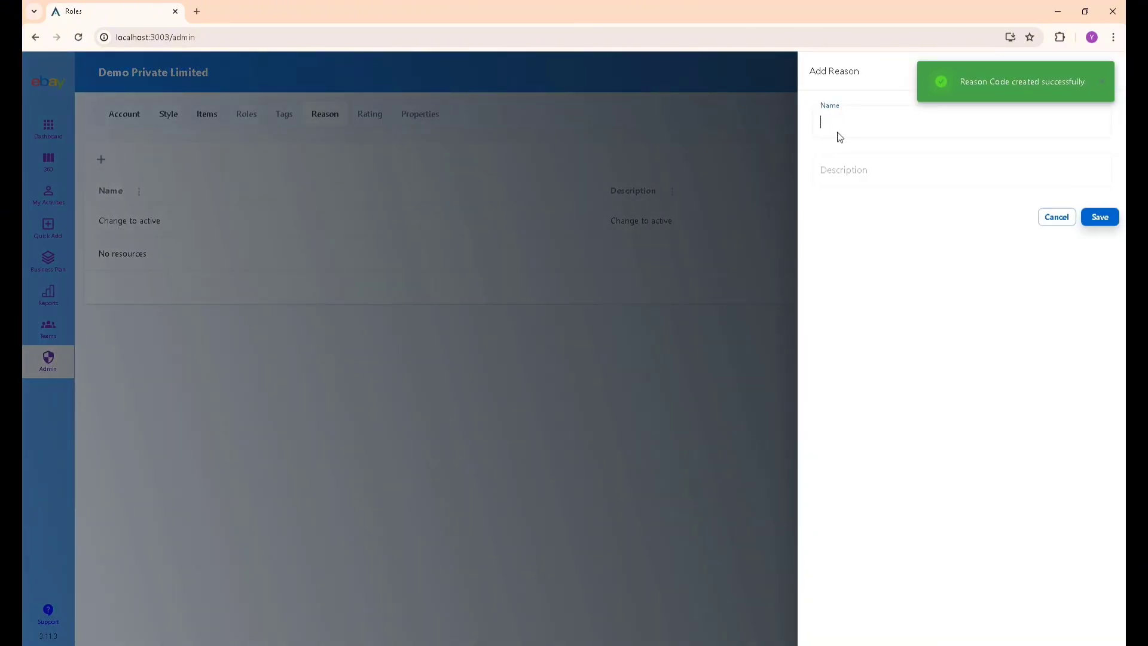
key(ctrl+v)
key(ctrl+BackSpace)
text(funds)
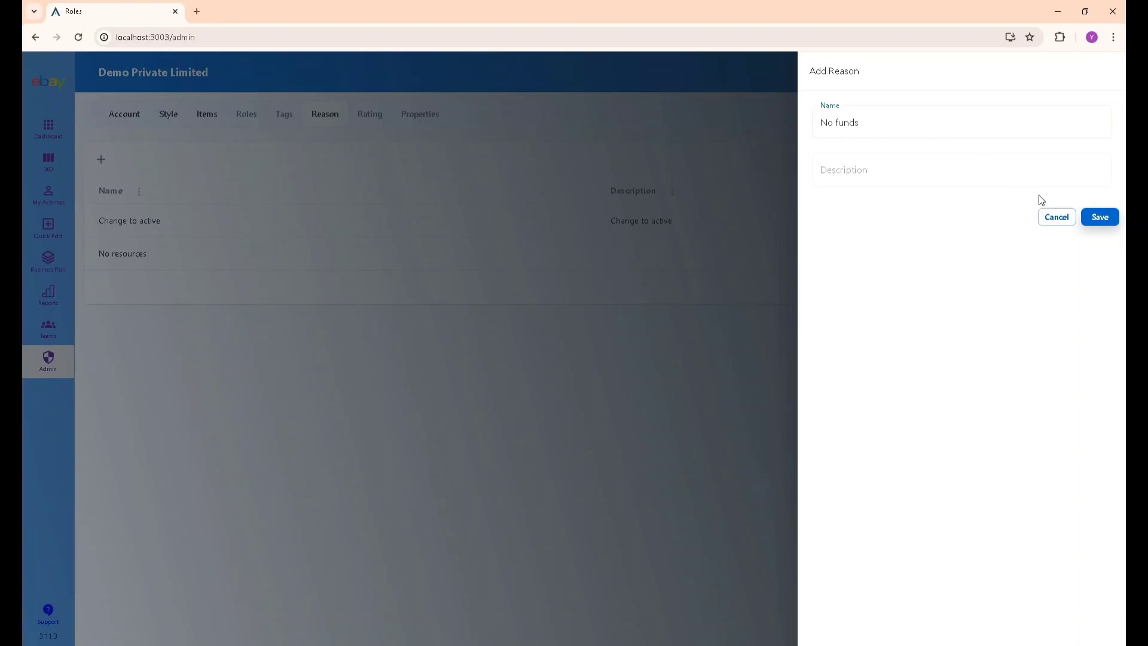
click(1092, 217)
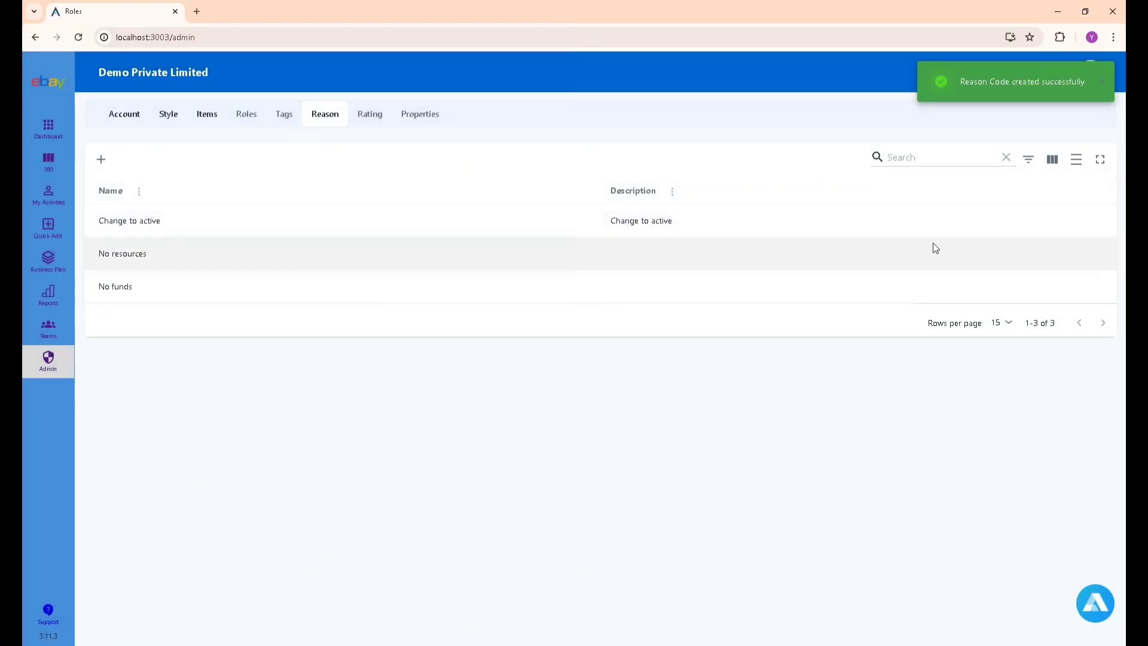
click(102, 160)
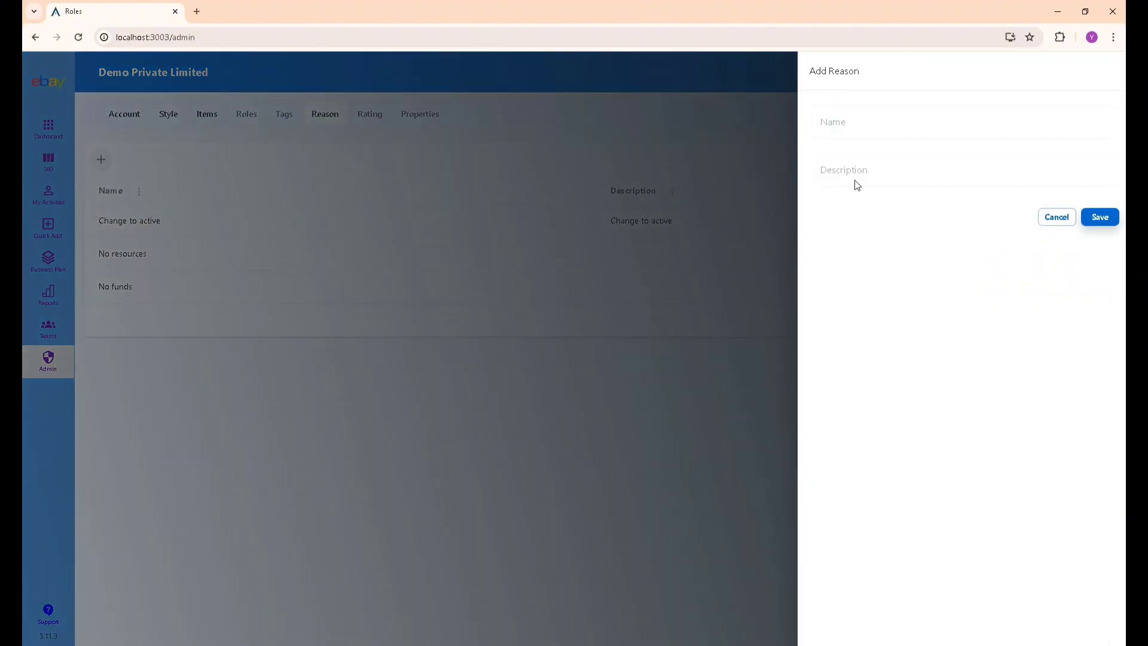
click(888, 128)
text(Need to get it quickly)
click(1100, 221)
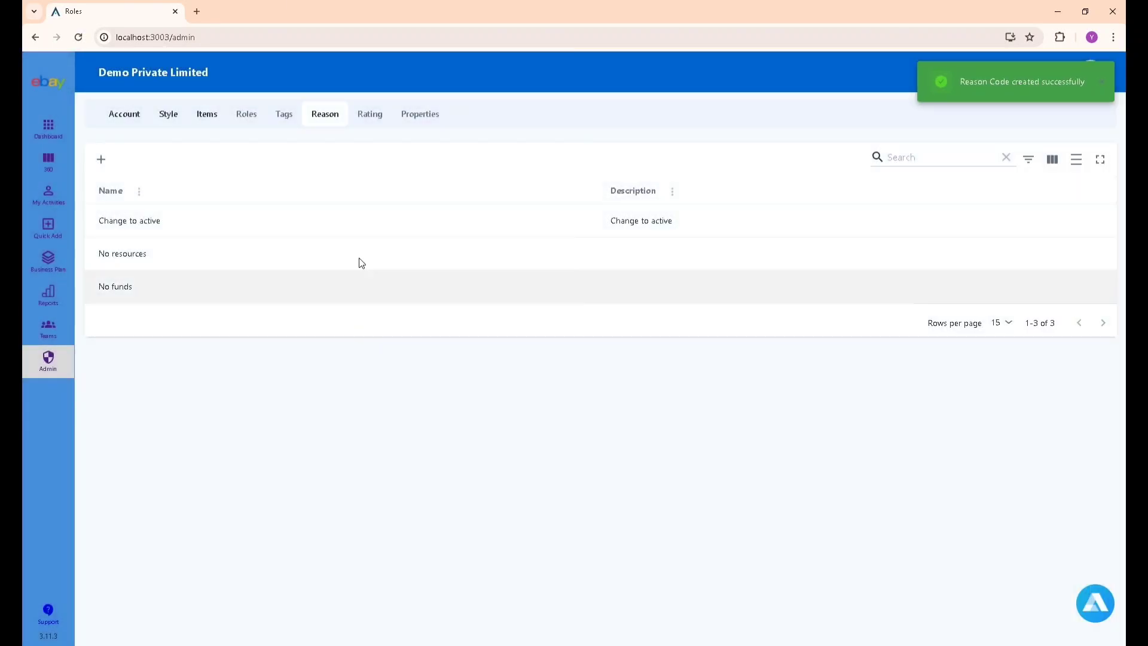
click(371, 118)
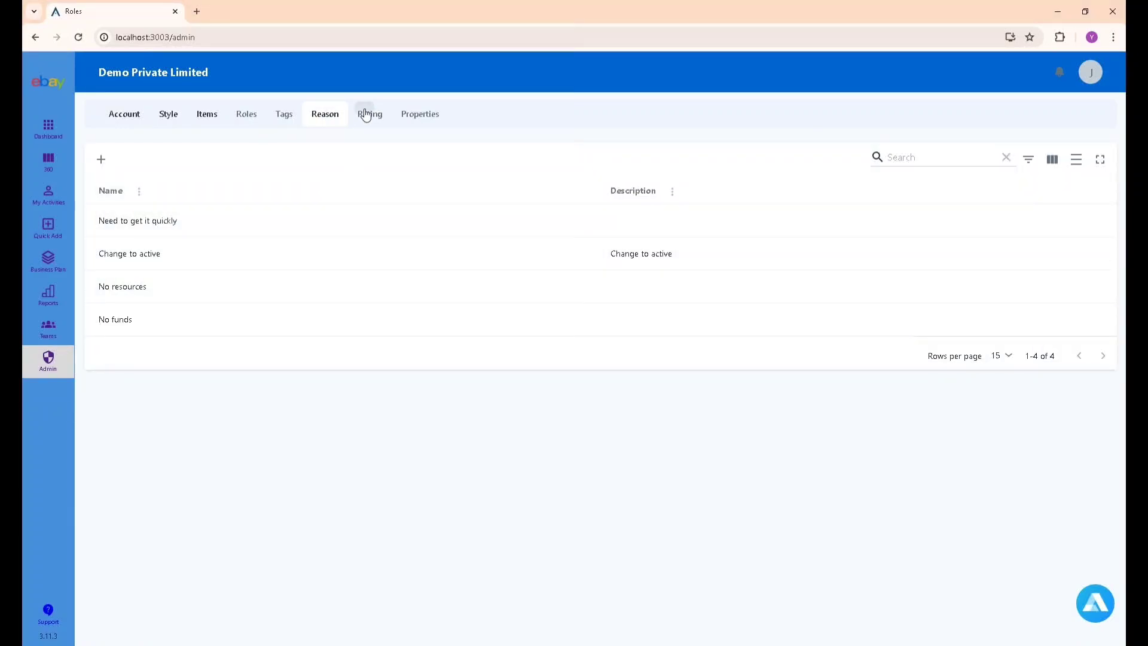
Look through the Items, Member and Team rating criteria, then open the empty Properties list.
click(365, 114)
scroll(263, 221, down, 2)
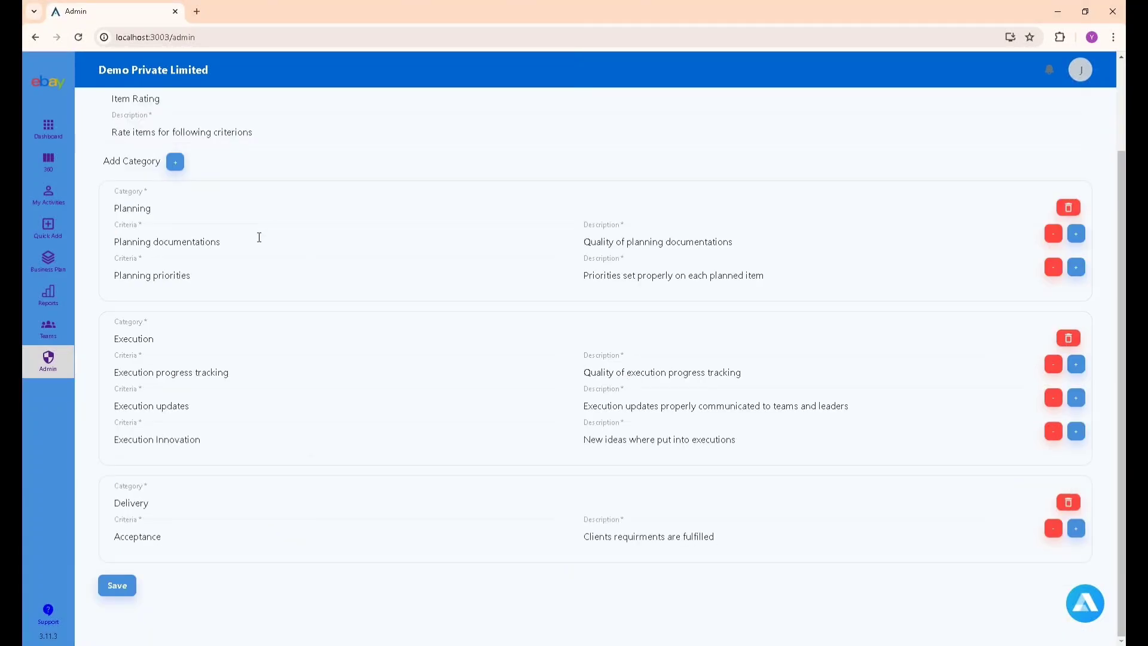
scroll(260, 237, up, 2)
scroll(254, 251, down, 1)
scroll(233, 287, up, 1)
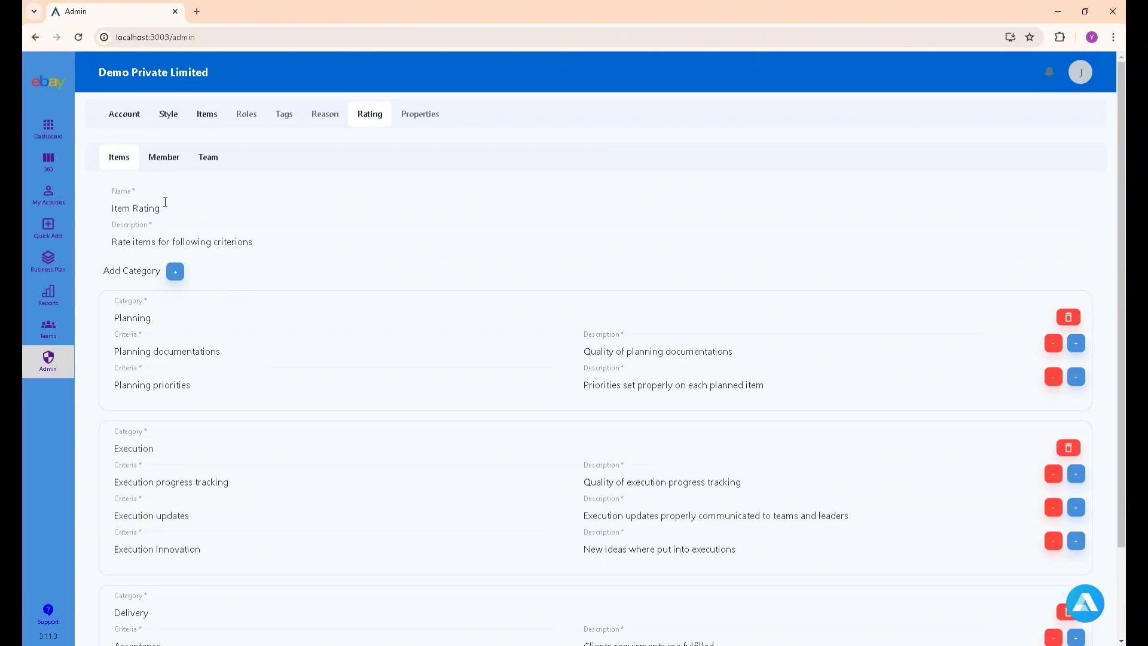
click(163, 159)
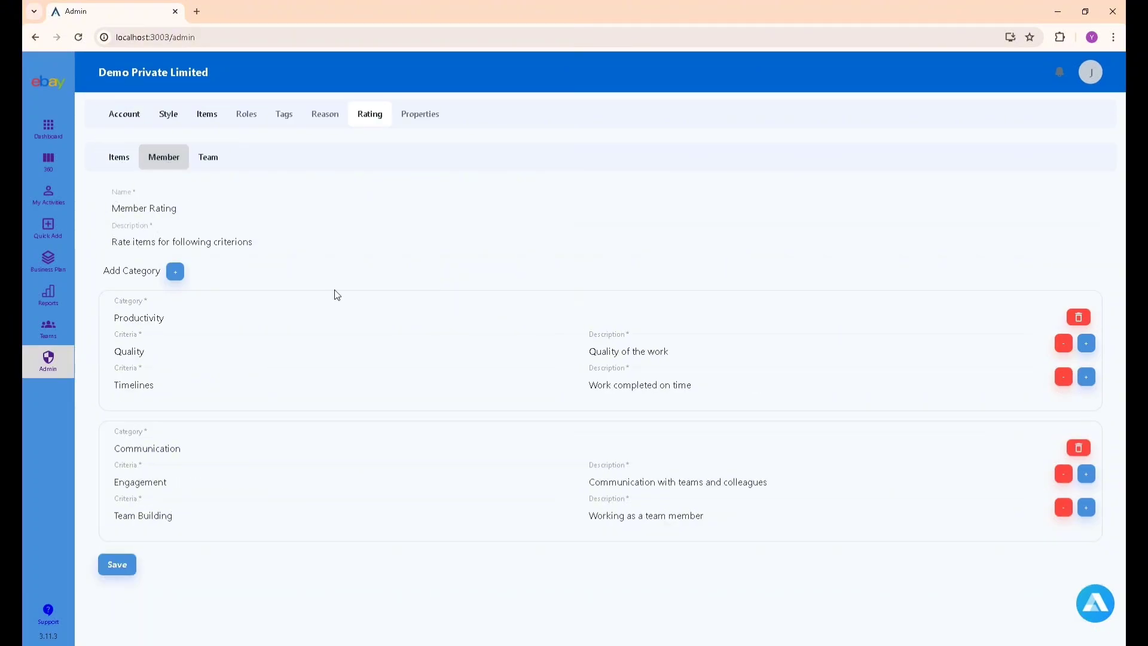
click(208, 159)
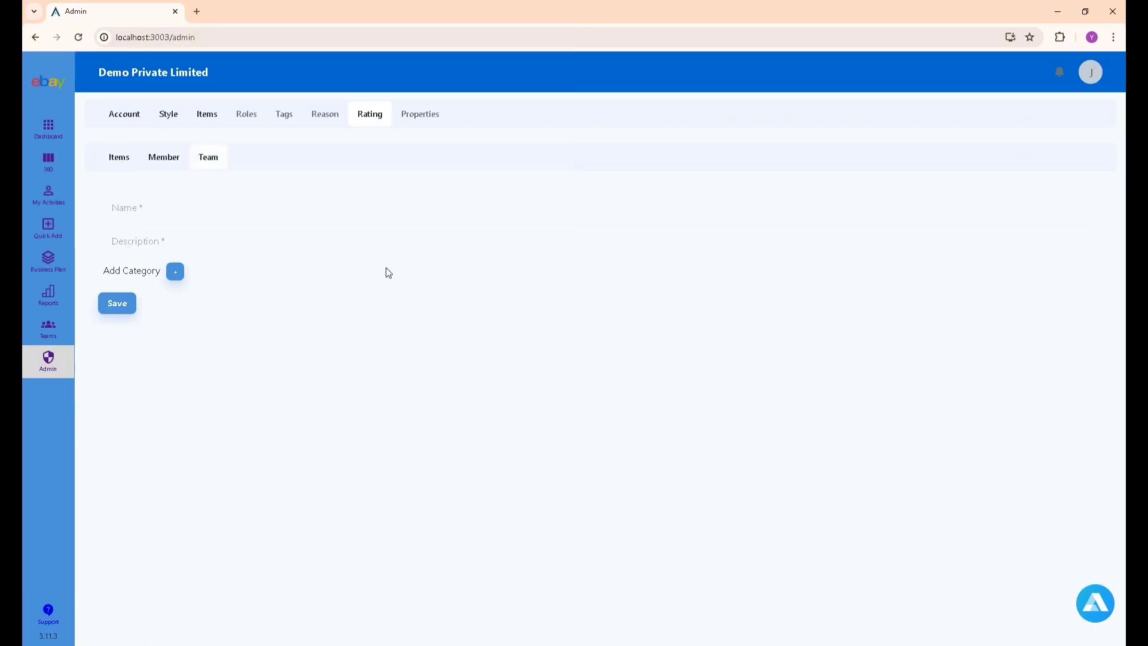
click(154, 165)
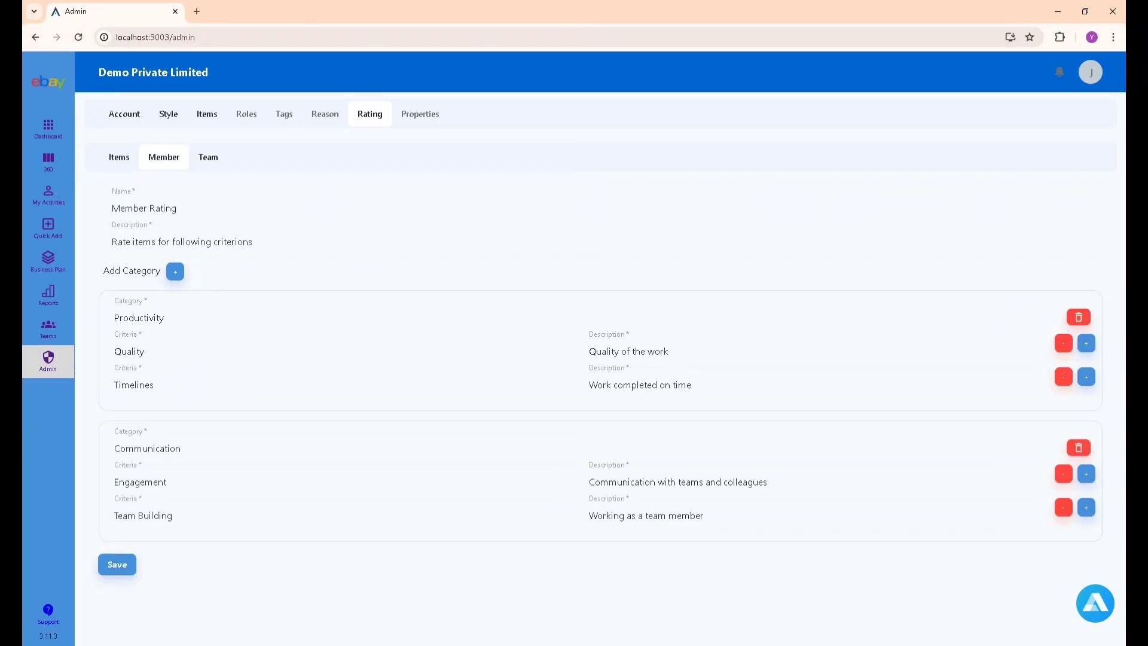
click(212, 157)
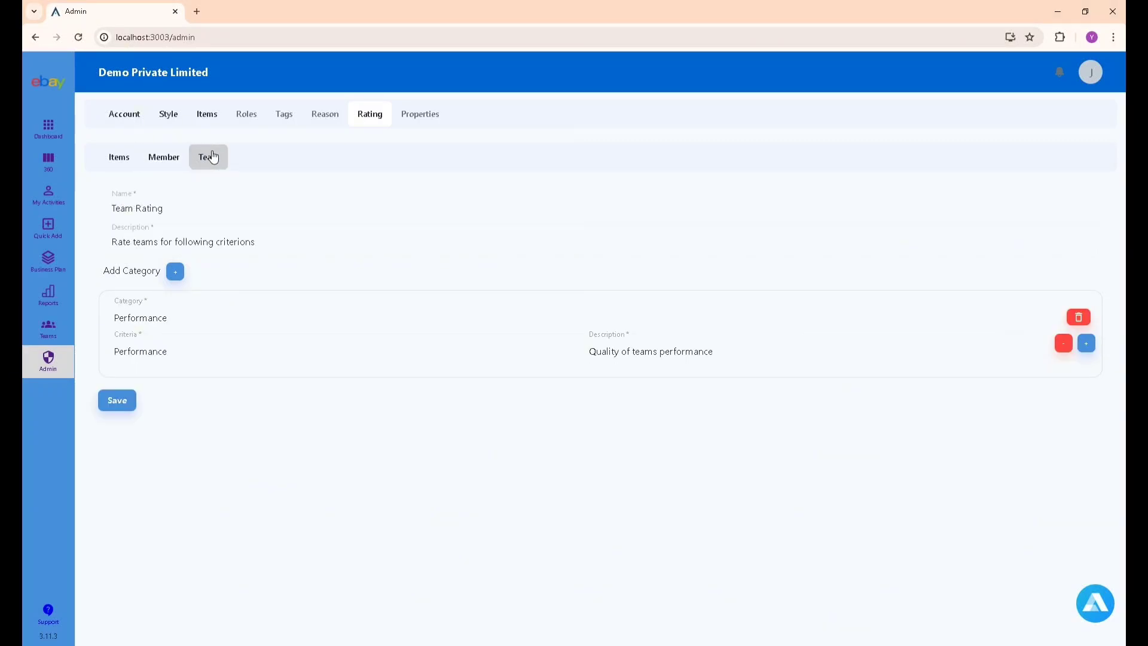
click(163, 161)
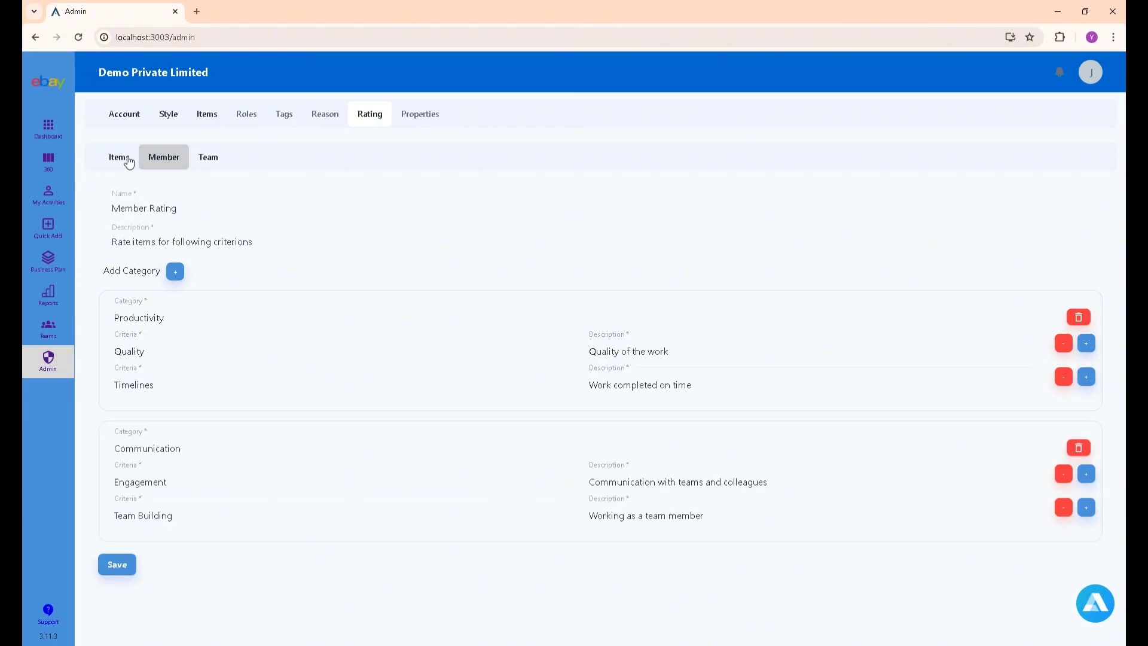
click(125, 159)
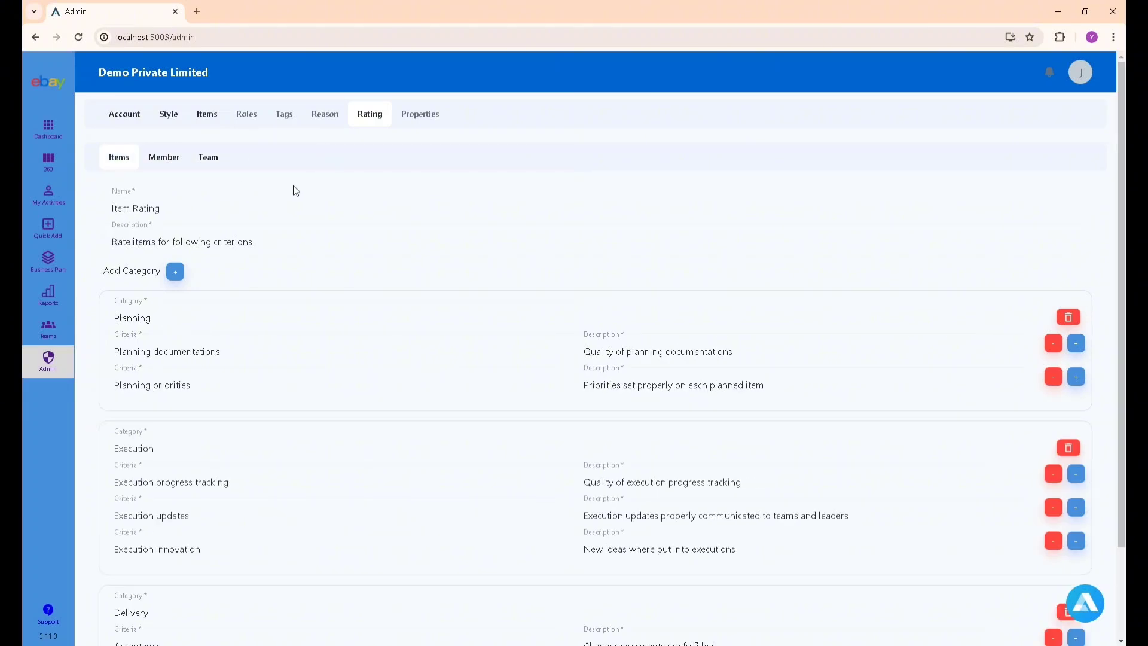
click(422, 117)
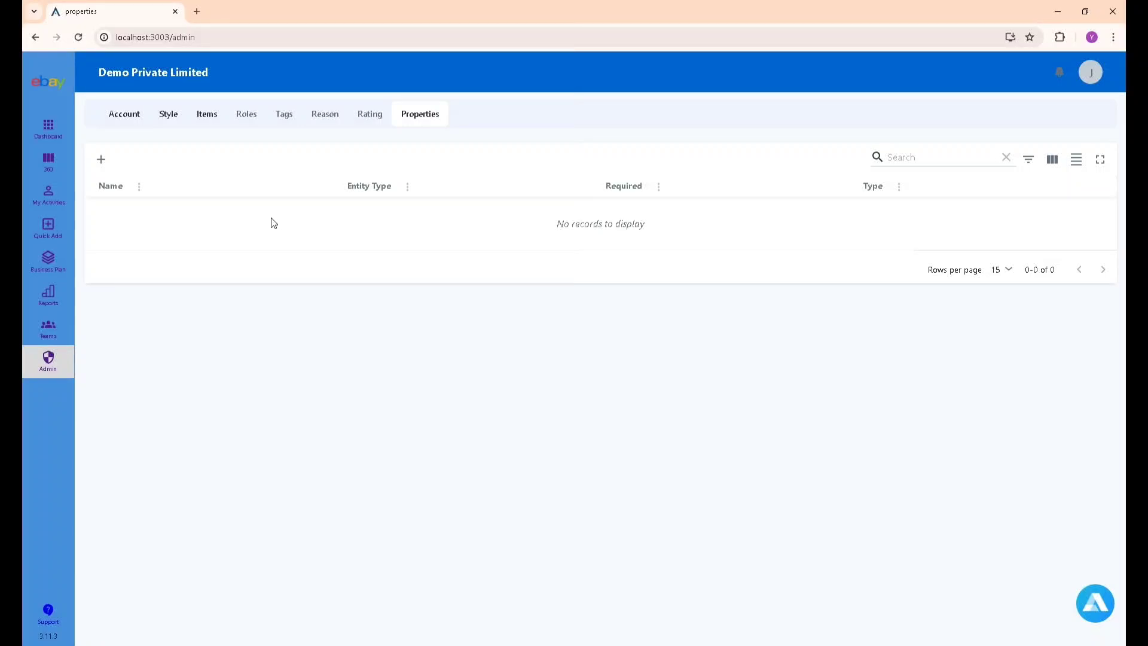
Save a new Items property 'Text prop 1' of type Text, marked Required: Yes.
click(101, 160)
click(905, 128)
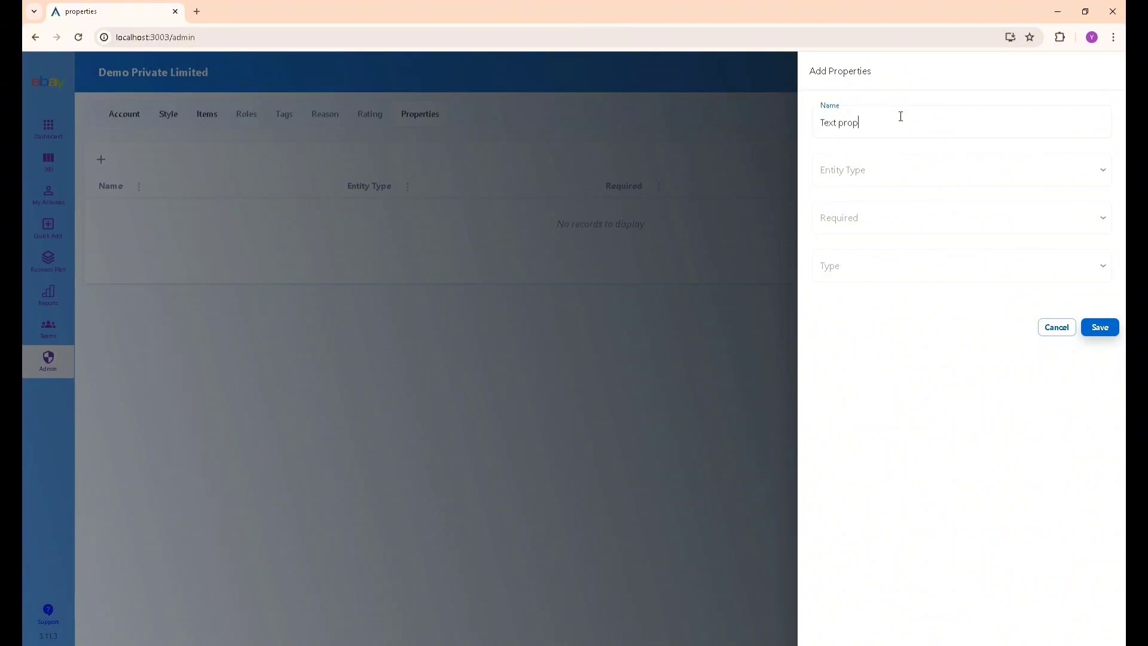
click(889, 179)
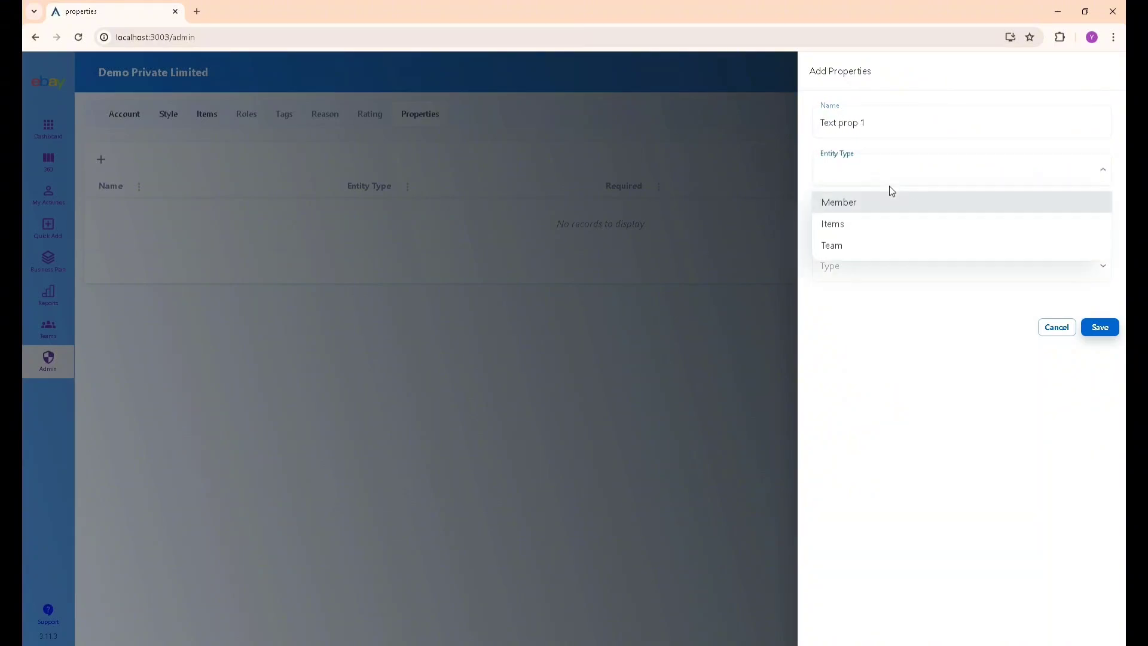
click(861, 230)
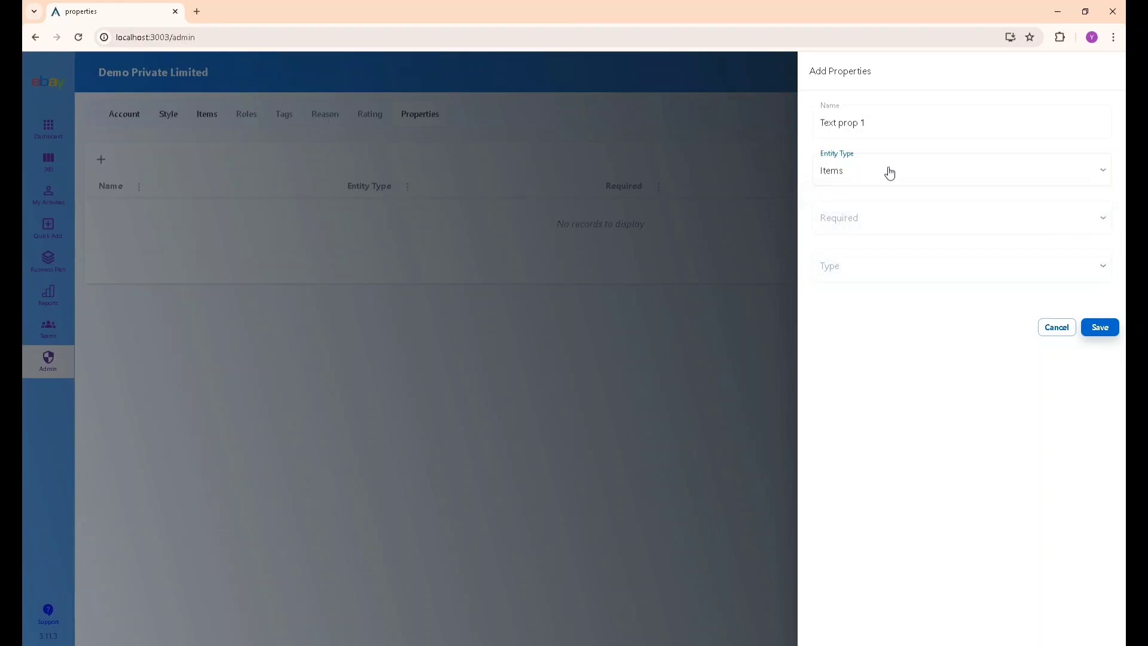
click(879, 179)
click(879, 158)
click(858, 219)
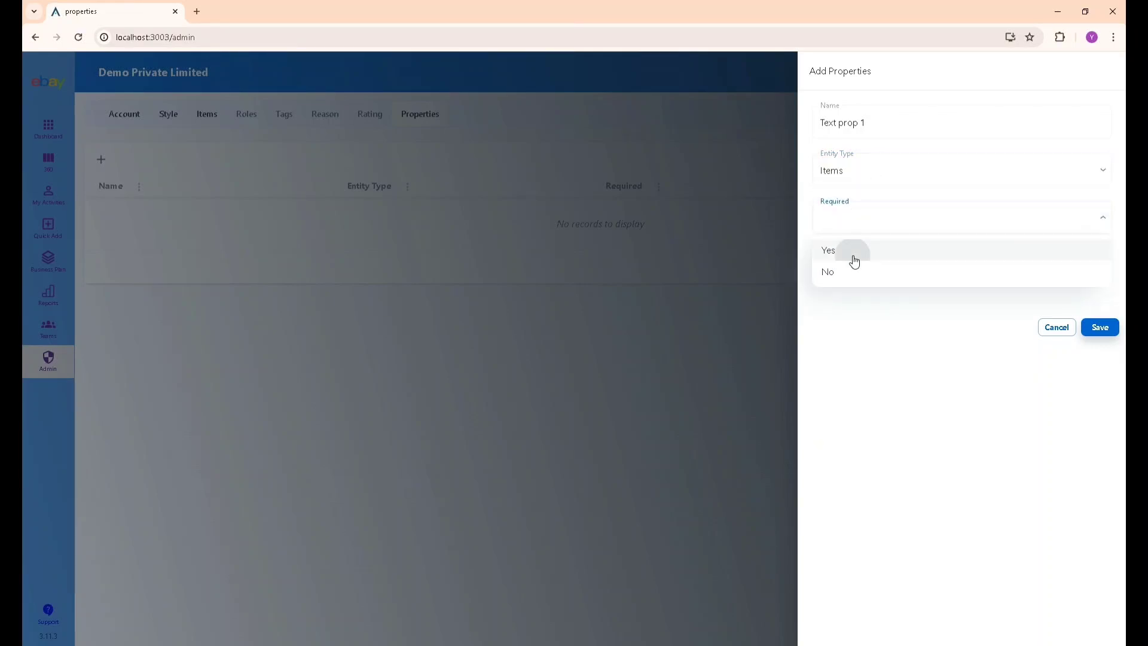
click(853, 254)
click(854, 266)
click(846, 300)
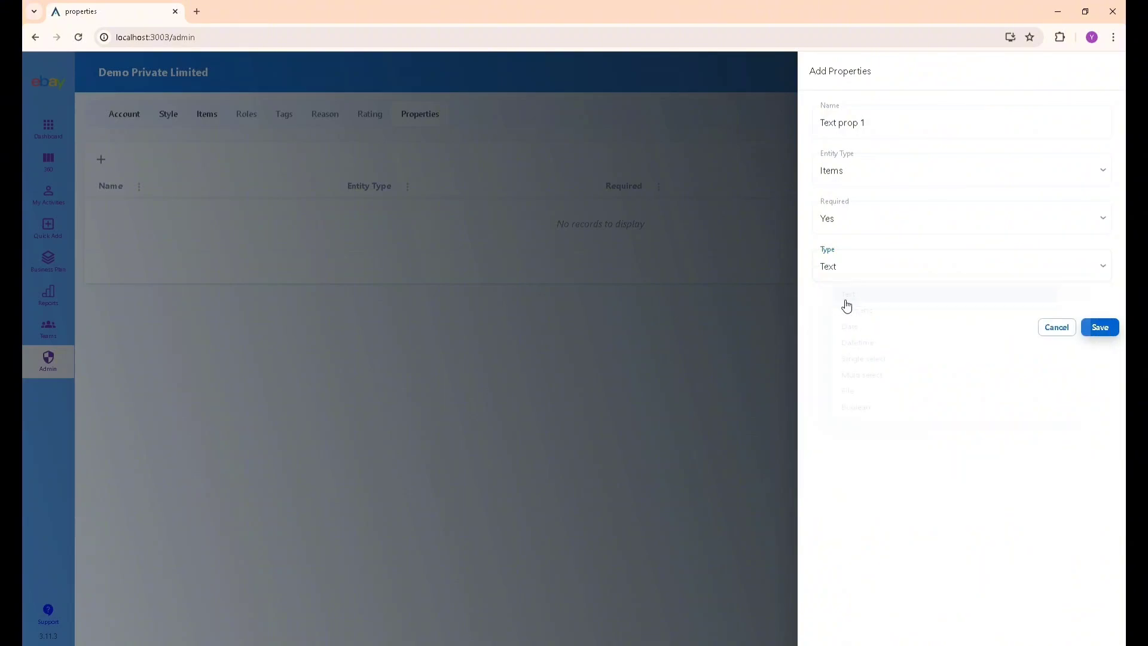
click(1098, 328)
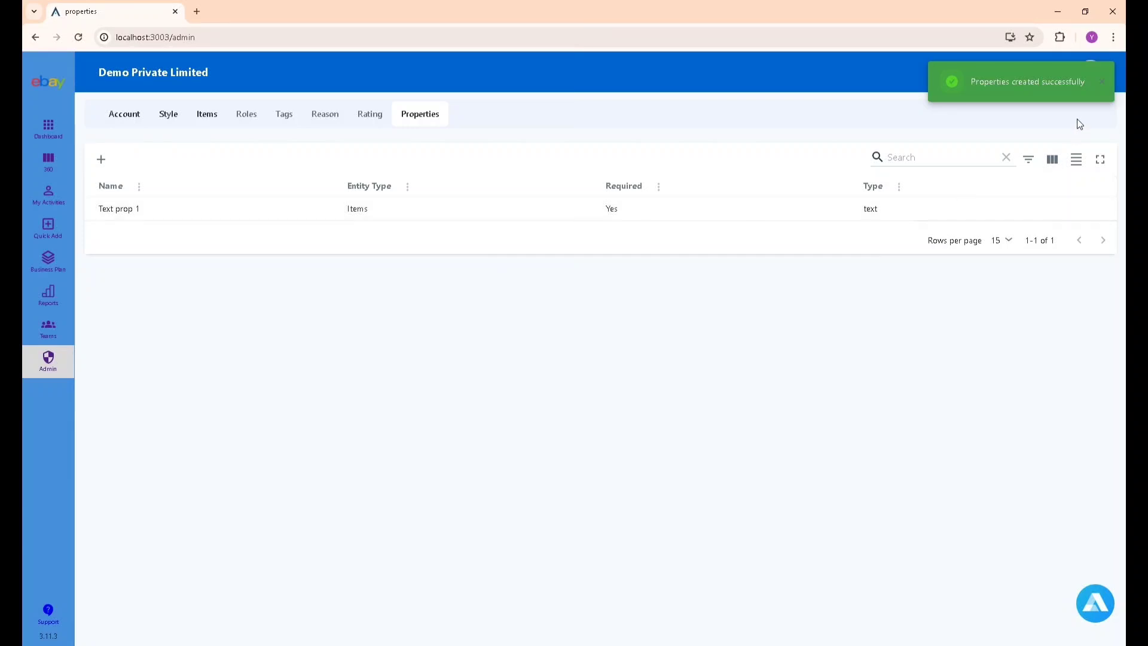
click(1105, 84)
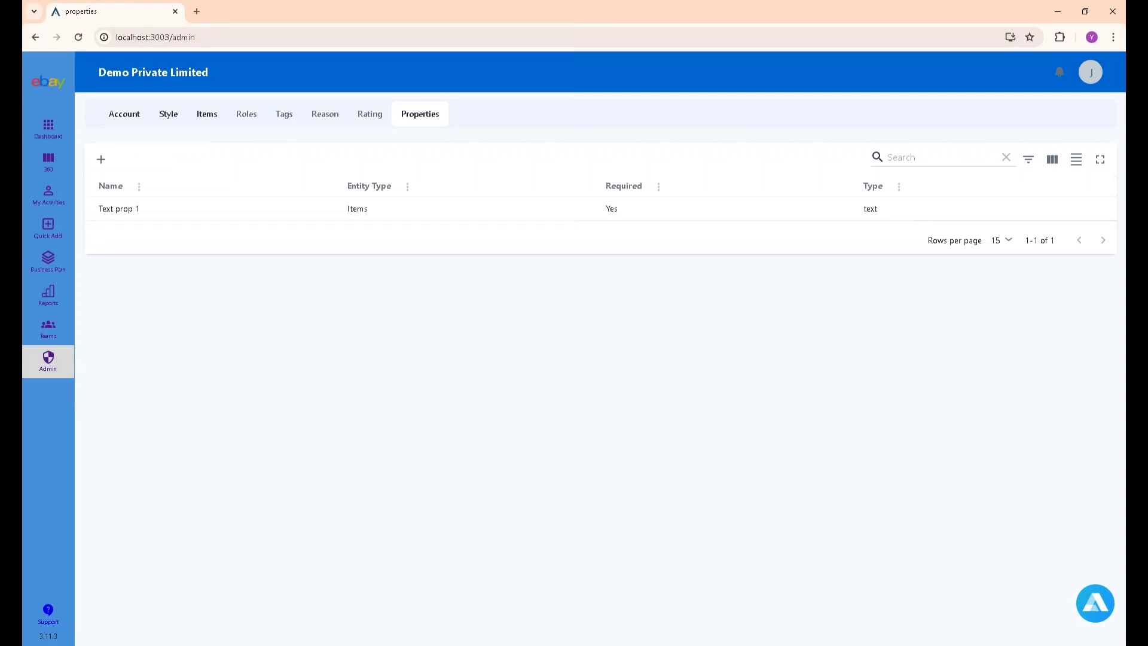
Add a Development department on the 360 board.
click(48, 162)
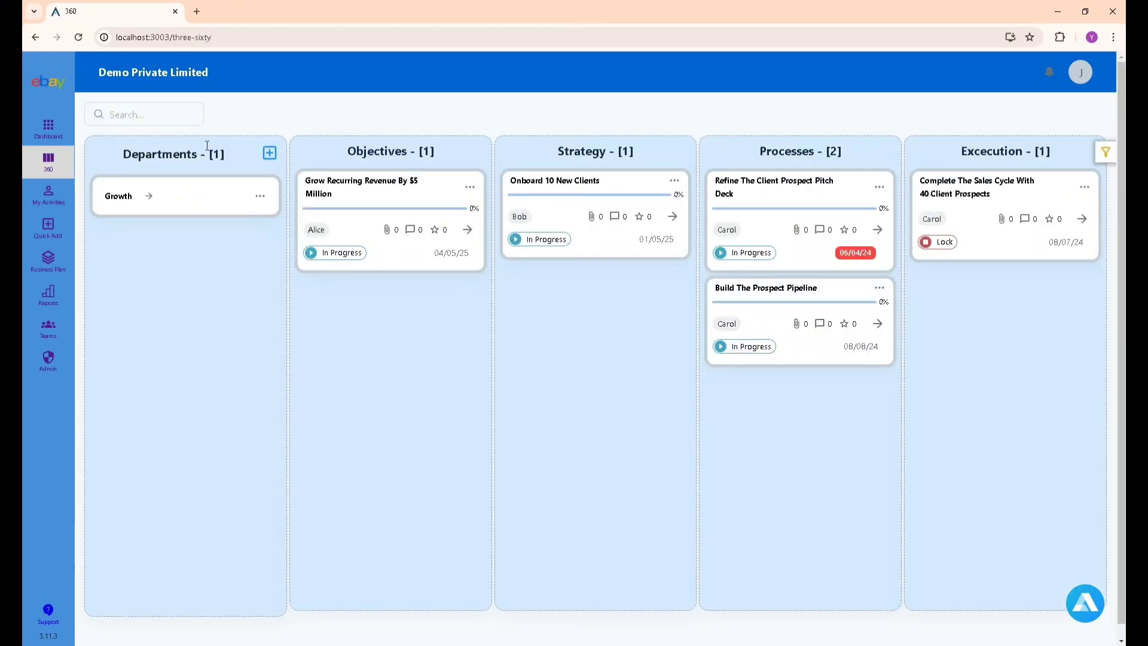
click(267, 154)
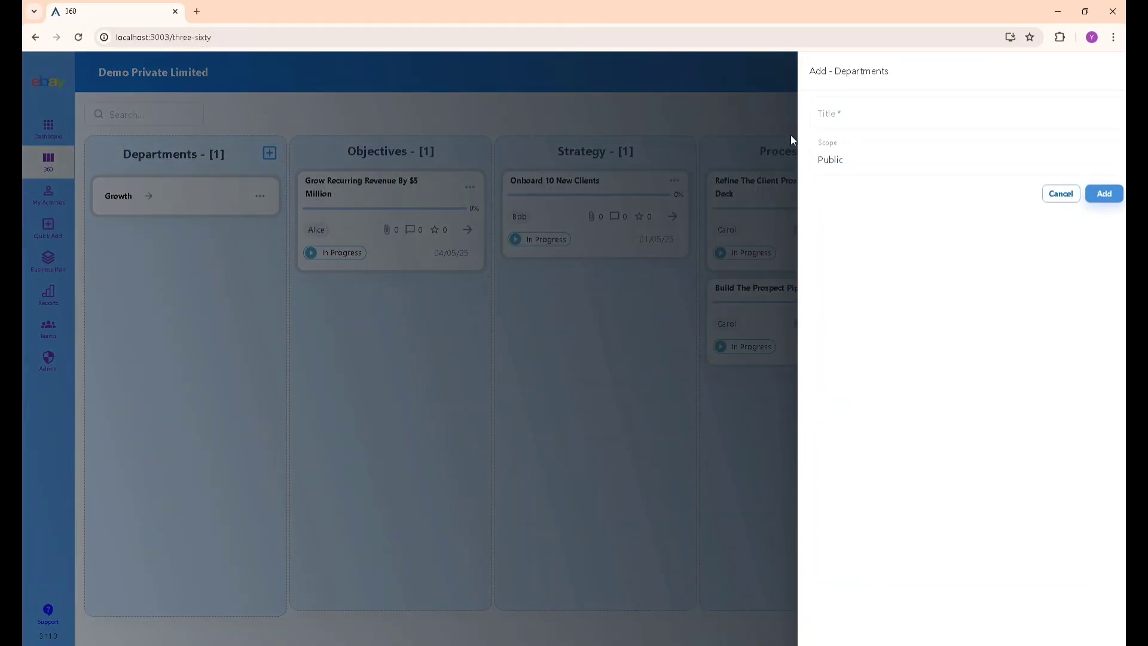
click(834, 118)
text(Developmen)
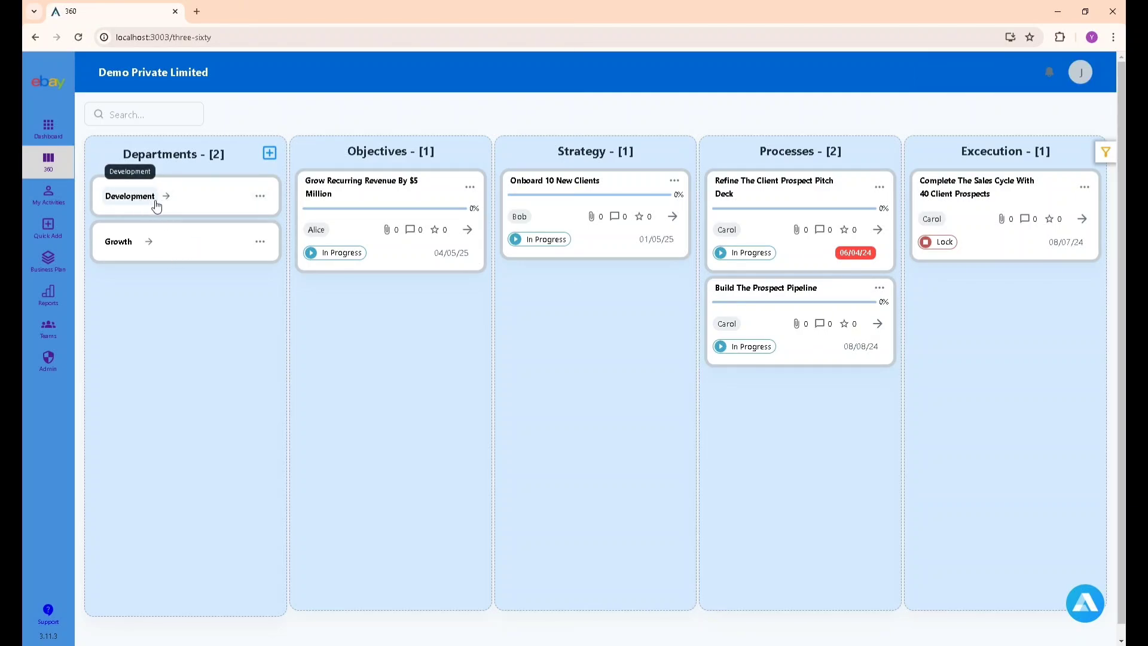
Start a new objective under Development titled 'Q2 Releases'.
click(261, 196)
click(240, 221)
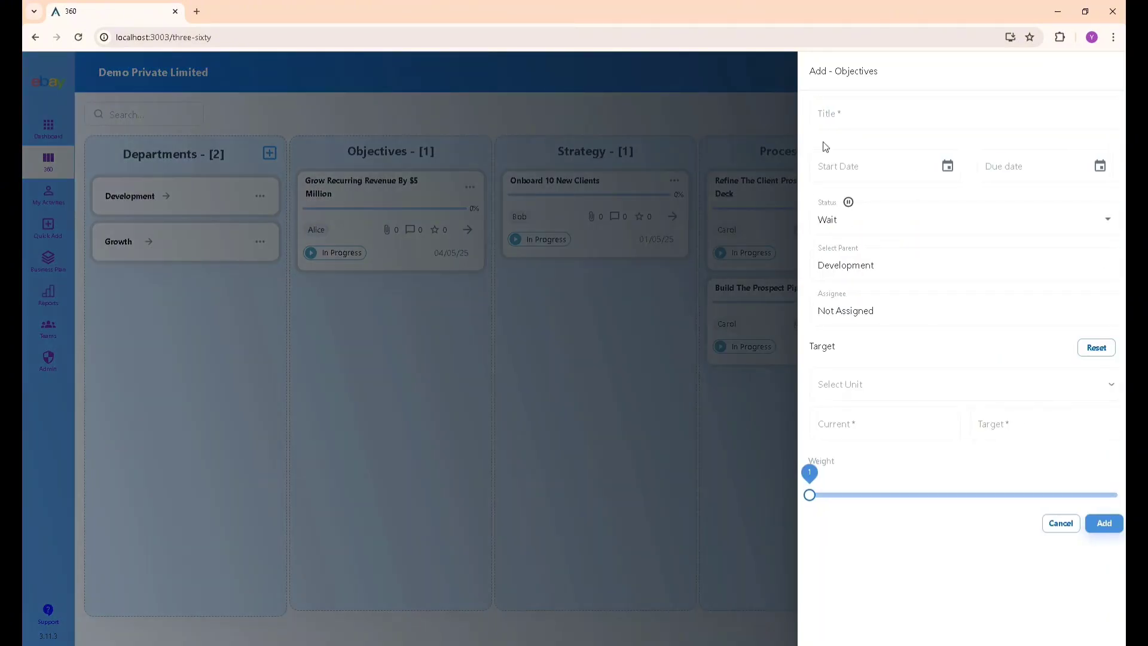
click(840, 116)
text(Q)
text(2 Releas)
key(BackSpace)
text(e)
key(BackSpace)
key(Right)
text(e)
Set the objective's dates to 06/01/24–07/31/24, keeping the status Wait.
click(948, 167)
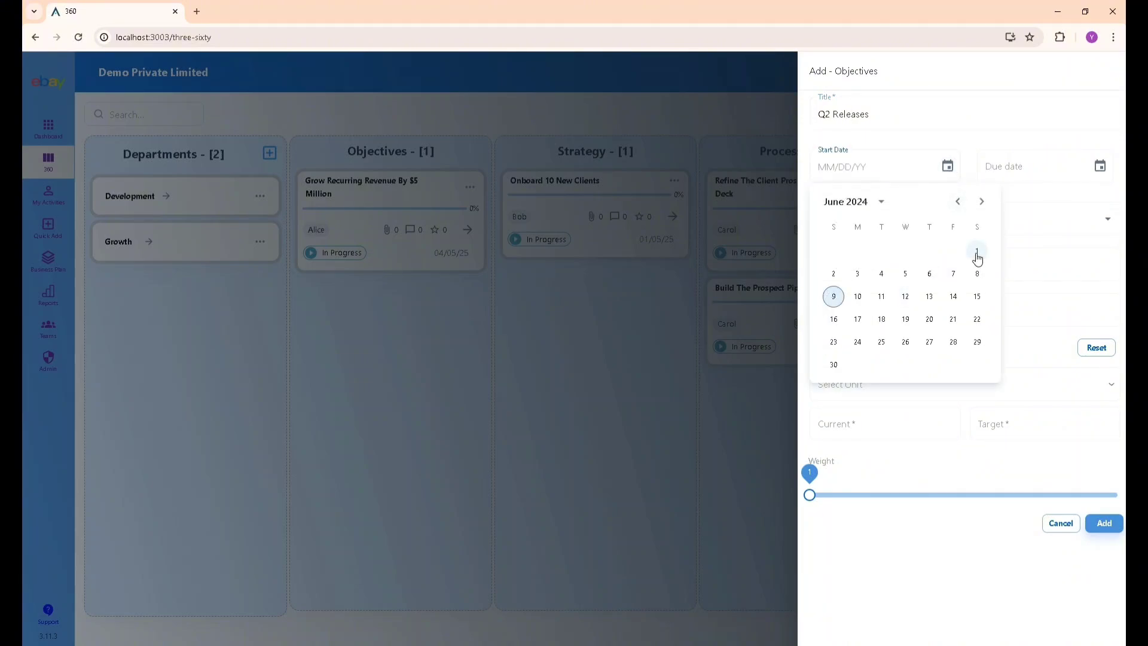
click(977, 253)
click(1101, 165)
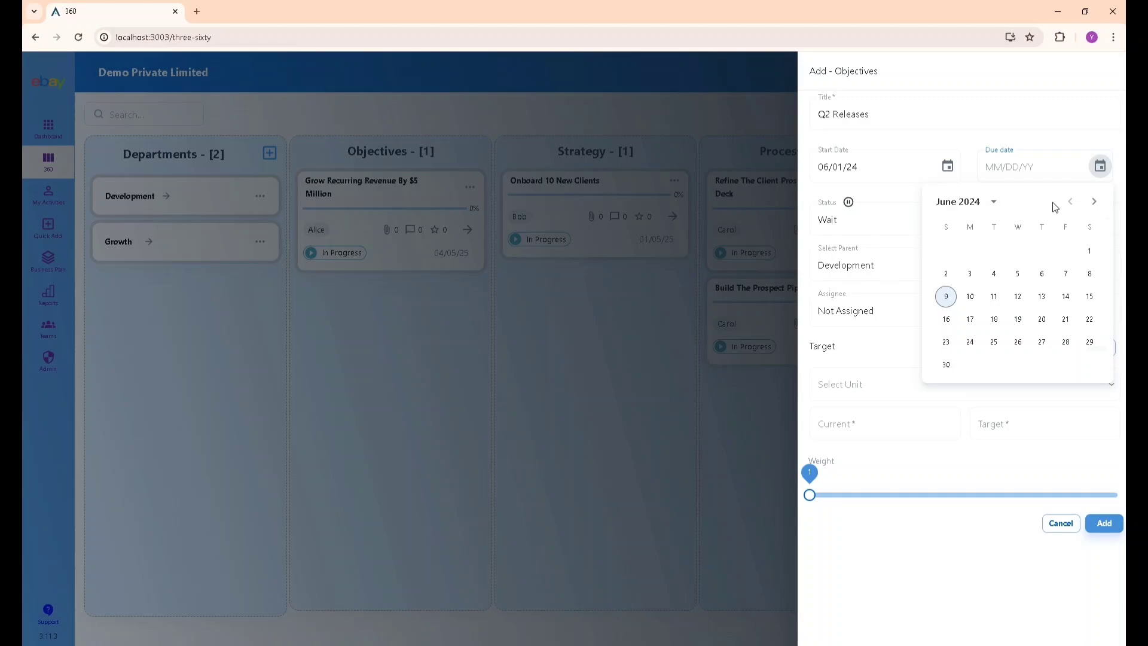
click(1092, 204)
click(1017, 343)
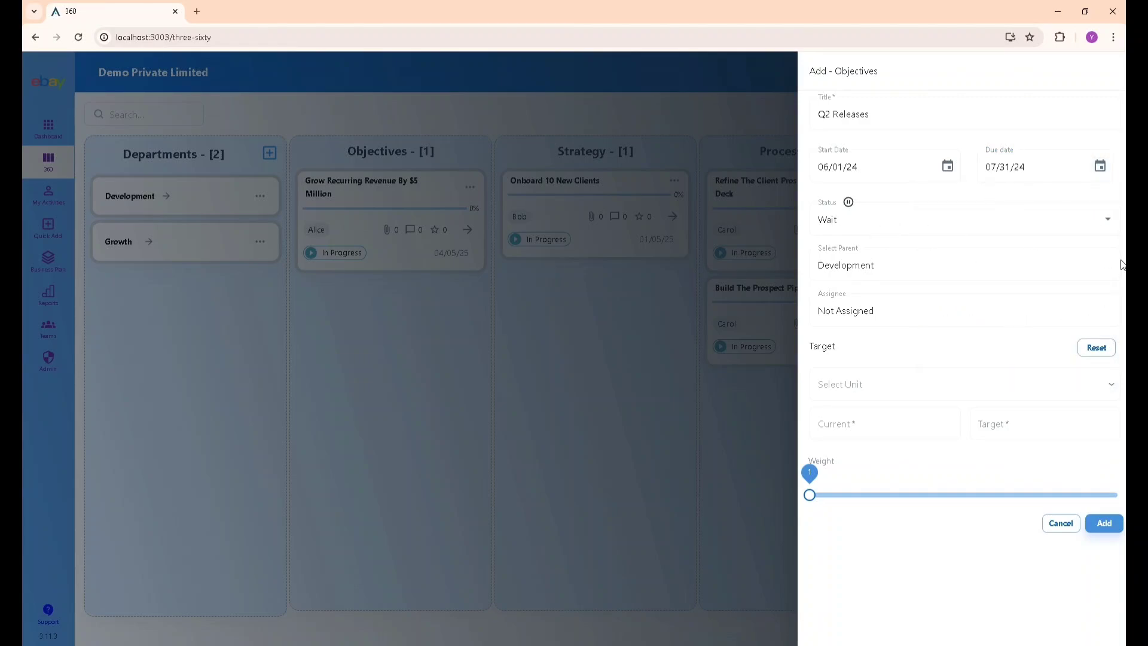
click(984, 223)
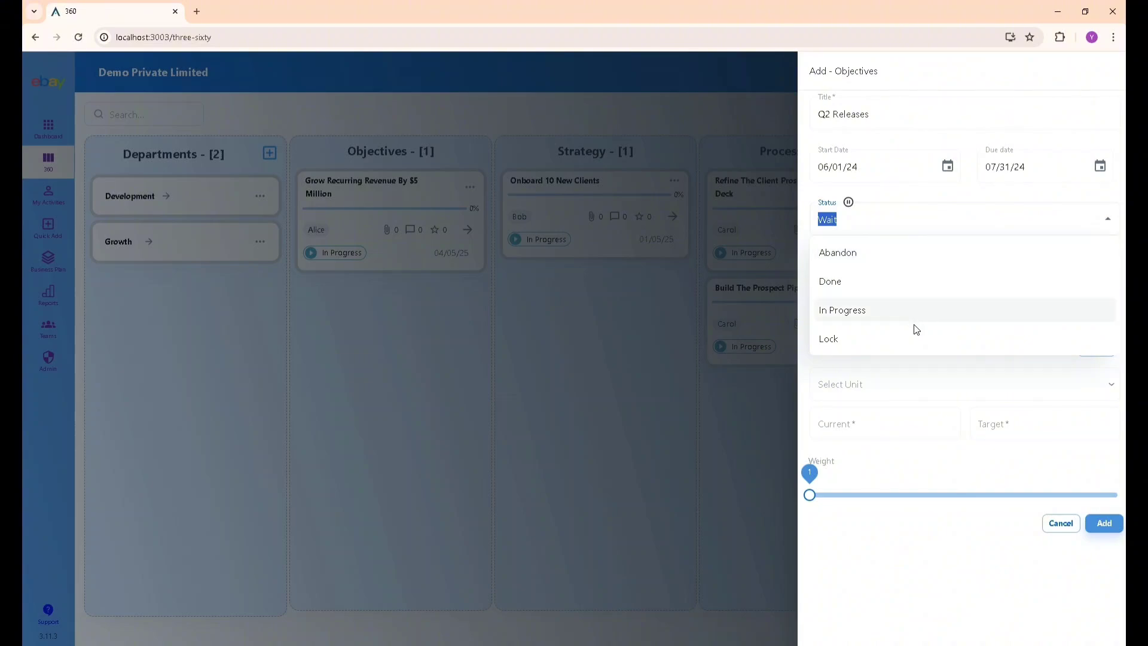
click(928, 172)
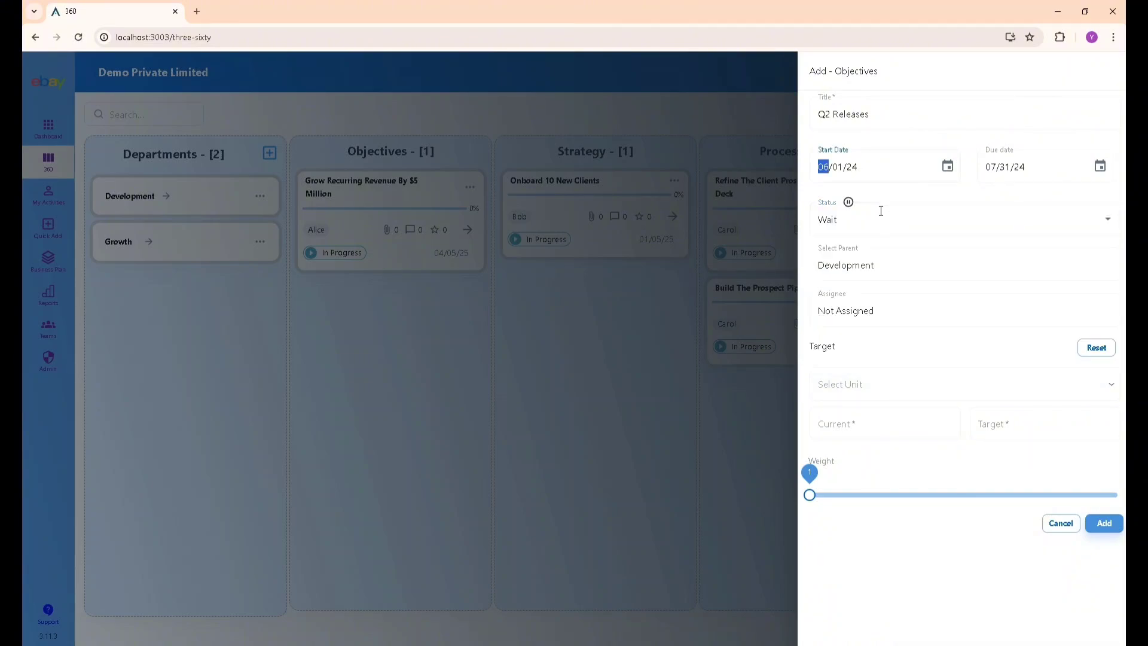
Assign it to the first team member with a 0–100% target and weight 5, then add it.
click(871, 311)
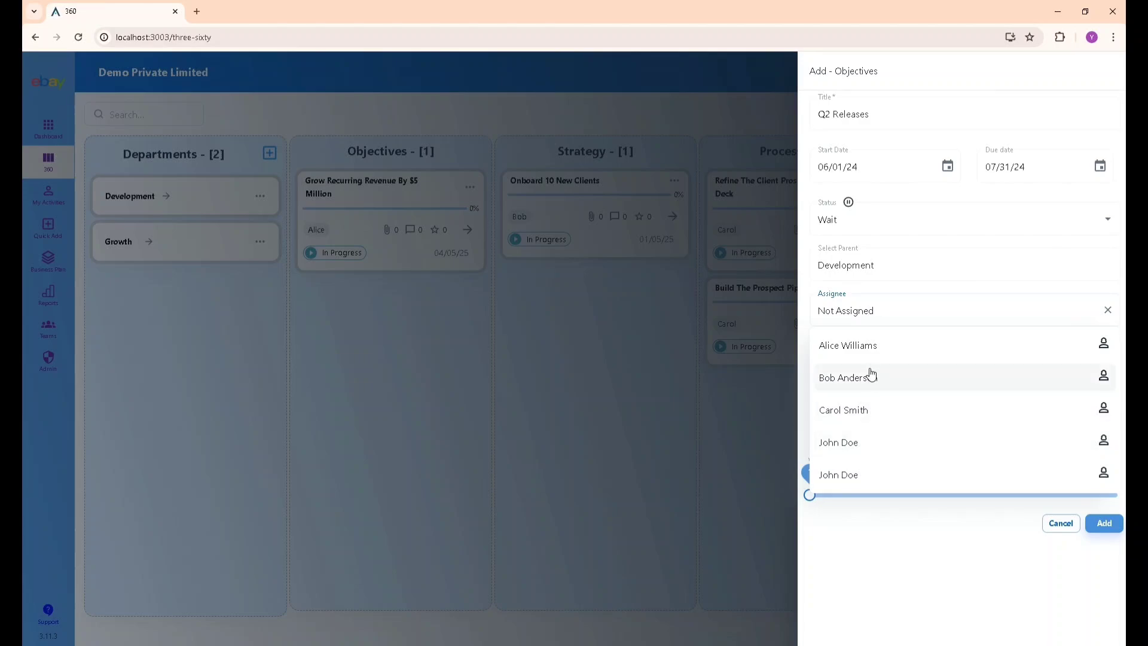
click(870, 347)
click(873, 385)
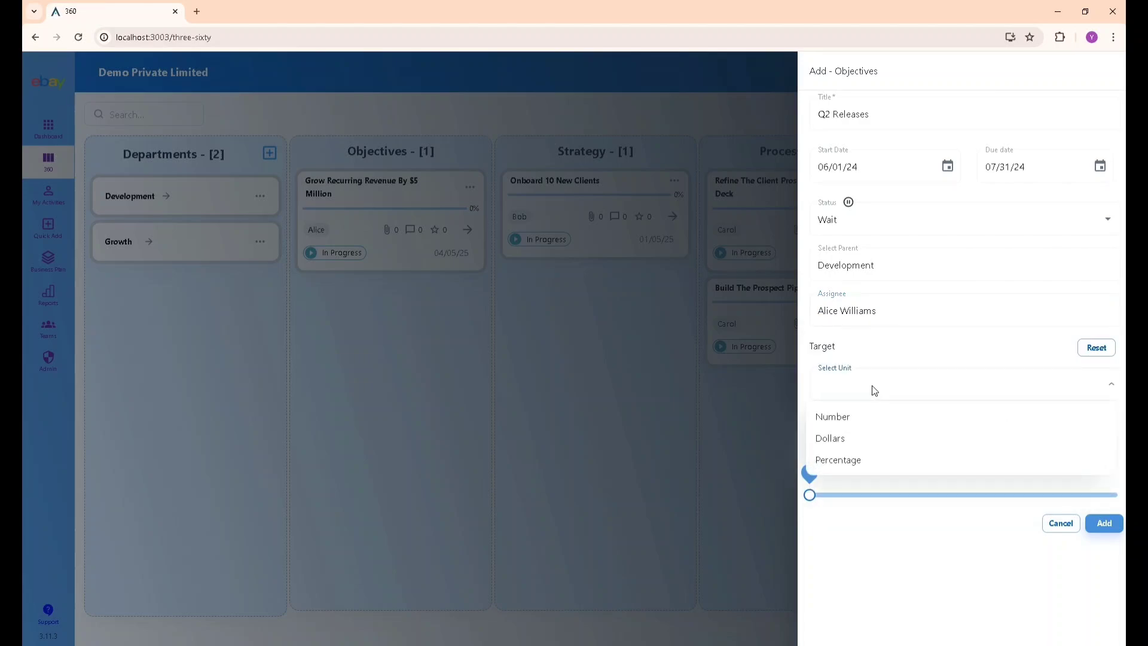
click(901, 471)
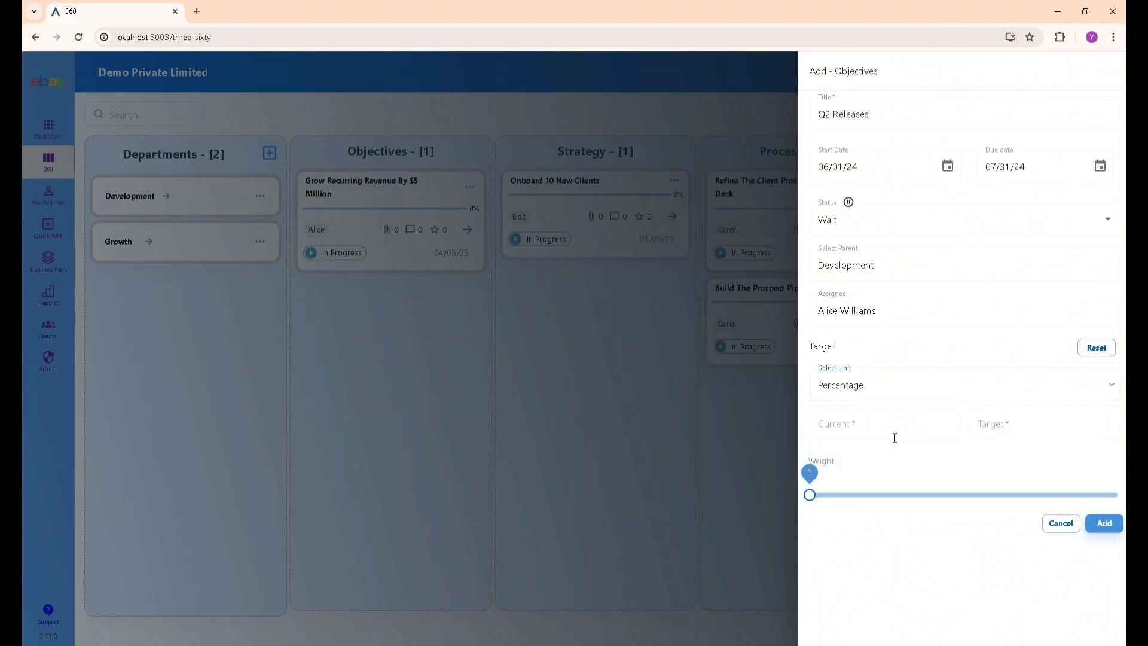
click(997, 425)
text(100)
click(883, 424)
text(0)
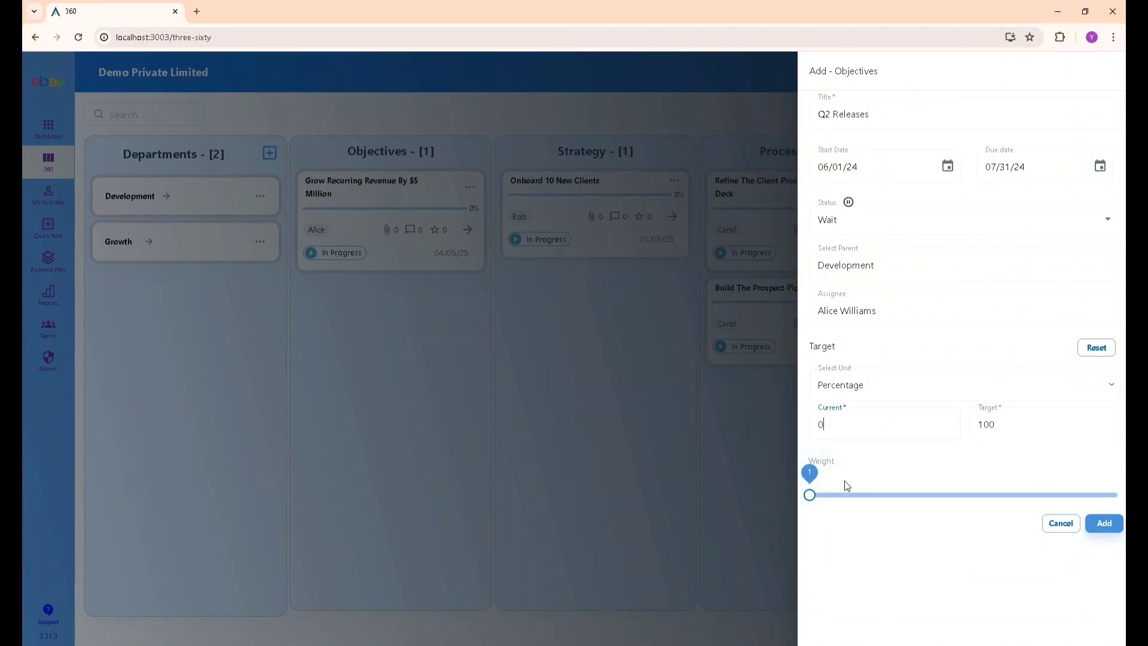
click(891, 498)
click(1116, 495)
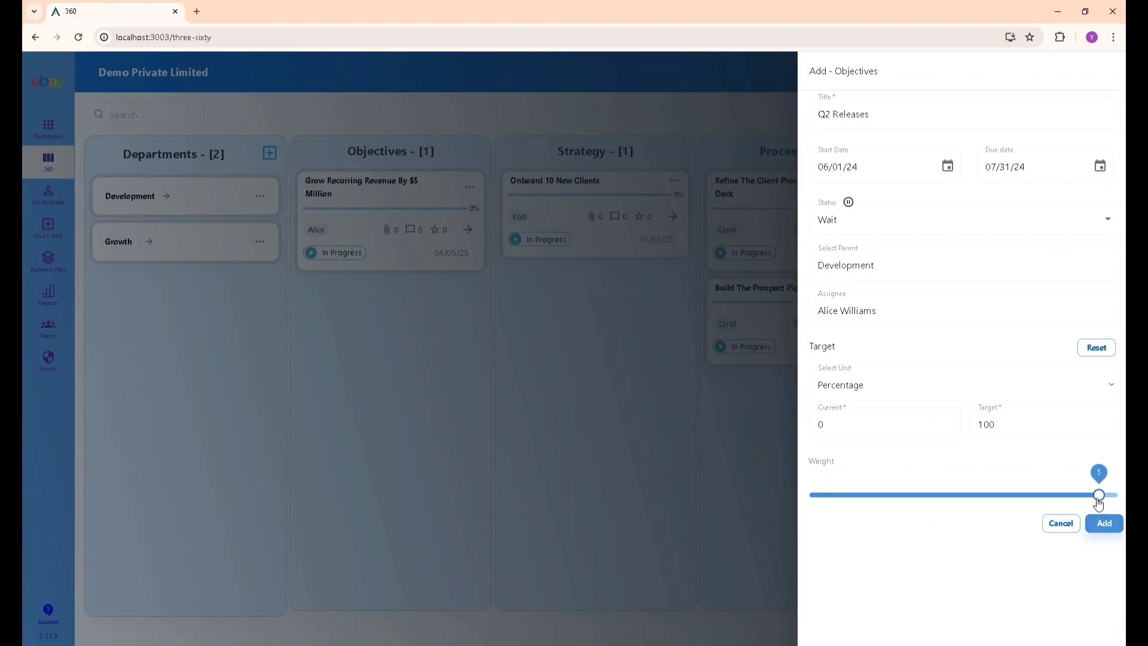
click(1106, 524)
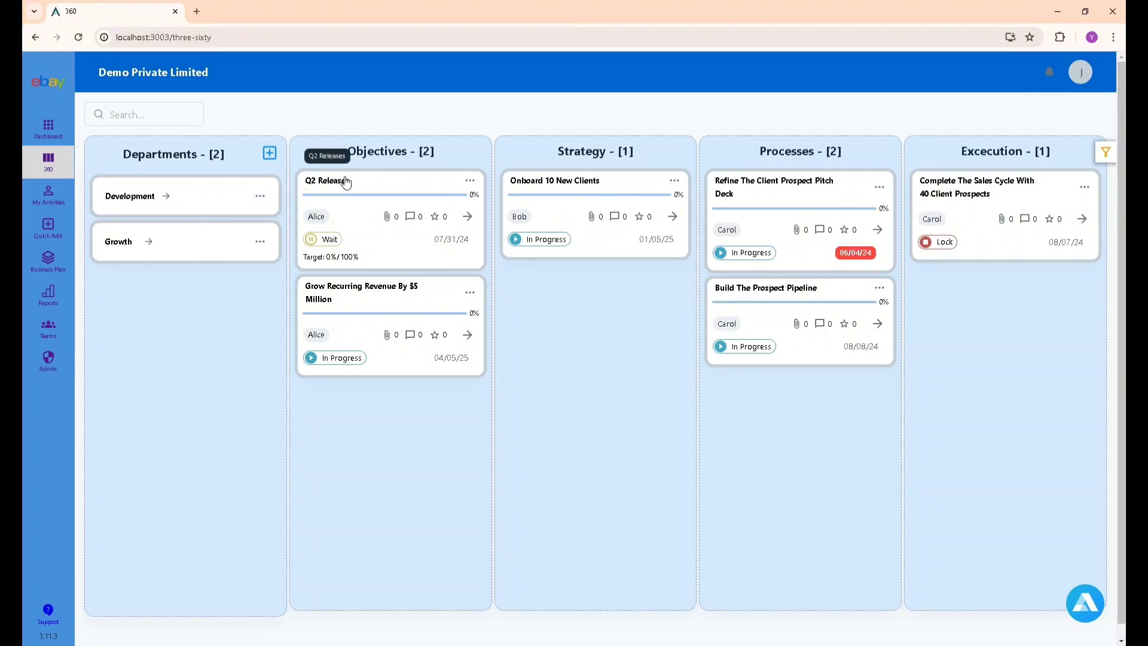
Begin a 'Follow SDLC' strategy under Q2 Releases, dated 06/01/24–07/27/24.
click(470, 180)
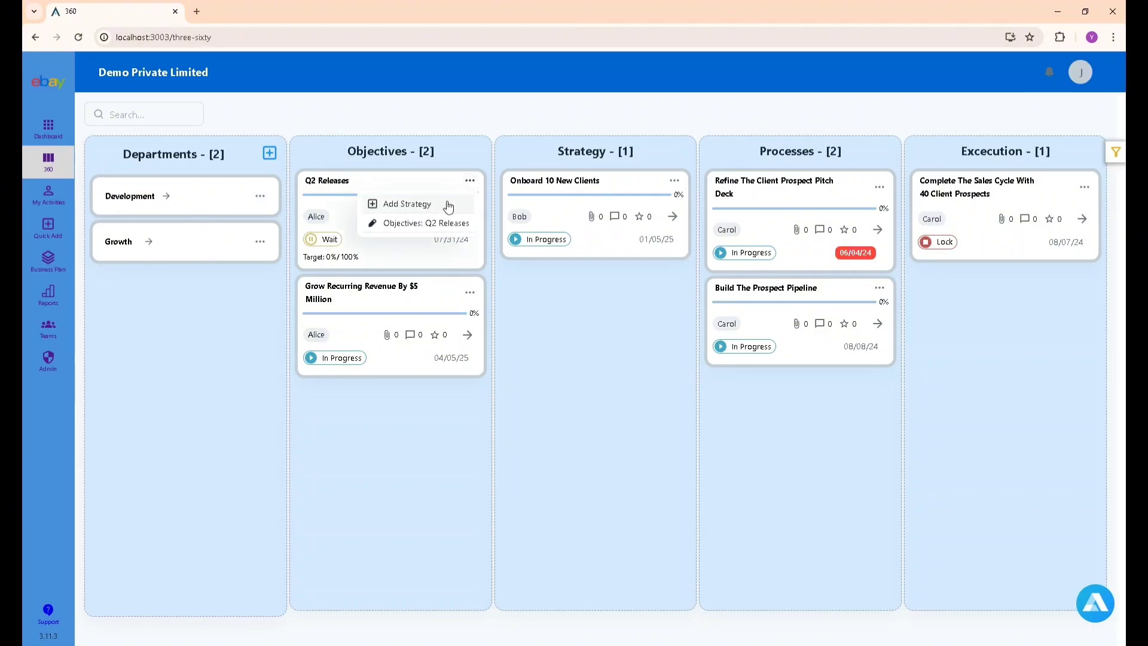
click(448, 205)
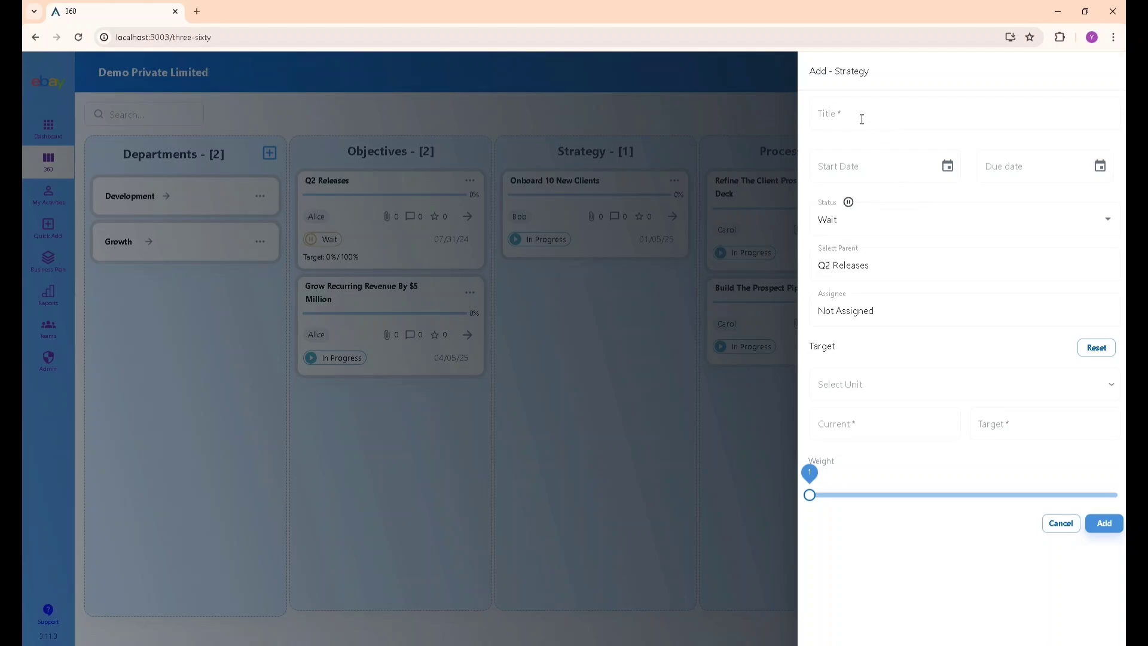
click(862, 119)
text(Follow SDLC)
click(947, 166)
click(977, 251)
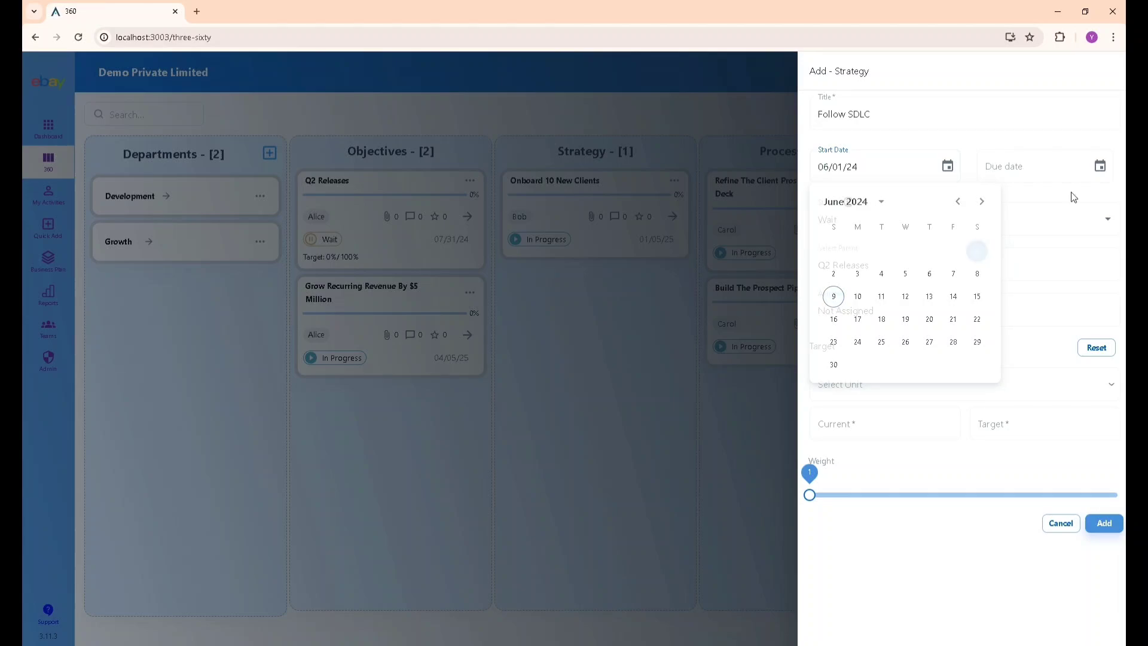
click(1101, 166)
click(1095, 202)
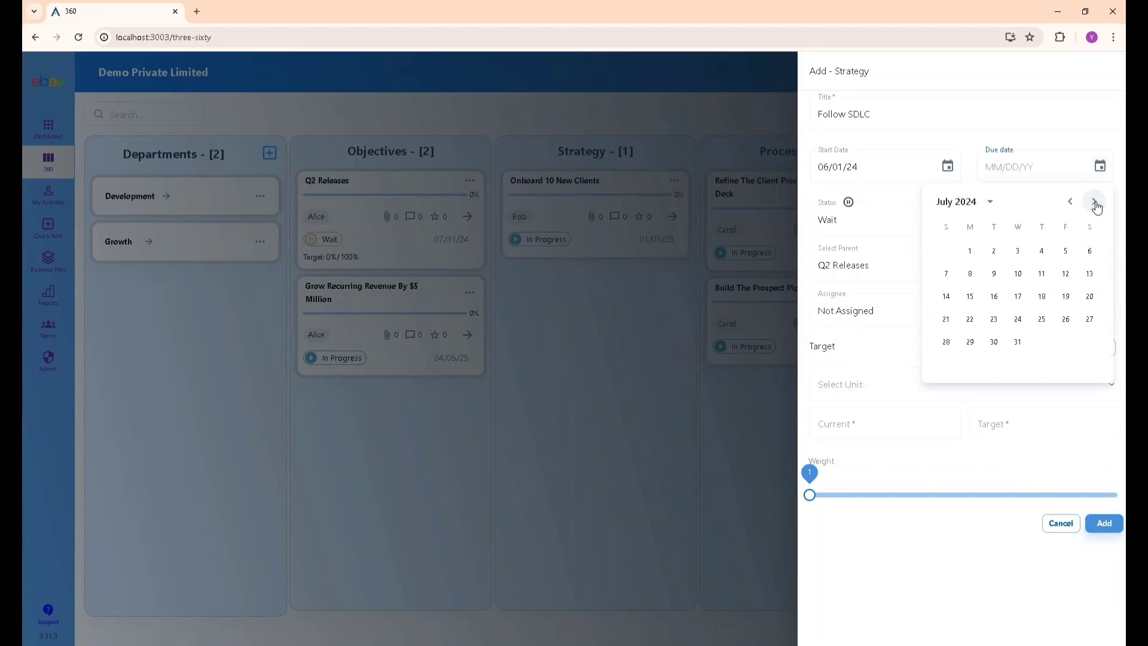
click(1089, 321)
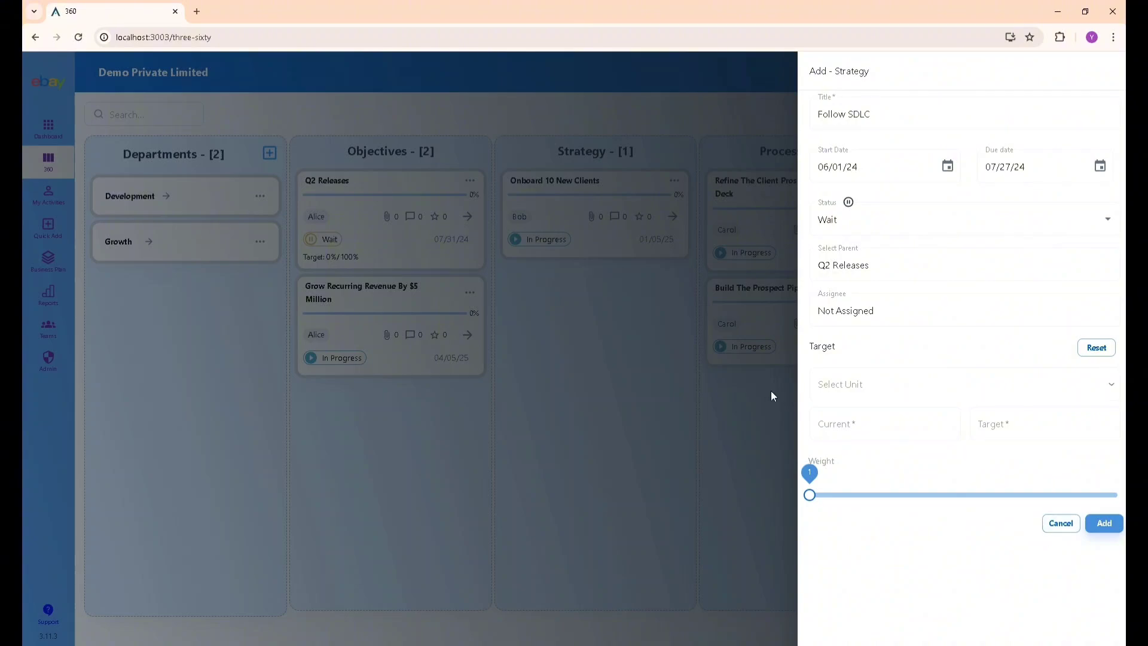
Give the strategy a 0–80% percentage target and weight 4, and add it.
click(862, 387)
click(864, 458)
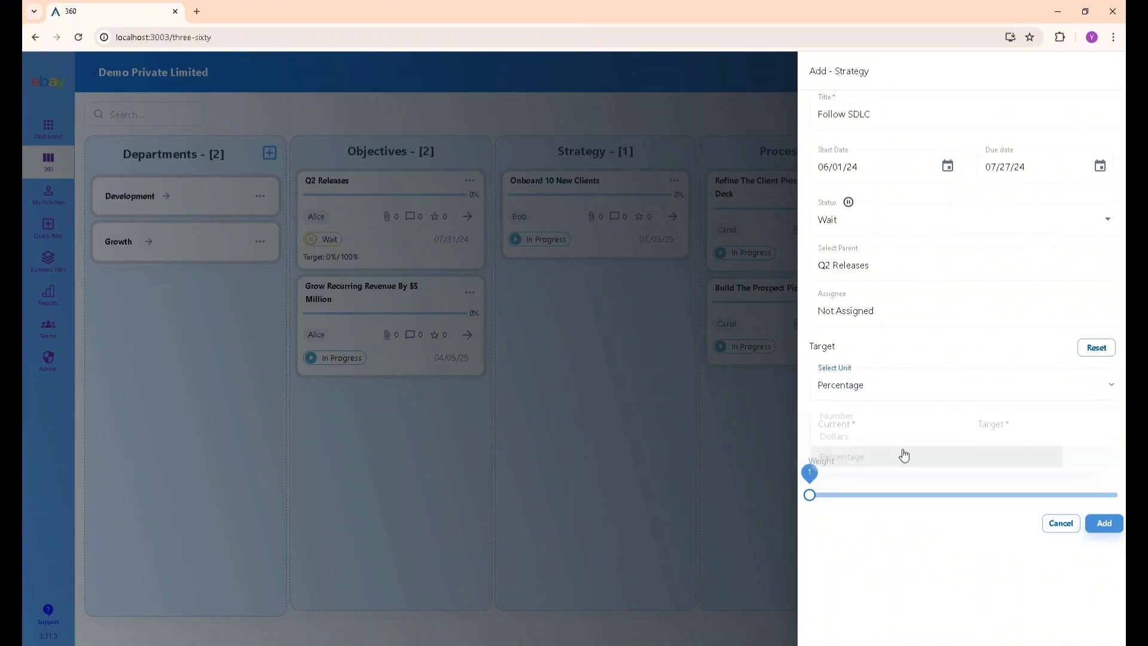
click(1030, 427)
text(10)
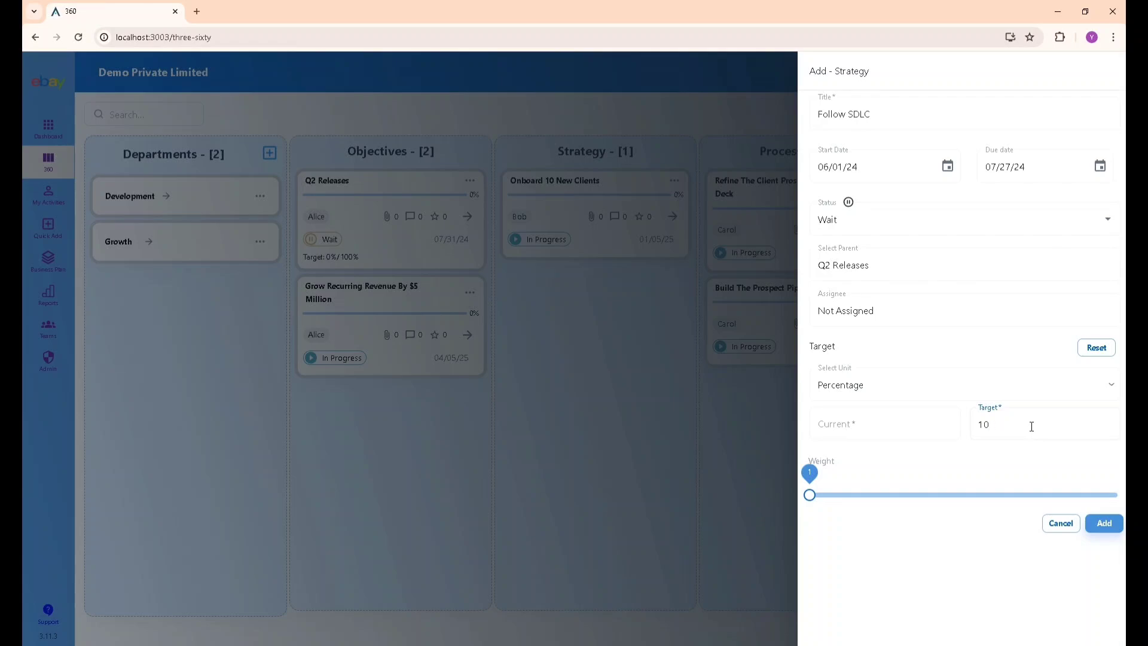
key(BackSpace)
key(BackSpace)
text(8)
key(shift+Tab)
text(0)
click(1062, 495)
click(1101, 524)
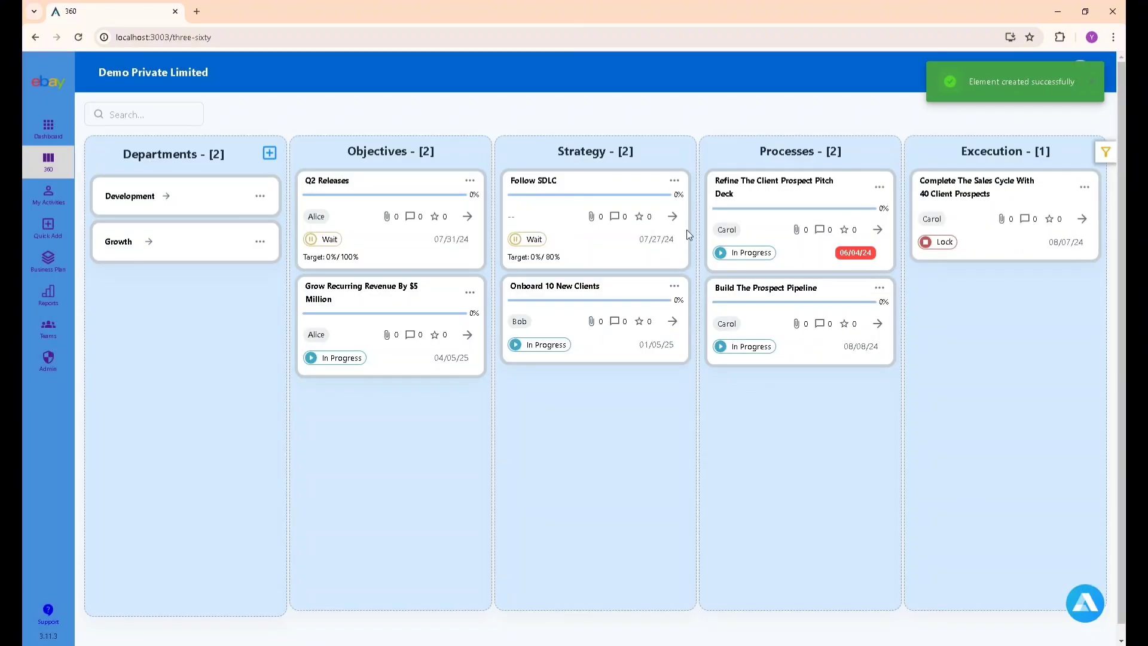
click(674, 181)
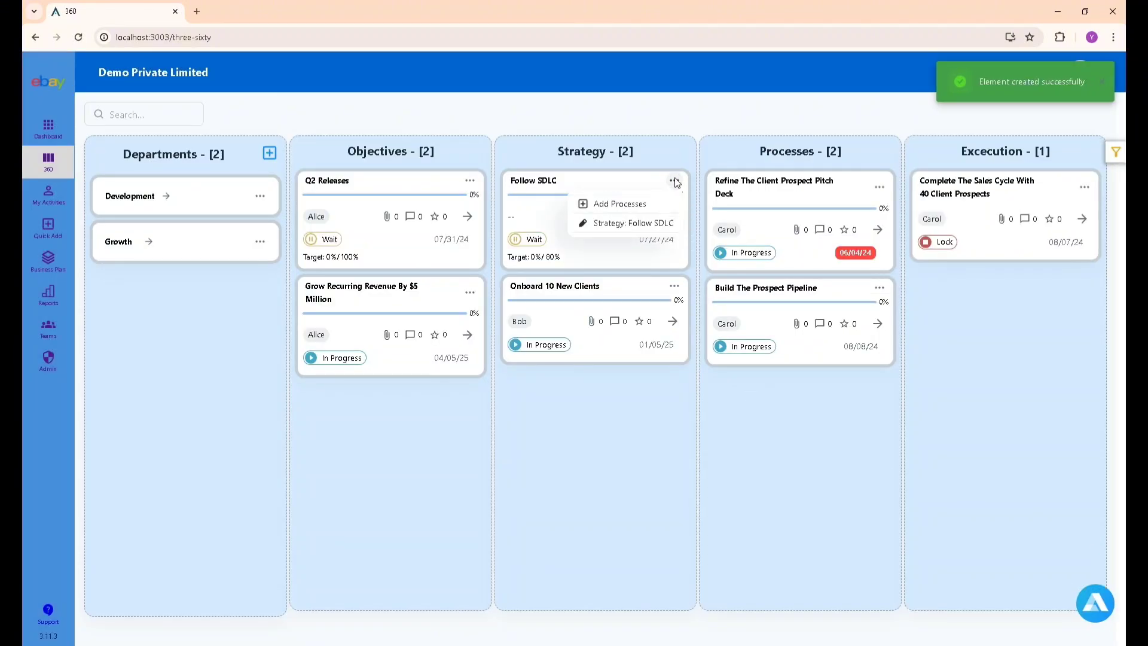
Begin a 'Write Test Cases' process under Follow SDLC, dated 06/01/24–07/20/24.
click(645, 205)
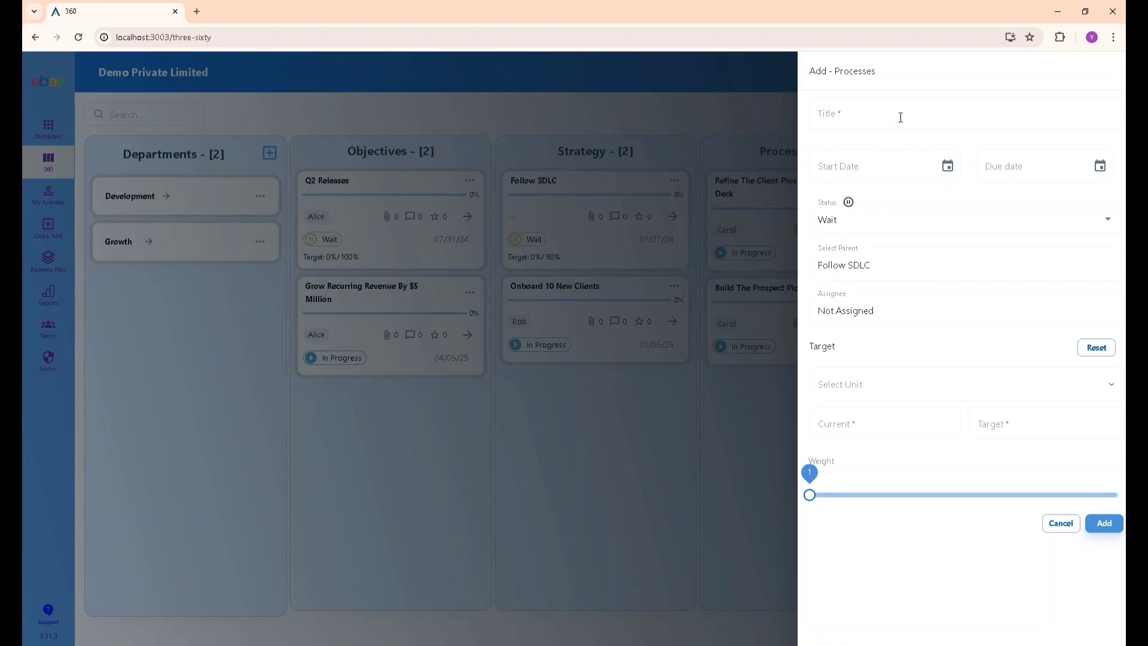
click(901, 117)
text(Write test cases)
click(948, 165)
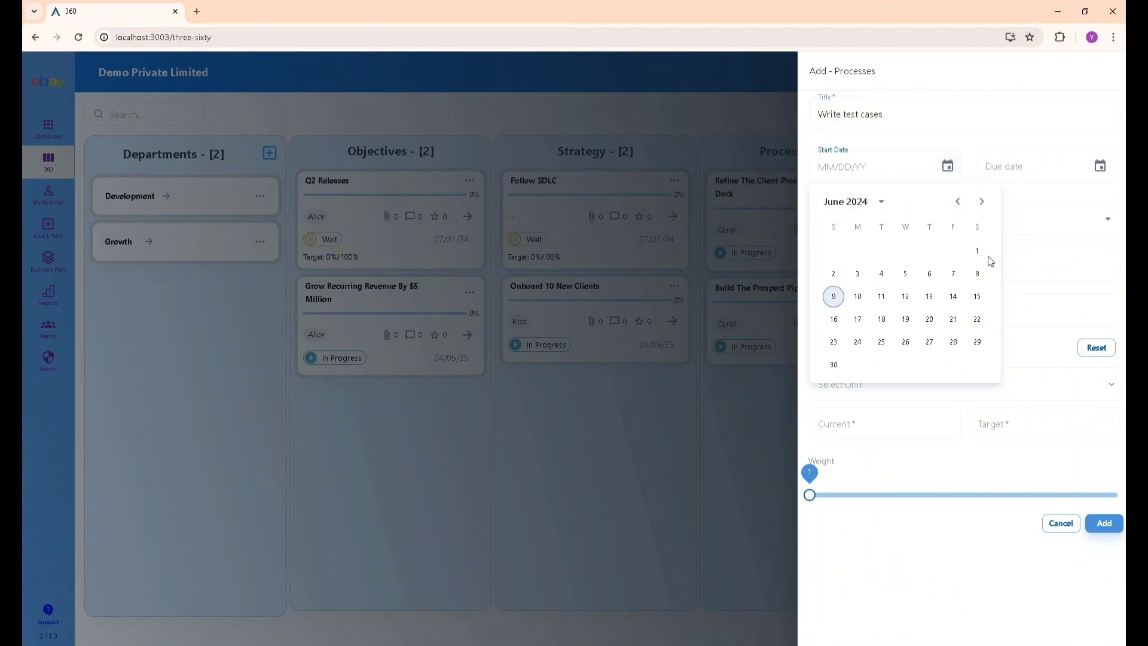
click(985, 254)
click(1102, 167)
click(1094, 201)
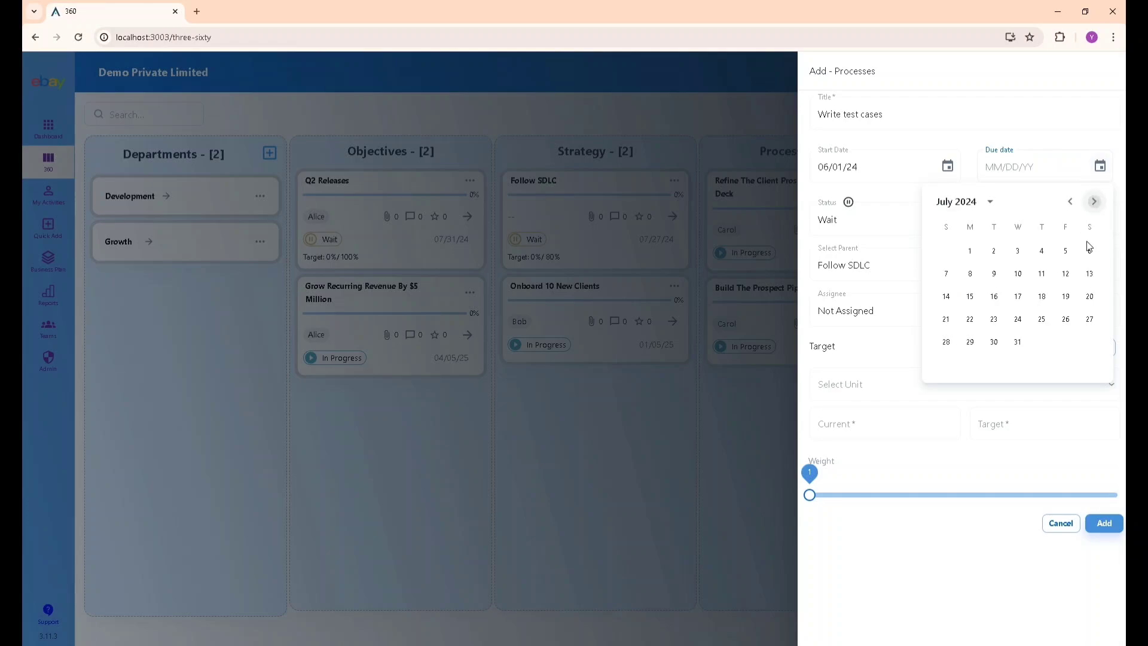
click(1090, 296)
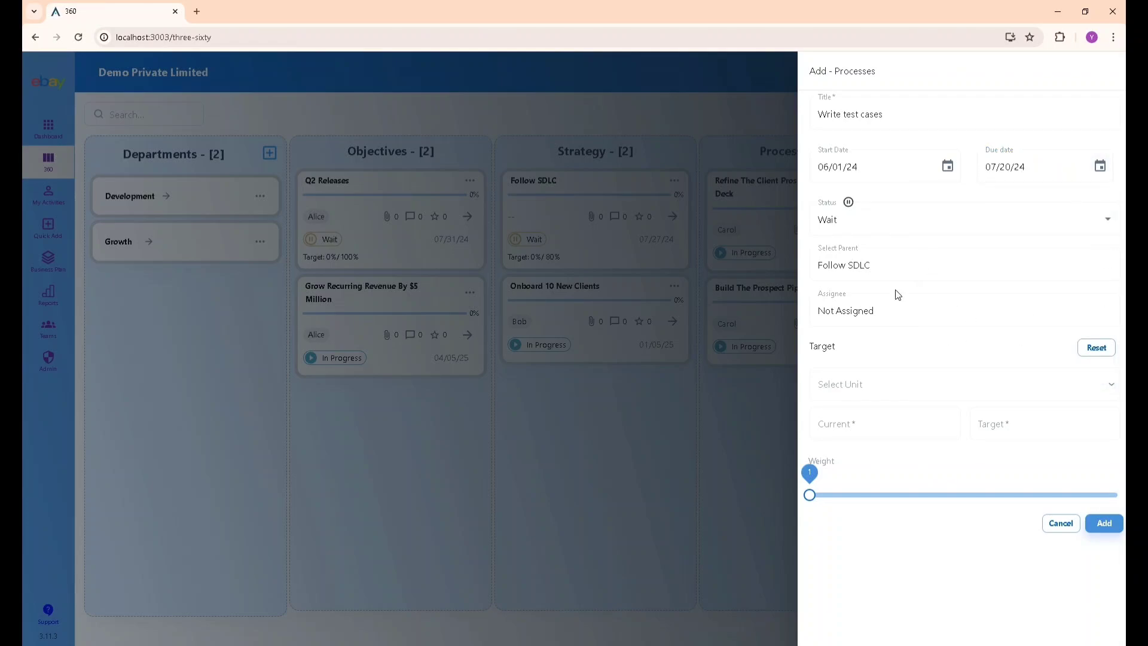
Give the process a 0–75% percentage target and weight 5, and add it.
click(874, 390)
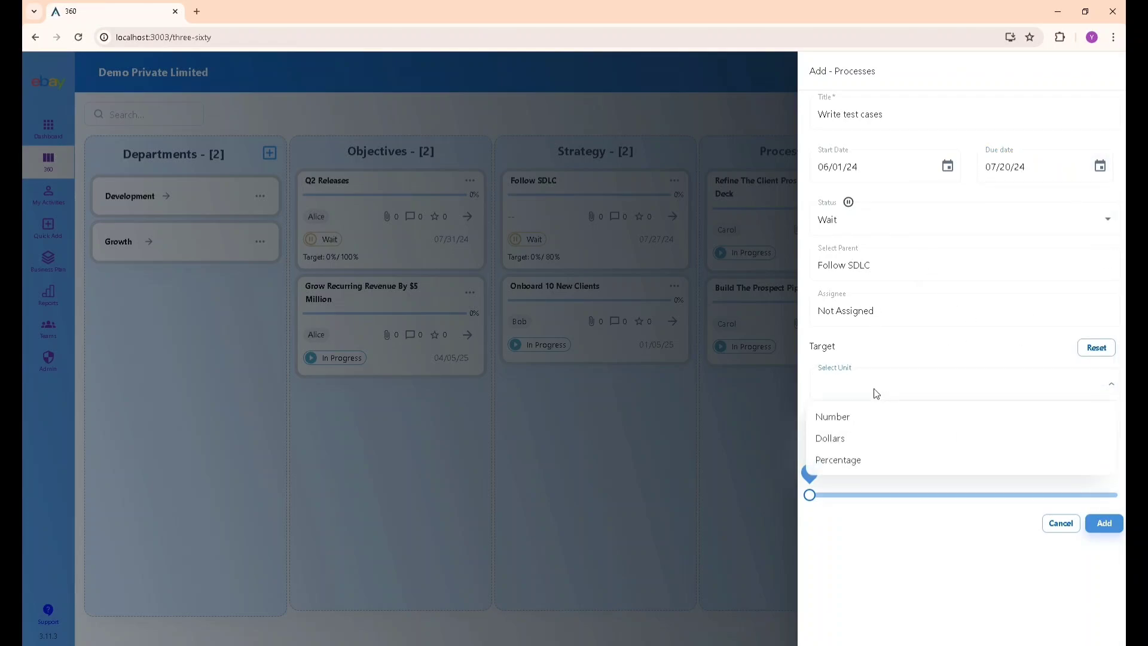
click(855, 459)
click(1003, 429)
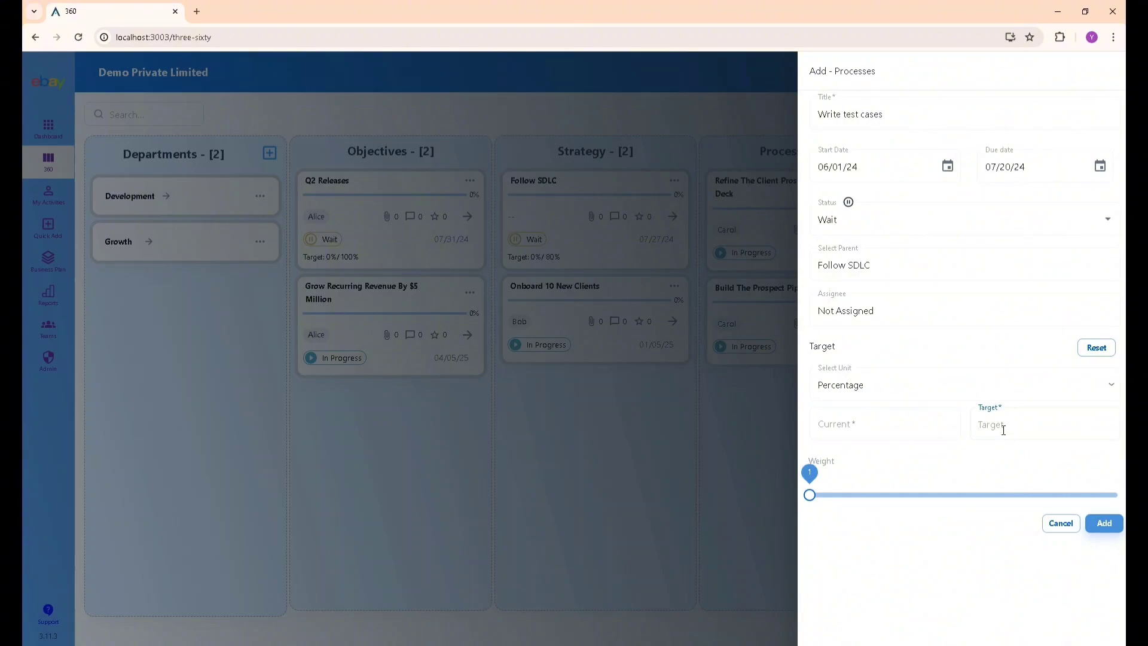
text(75)
click(943, 424)
text(0)
drag(1071, 497, 1117, 495)
click(1111, 531)
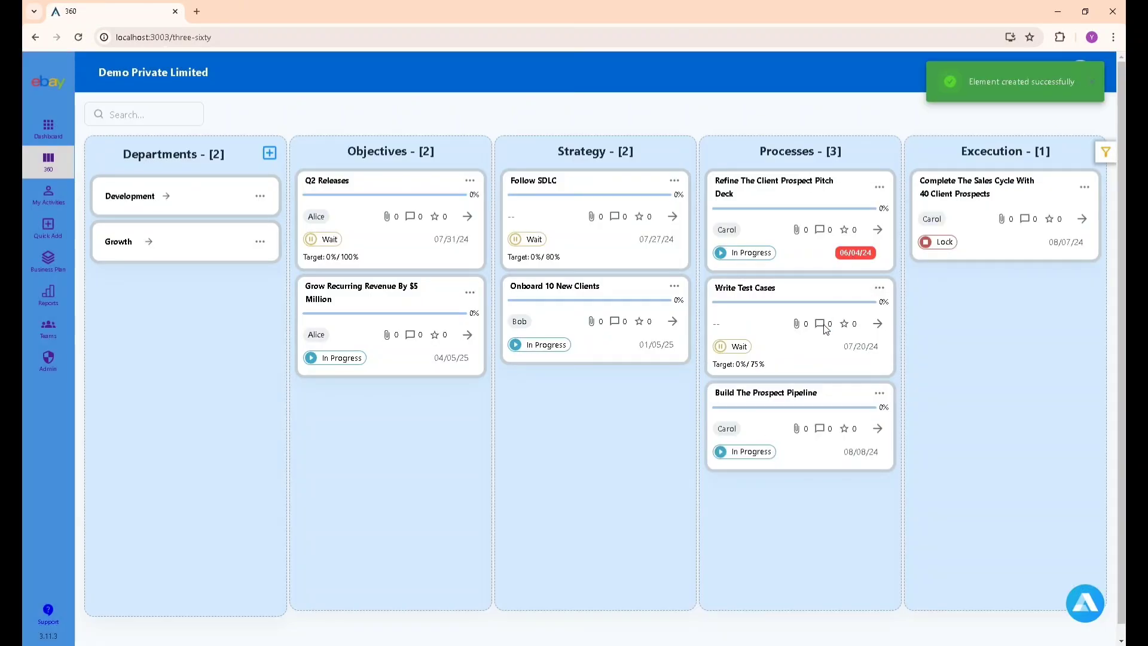
Begin a 'Do Sonar Scan' process under Follow SDLC, dated 06/01/24–06/30/24.
click(675, 180)
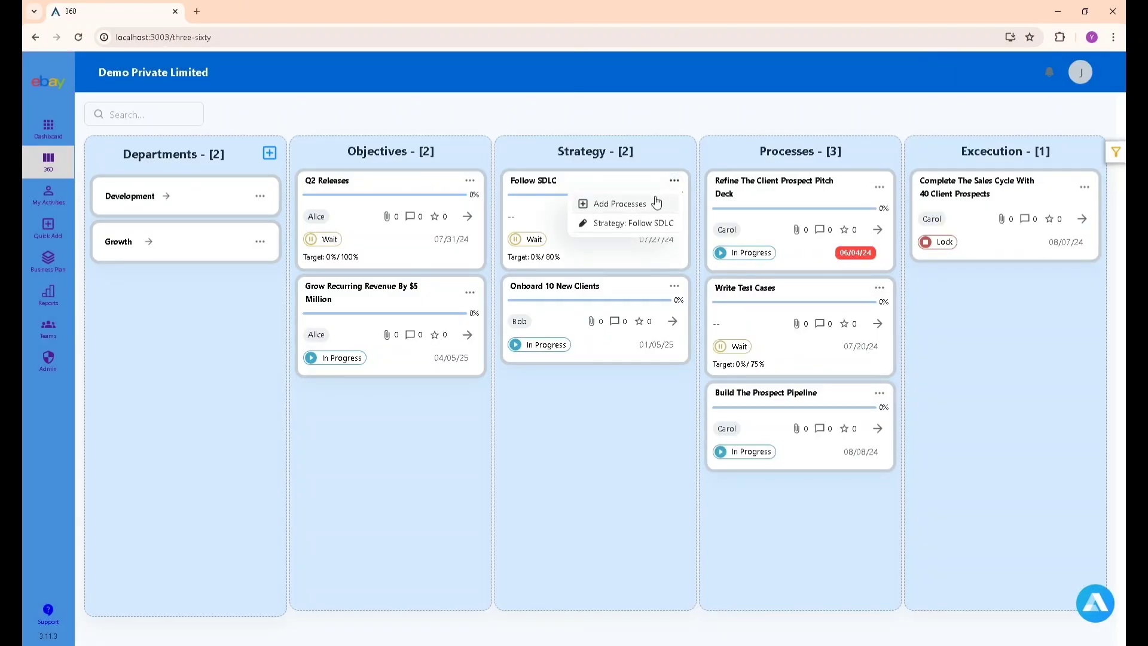
key(Return)
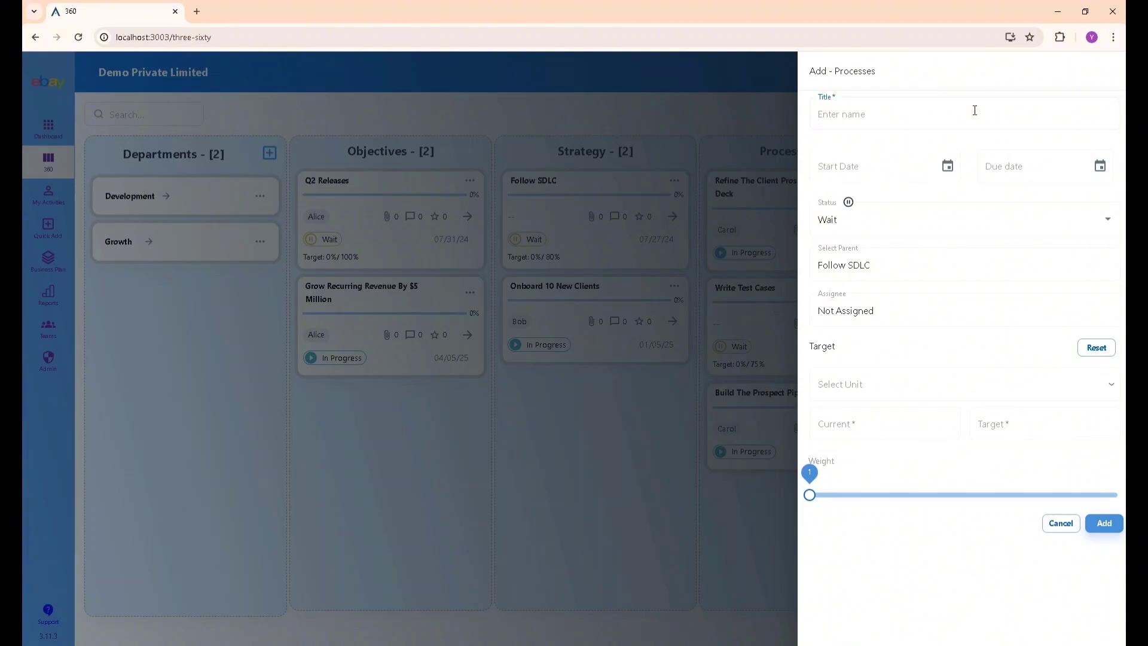
text(Do Sonar scan)
click(945, 170)
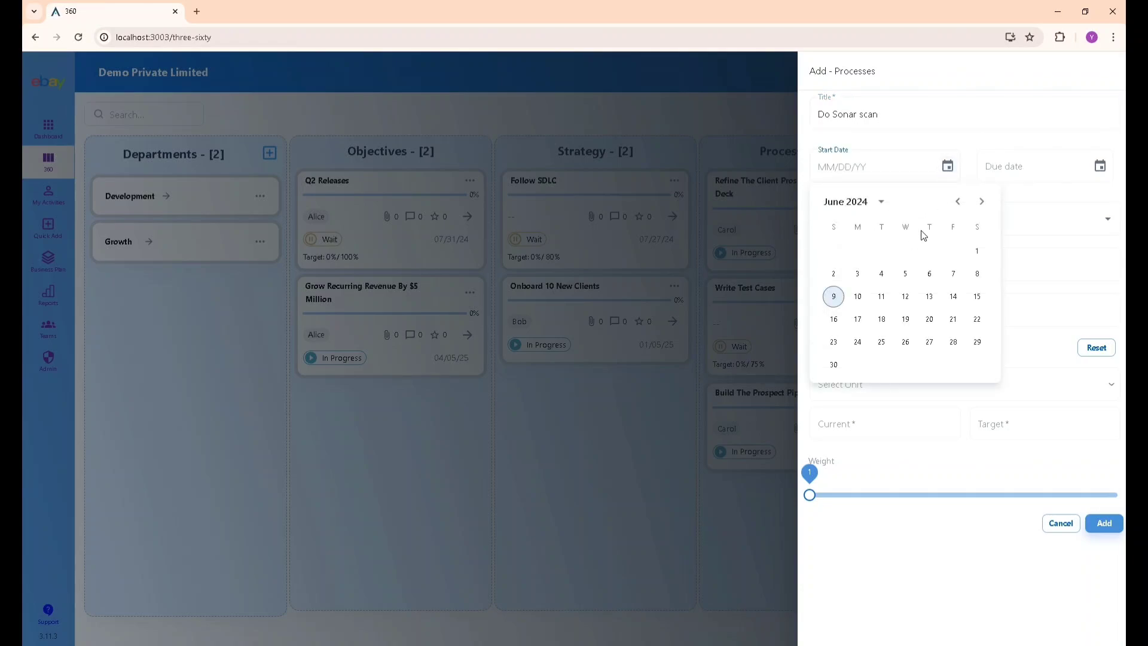
click(977, 250)
click(1100, 166)
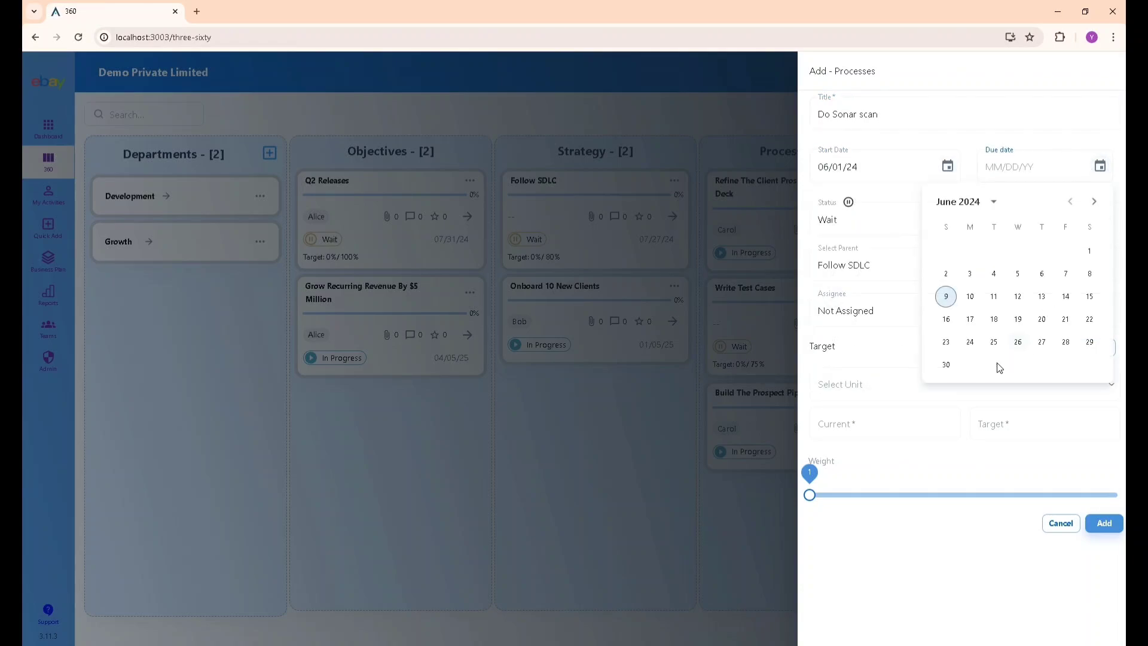
click(947, 364)
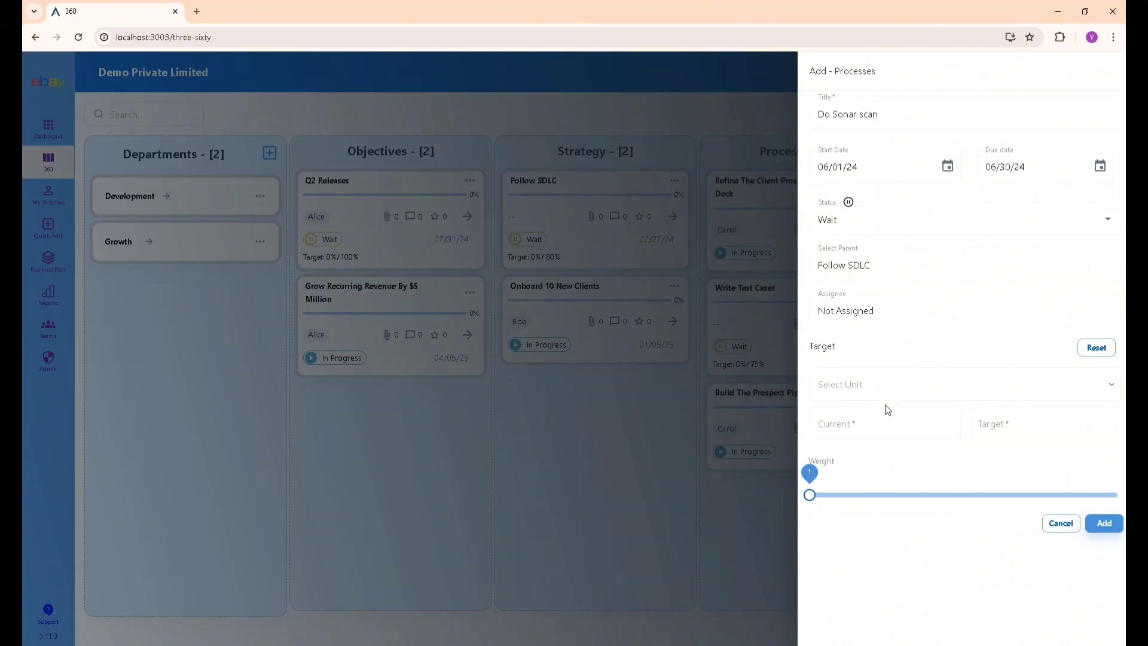
Give the process a 15%-of-85% percentage target and weight 3, and add it.
click(944, 384)
click(897, 459)
click(994, 423)
text(85)
key(shift+Tab)
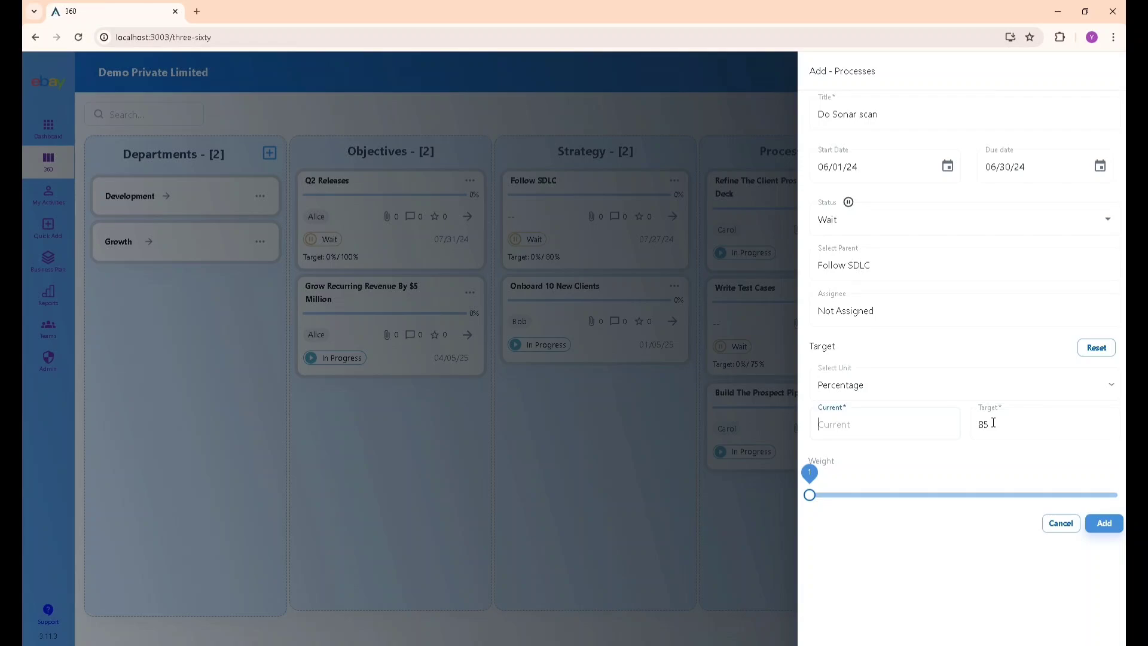
text(15)
click(964, 496)
click(1087, 526)
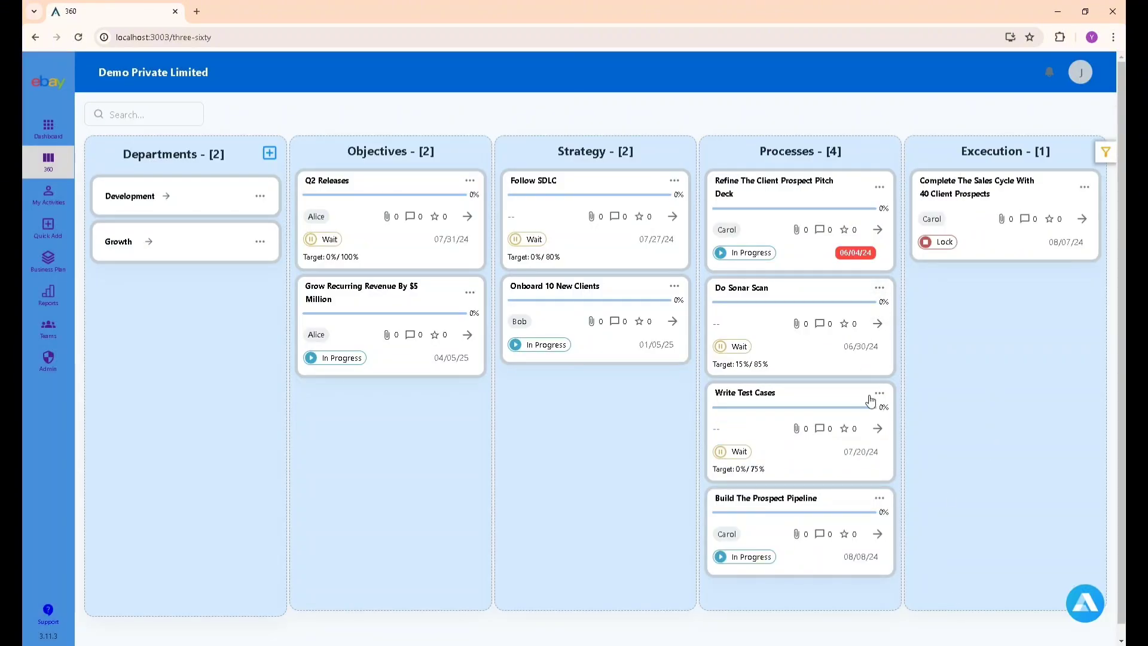
Start a Sonar Cube execution under Do Sonar Scan, running June 1 to June 30, assigned to a team member.
click(880, 288)
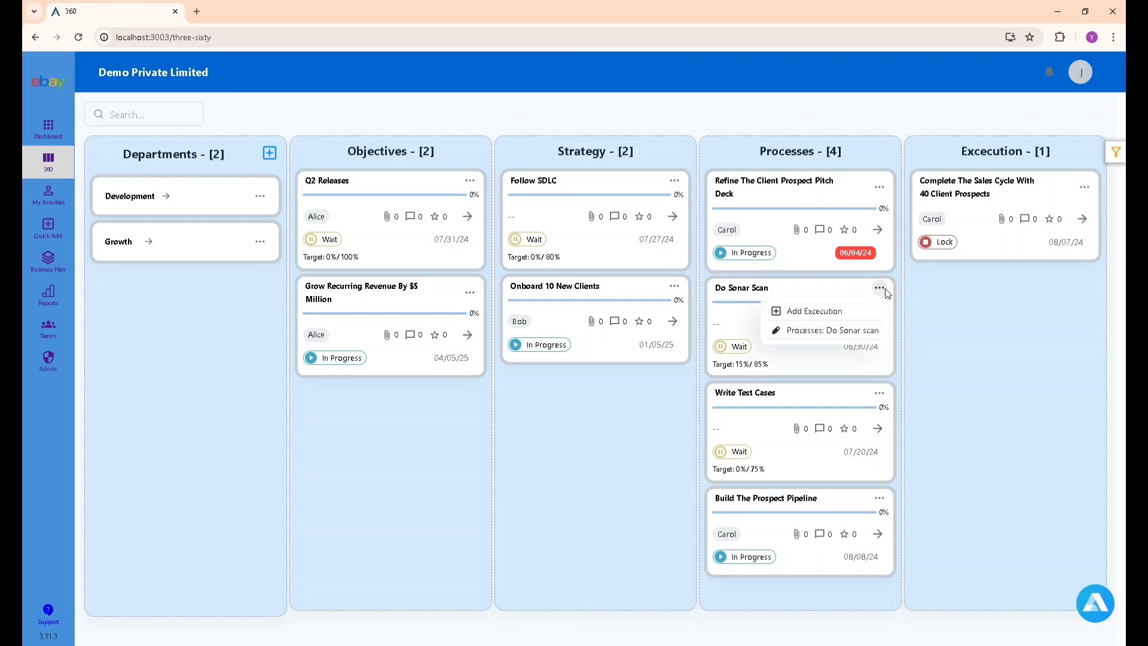
click(858, 314)
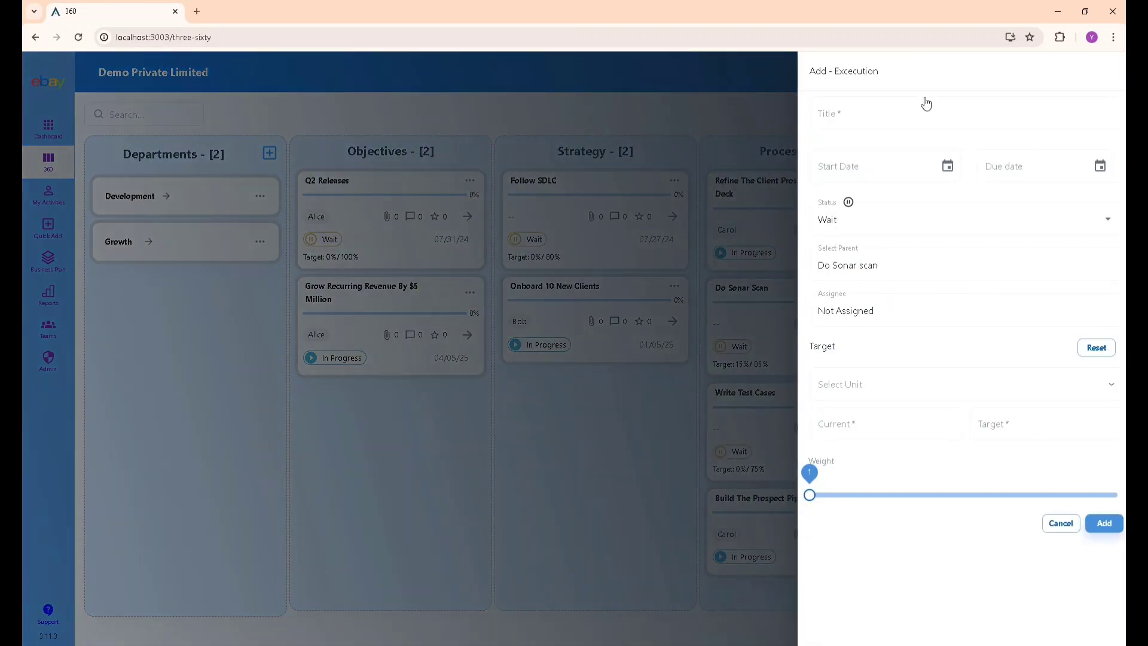
click(925, 109)
text(Sonar Cube)
click(947, 166)
click(975, 247)
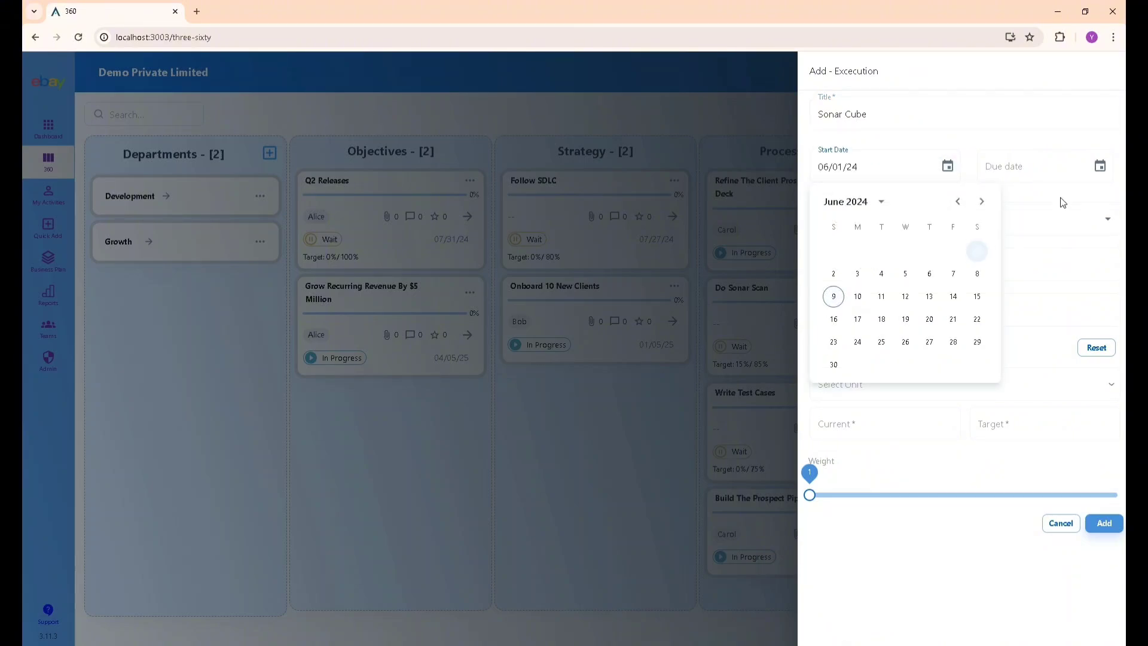
click(1093, 173)
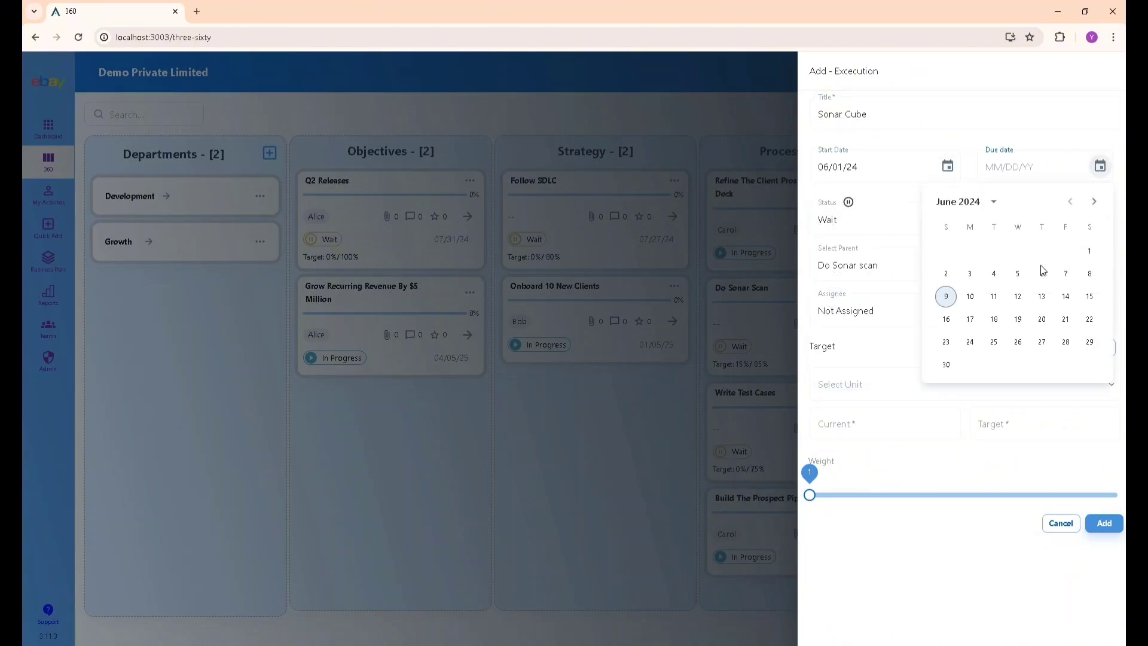
click(948, 364)
click(891, 311)
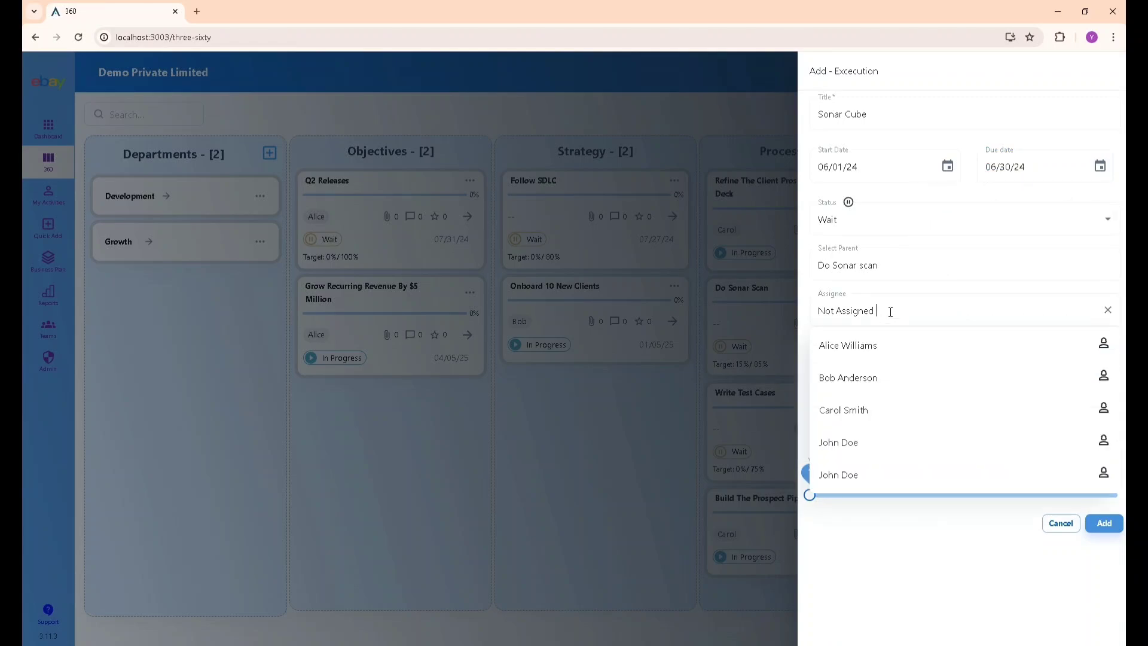
click(906, 417)
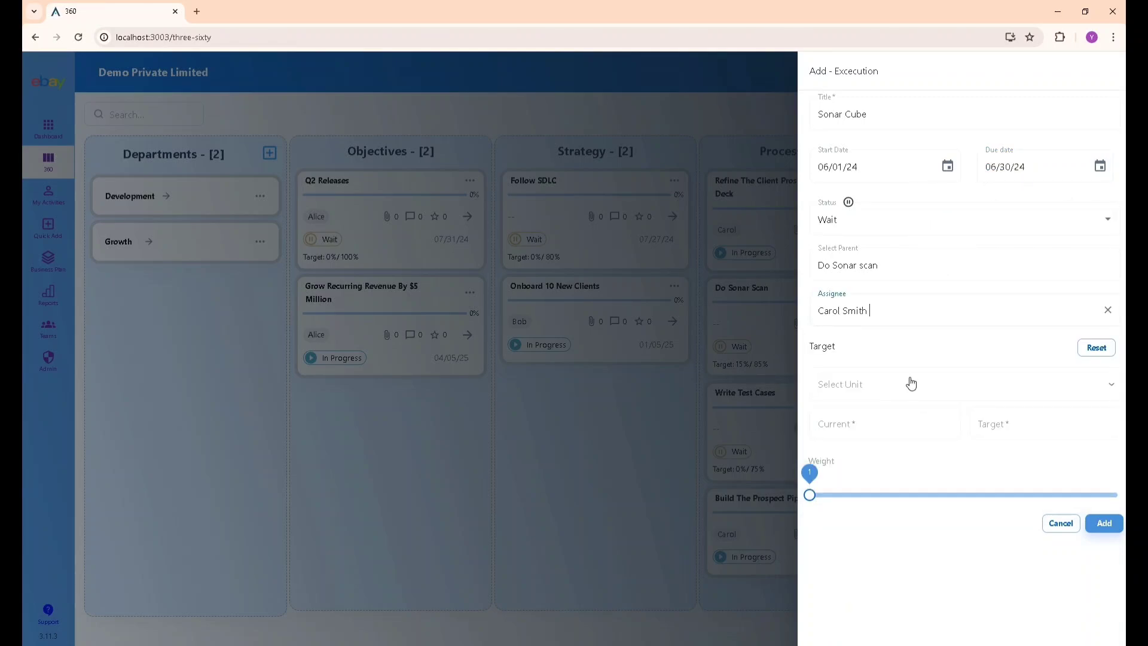
Give it a numeric target of 12/100 and weight 4, add it, and filter the board to Development.
click(911, 392)
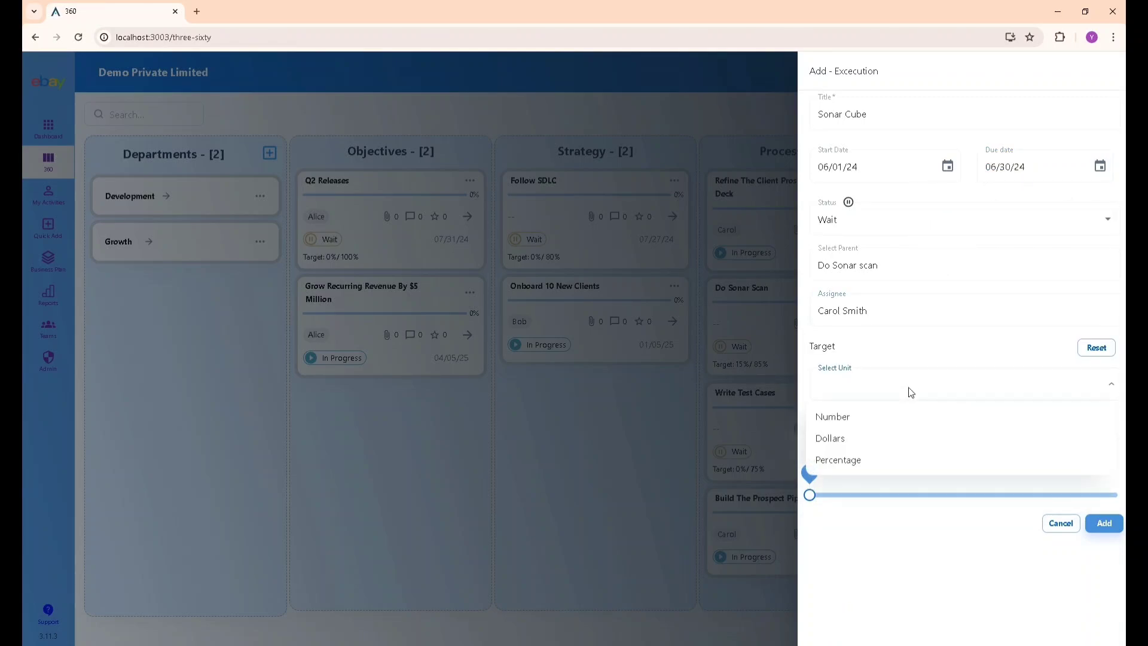
click(900, 424)
click(894, 426)
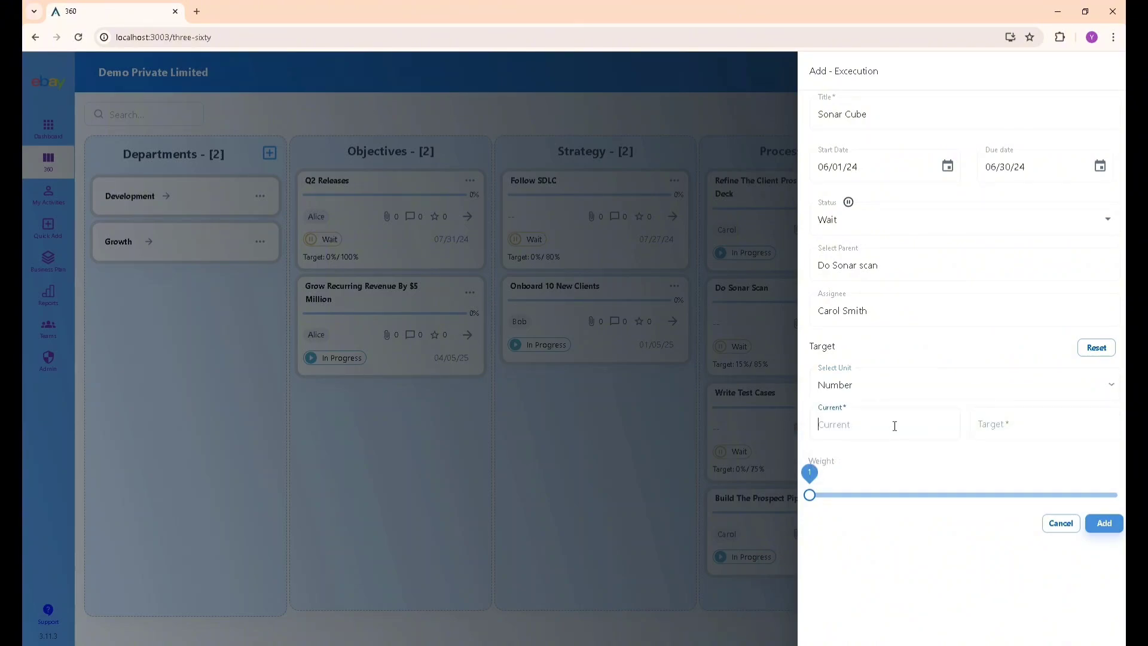
text(12)
click(1028, 418)
text(100)
click(1051, 499)
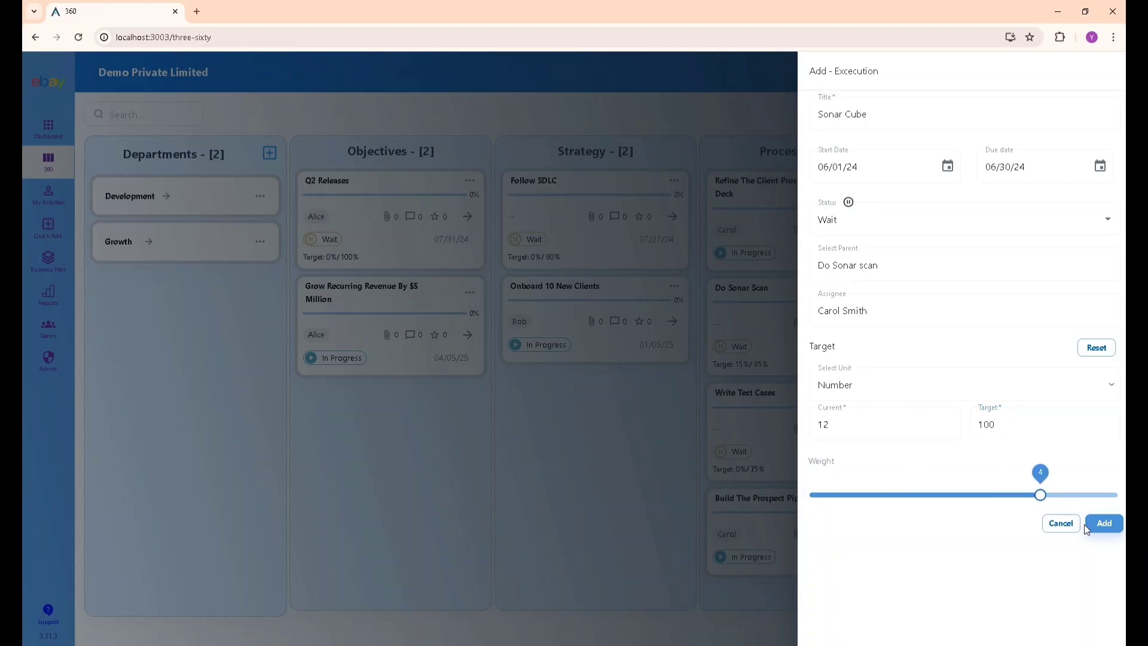
click(1106, 530)
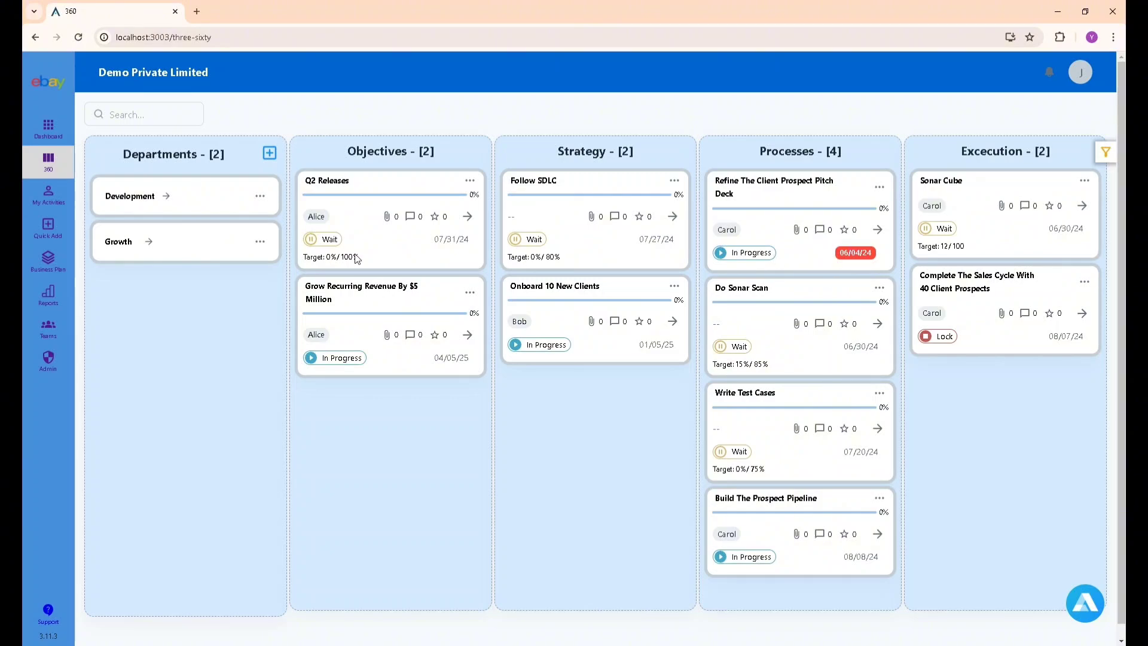
click(165, 196)
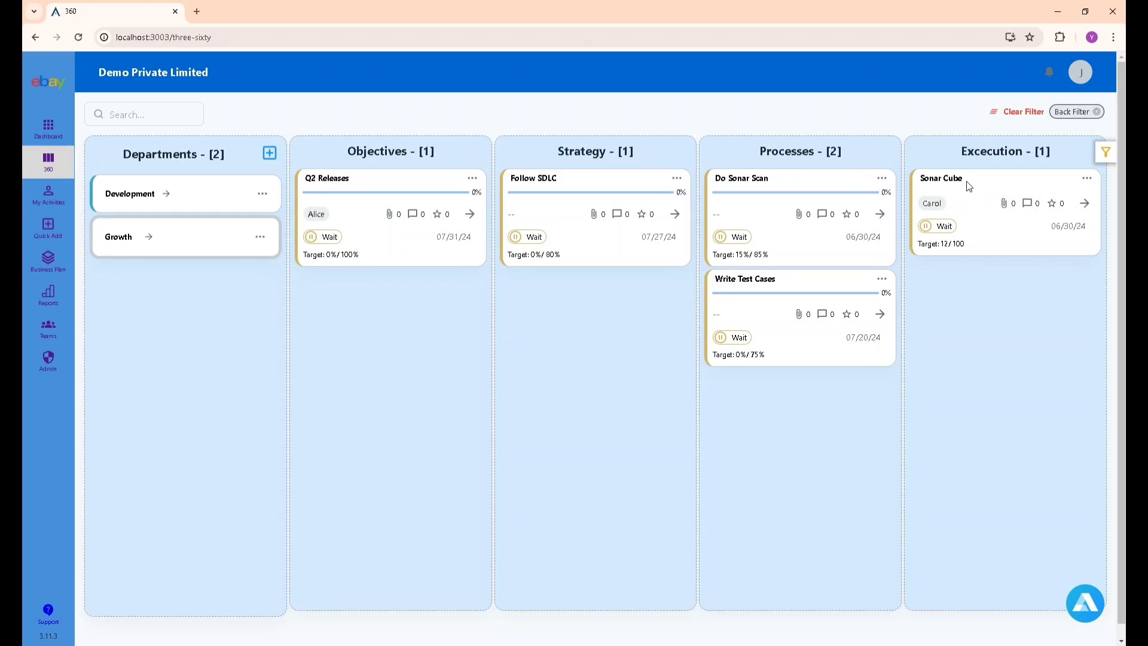
Set Sonar Cube's status to Done with reason 'Need to get it quickly', then reload the board.
click(944, 179)
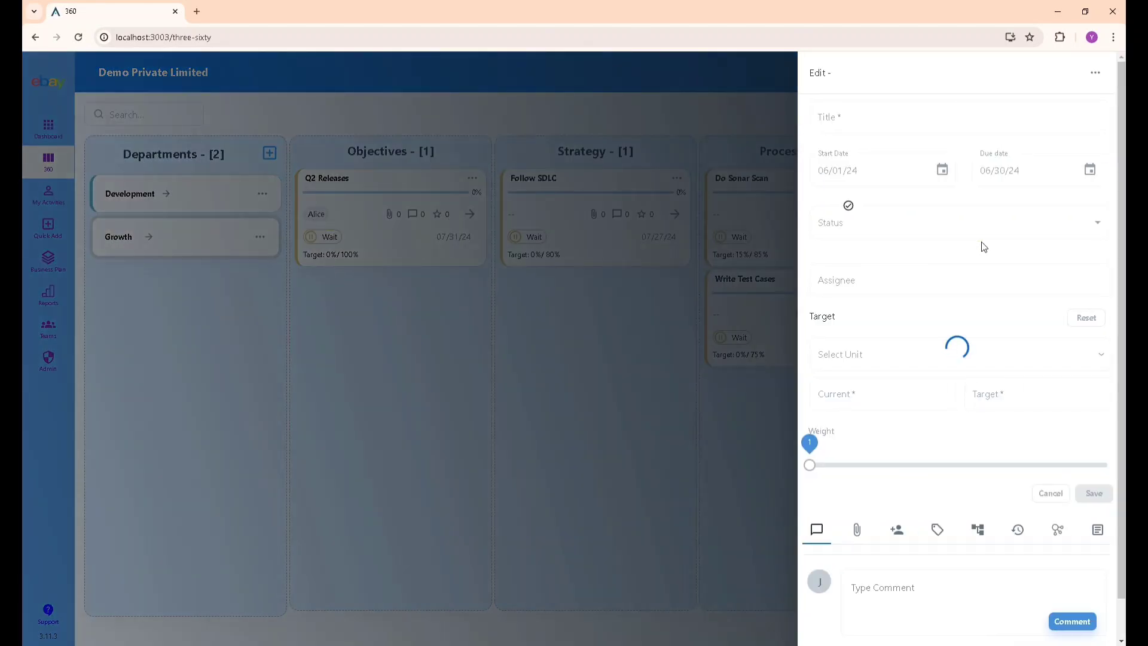
click(1095, 73)
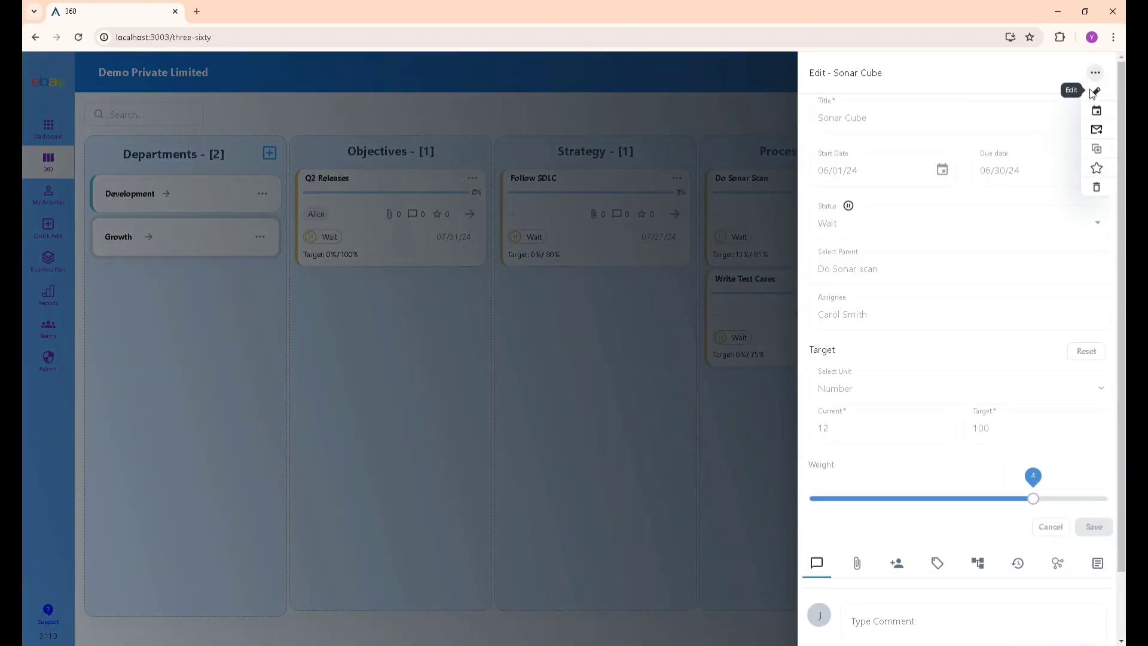
click(1088, 102)
click(909, 220)
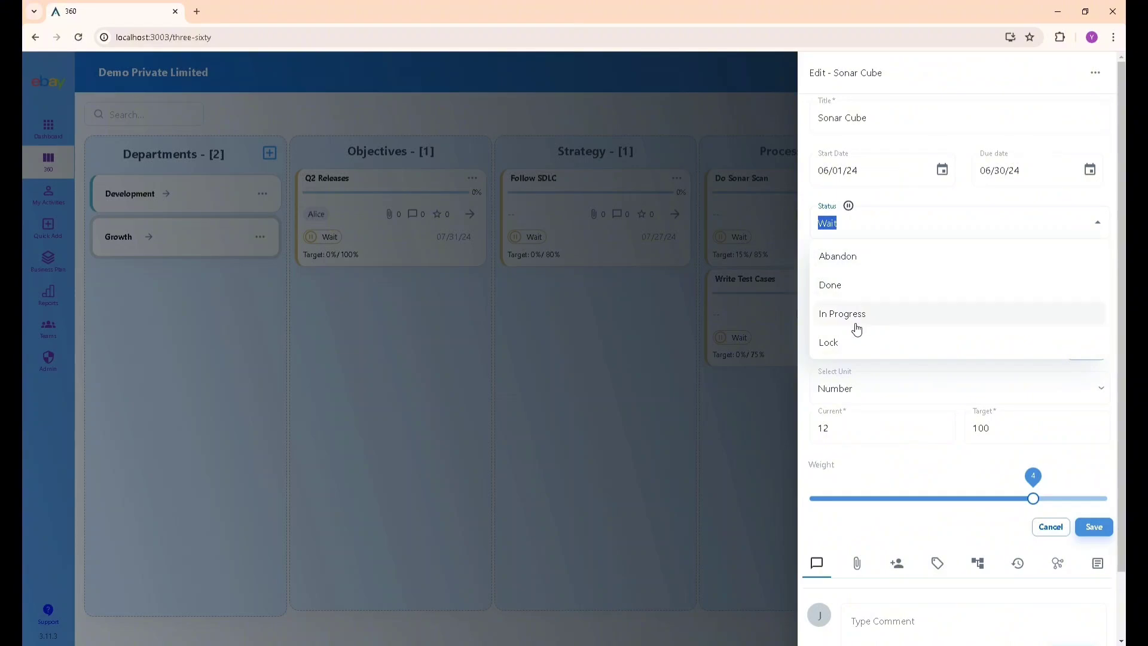
click(859, 294)
click(547, 310)
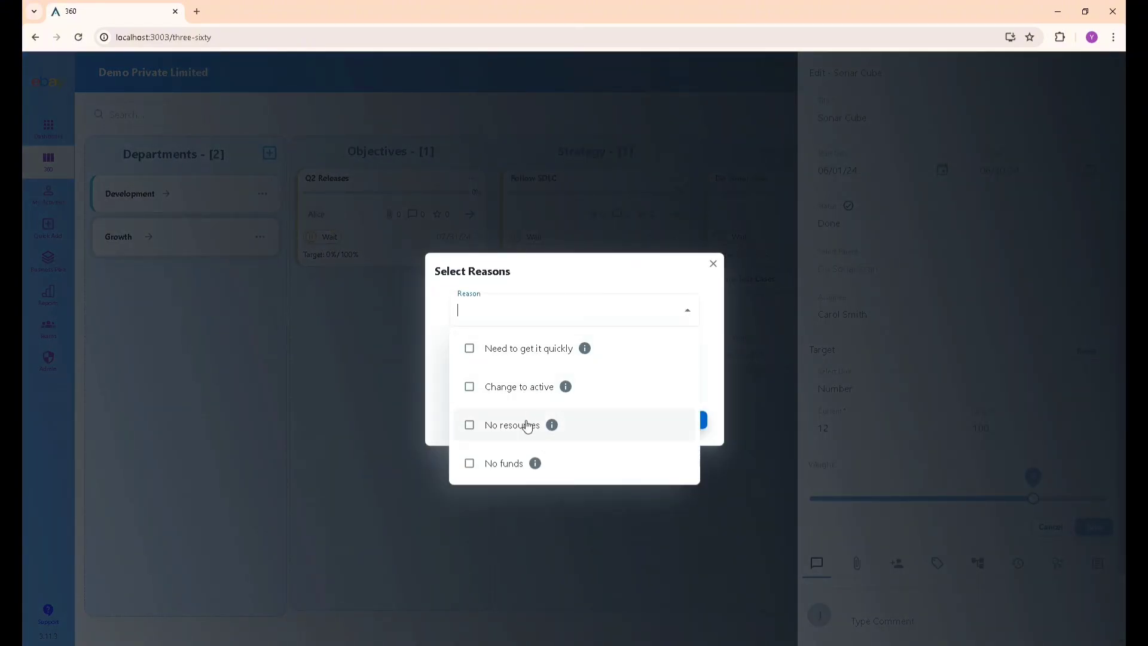
click(531, 354)
click(622, 287)
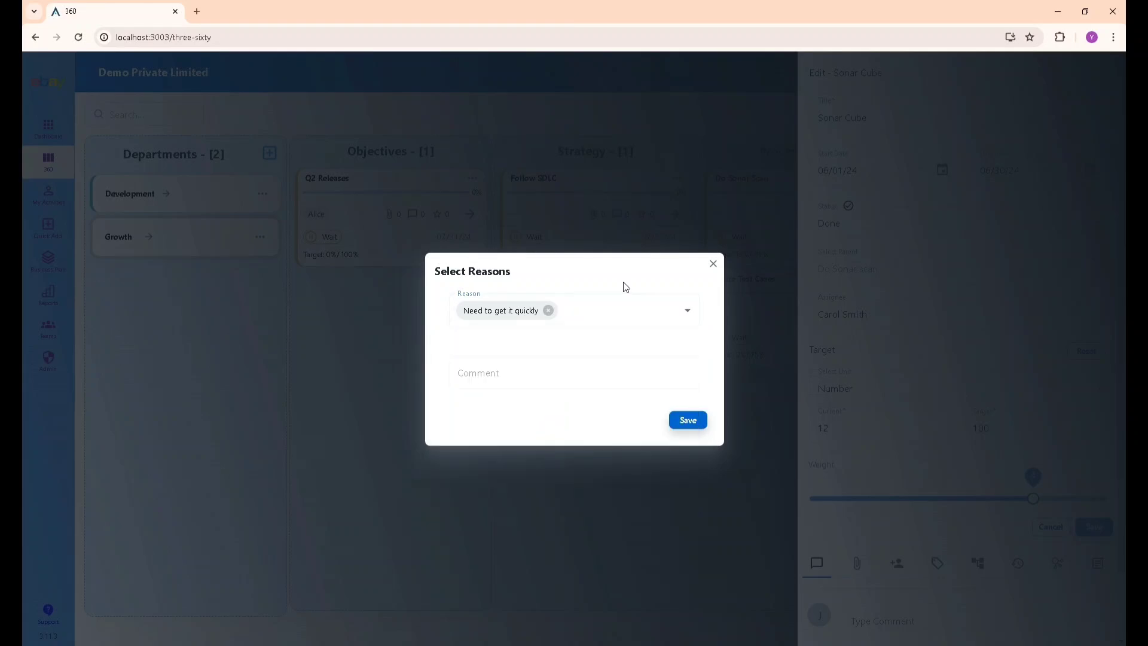
click(680, 417)
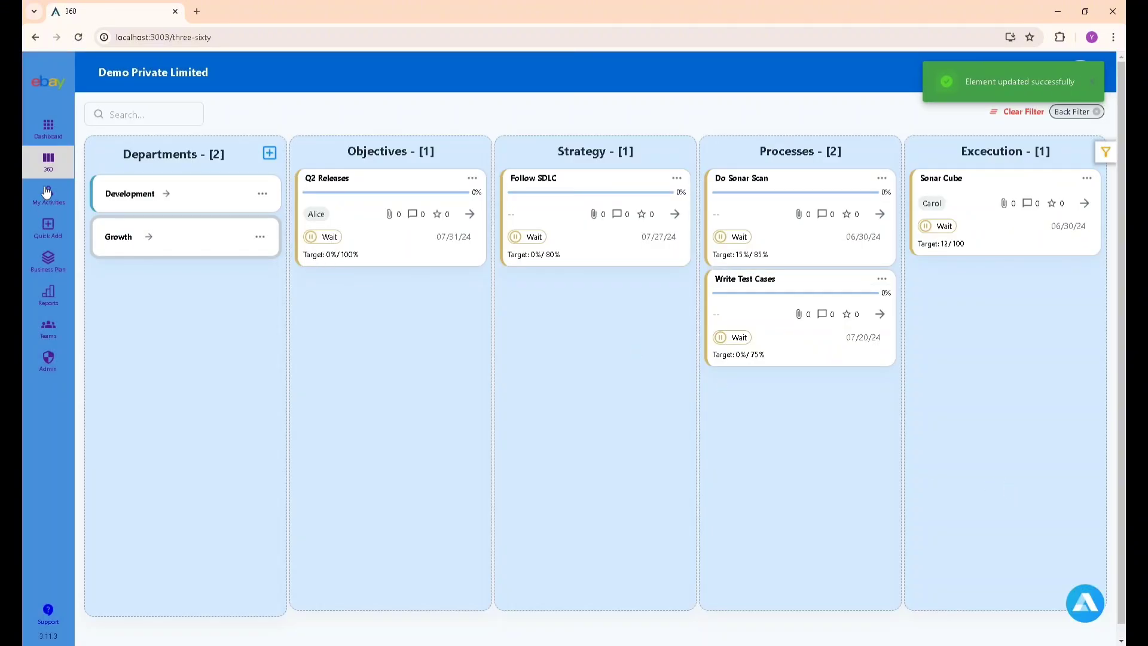
click(77, 37)
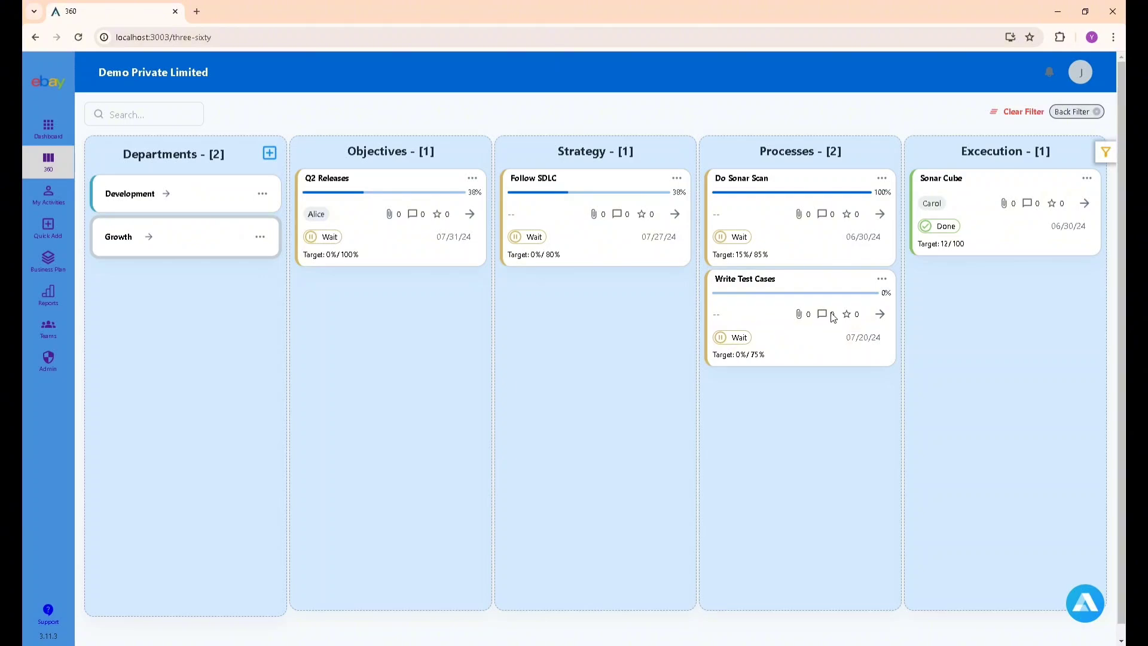
click(882, 280)
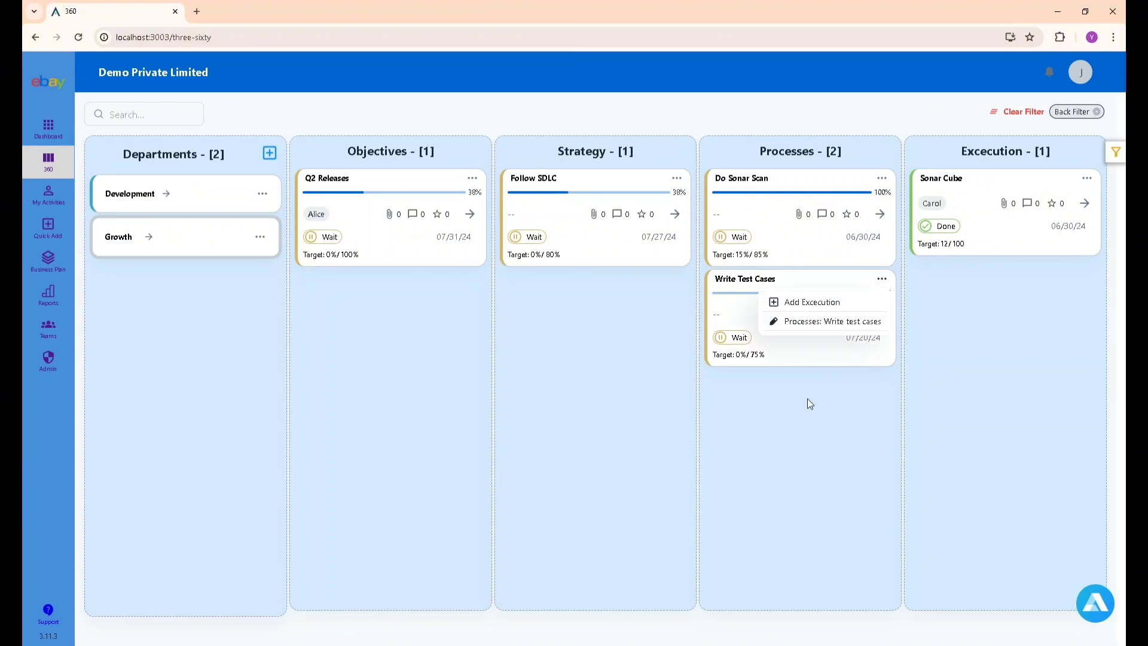
click(833, 321)
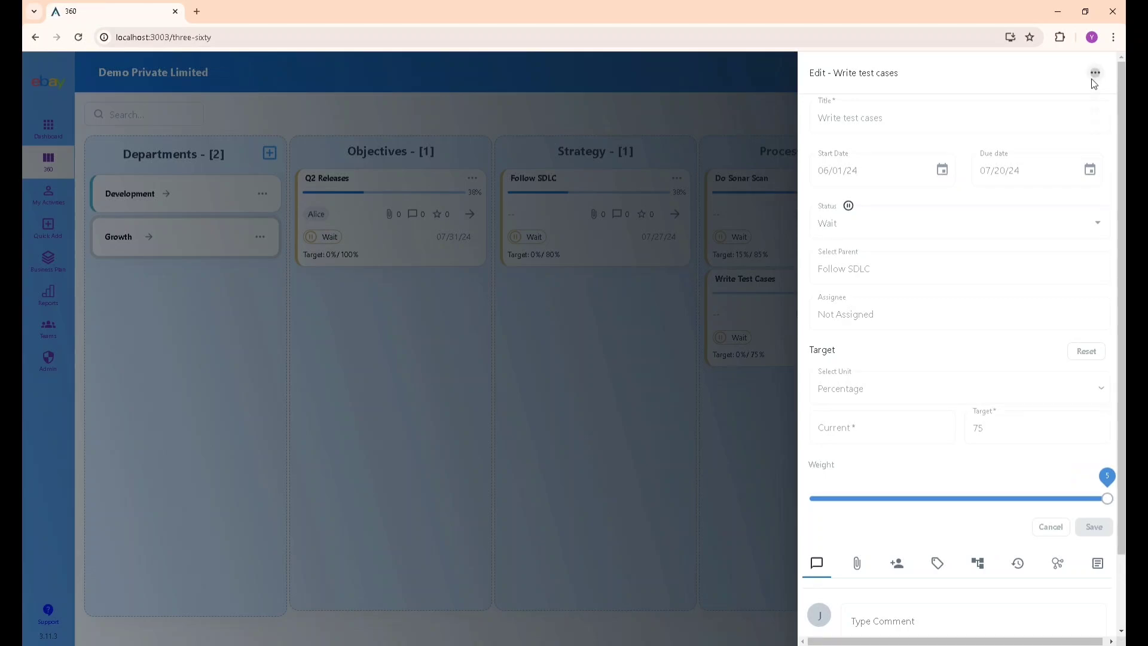
click(1095, 73)
click(1096, 94)
click(927, 233)
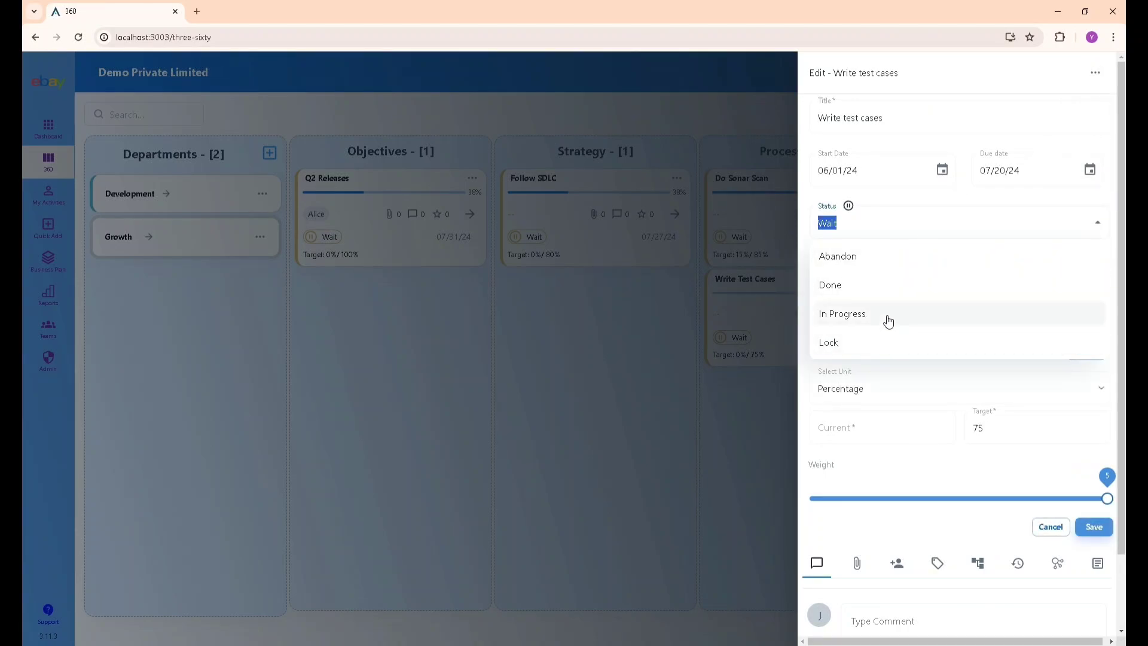
click(891, 294)
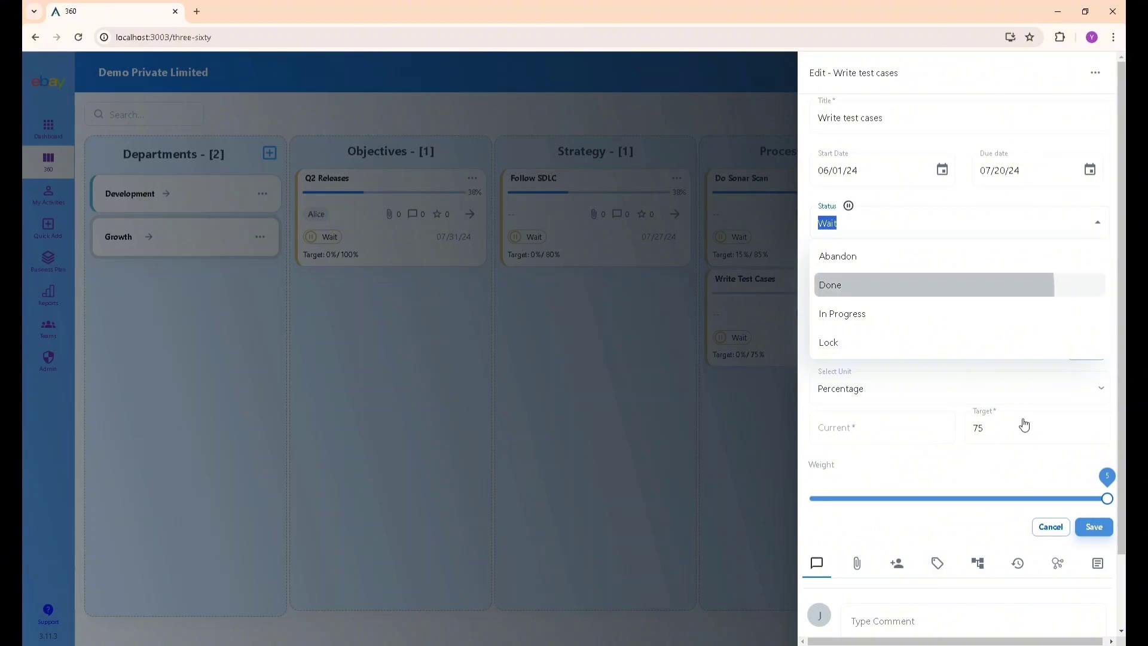
click(1098, 525)
click(695, 422)
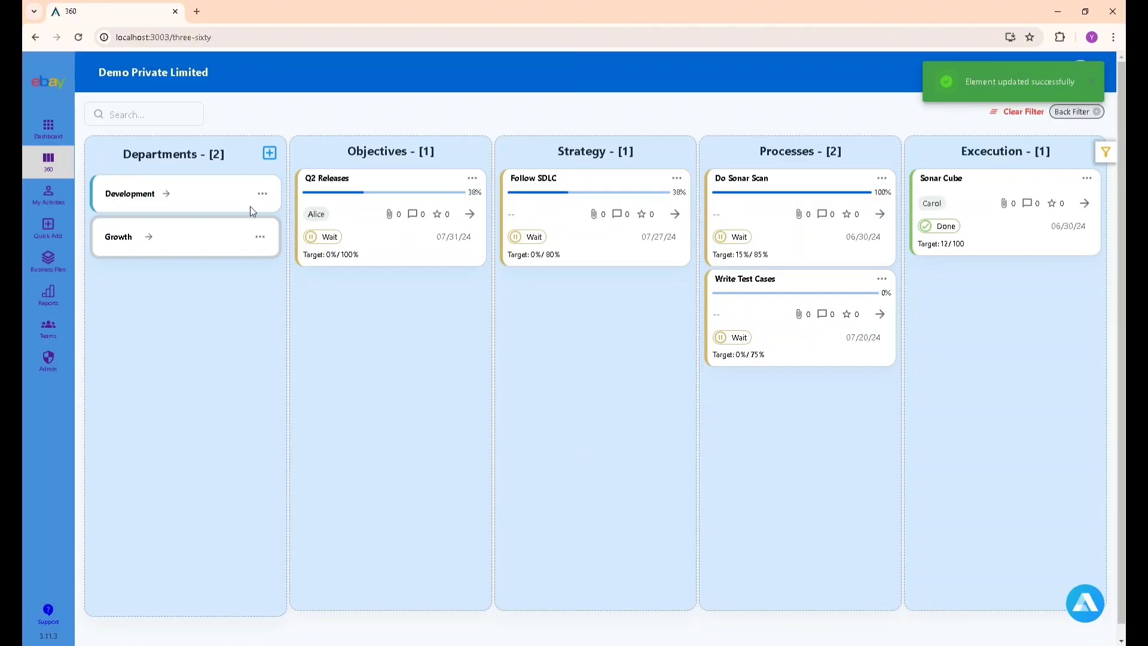
click(77, 42)
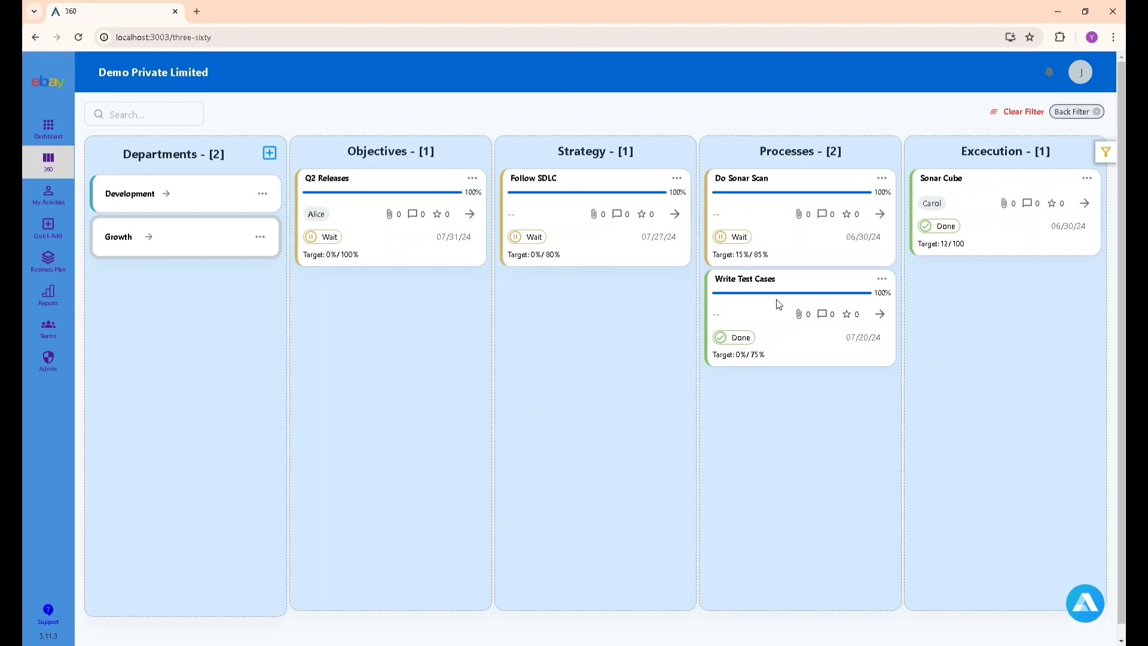
click(954, 176)
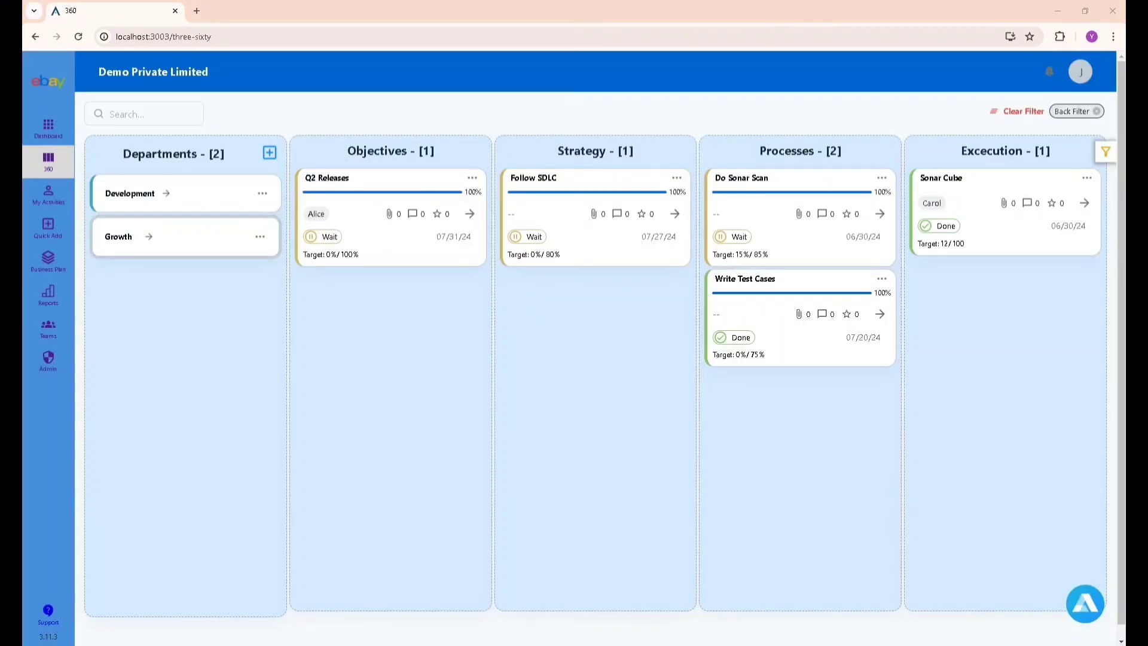
Change Q2 Releases status from Wait to In Progress and save.
click(335, 178)
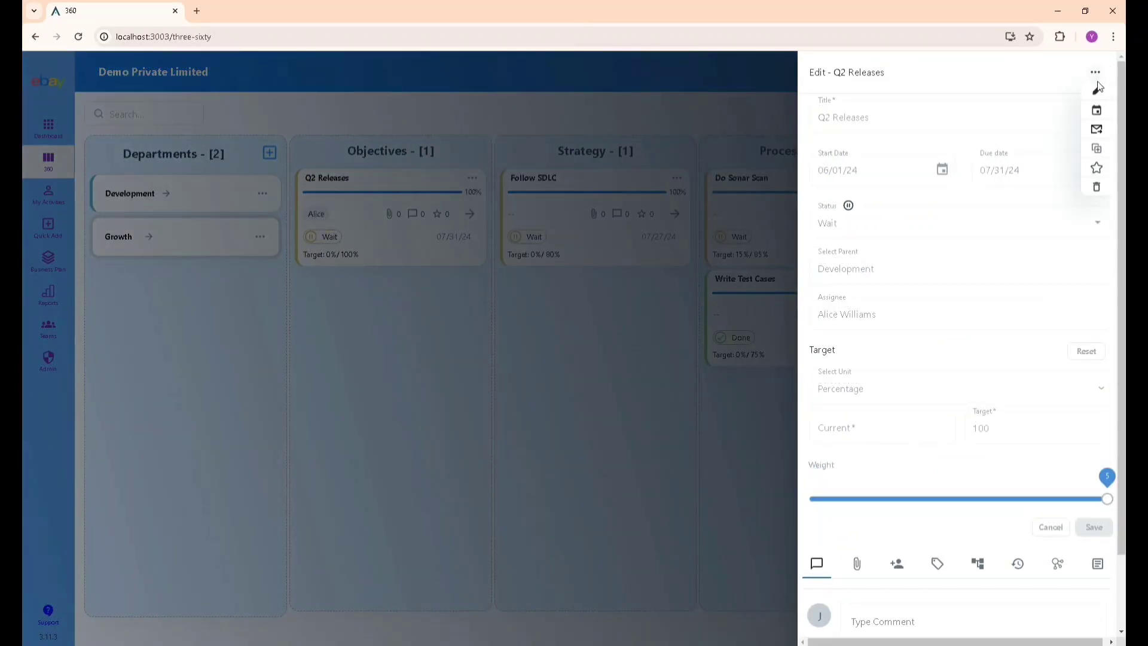
click(874, 236)
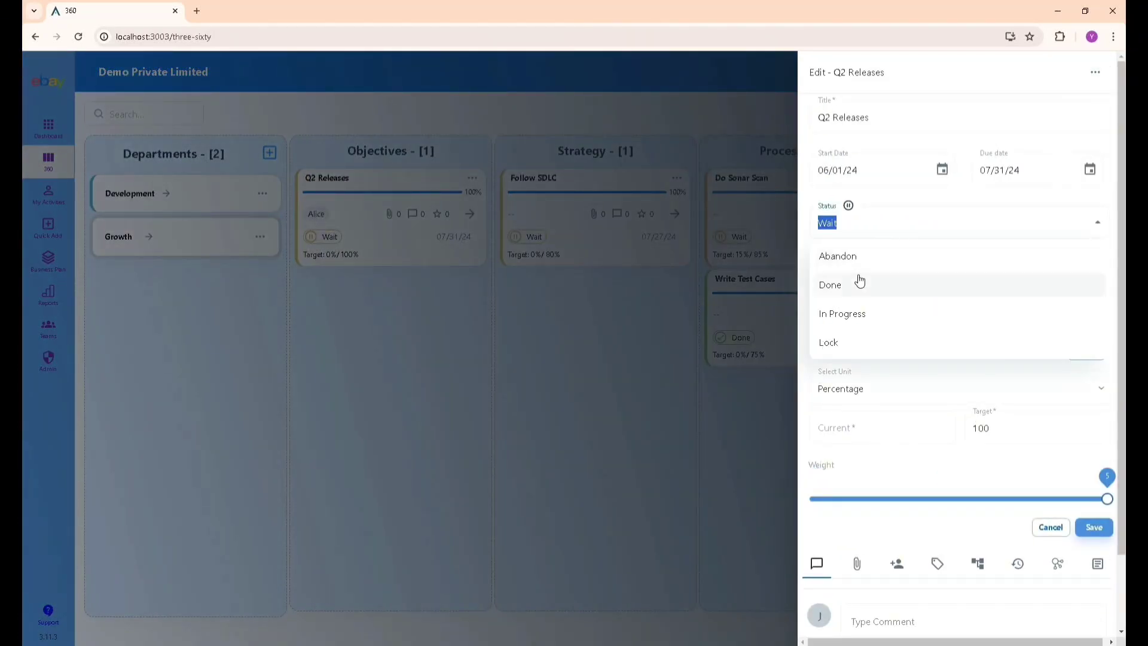
click(851, 313)
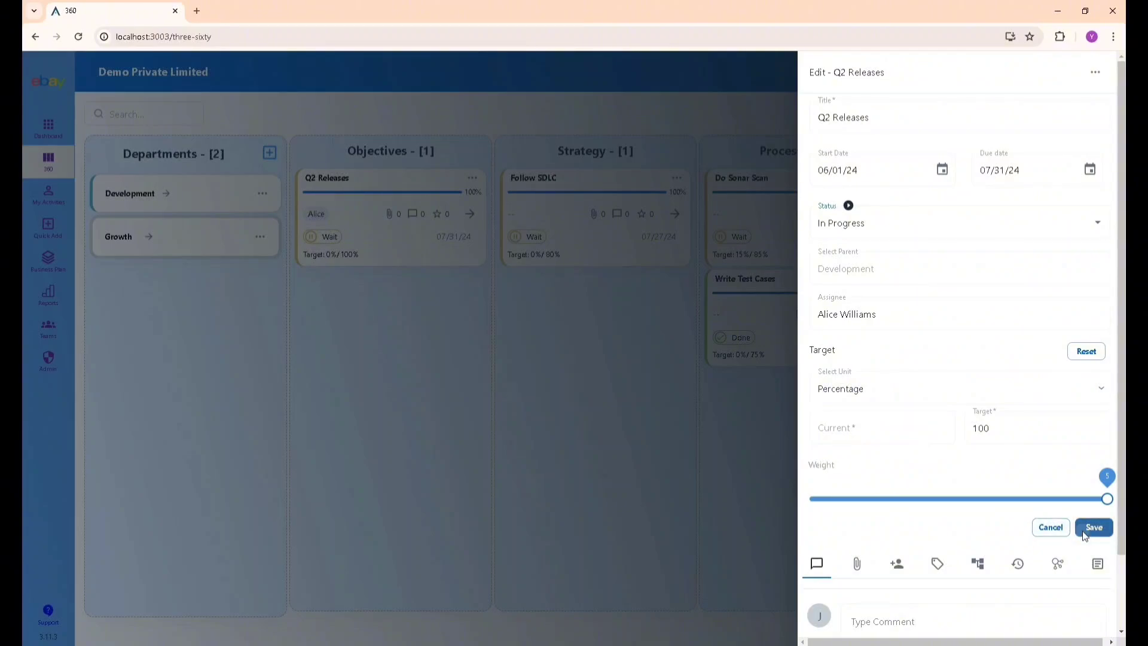
click(1092, 528)
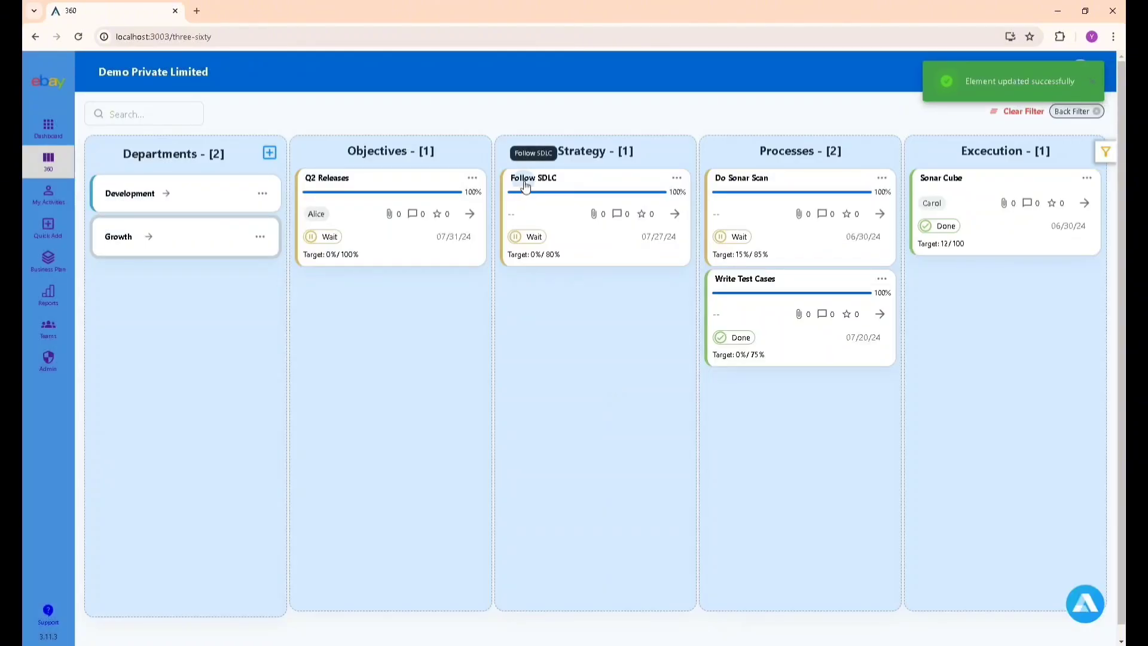
Set Follow SDLC to In Progress, save, and return to the 360 board filtered to Development.
click(529, 177)
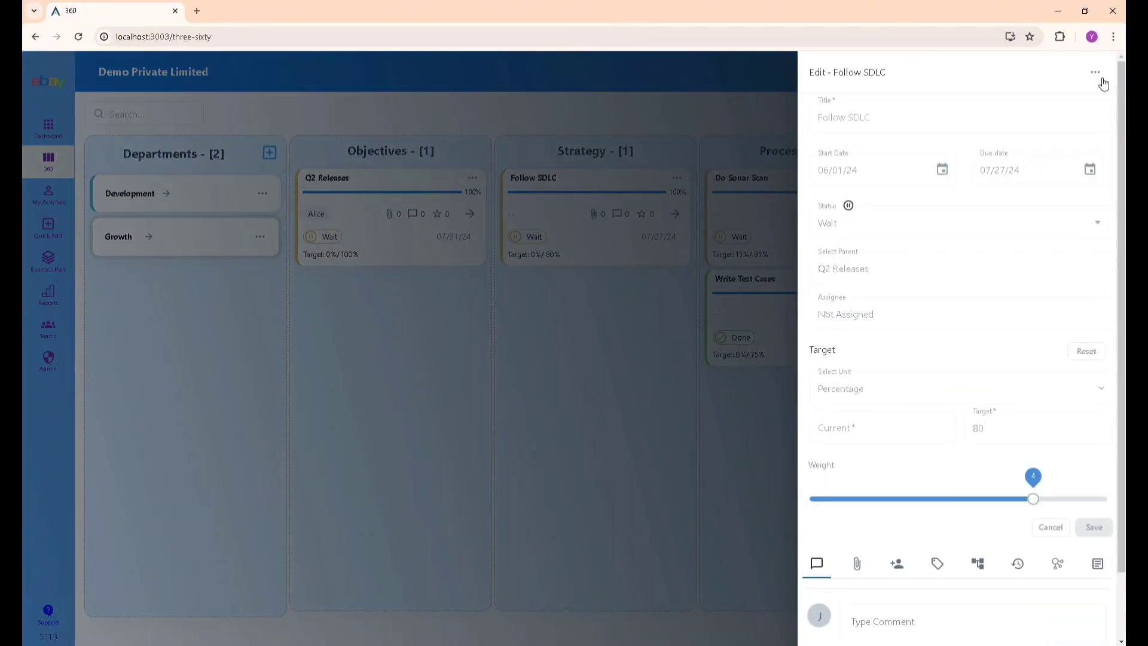
click(891, 222)
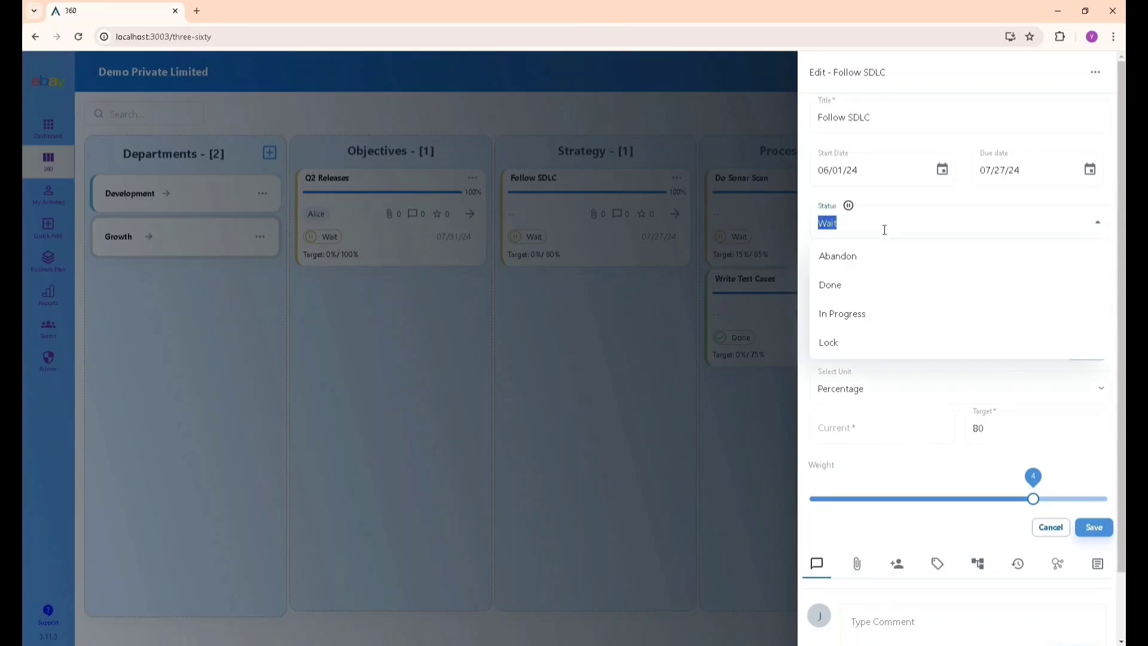
click(1102, 529)
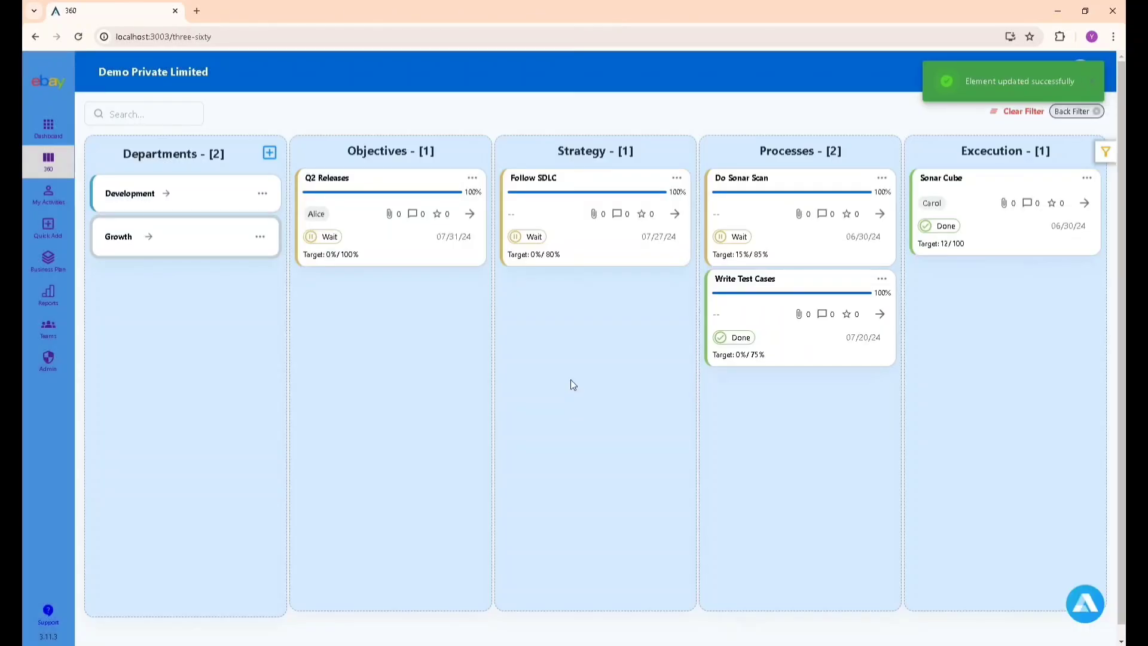
click(56, 134)
click(46, 169)
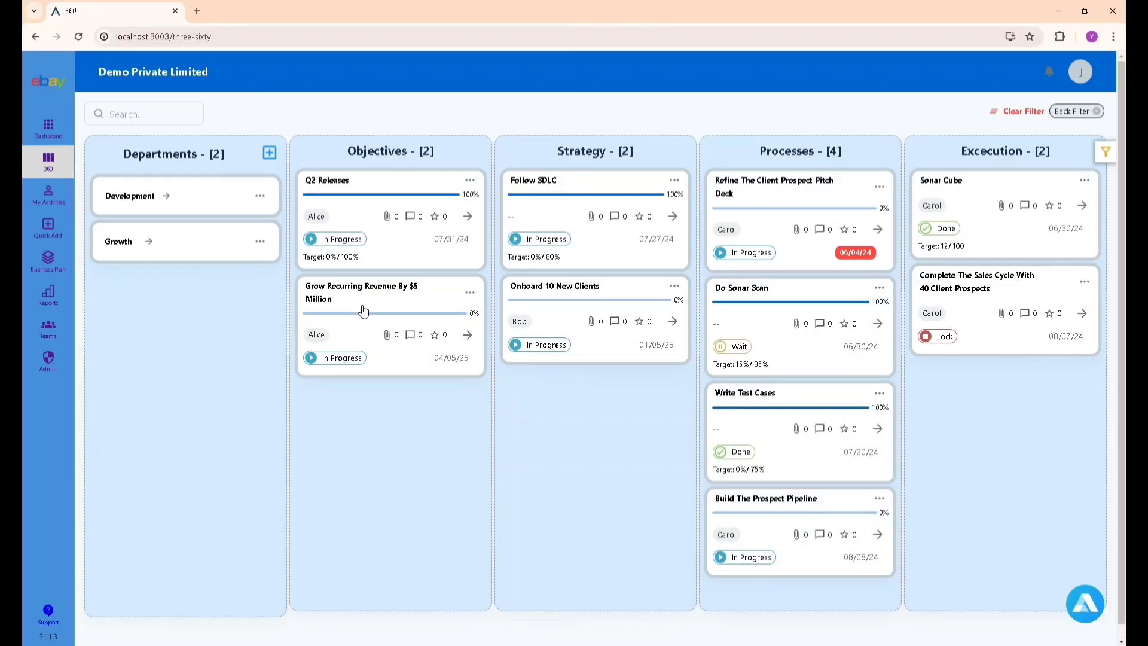
click(174, 203)
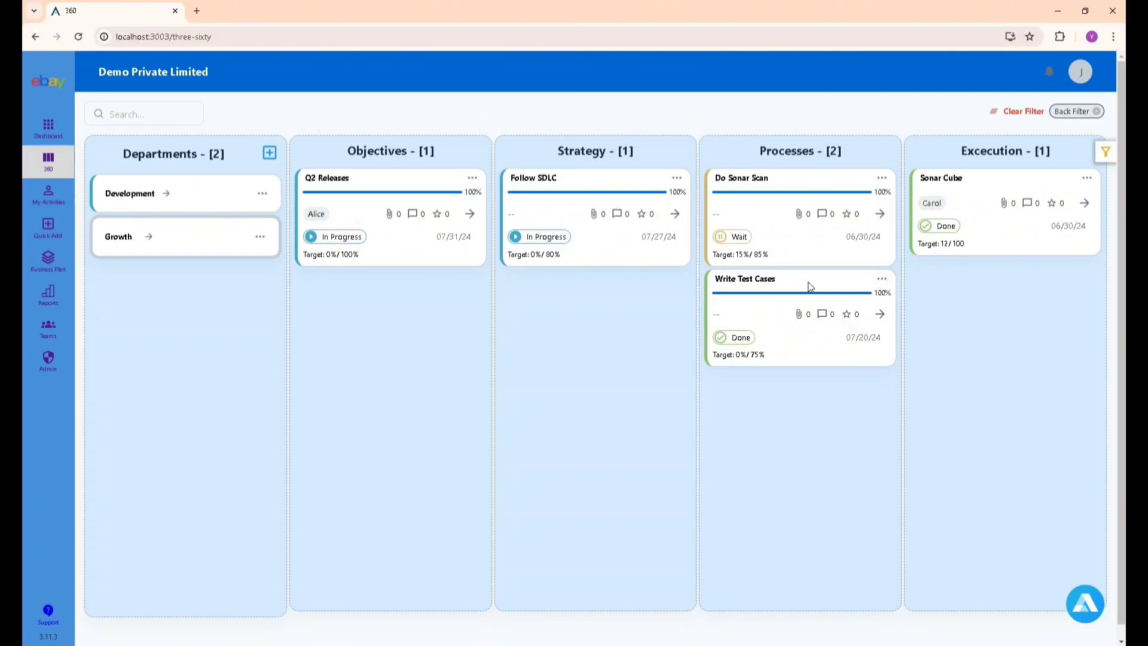
Change Write Test Cases status to In Progress, confirm the reason, and save.
click(747, 280)
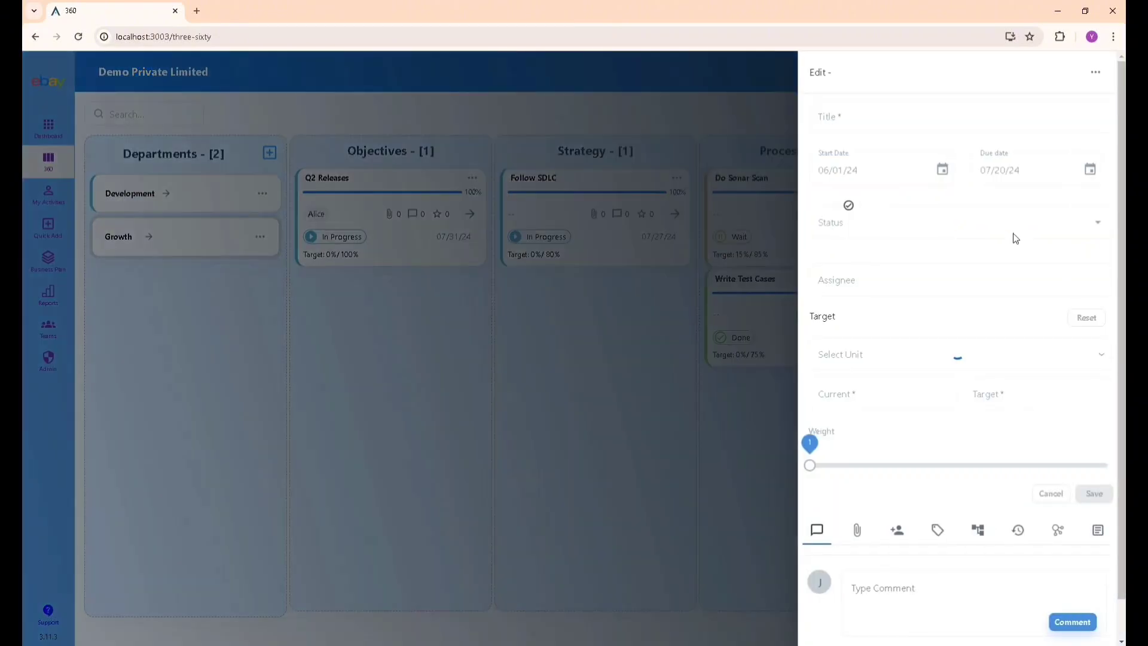
click(1096, 73)
click(1099, 90)
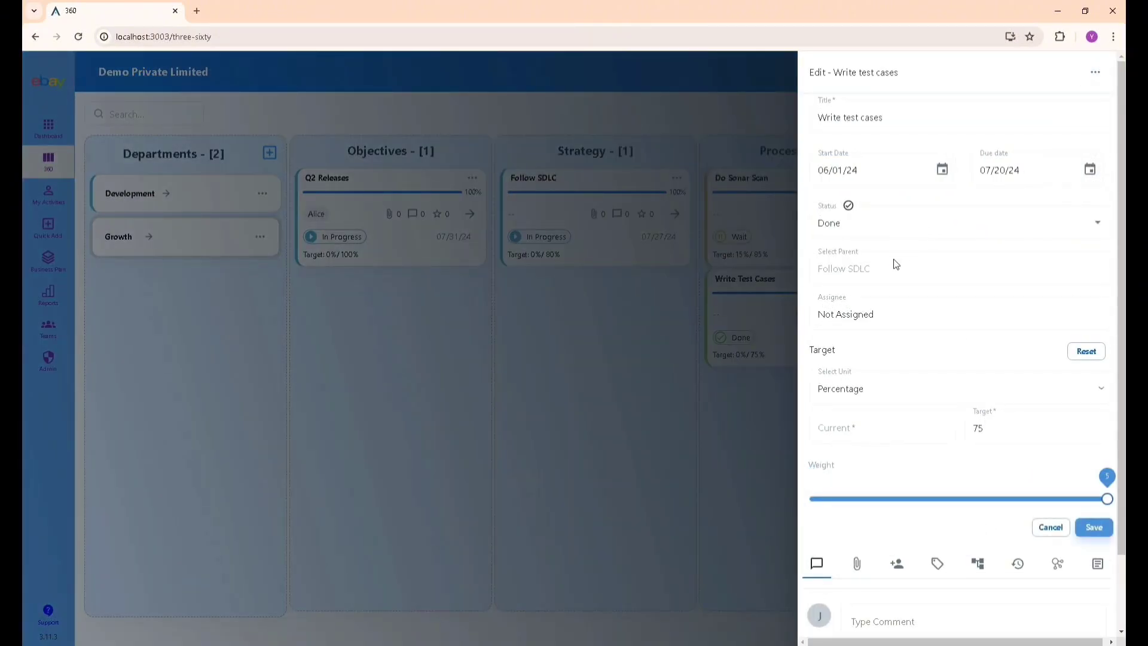
click(891, 223)
click(876, 258)
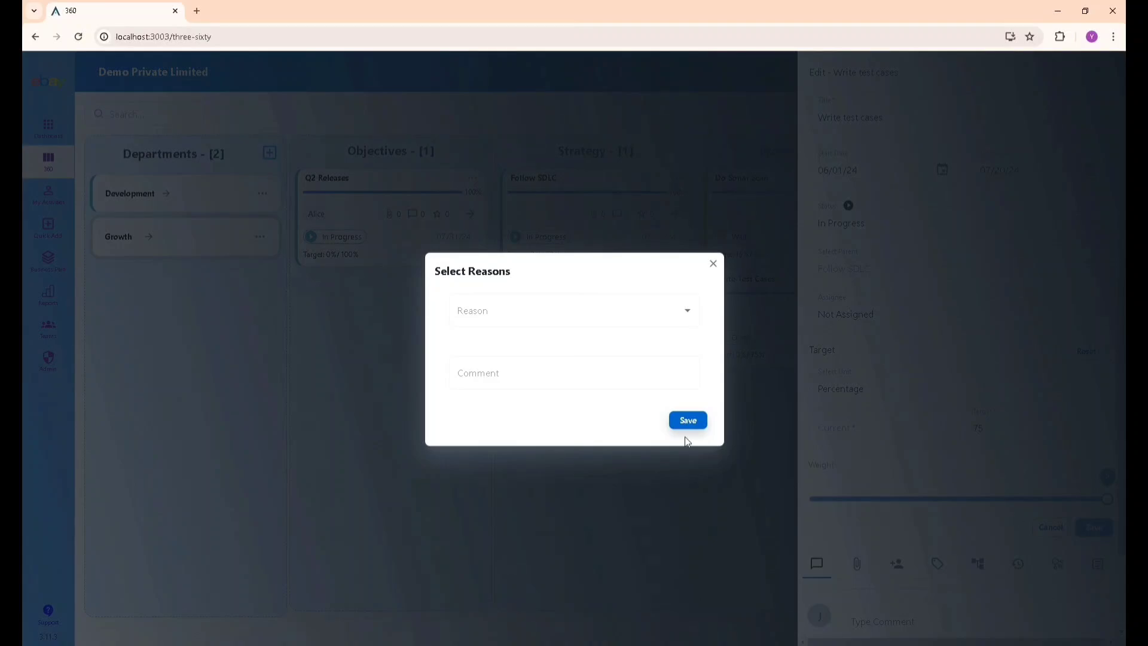
click(687, 421)
click(1094, 527)
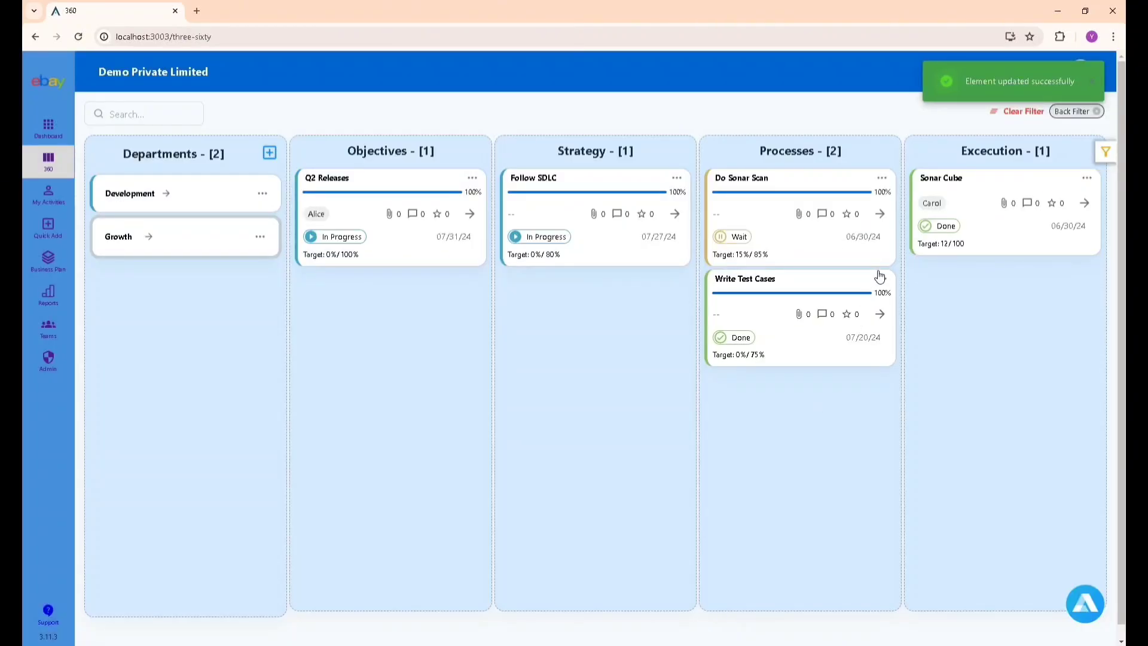
Add a Unit Test Cases execution under Write Test Cases, 06/01/24–06/22/24, weight 2, then refresh the board.
click(881, 279)
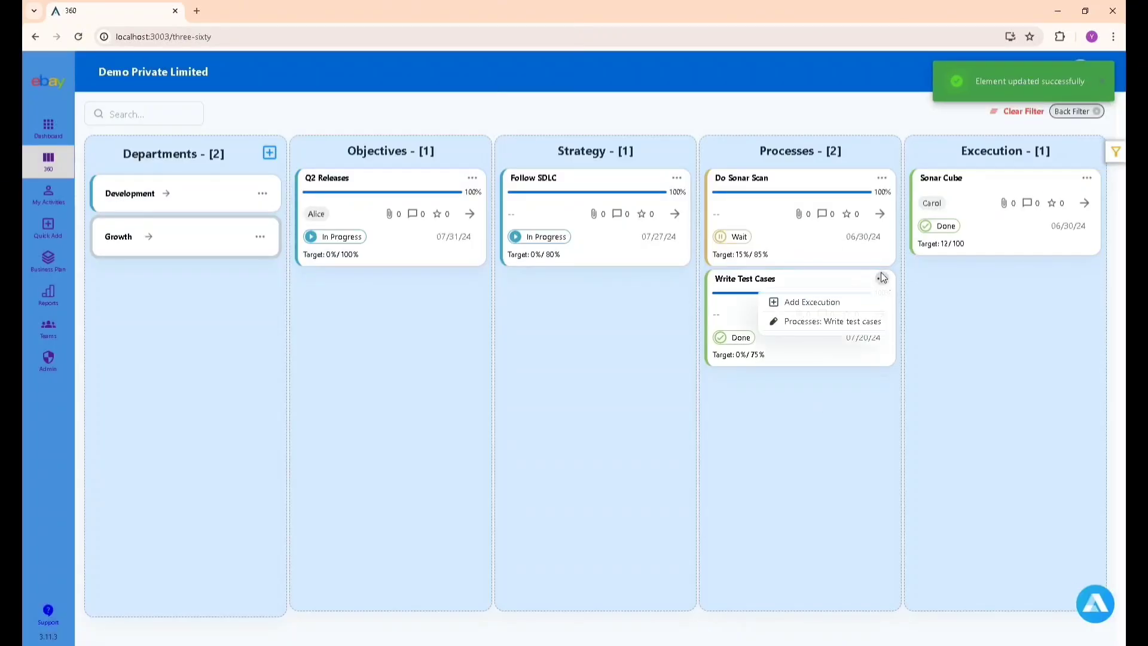
click(867, 300)
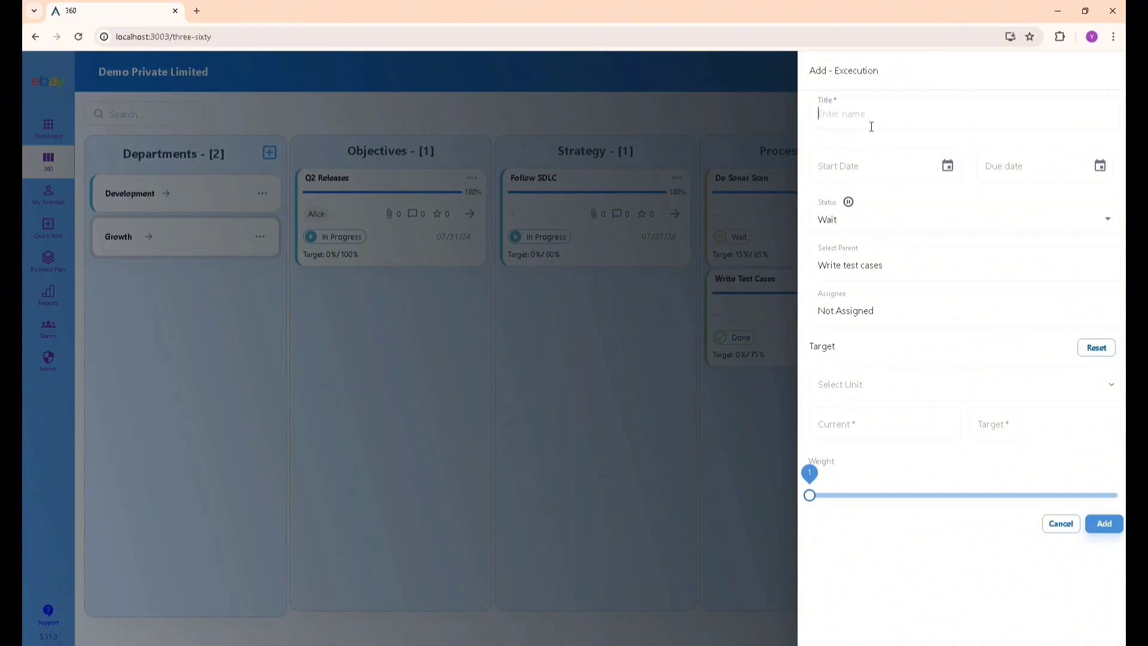
text(Unit test cases)
click(947, 165)
click(974, 251)
click(1100, 168)
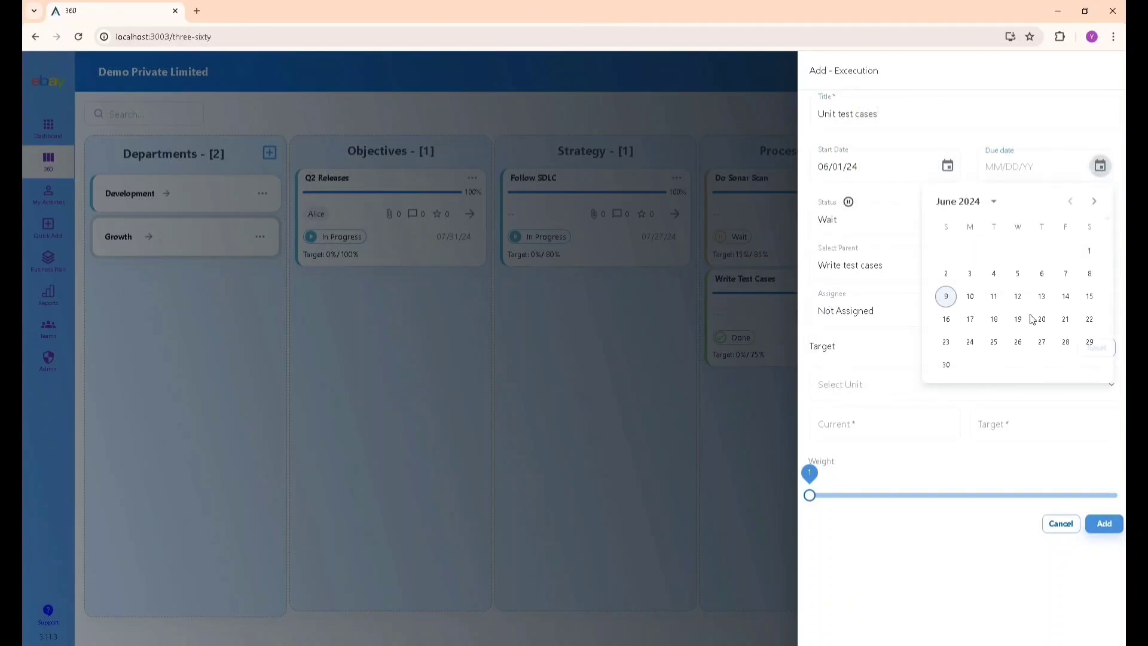
click(1095, 320)
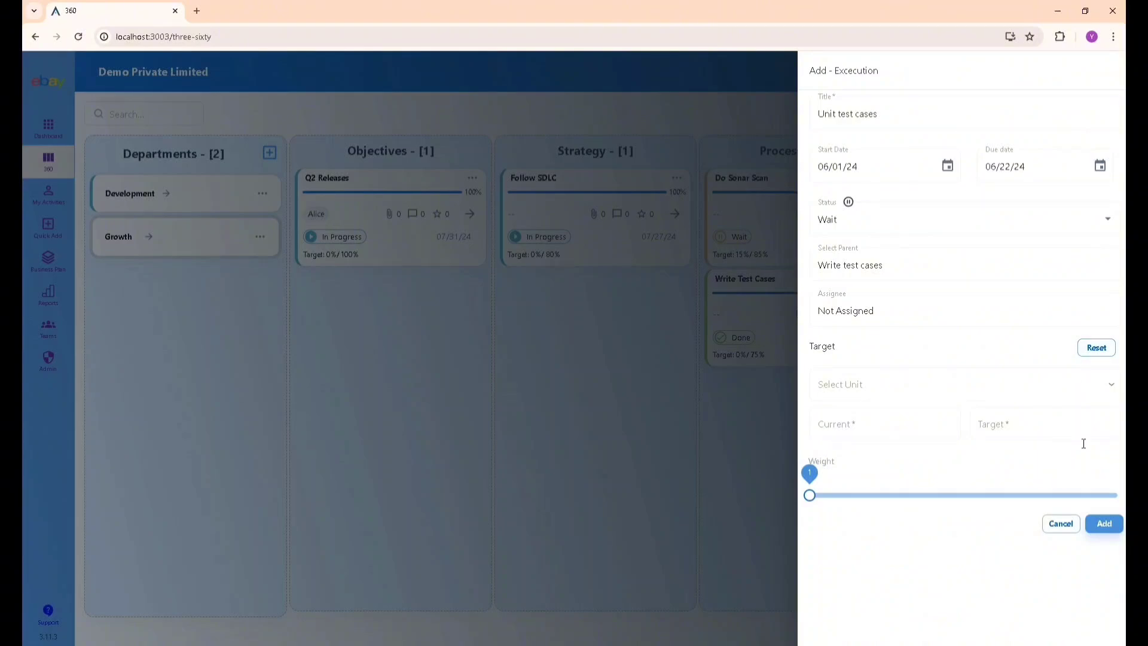
click(920, 496)
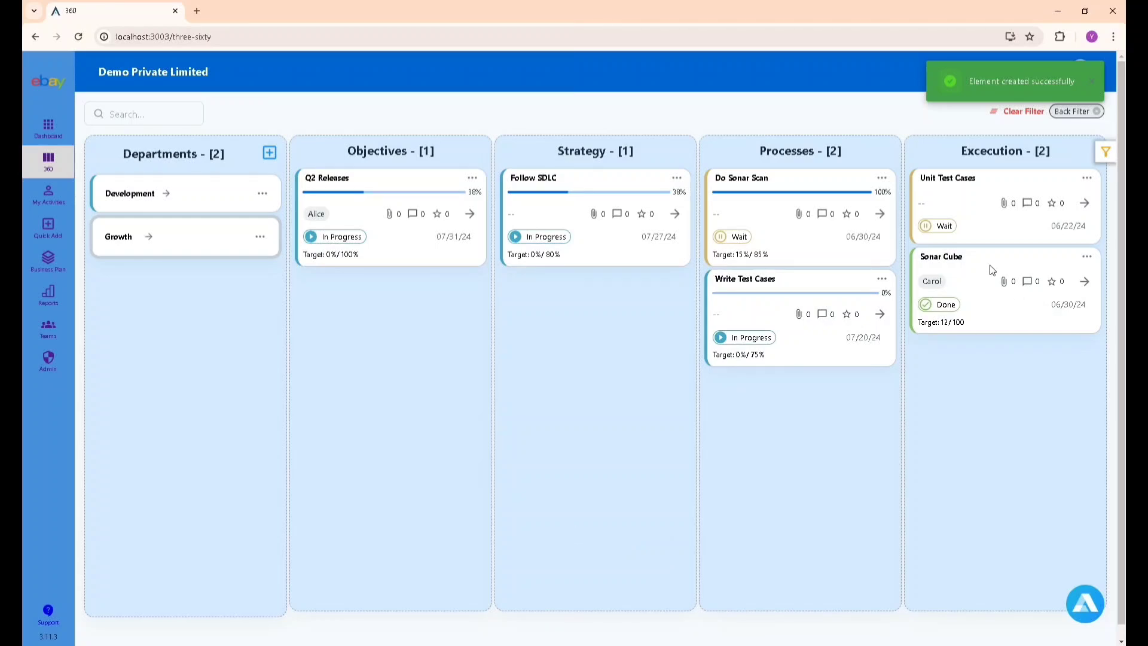
key(F5)
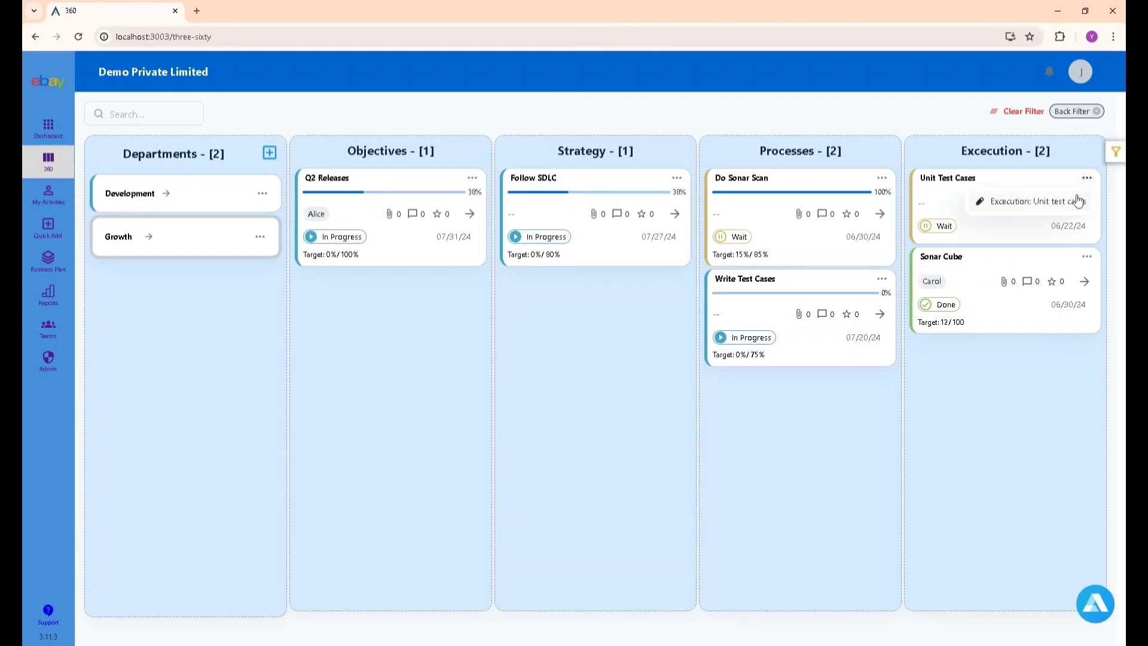
click(942, 179)
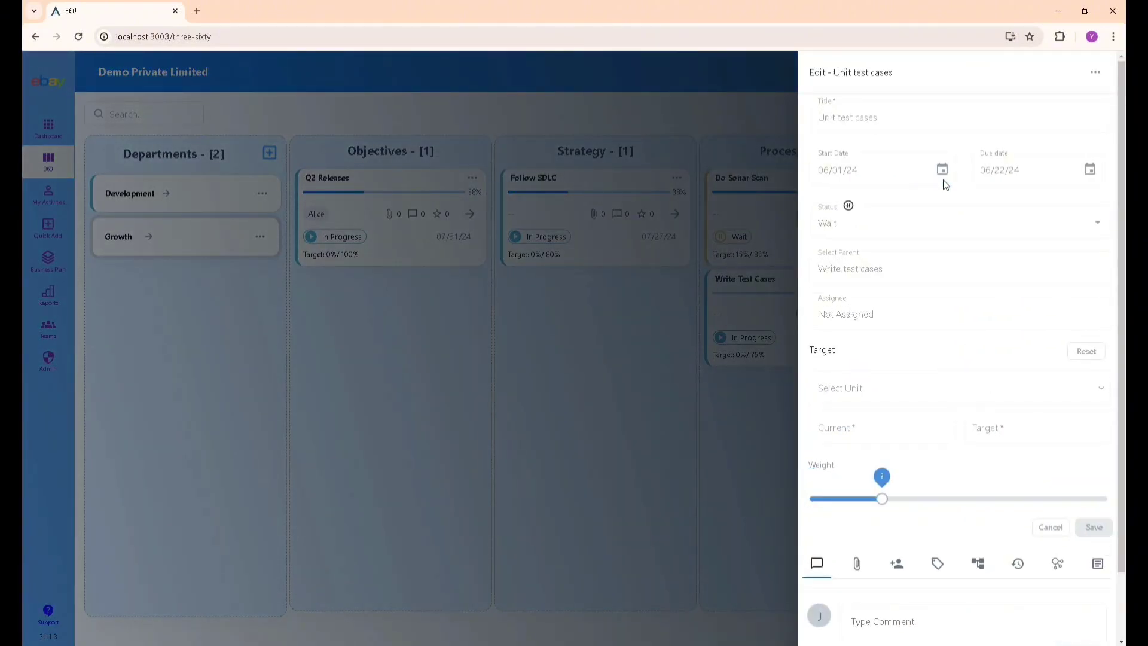
scroll(1025, 307, down, 2)
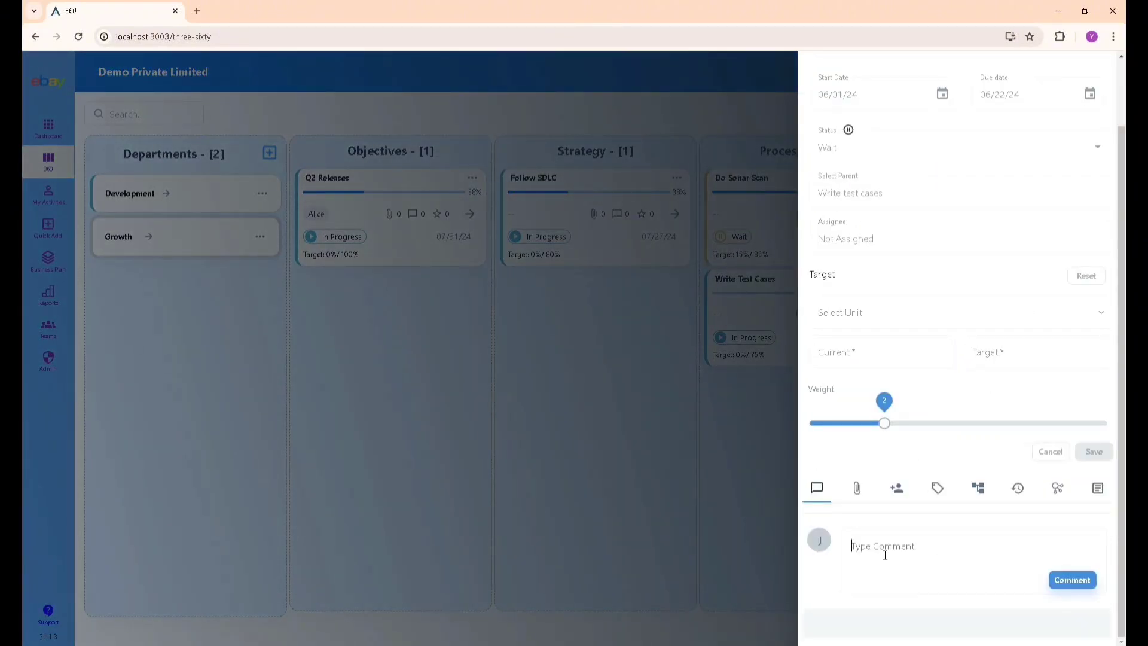
text(@)
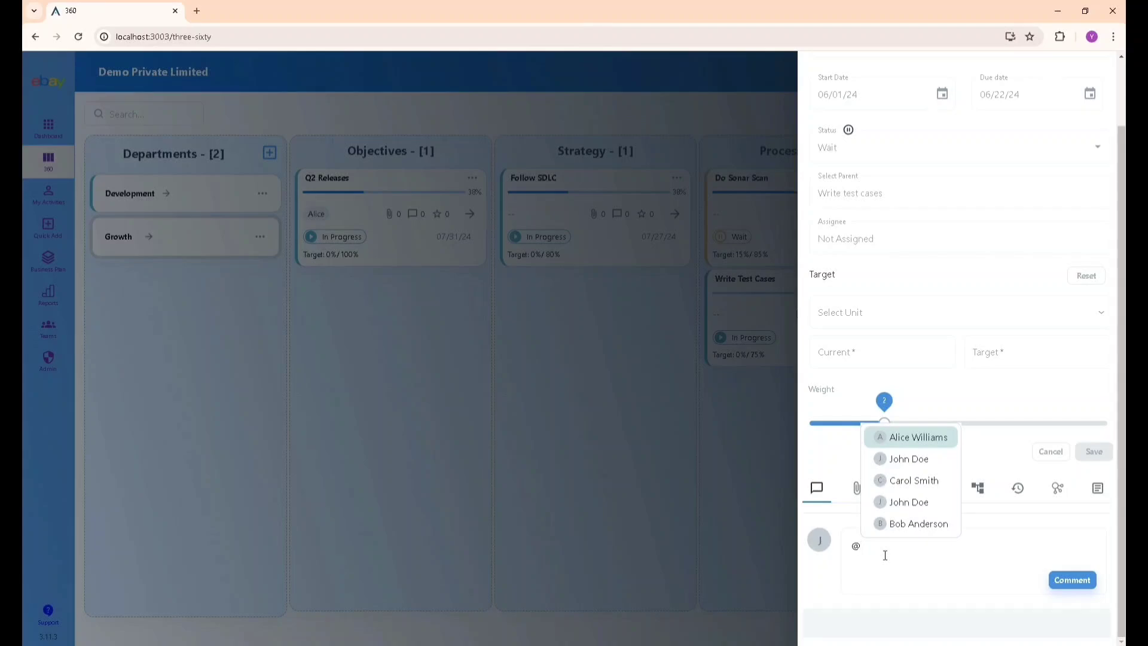
key(Down)
key(Up)
key(Return)
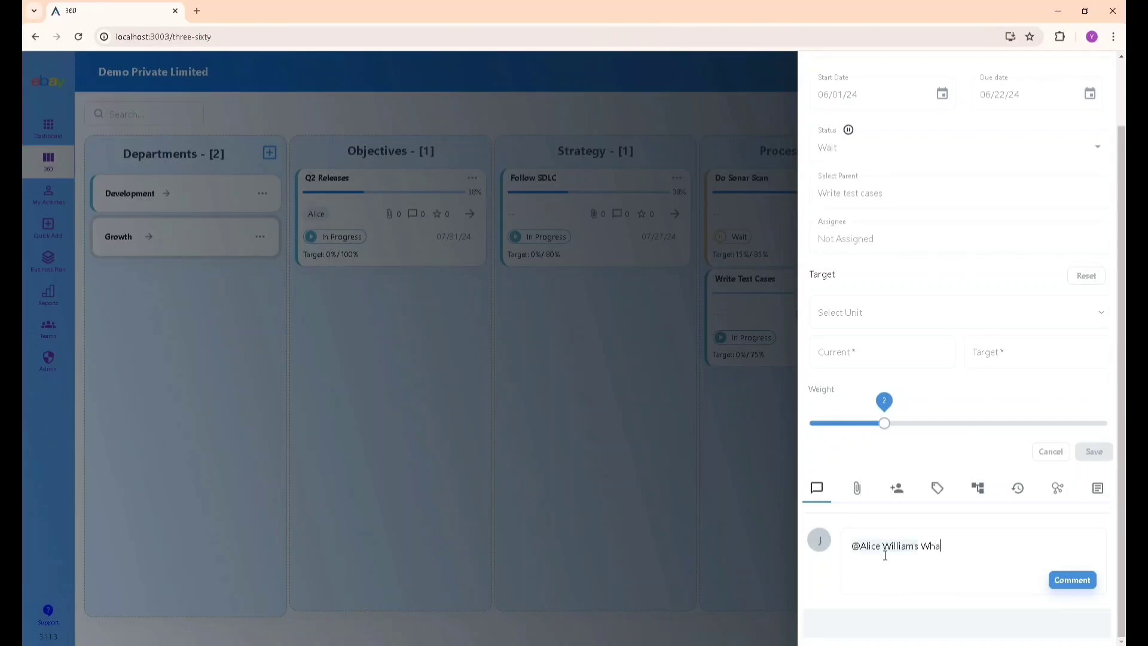
key(BackSpace)
key(BackSpace)
key(BackSpace)
key(BackSpace)
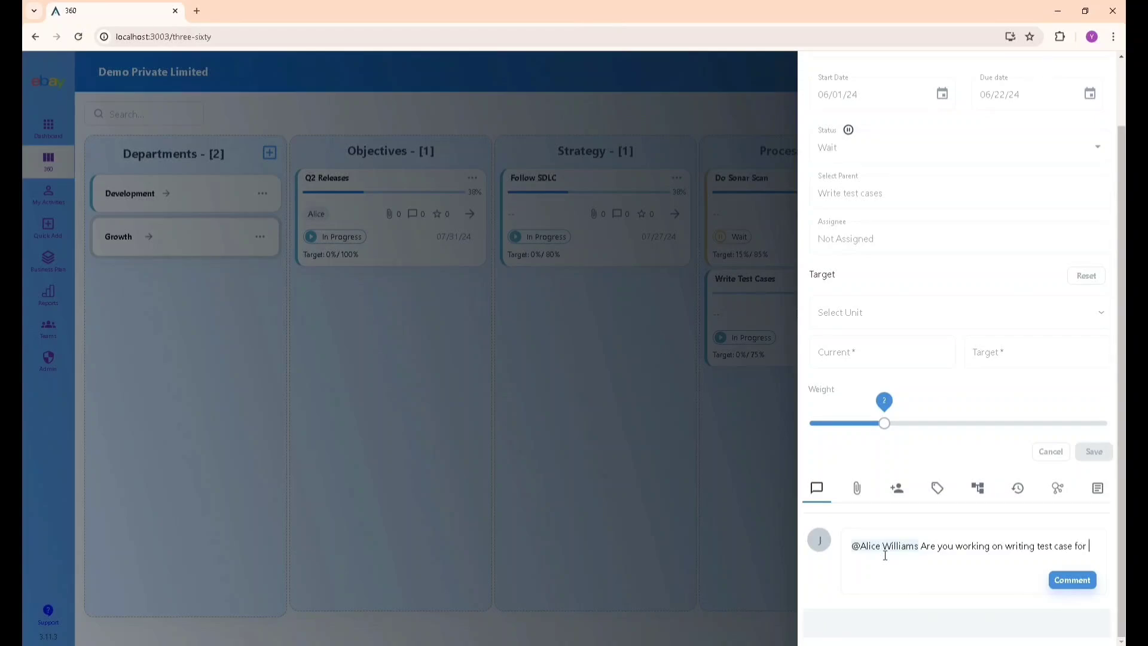
text(module 1)
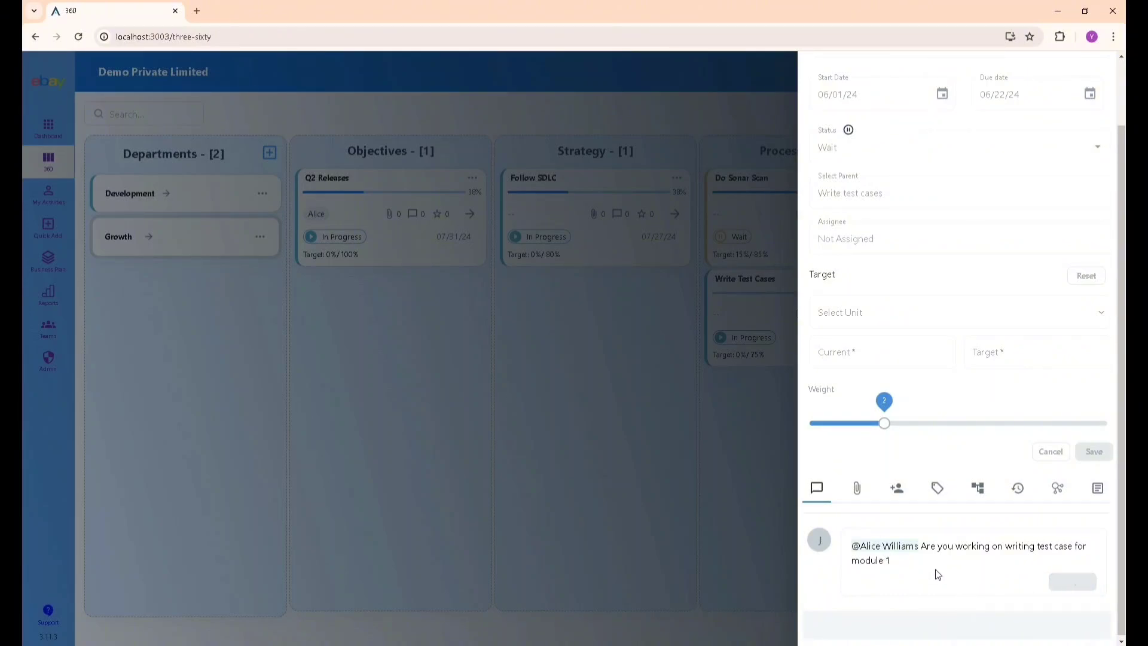
scroll(892, 519, down, 1)
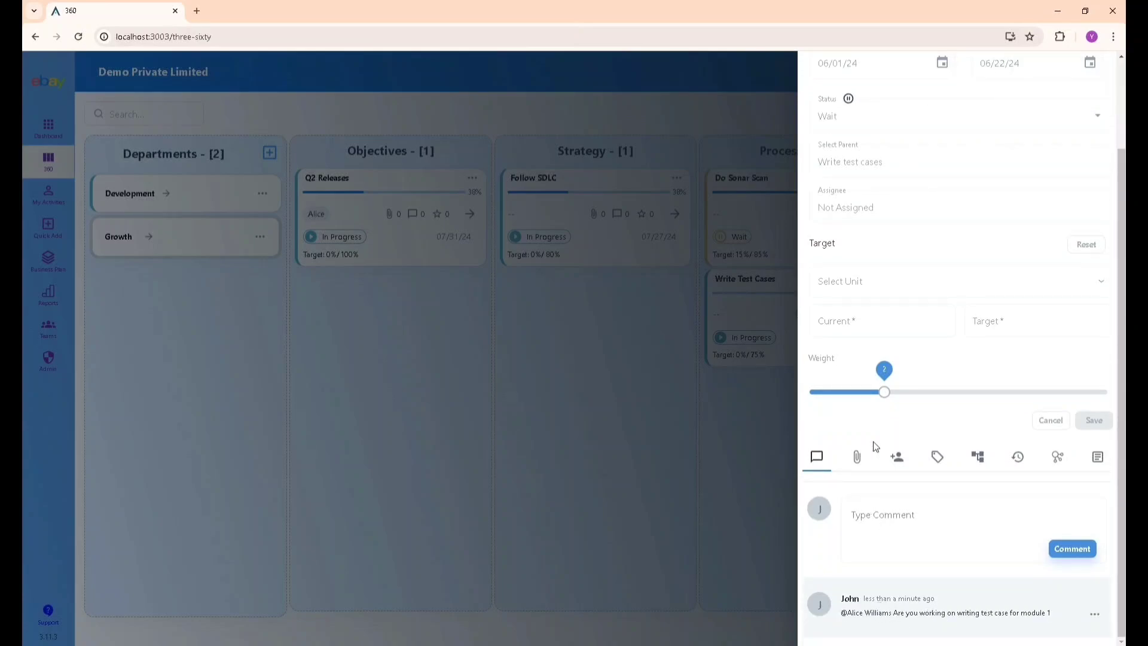
click(857, 456)
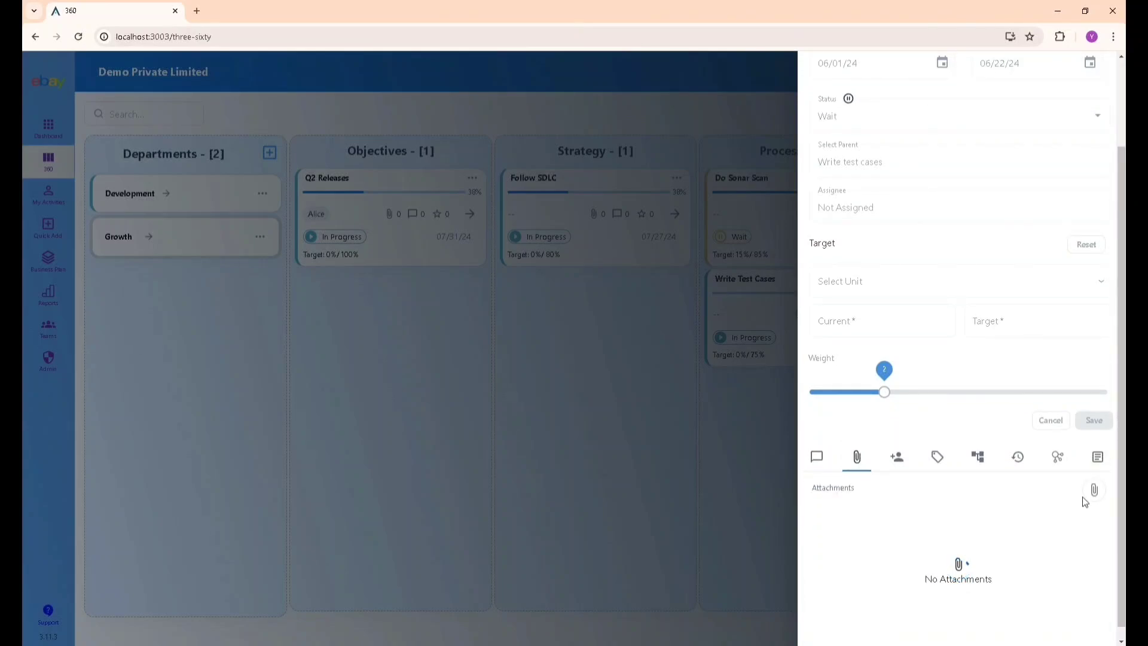
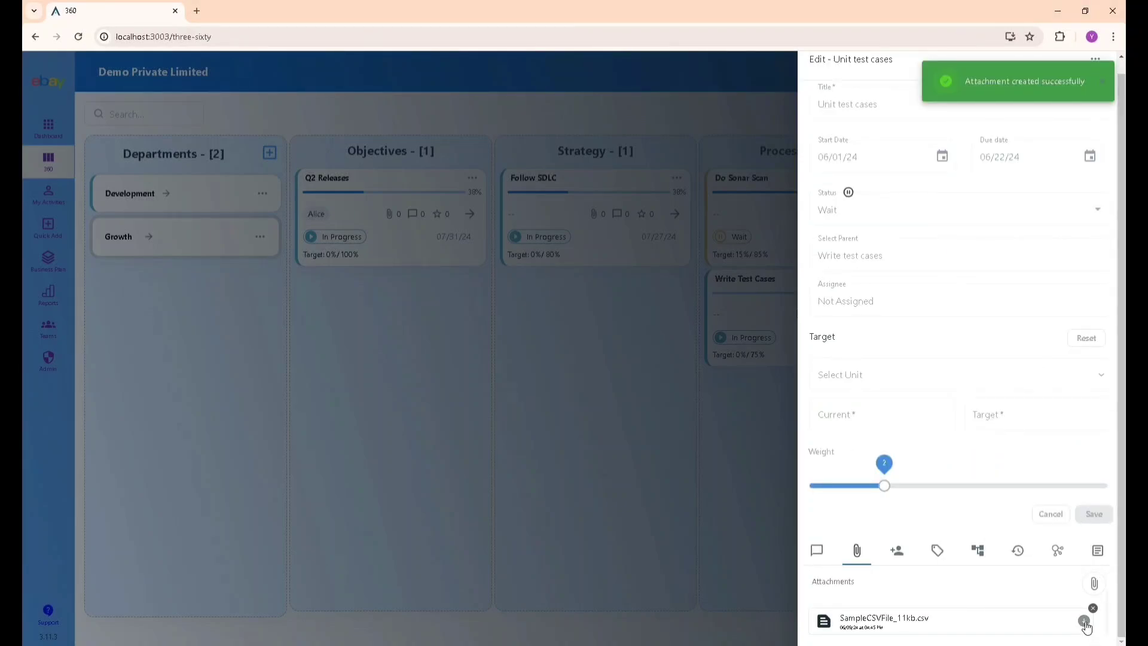
Show the Followers list for Unit test cases, which has no followers yet.
click(897, 551)
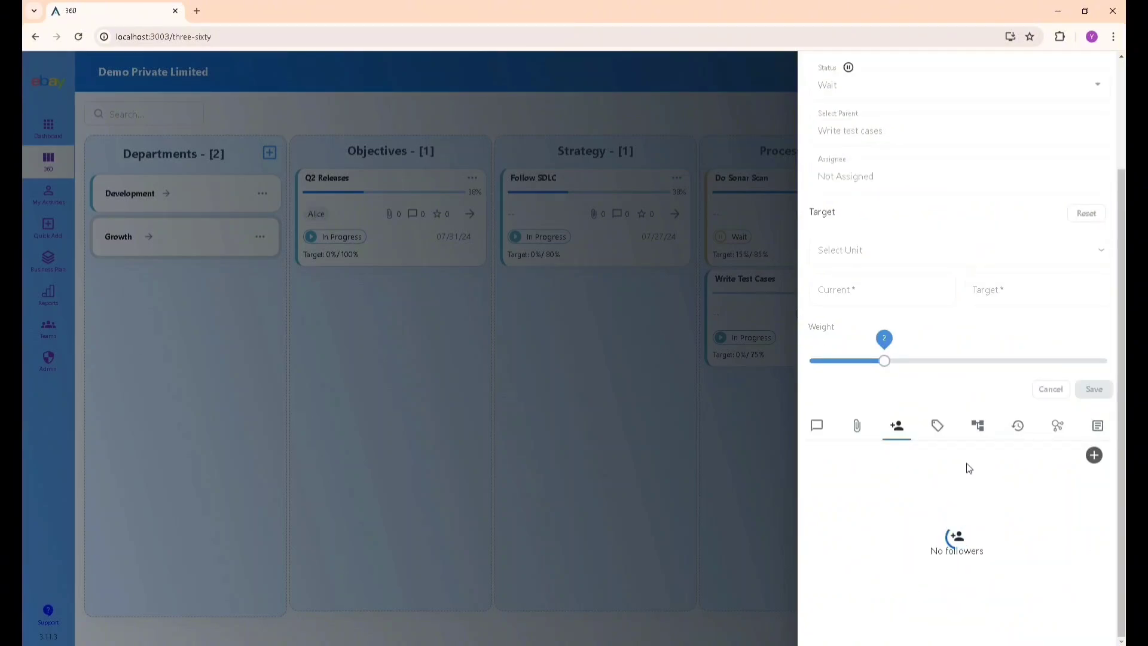
Add the last listed user as a follower of Unit test cases.
click(1094, 456)
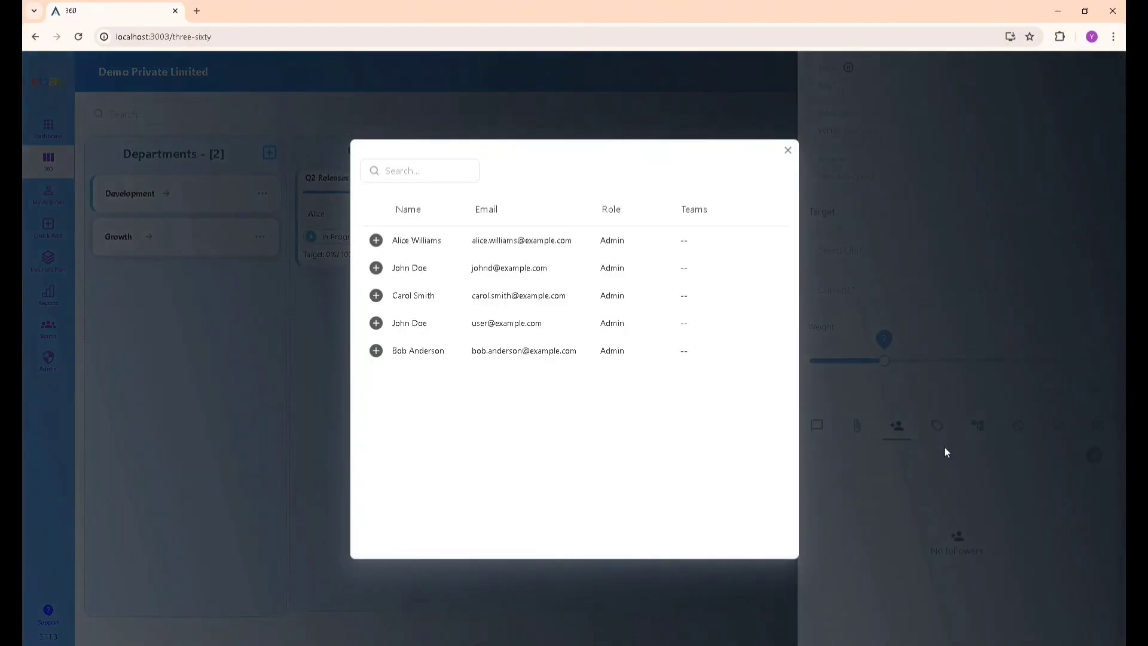
click(376, 351)
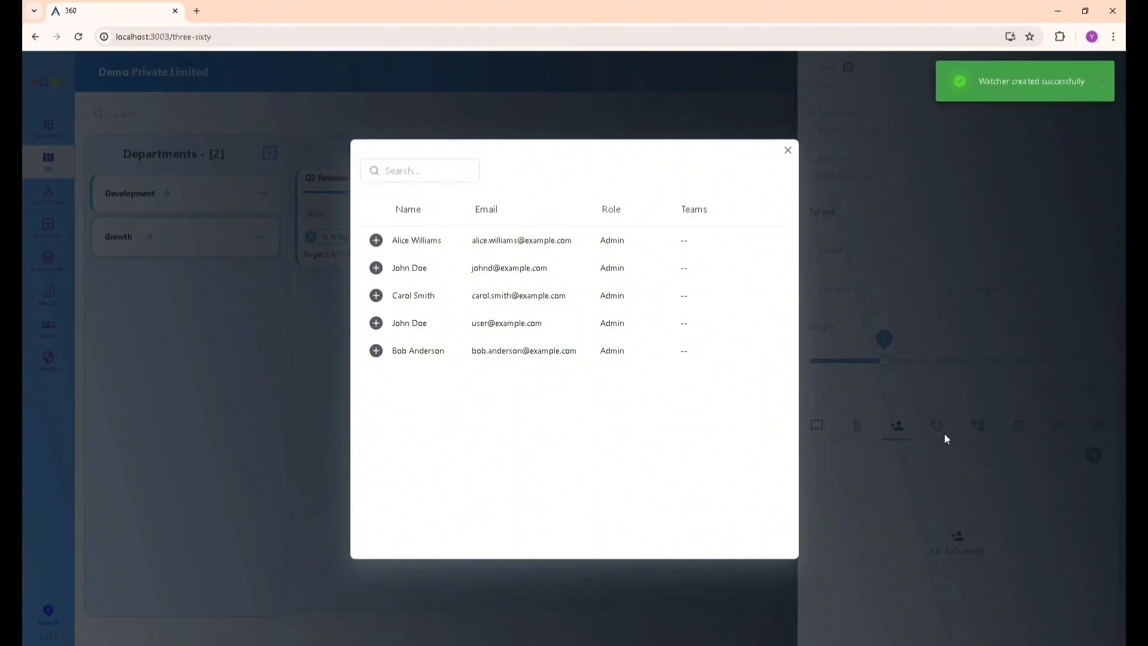
click(788, 150)
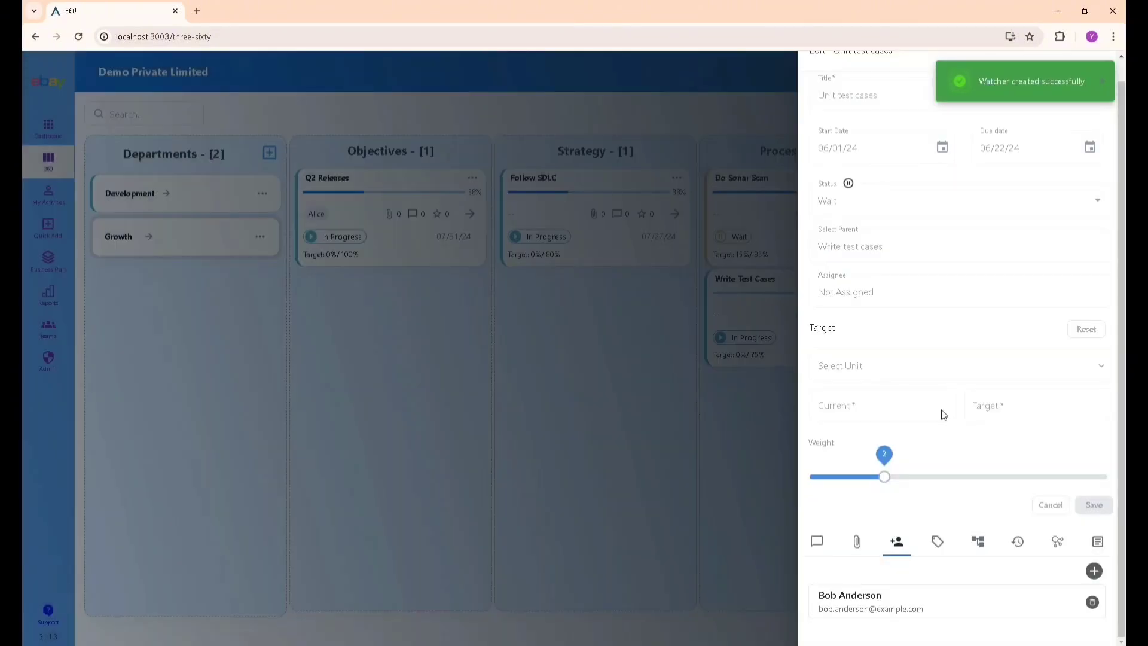
Tag Unit test cases with Test and Demo, save, and view its hierarchy.
click(936, 541)
click(903, 574)
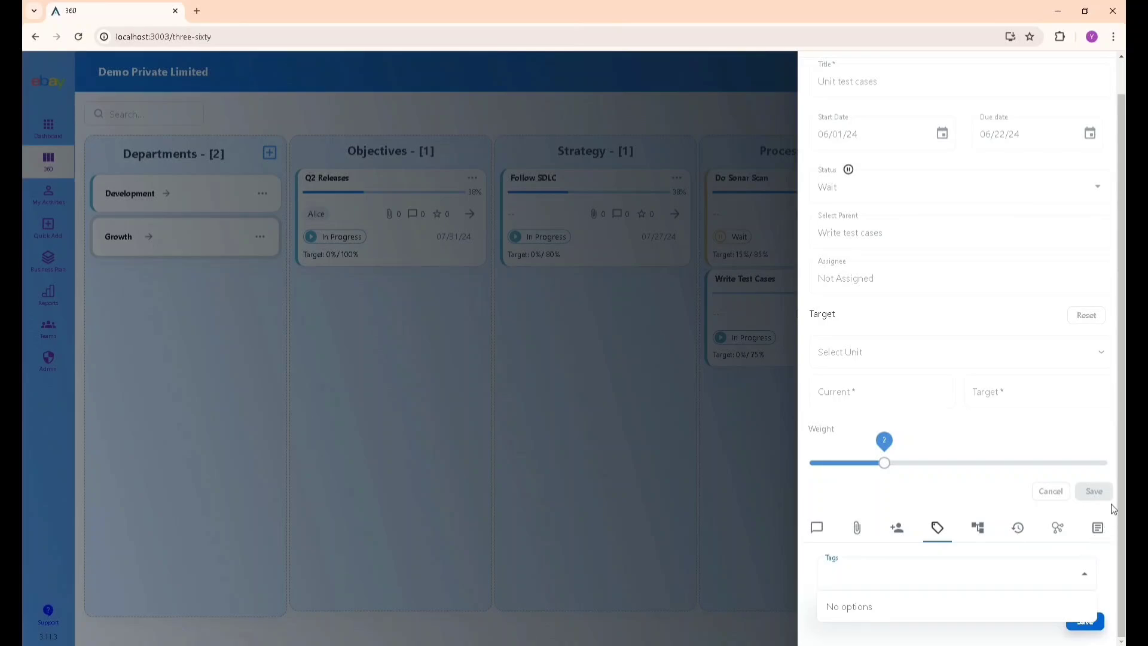
click(1120, 431)
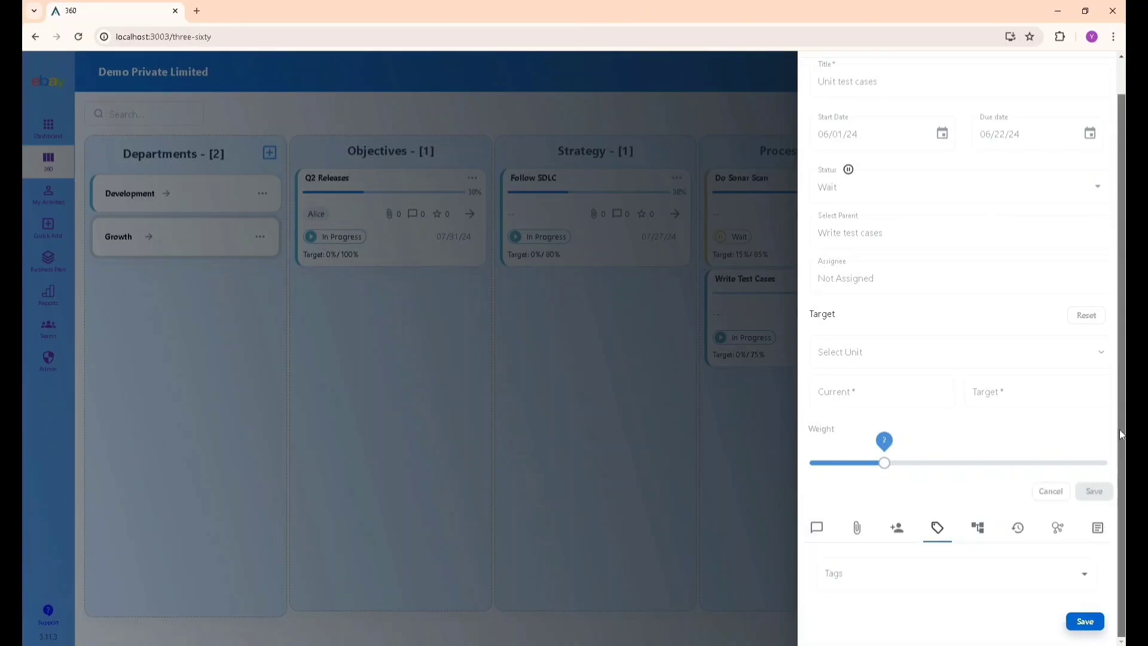
click(893, 584)
click(872, 536)
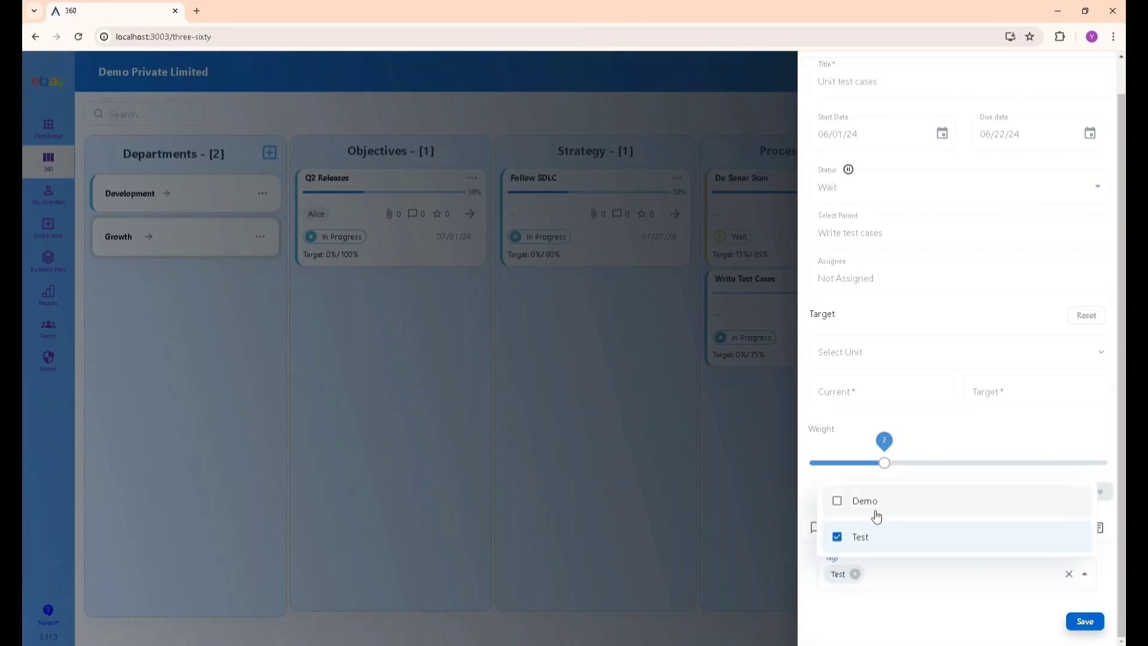
click(877, 515)
click(1084, 621)
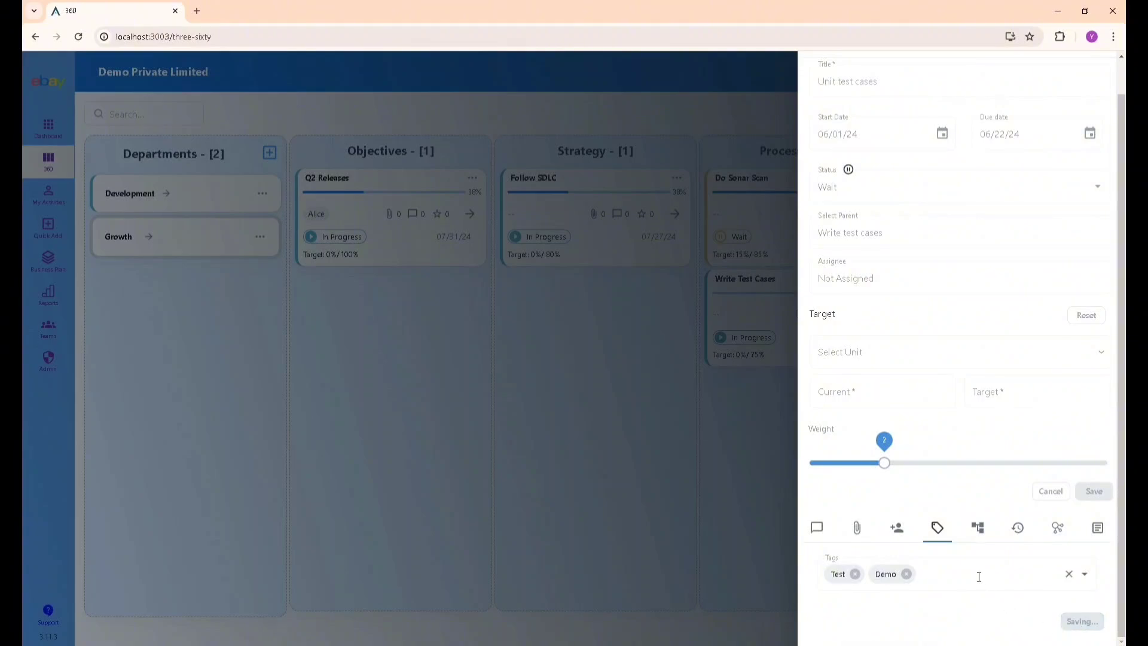
click(977, 528)
scroll(957, 568, down, 1)
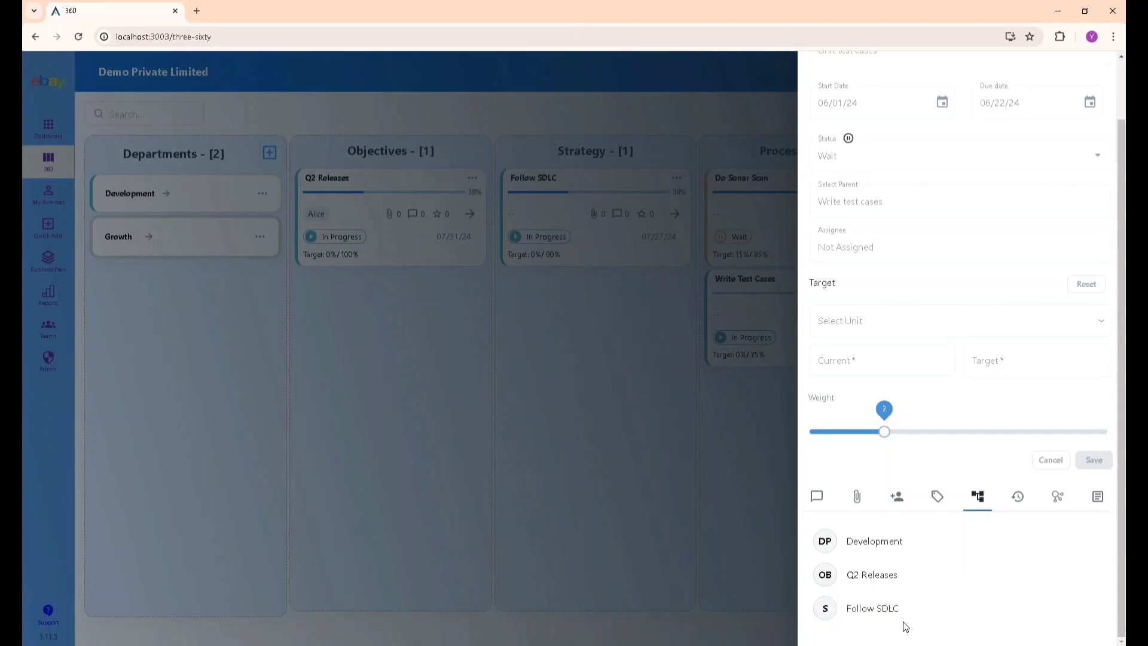
Open the Unit test cases change history and browse its entries.
mouse_move(912, 619)
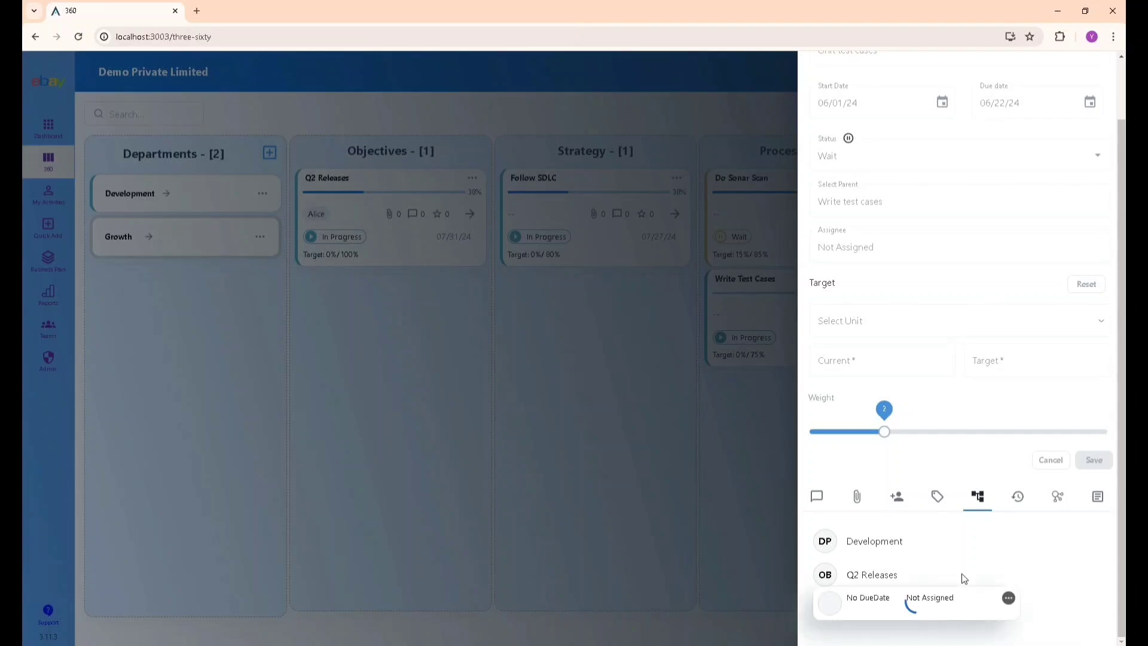
click(1018, 504)
scroll(1025, 541, down, 1)
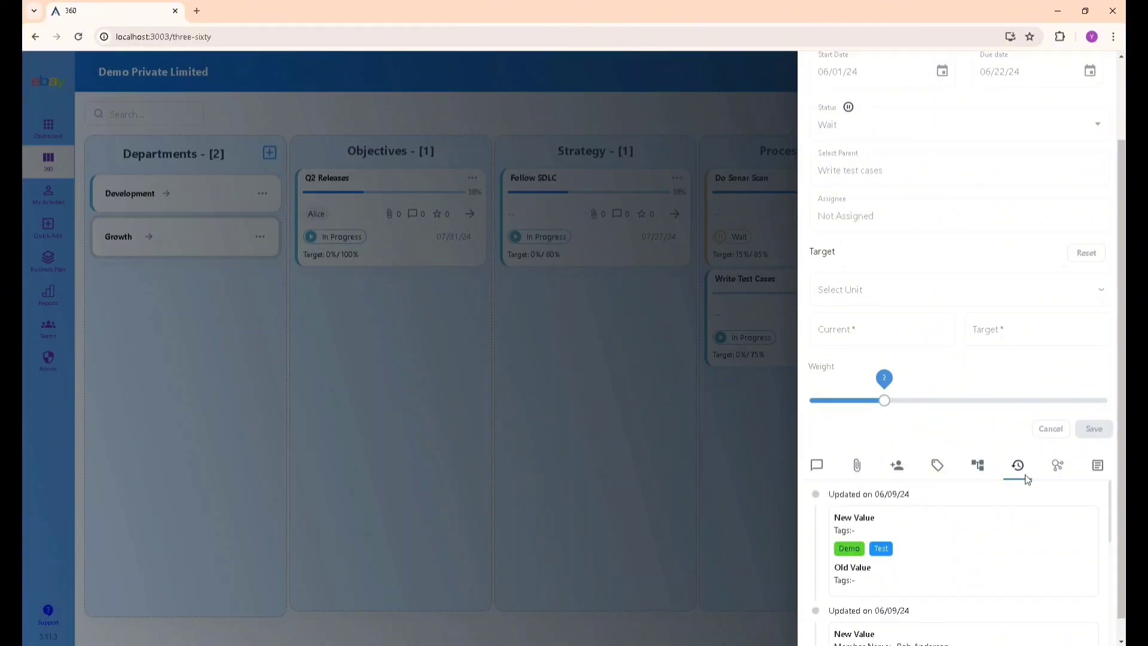
scroll(1025, 474, down, 5)
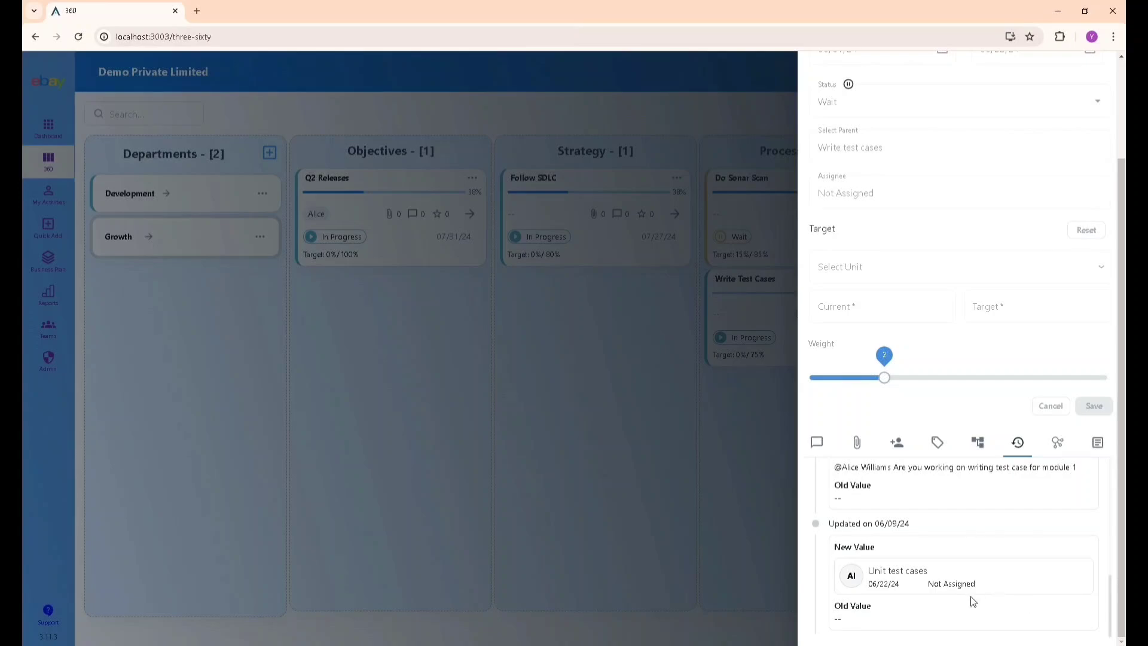
scroll(973, 601, up, 1)
drag(877, 526, 1087, 530)
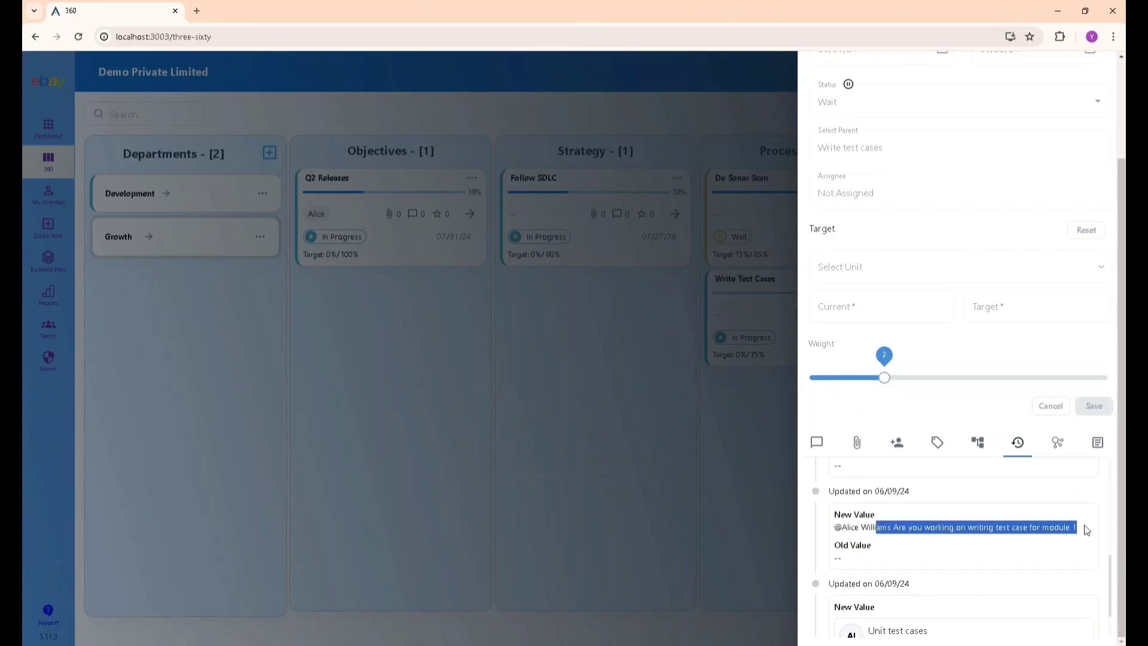
click(1046, 538)
Highlight the added member's name in the history, then show the empty relations list.
scroll(1045, 538, down, 3)
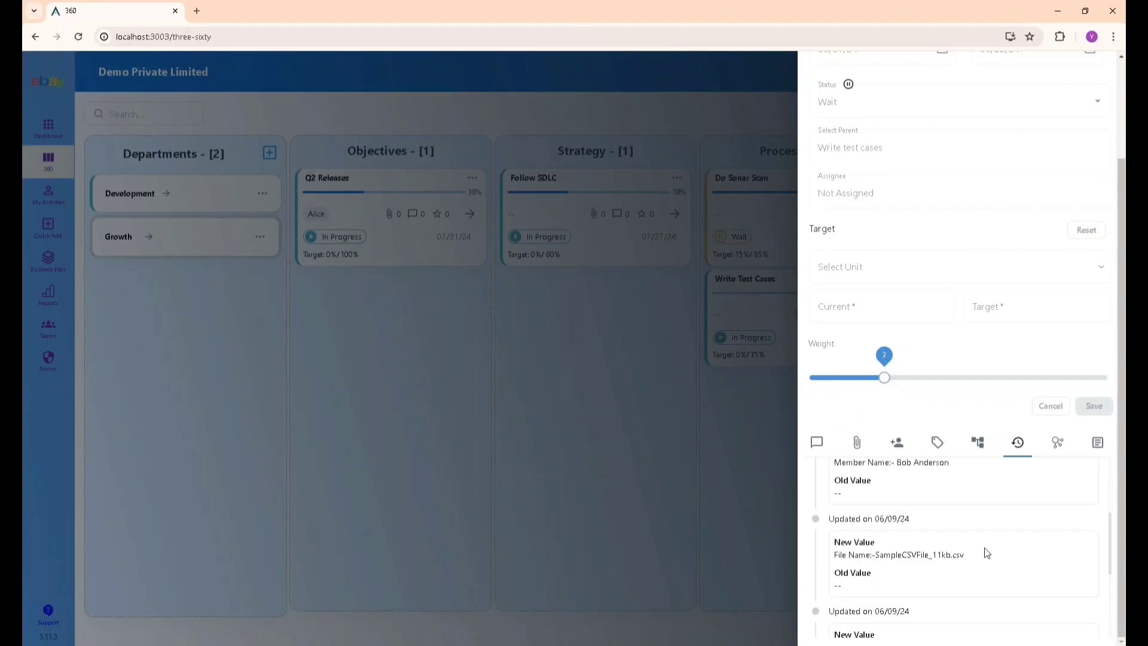
scroll(987, 553, down, 1)
drag(866, 498, 969, 497)
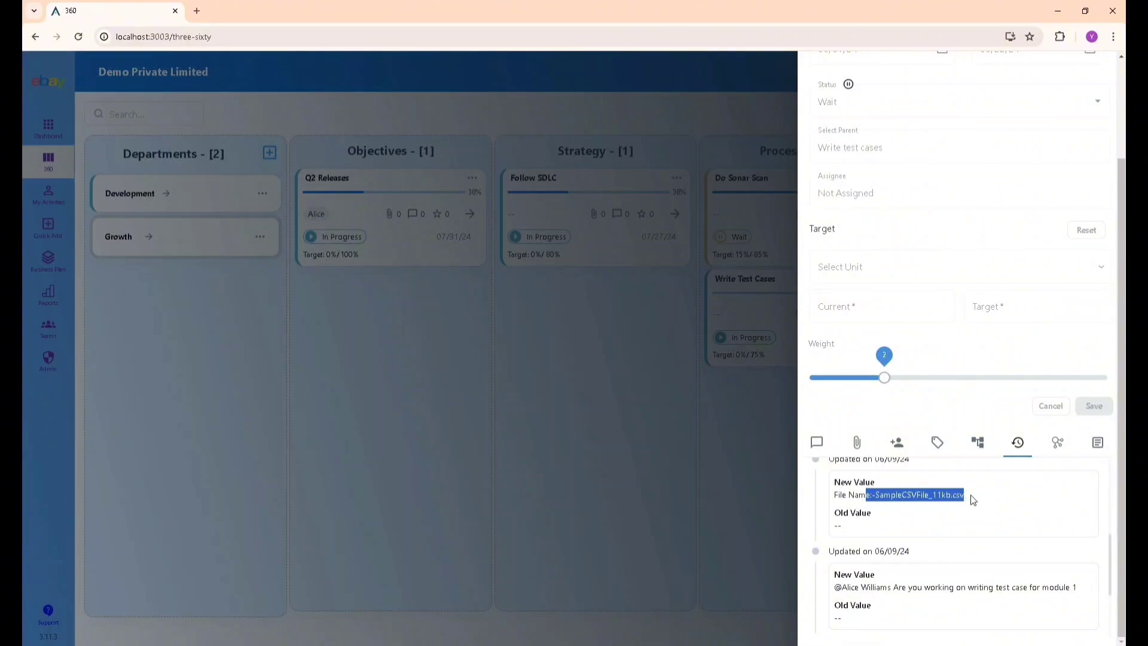
scroll(963, 500, up, 2)
drag(895, 524, 961, 528)
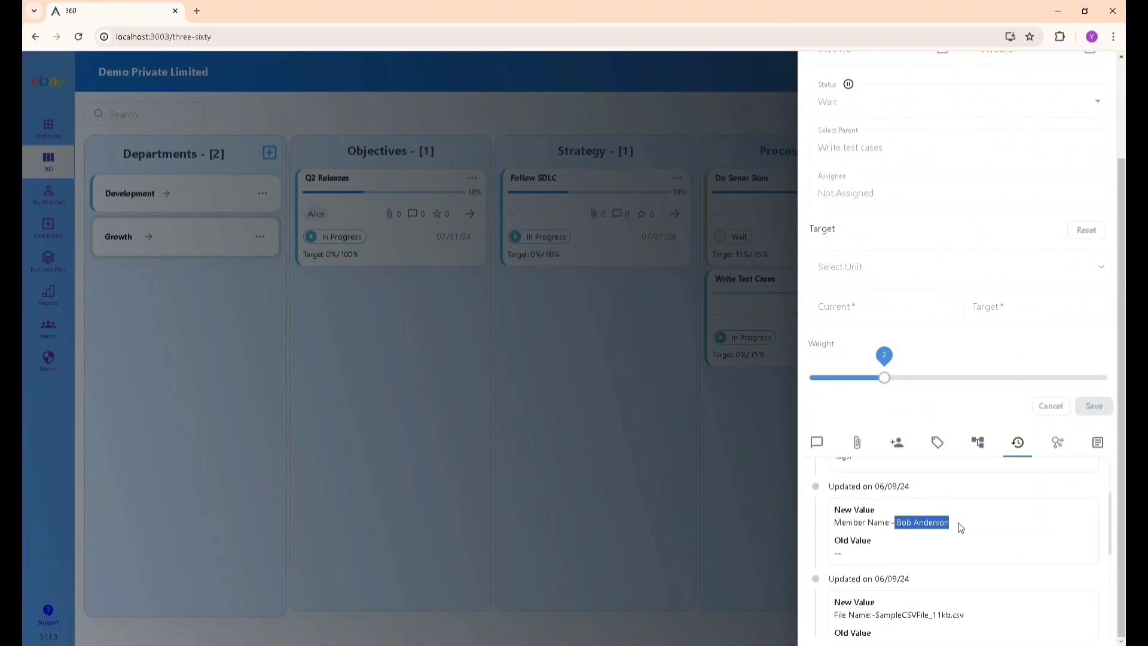
scroll(985, 521, up, 2)
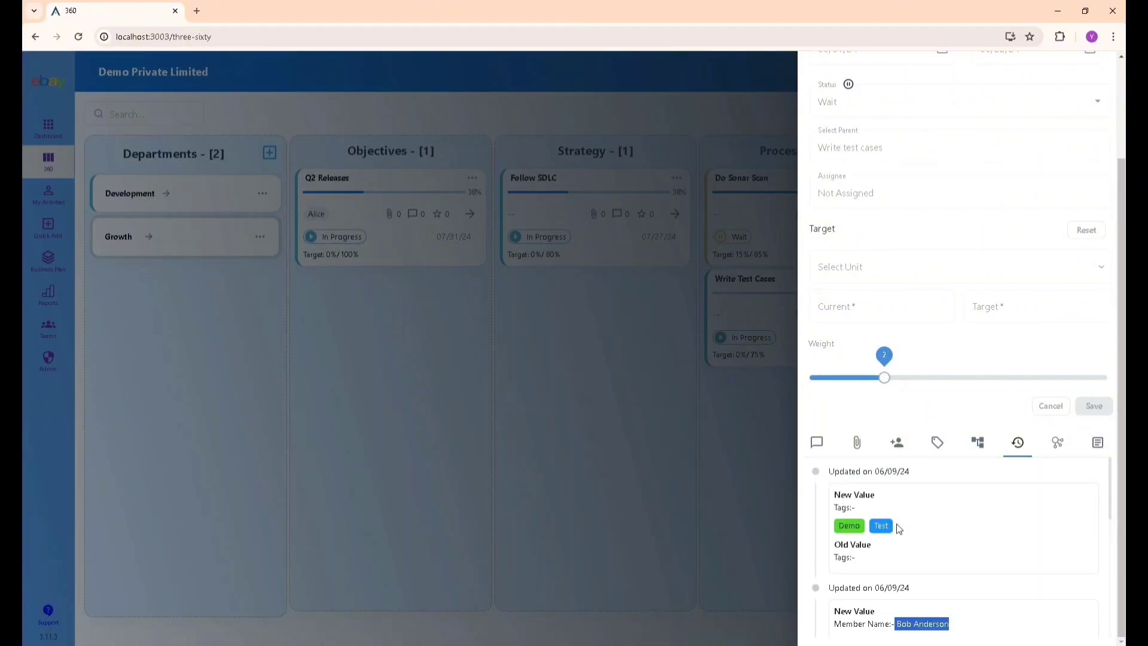
click(1057, 443)
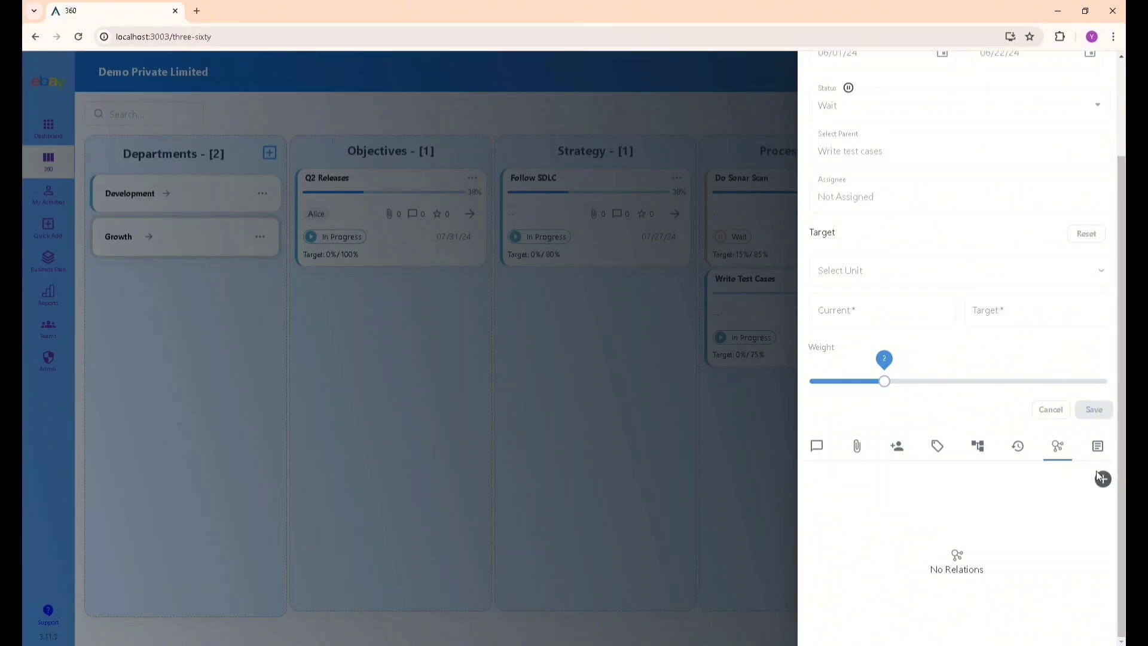
Edit and save the Text prop 1 custom property, then close the editor to the board.
click(1098, 447)
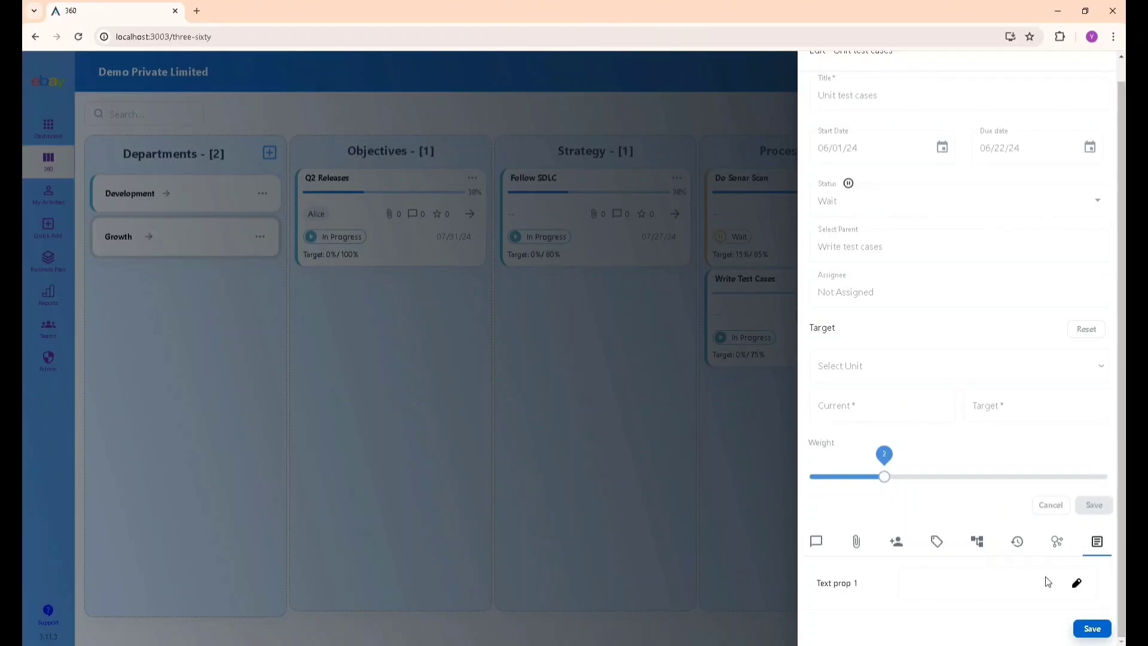
click(1077, 583)
click(1077, 583)
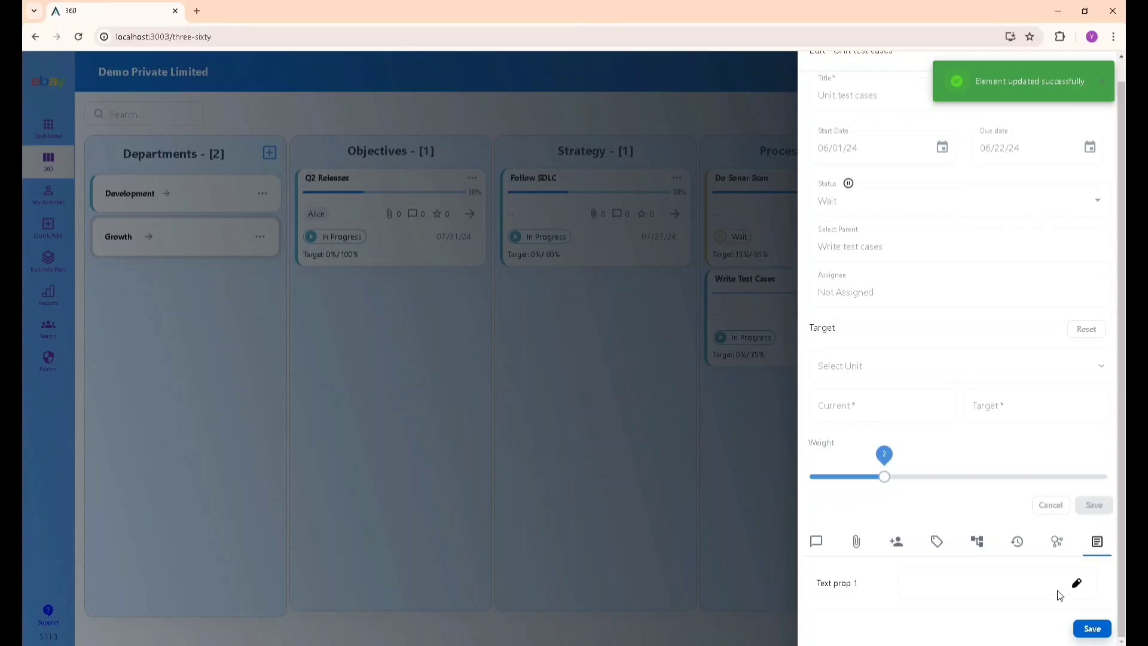
scroll(1059, 589, up, 1)
scroll(1079, 568, down, 1)
scroll(1053, 556, up, 1)
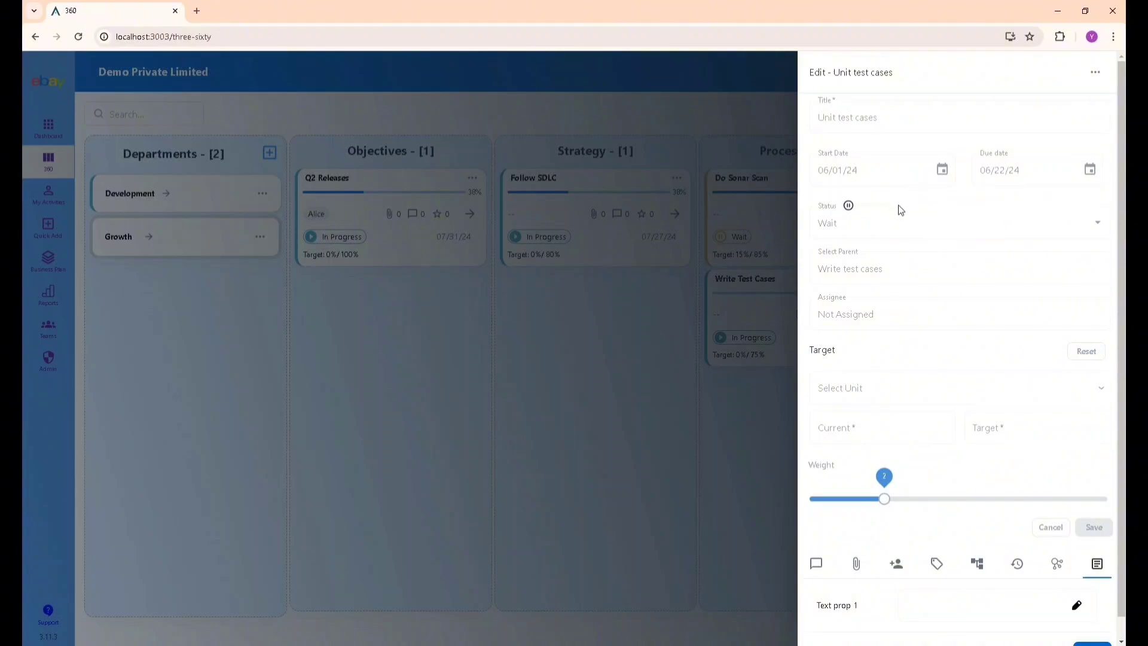
scroll(910, 349, down, 1)
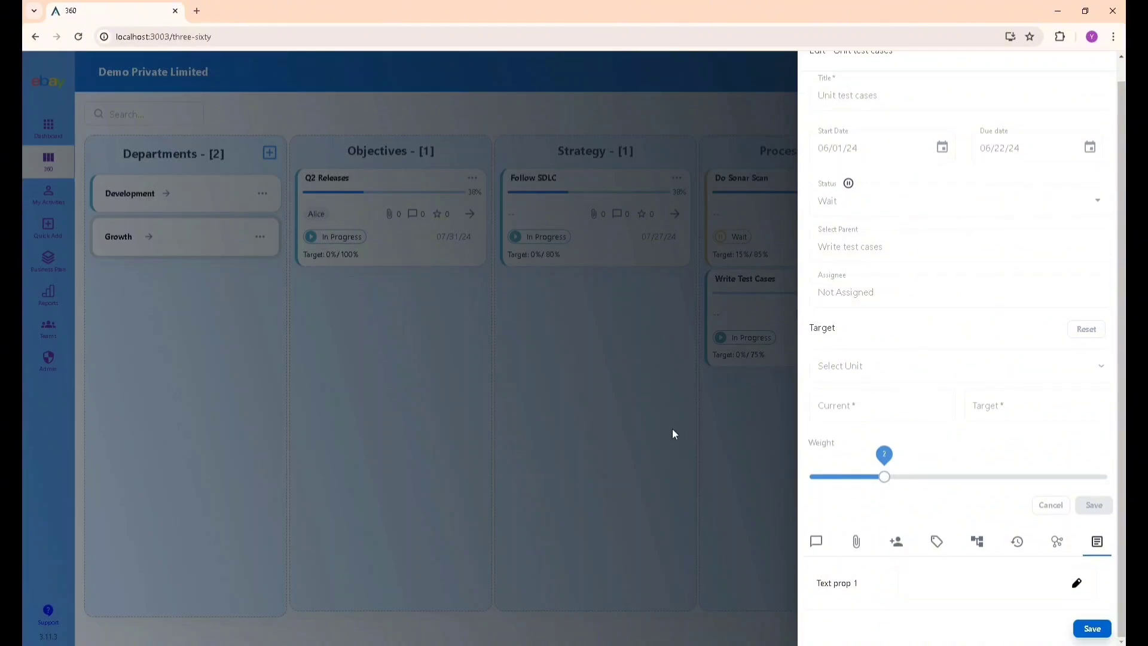
click(380, 345)
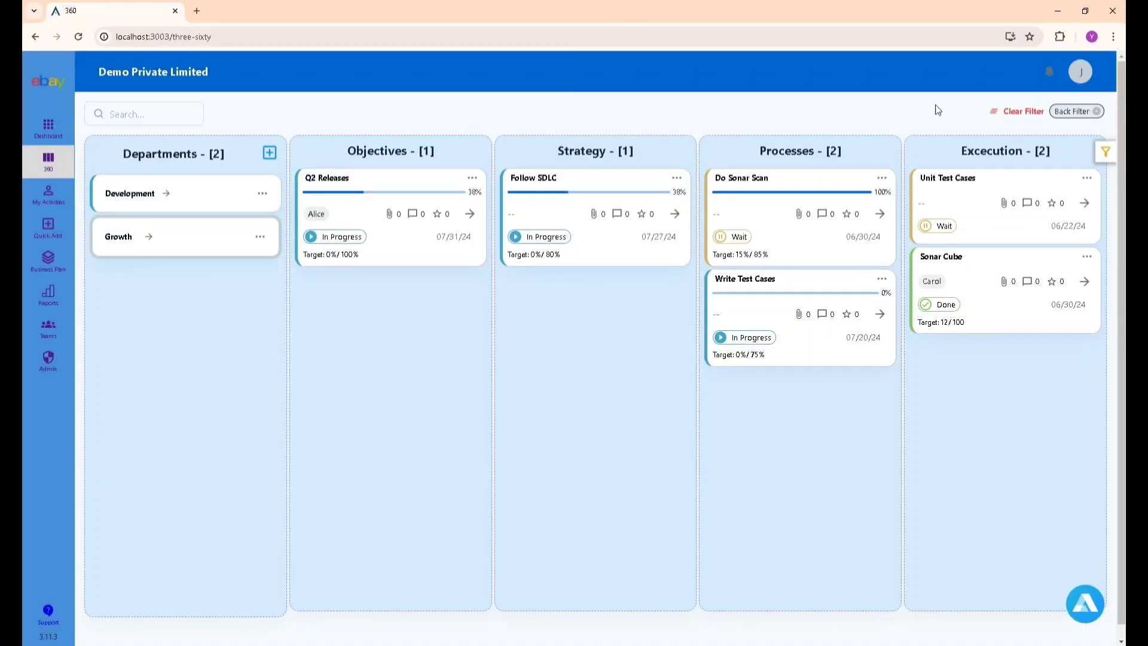
Open the Item Rating form for Unit test cases.
click(1054, 73)
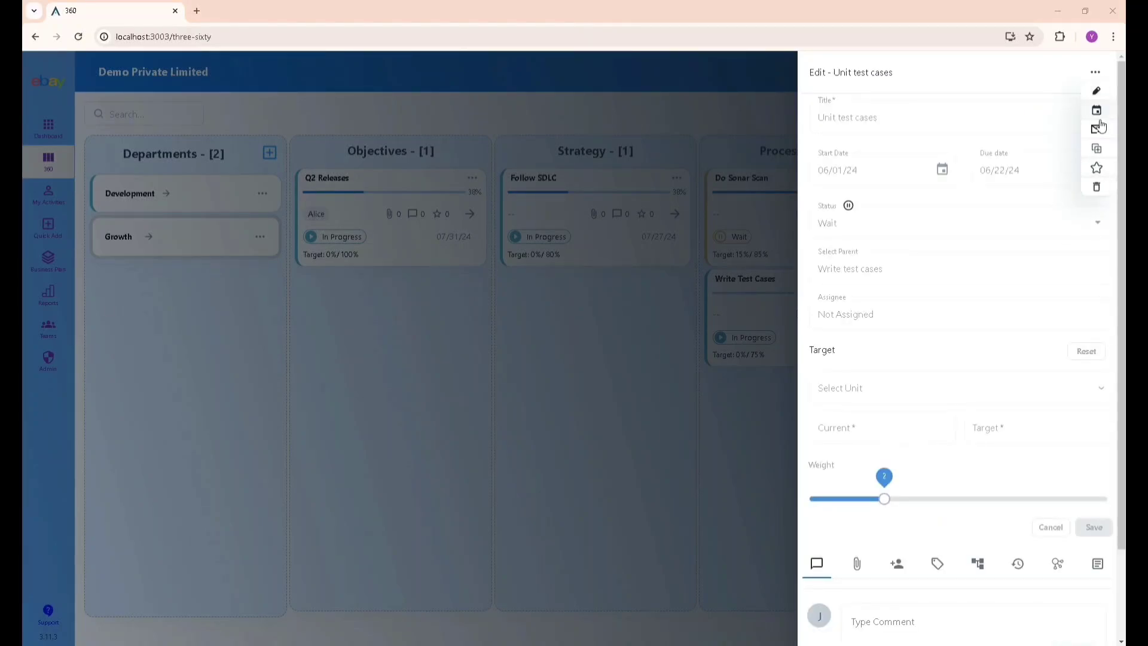
click(1096, 170)
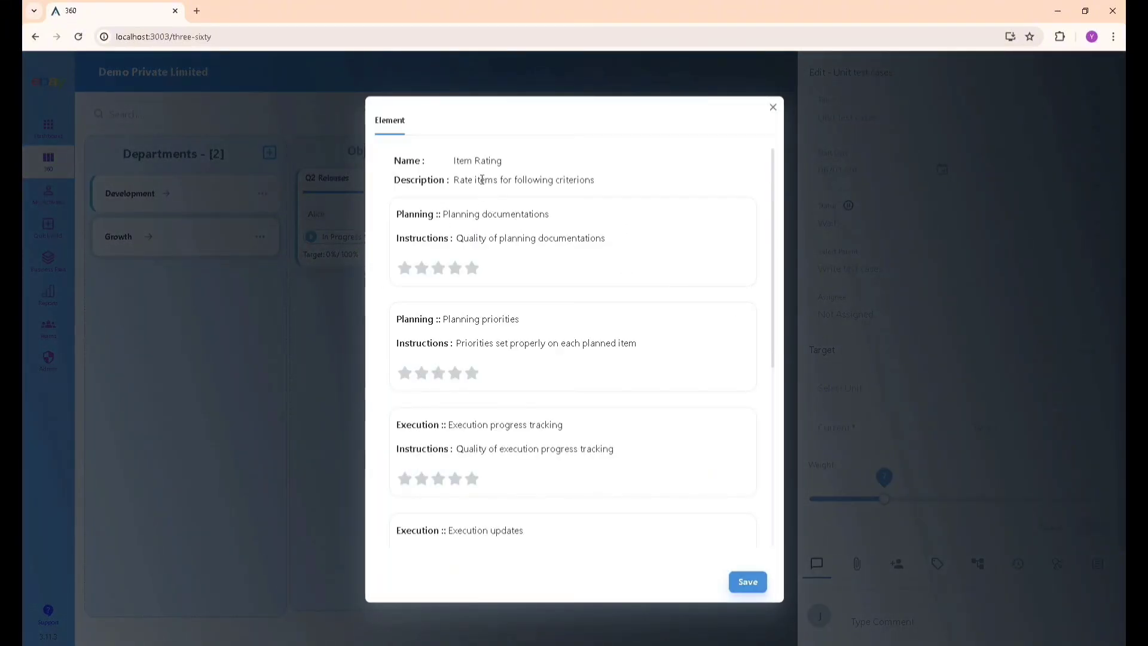
scroll(510, 236, down, 3)
scroll(476, 240, up, 3)
scroll(496, 346, down, 5)
scroll(549, 423, up, 5)
Rate the six criteria 3, 3, 5, 5, 4, 4 stars with comment 'This is going ok' and save.
click(438, 268)
click(438, 373)
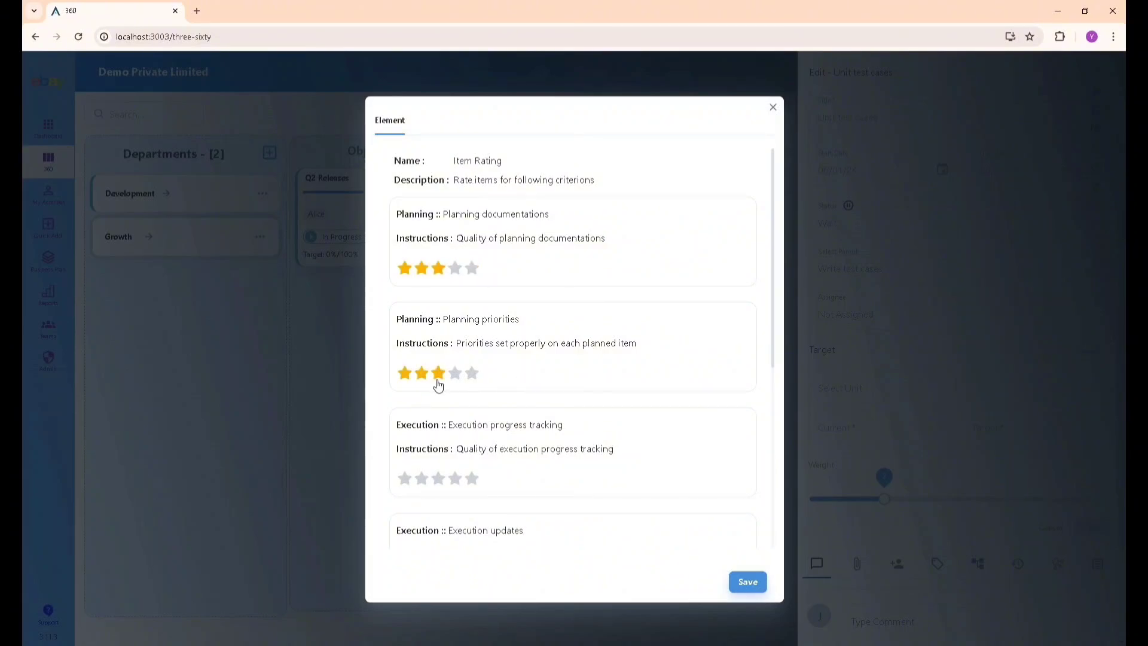
click(471, 479)
scroll(474, 479, down, 5)
click(472, 468)
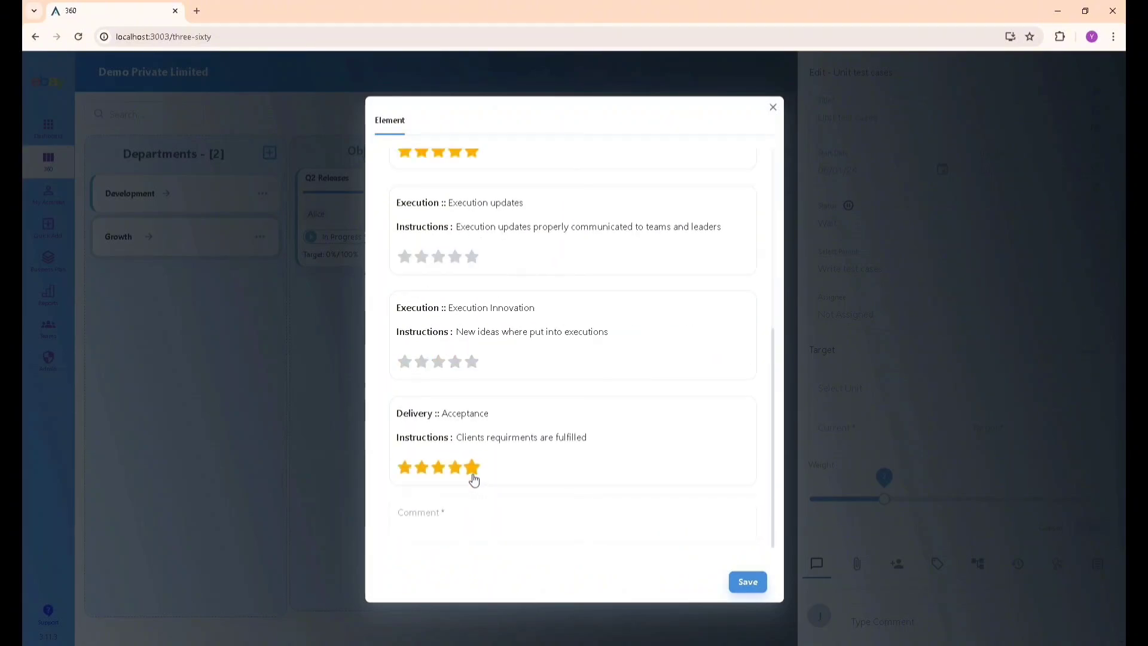
click(455, 361)
click(455, 257)
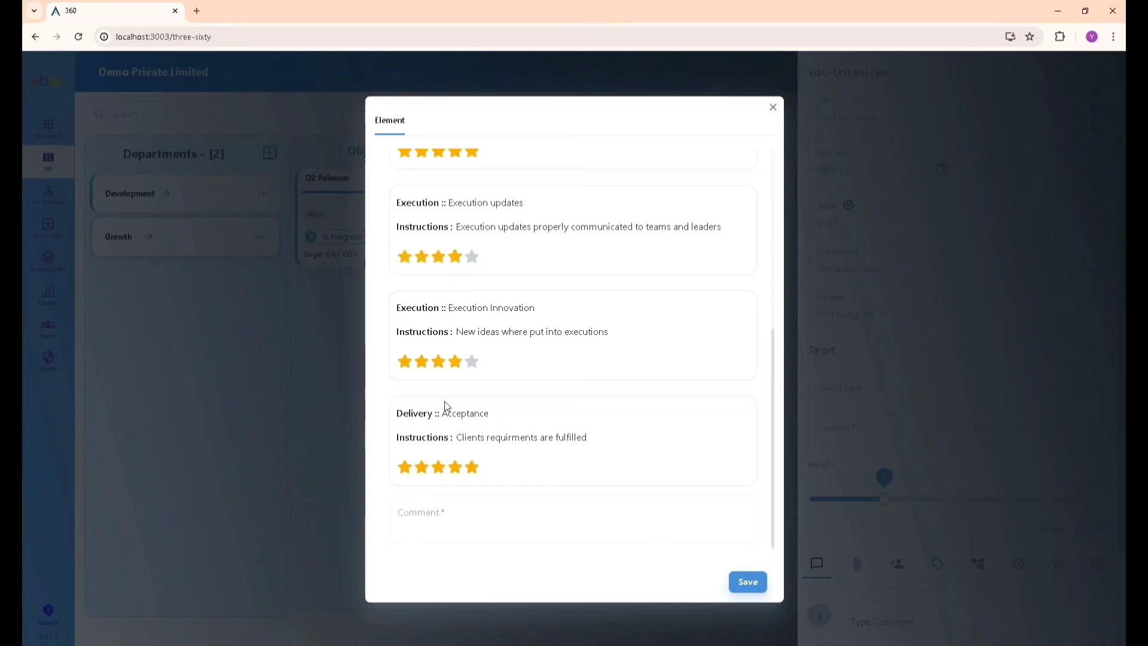
text(This is going ok)
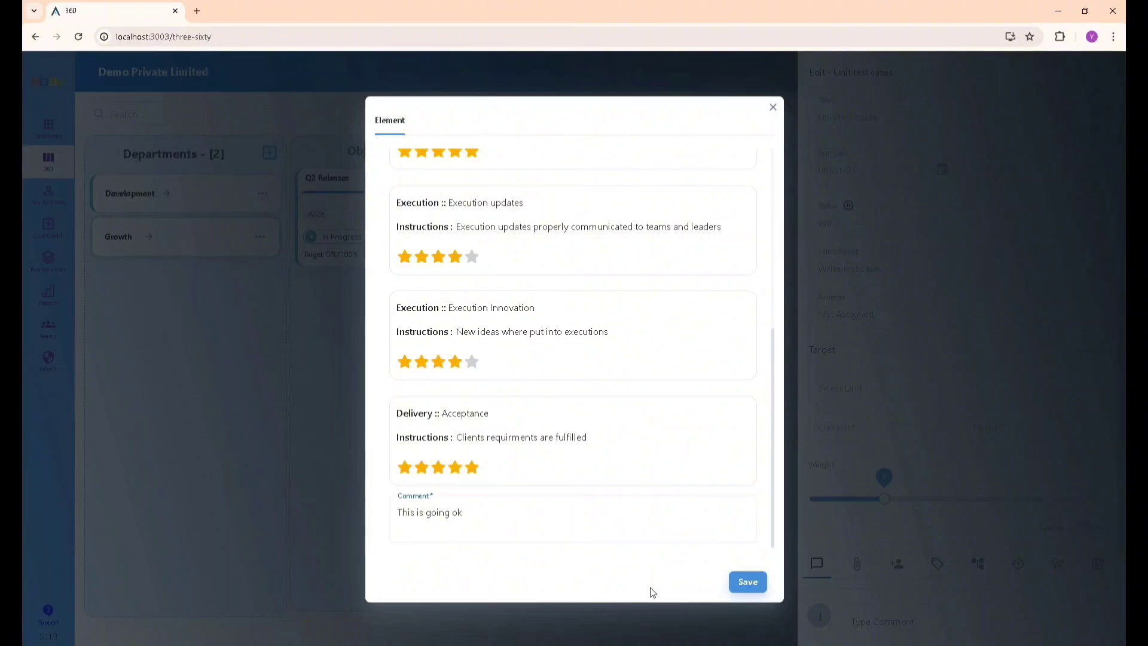
click(740, 585)
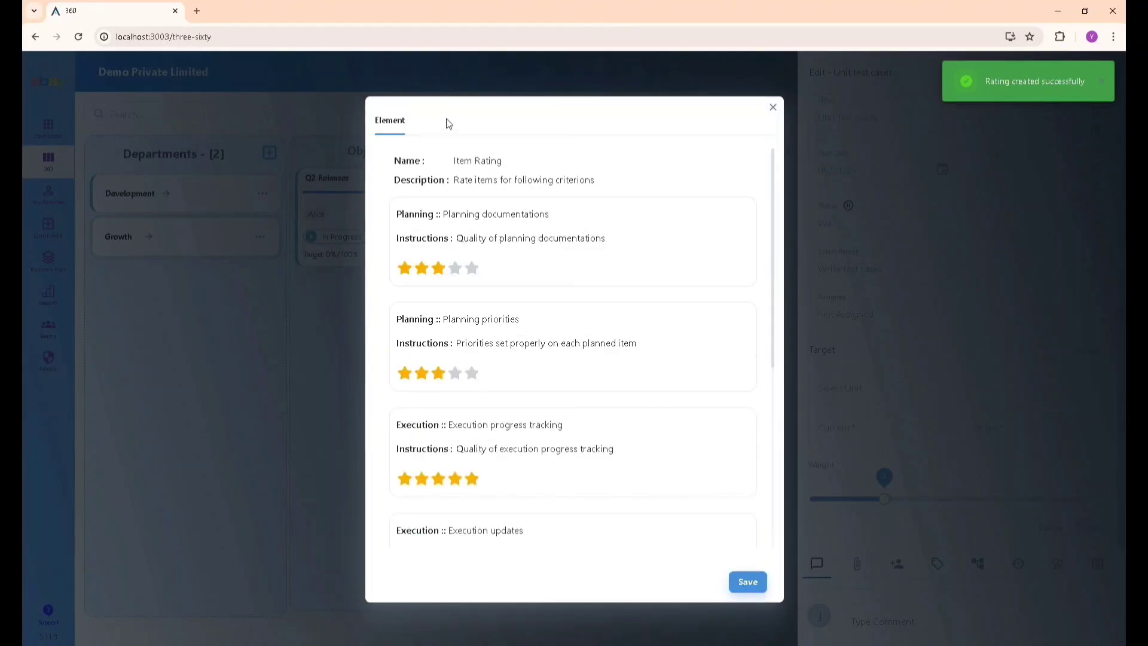
Close and reopen Unit test cases and its rating to confirm the saved scores.
click(773, 108)
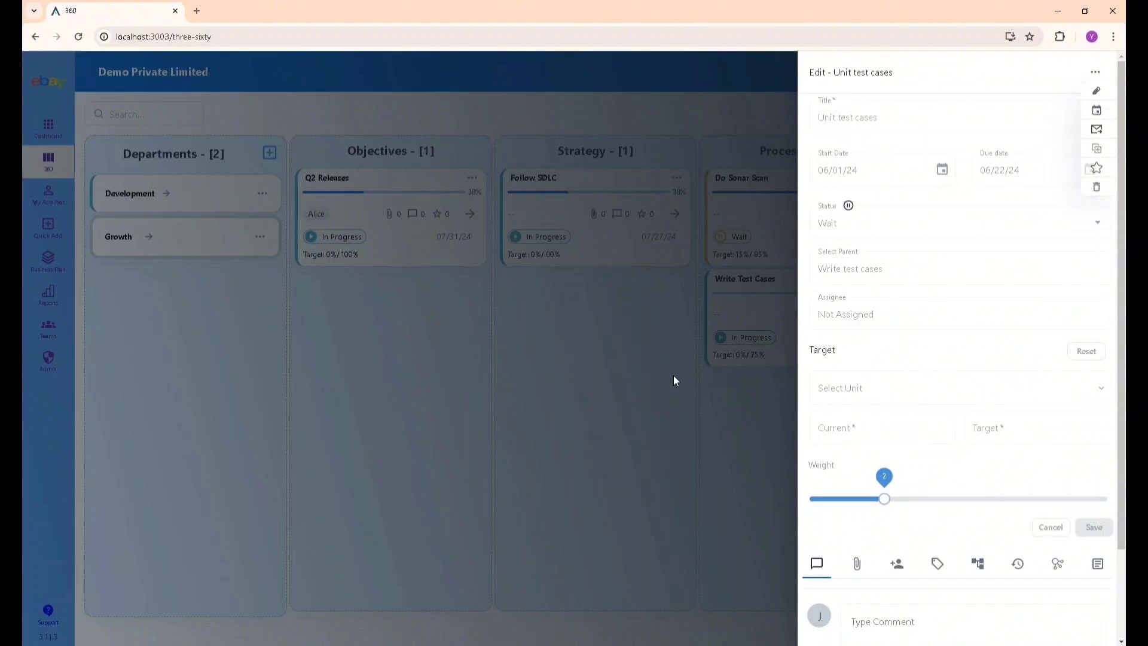
click(647, 424)
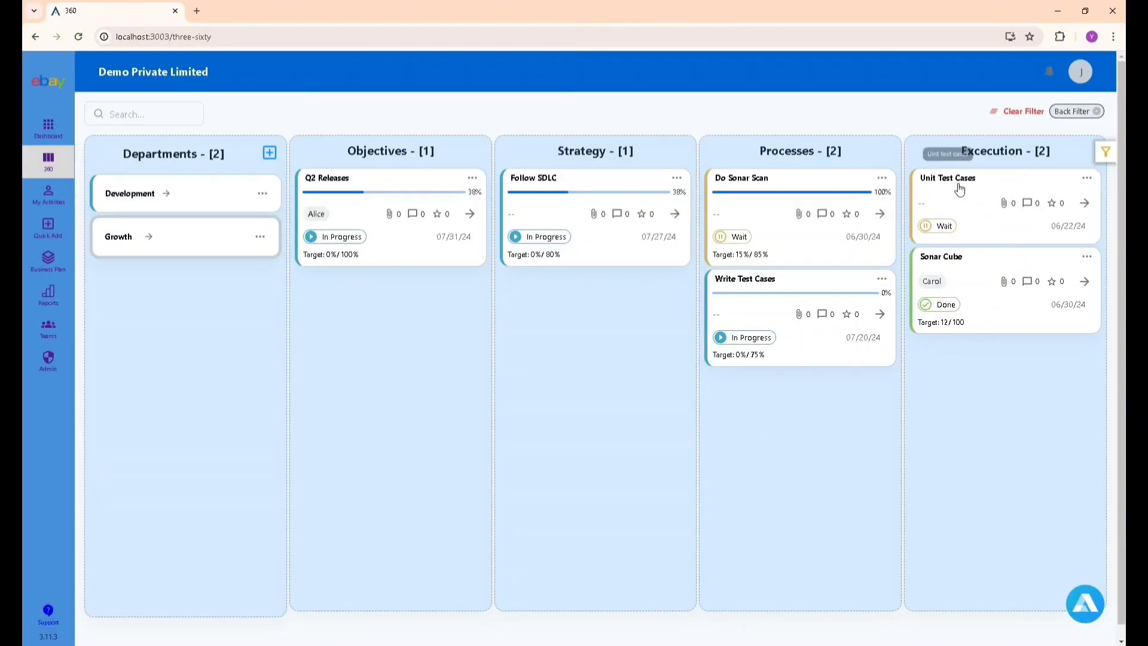
click(963, 188)
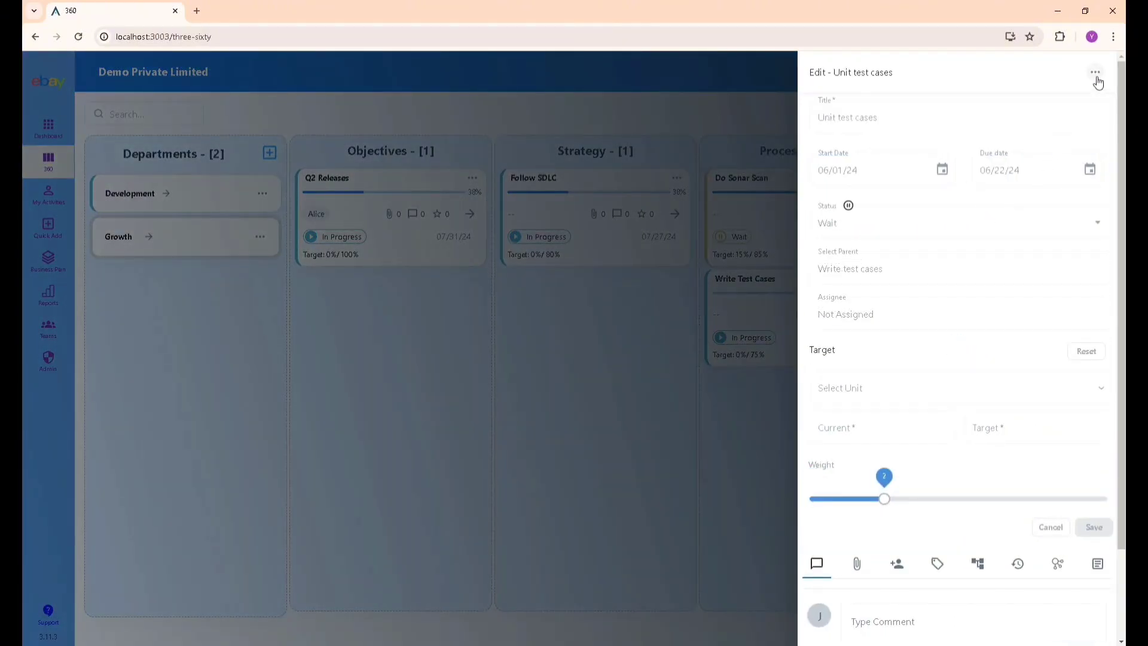
mouse_move(1095, 75)
click(1096, 168)
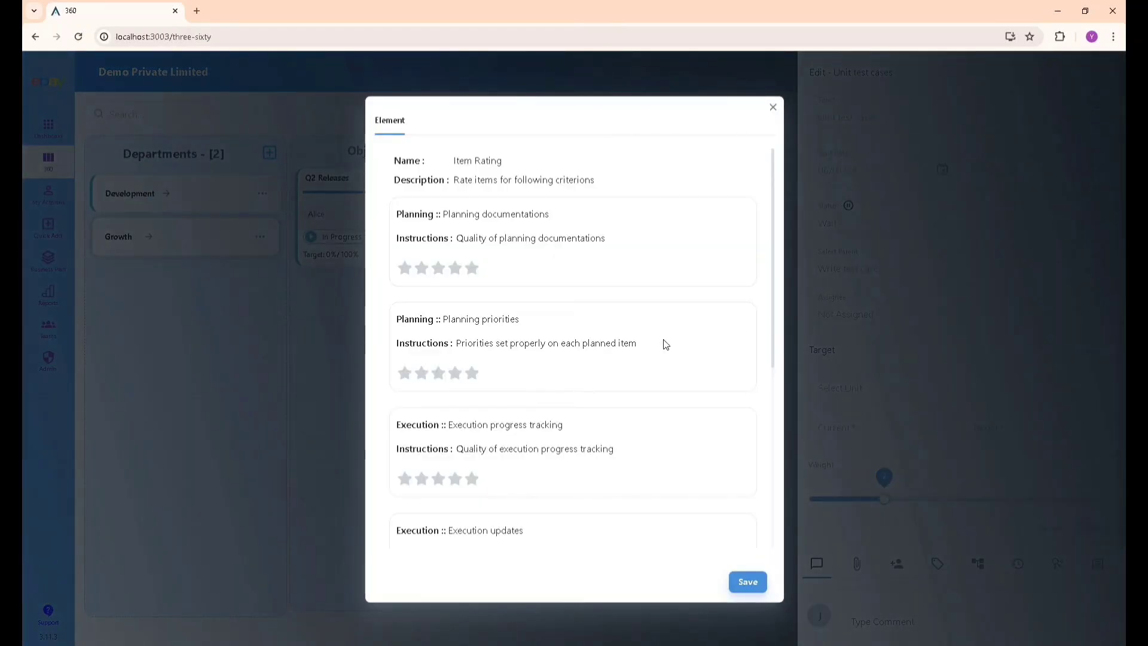
scroll(427, 327, down, 5)
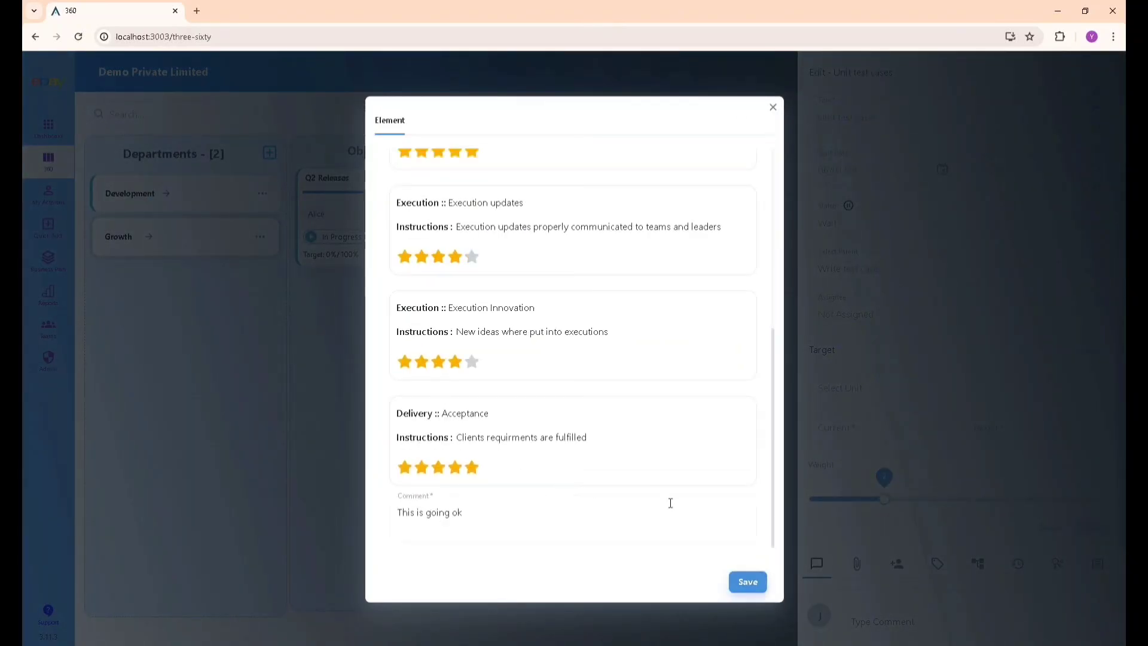
click(773, 107)
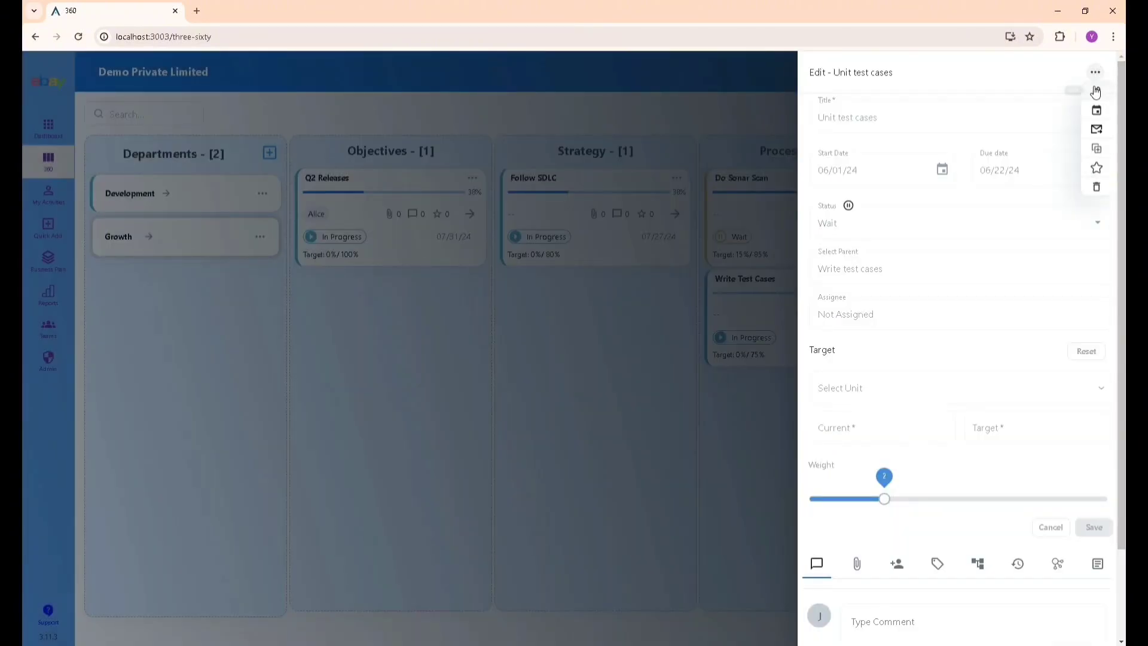
Assign Unit test cases to a new user with reason 'Need to get it quickly' and save.
click(904, 319)
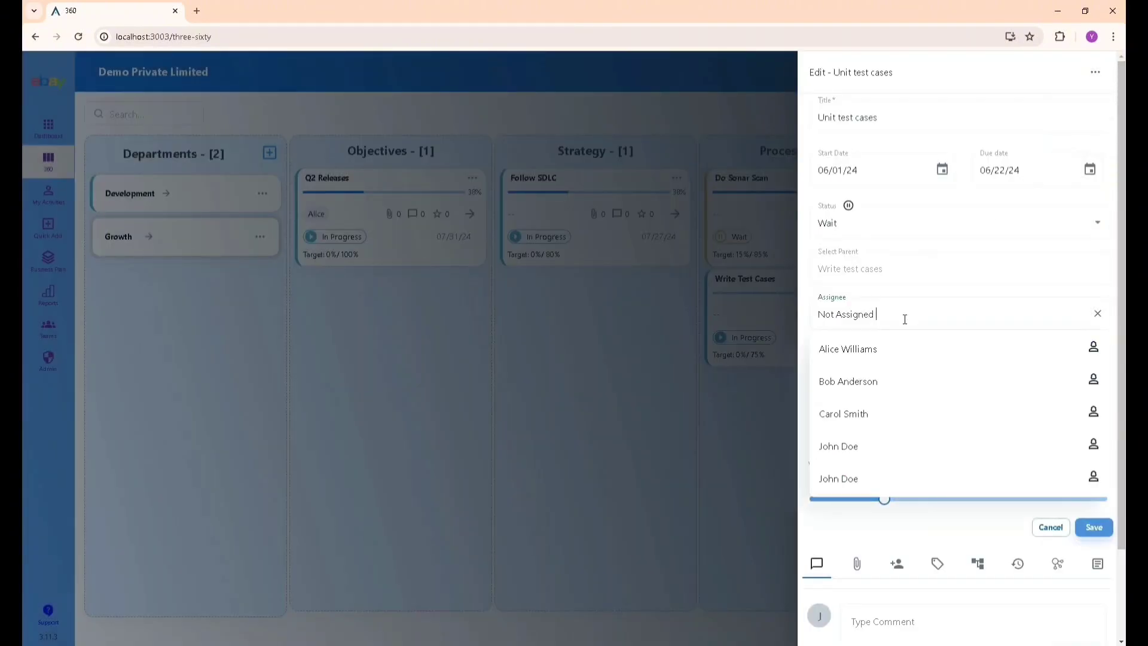
click(888, 383)
click(628, 323)
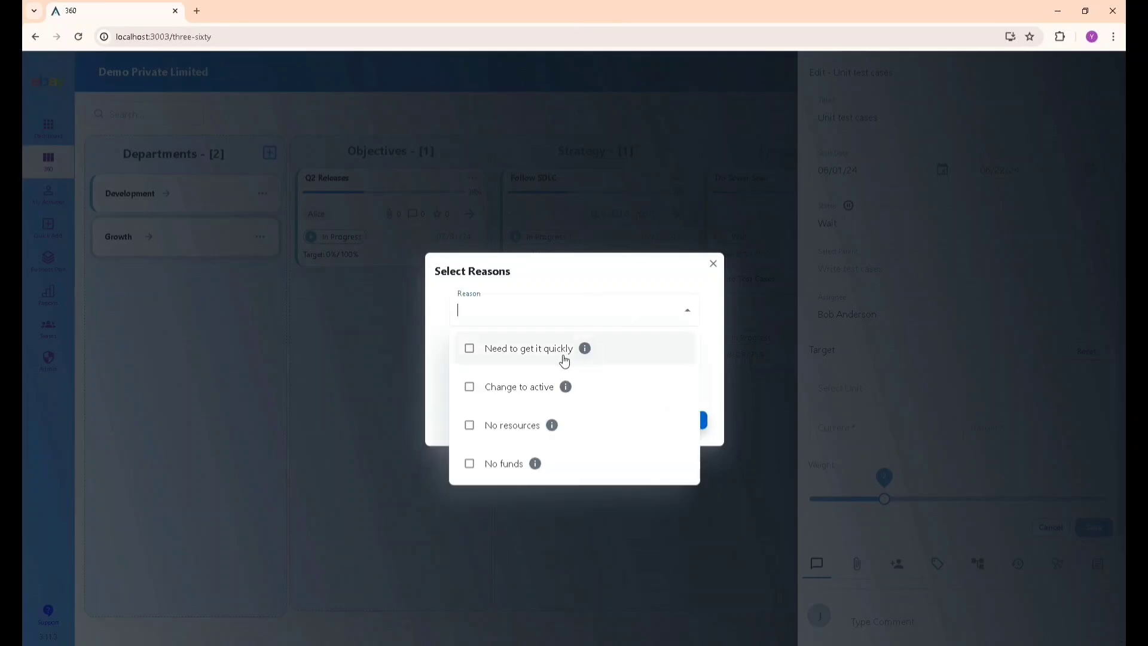
click(565, 353)
click(627, 305)
click(688, 422)
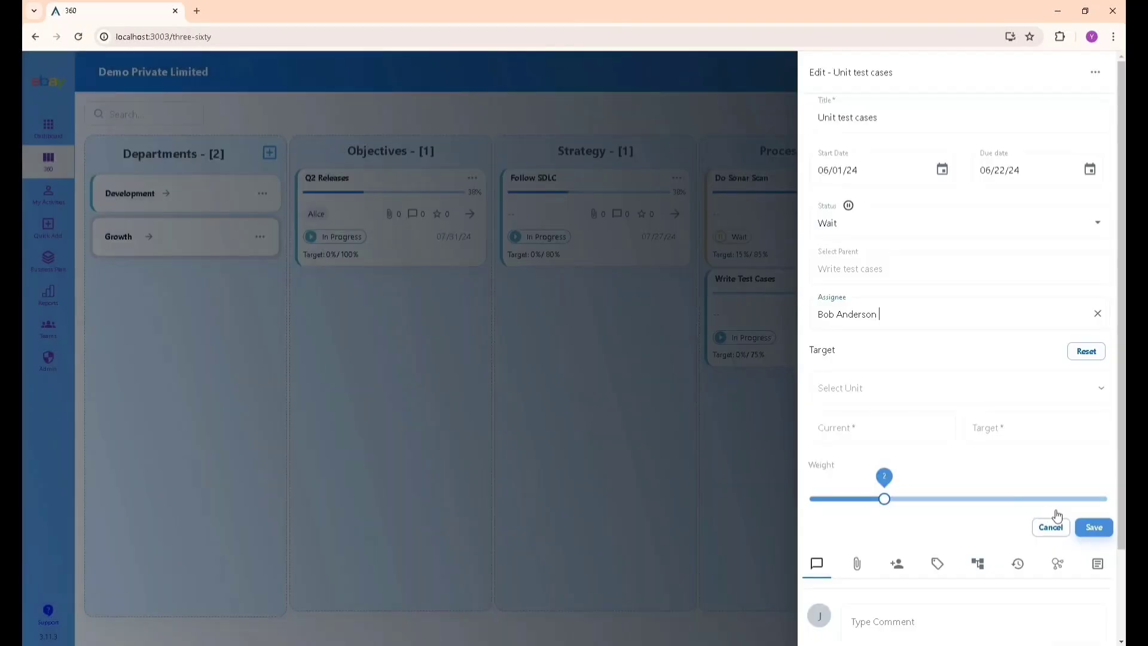
click(1094, 527)
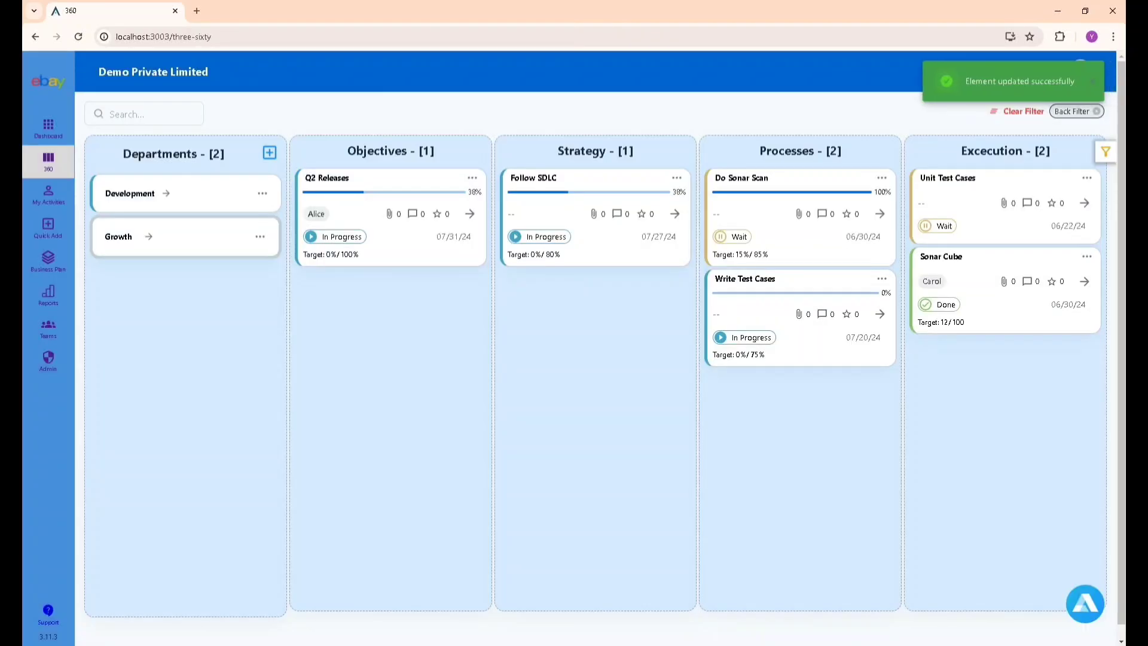
Reopen the Unit test cases task and check its extra actions menu.
click(957, 177)
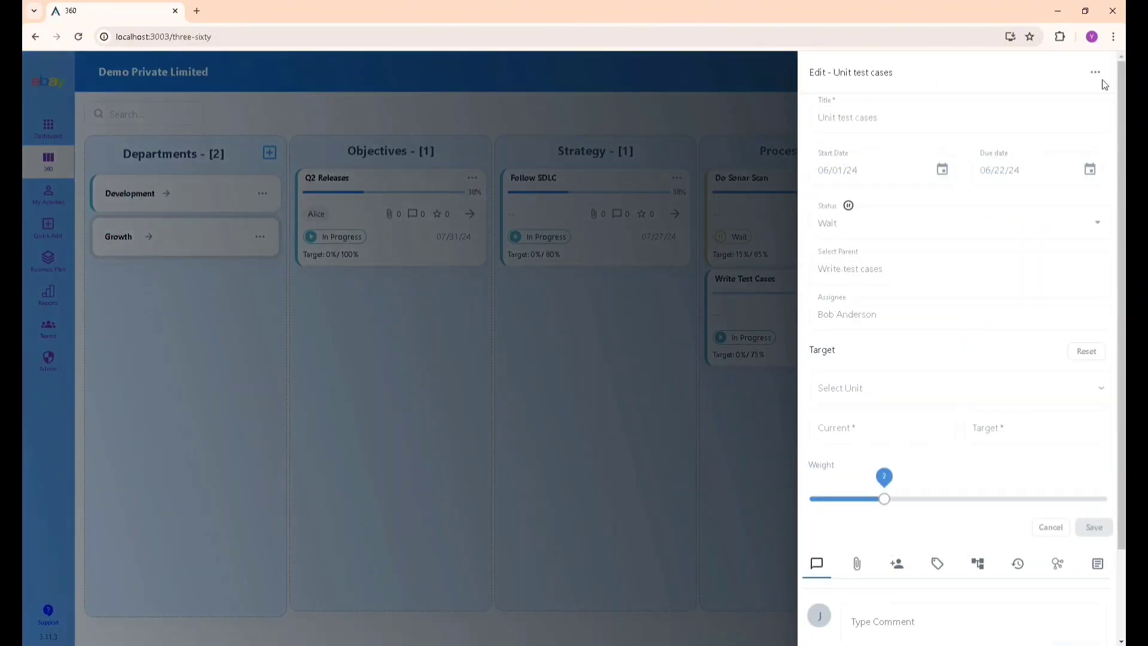
click(1095, 72)
click(960, 314)
In the Member rating, give Quality 3, Timelines 5, Engagement 5 and Team Building 2 stars.
click(1095, 72)
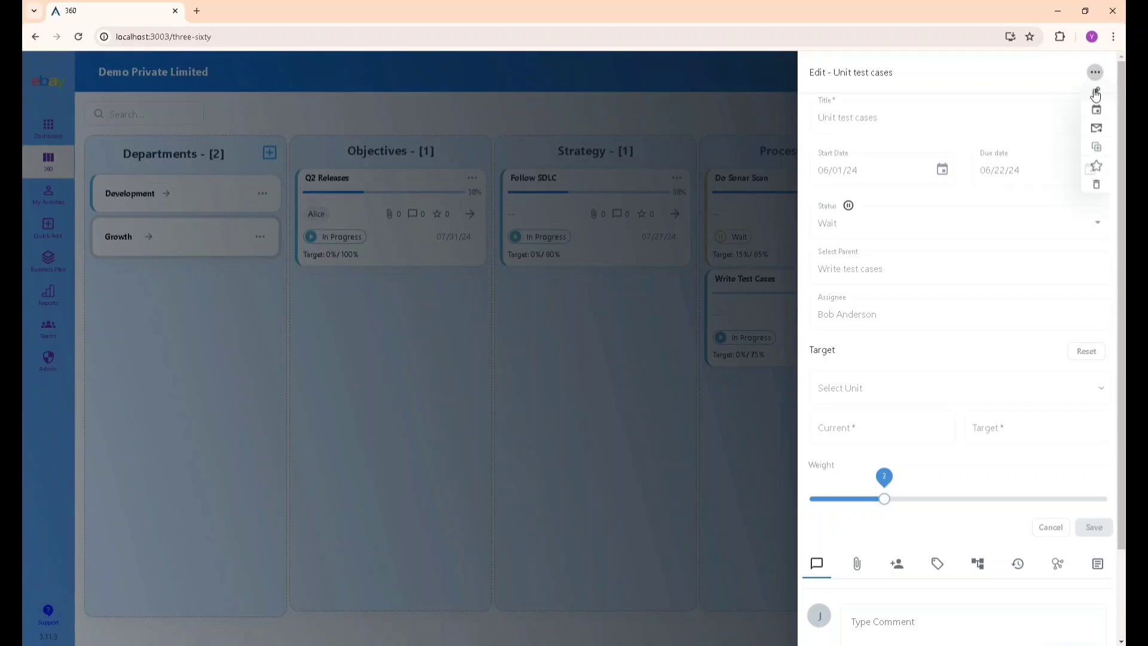
click(1101, 168)
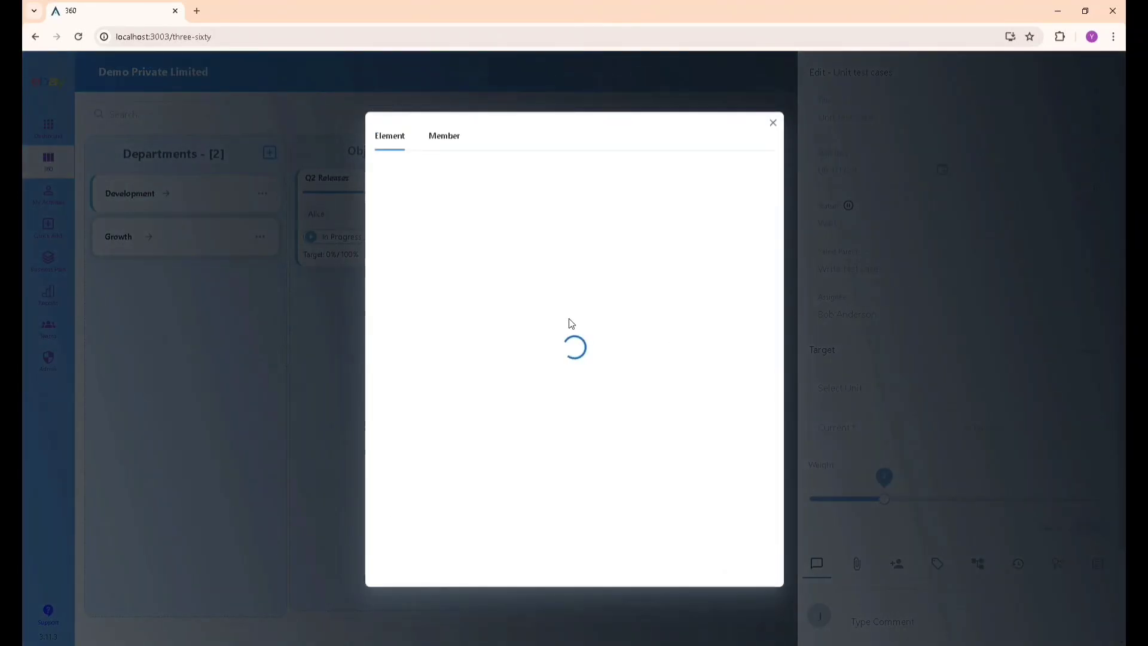
click(442, 119)
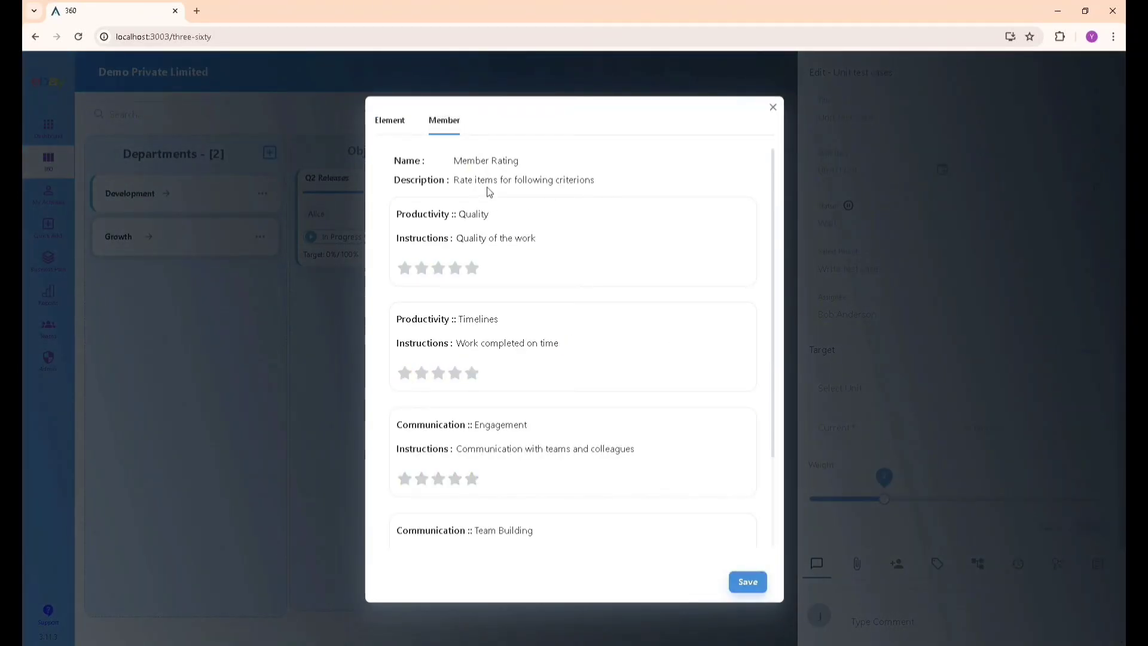
click(438, 268)
click(472, 374)
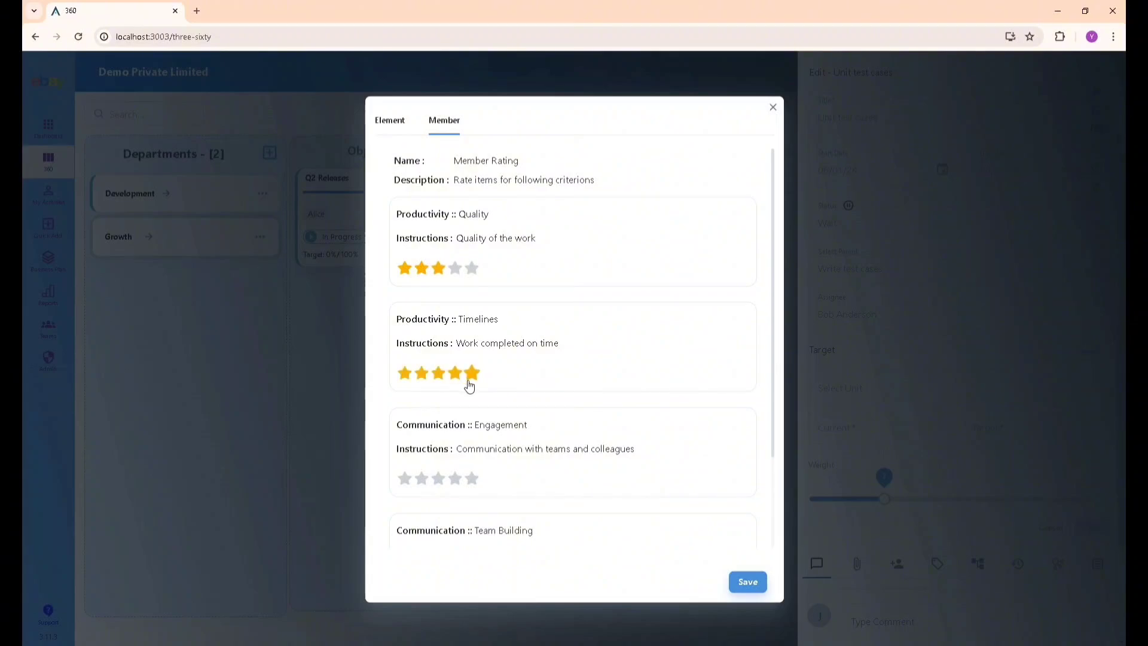
click(455, 478)
click(472, 478)
scroll(460, 480, down, 2)
click(423, 467)
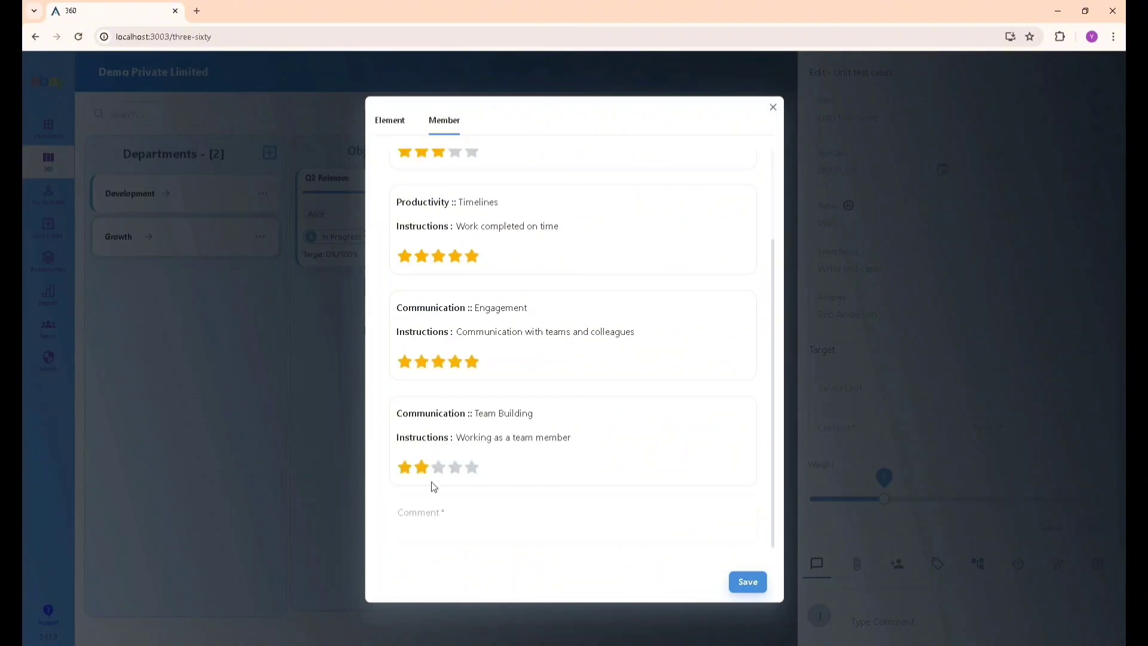
Add the member rating comment 'Assignee to doinjo', then close the rating window.
click(446, 513)
text(This is)
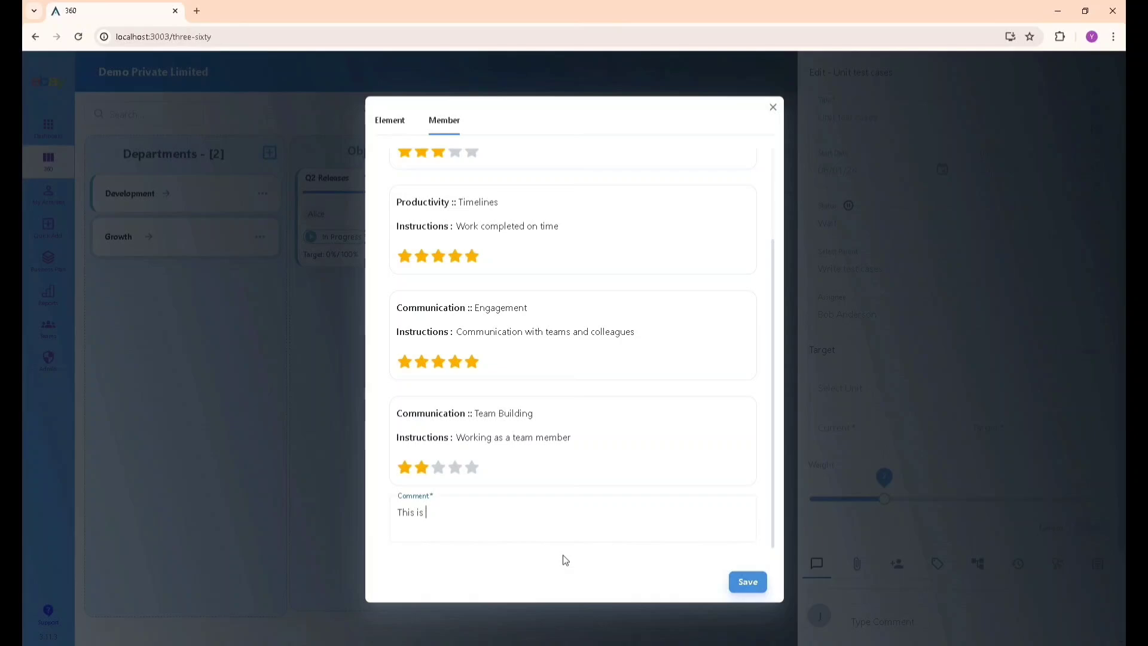
key(BackSpace)
key(BackSpace)
key(BackSpace)
key(BackSpace)
key(BackSpace)
key(BackSpace)
key(BackSpace)
text(Assignee to  doinjo)
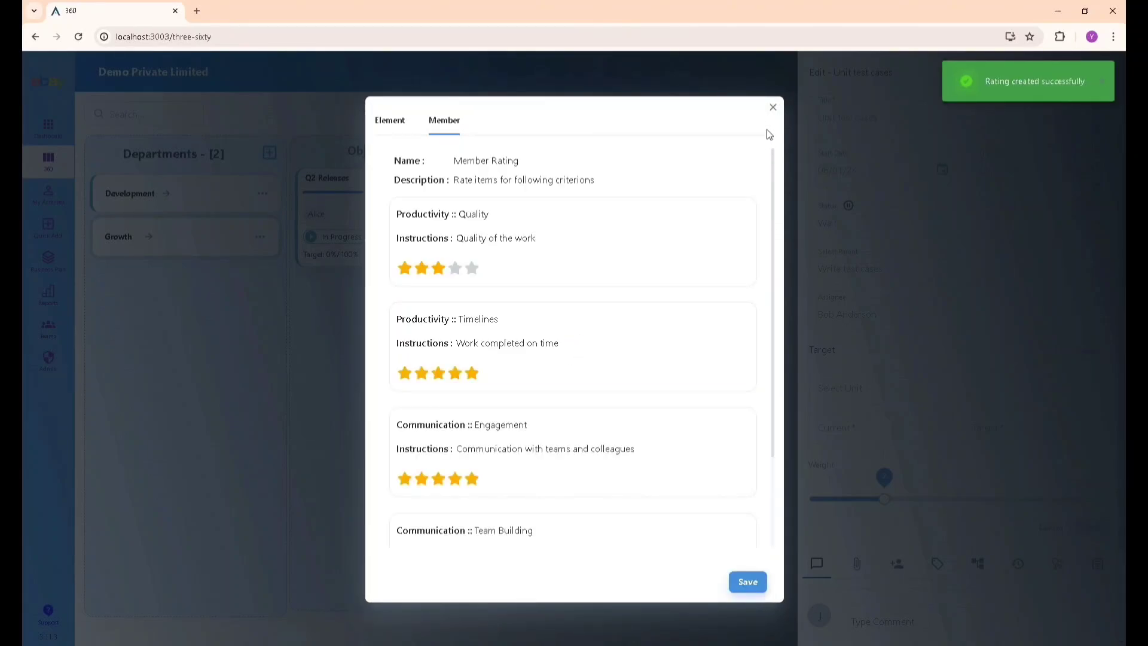
click(401, 119)
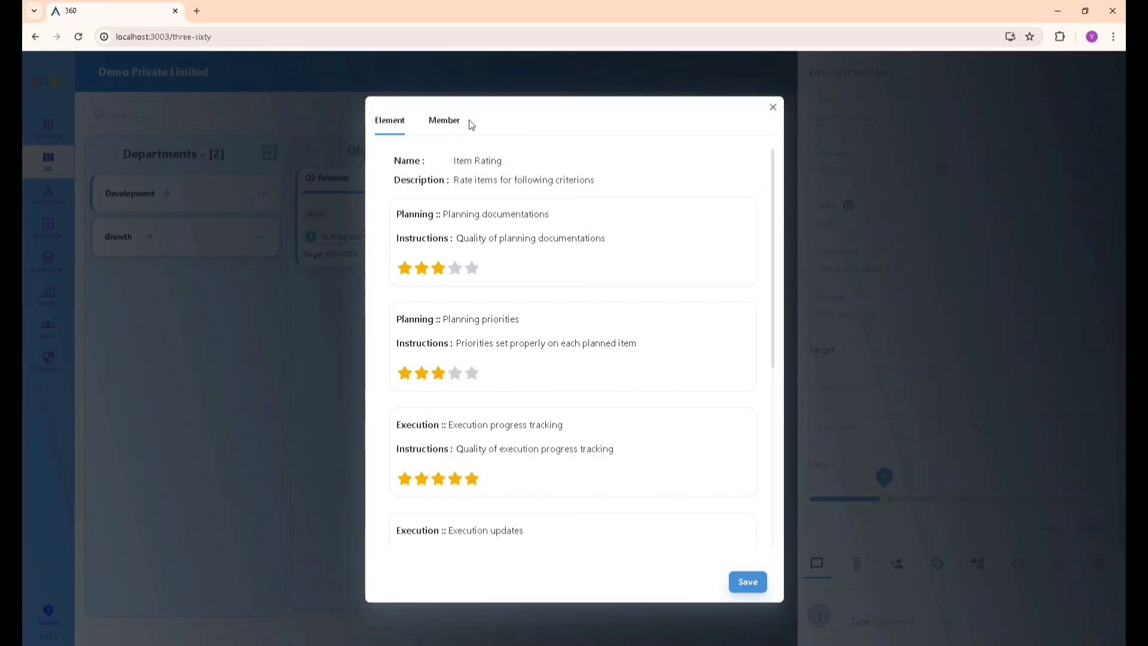
click(773, 108)
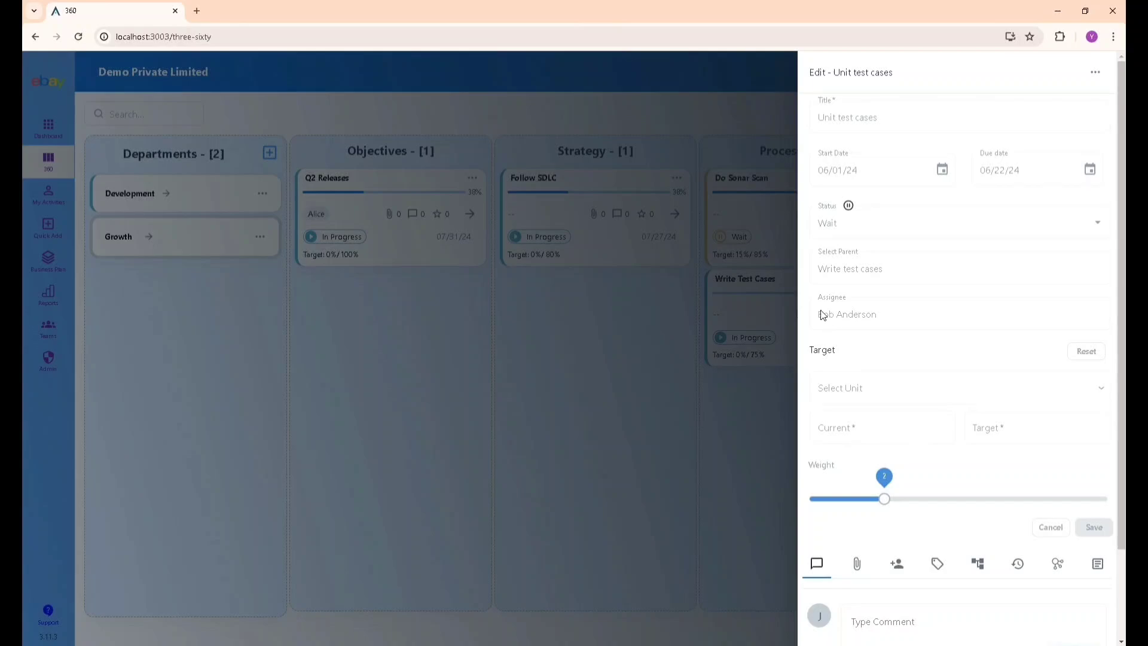
drag(823, 314, 929, 317)
Close the edit panel and sign back in with the account email and password.
click(459, 452)
click(1083, 74)
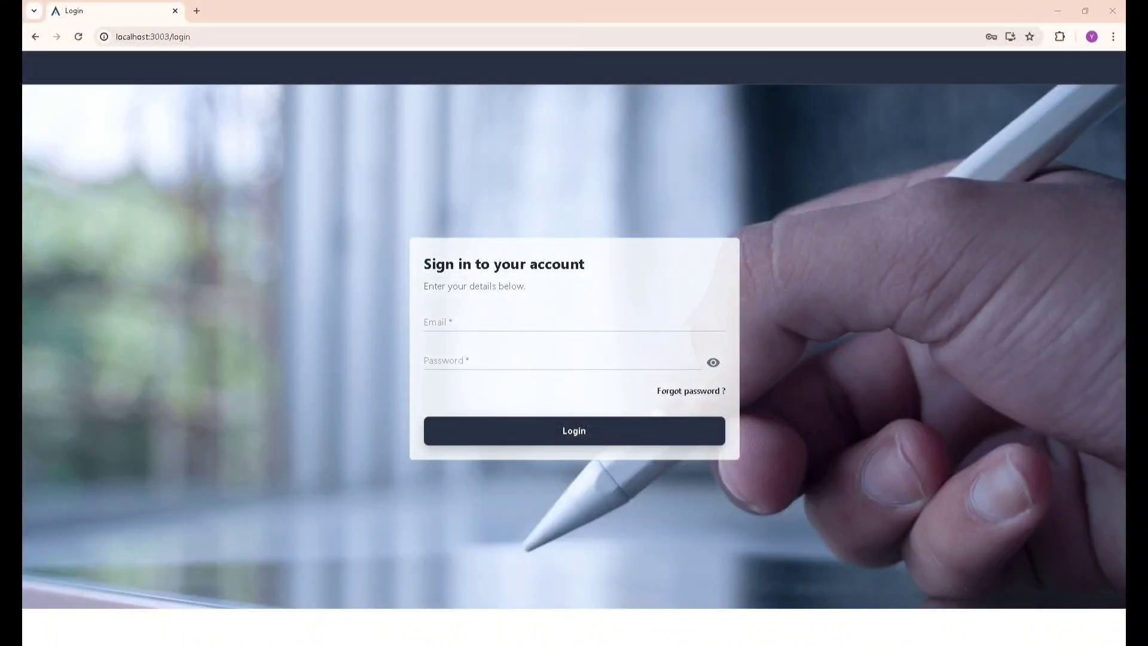
click(458, 323)
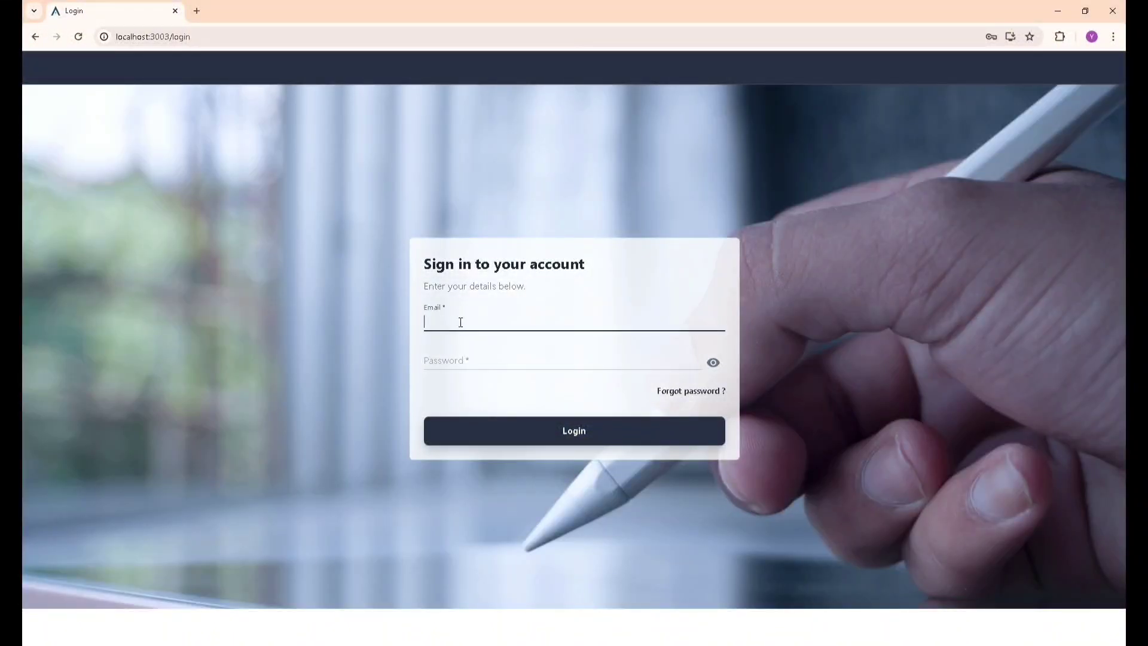
text(bob.anderson@example.com)
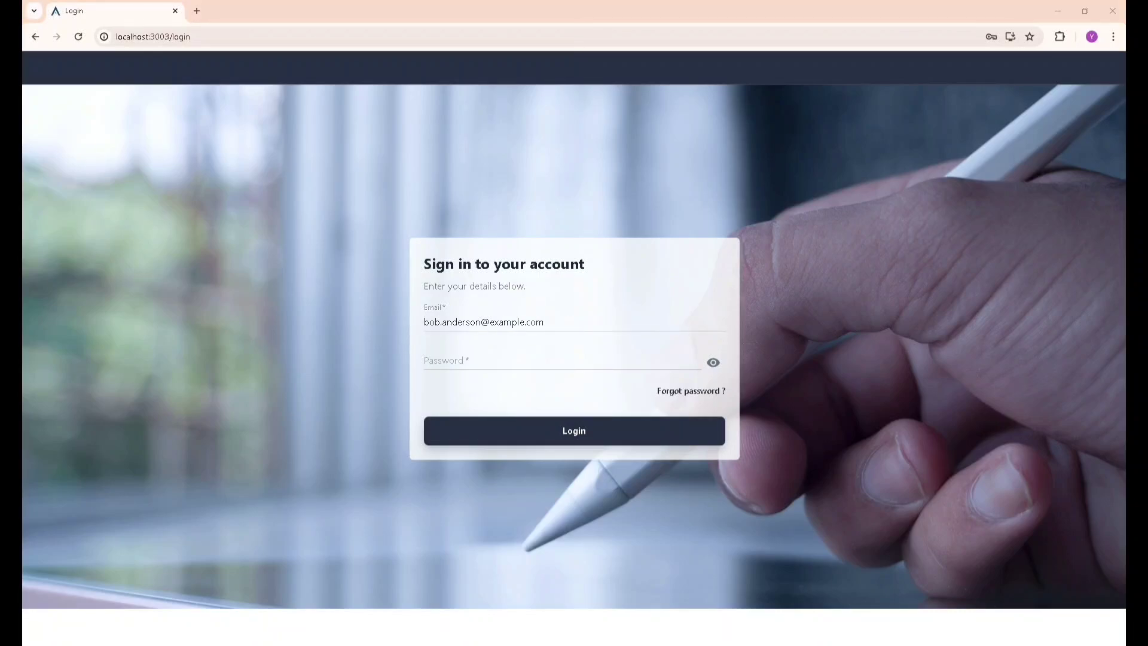
click(482, 361)
text(password)
click(501, 429)
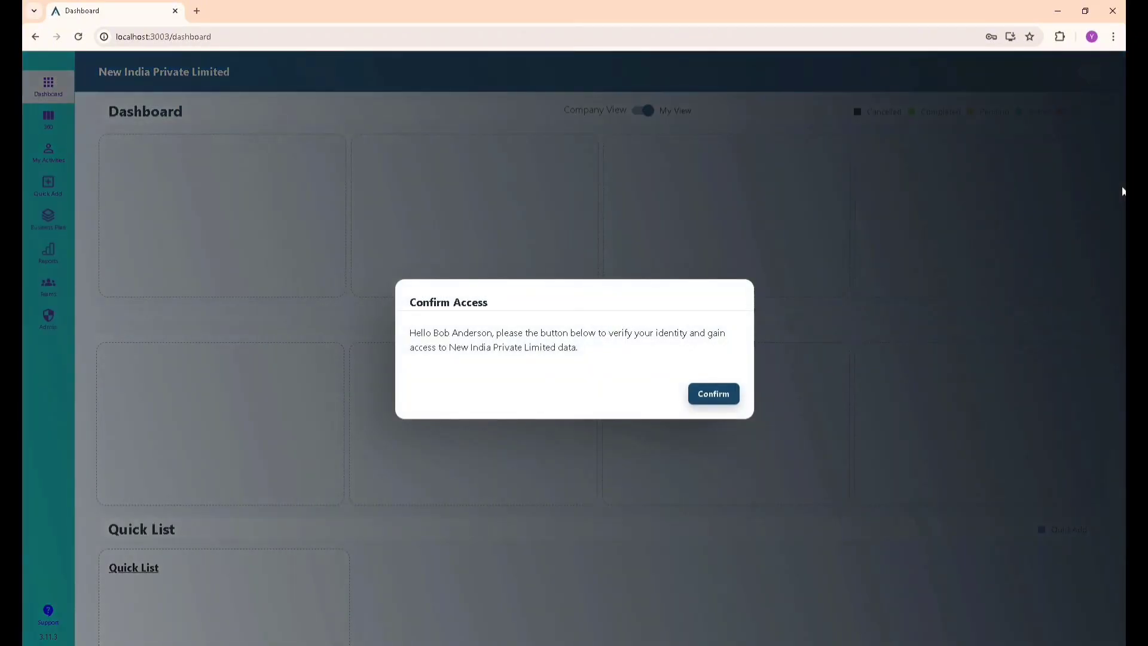
Confirm access to New India Private Limited, review the prospect pipeline and pitch deck notifications, then go to 360.
click(737, 404)
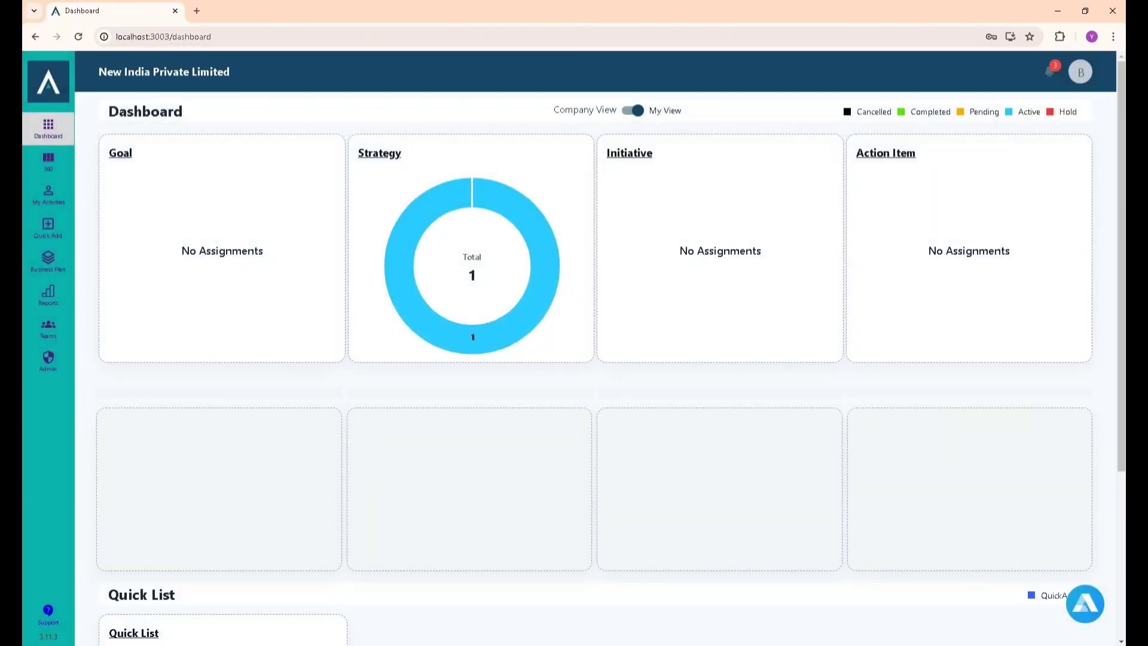
click(1052, 70)
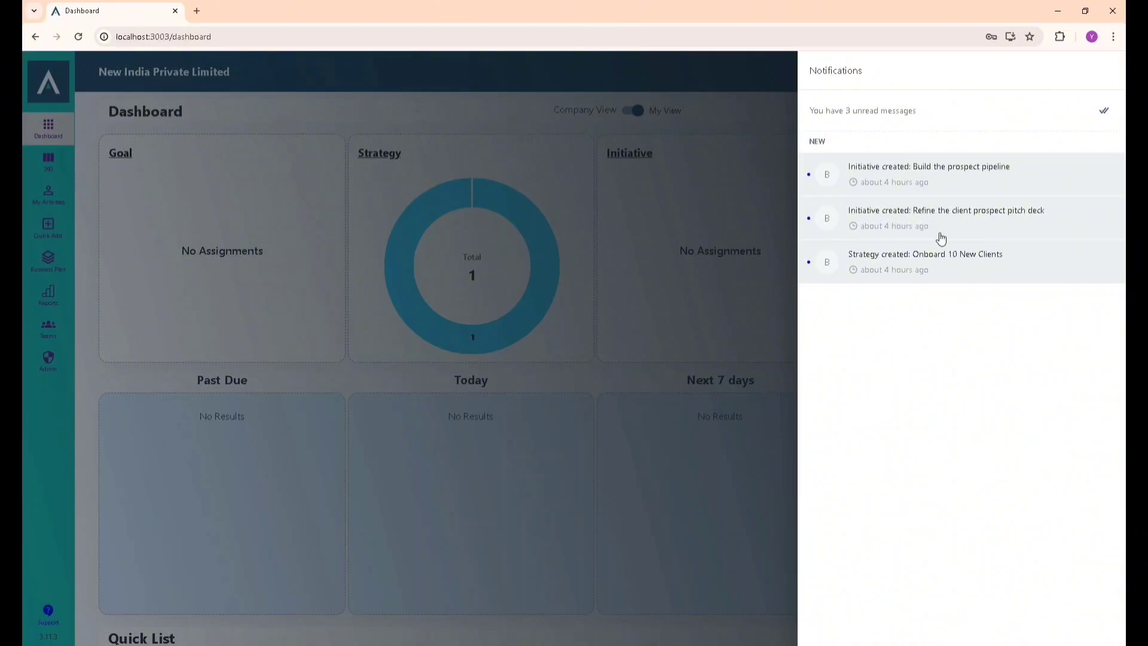
click(910, 190)
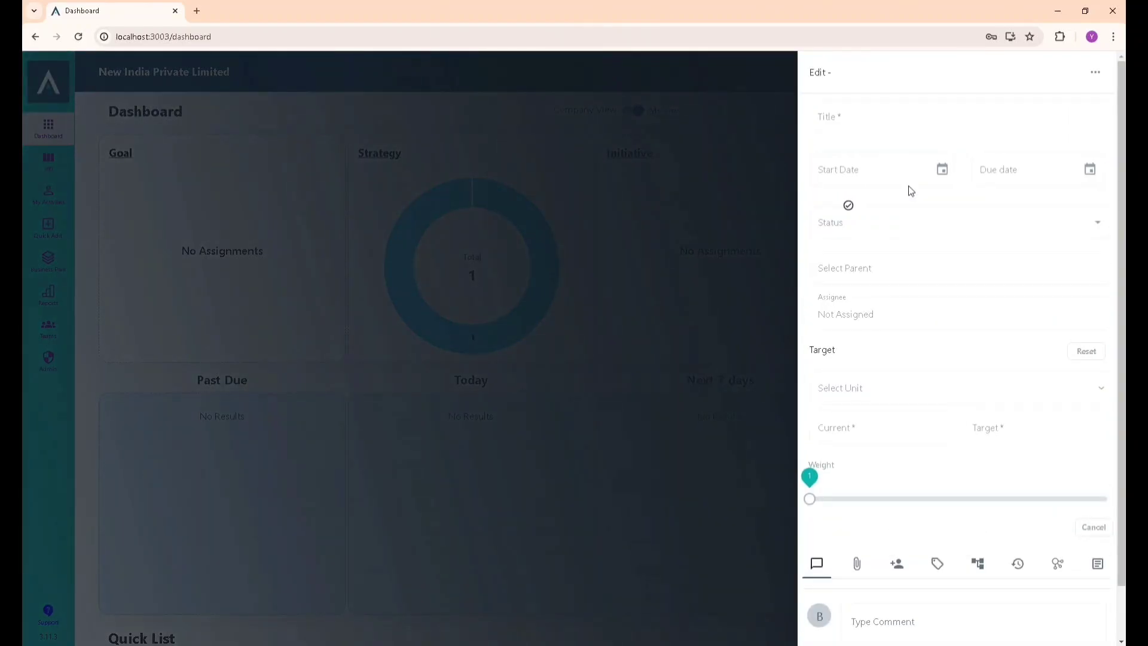
click(644, 402)
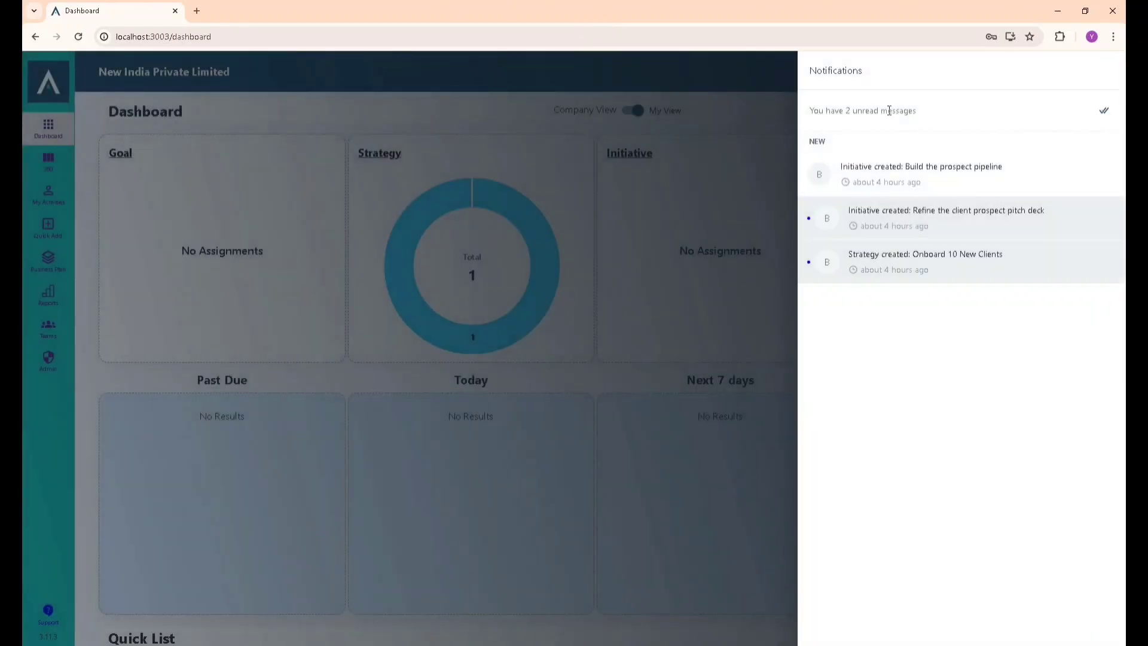
click(877, 222)
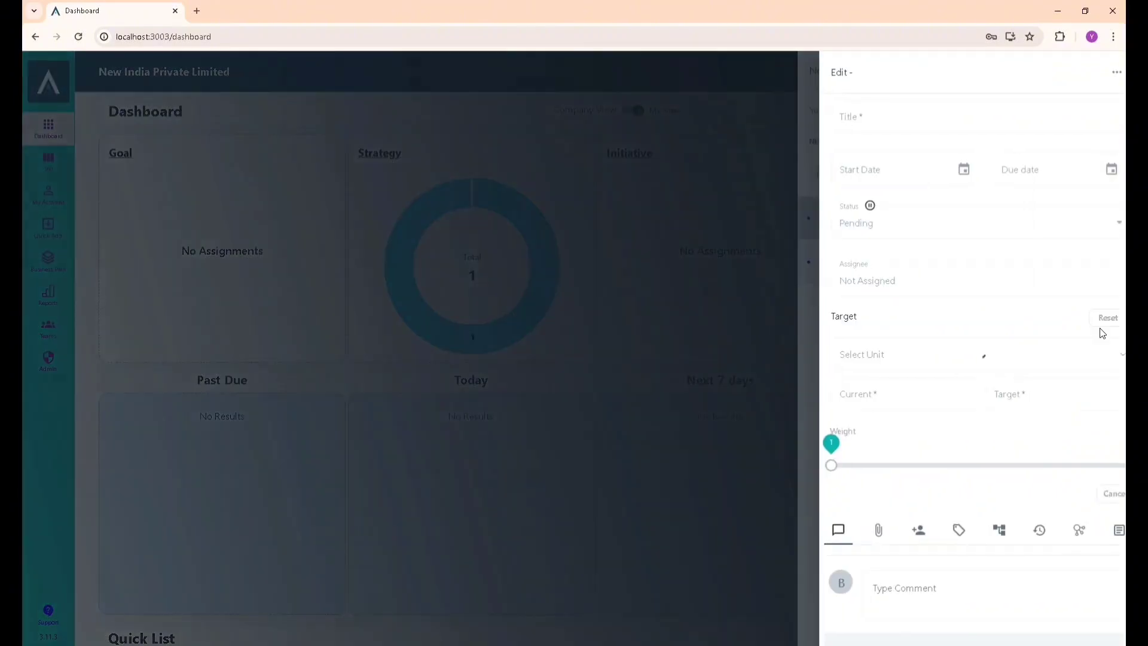
click(703, 388)
click(150, 259)
click(49, 161)
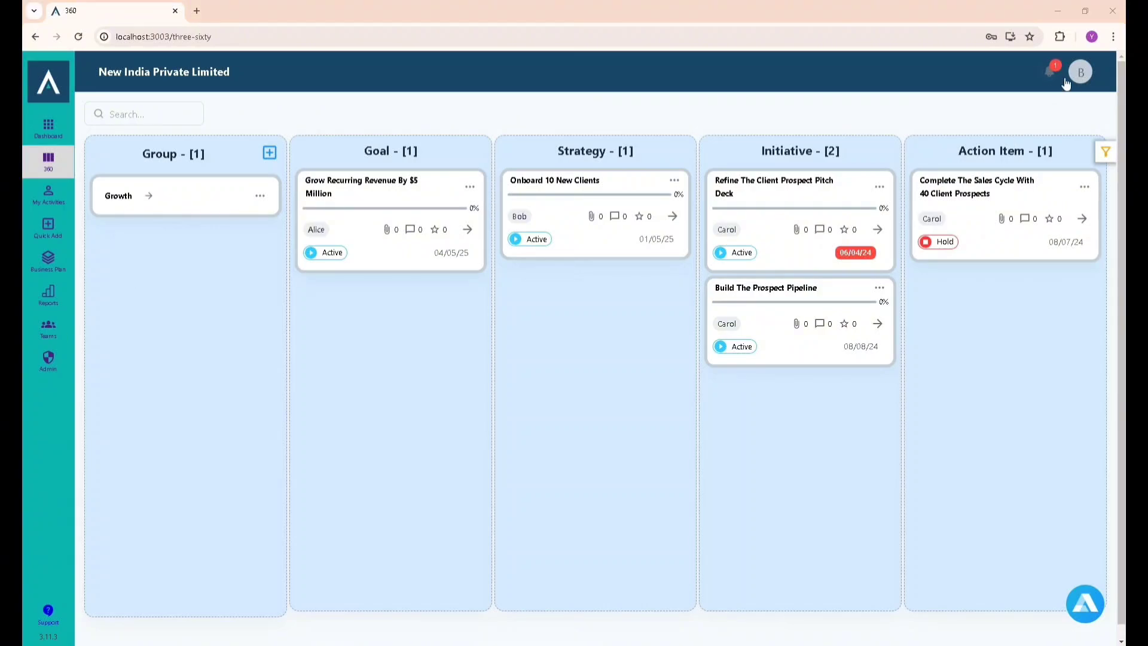
Switch the account to Demo Private Limited and confirm access.
click(1083, 74)
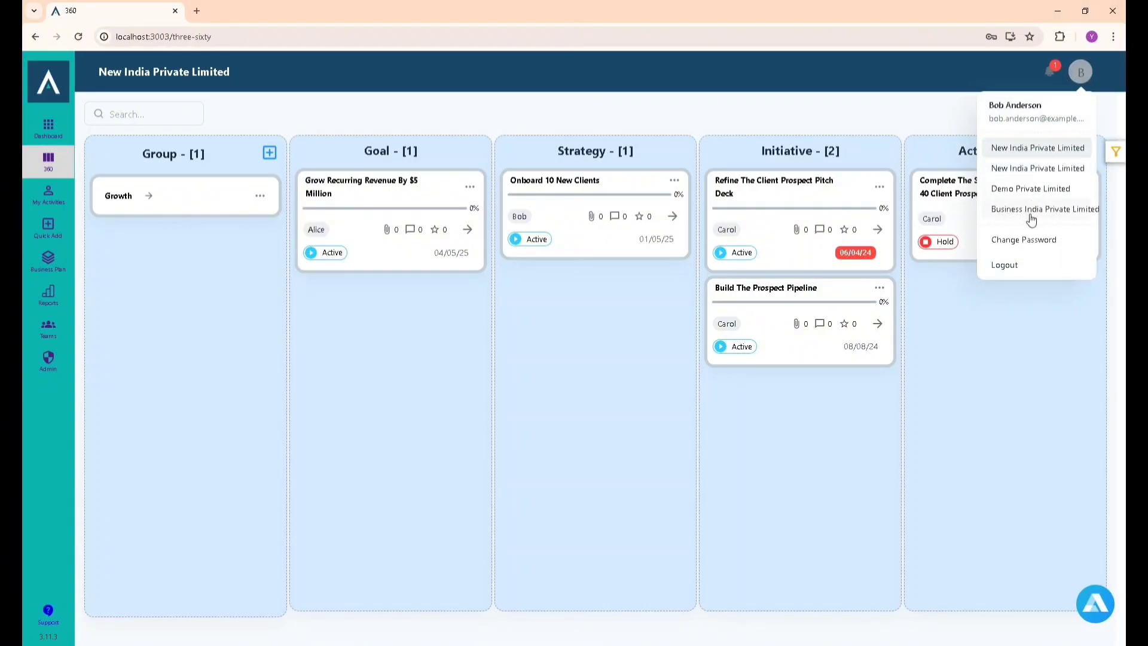
click(1031, 190)
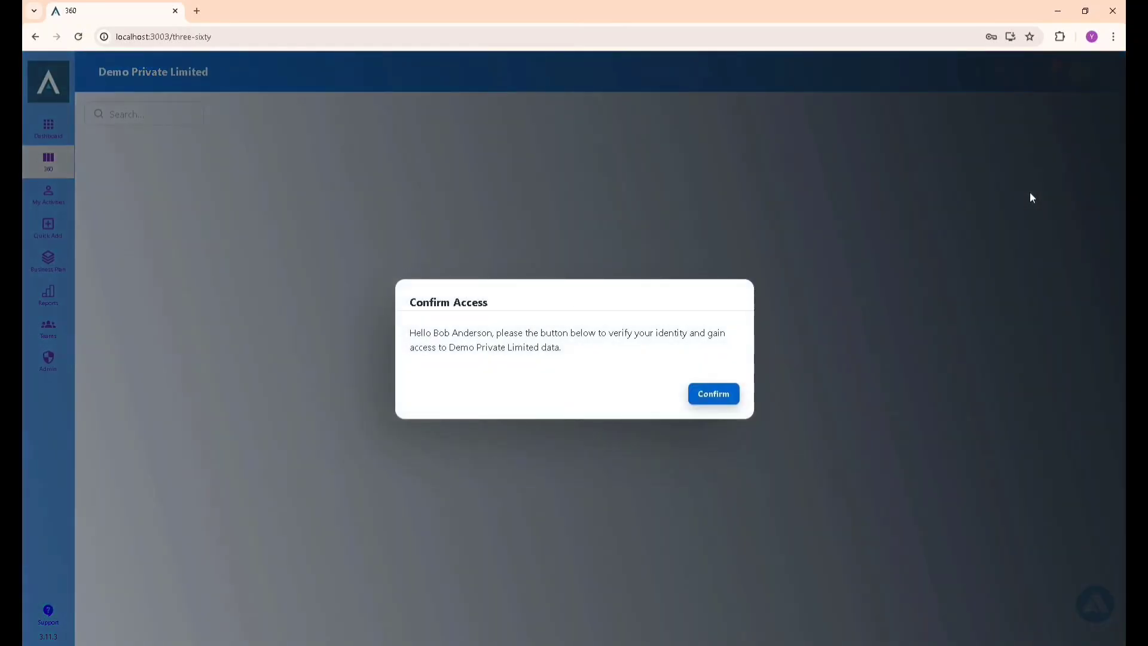
click(717, 397)
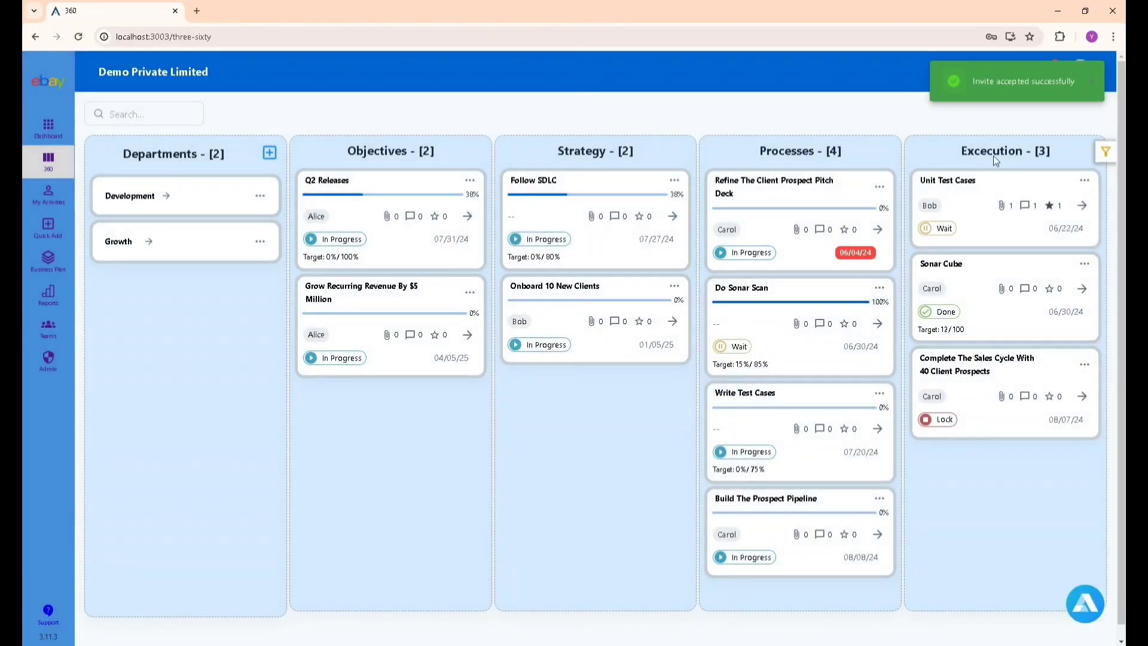
Check the Unit test cases update notification, then filter the board to Development.
click(1056, 79)
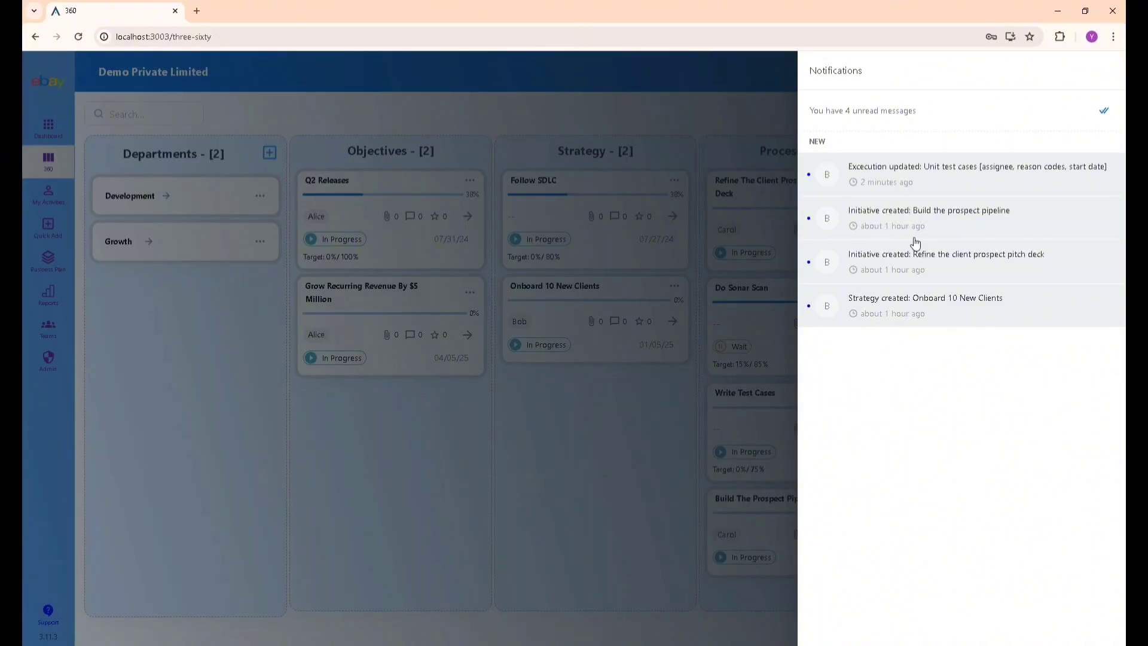
click(889, 174)
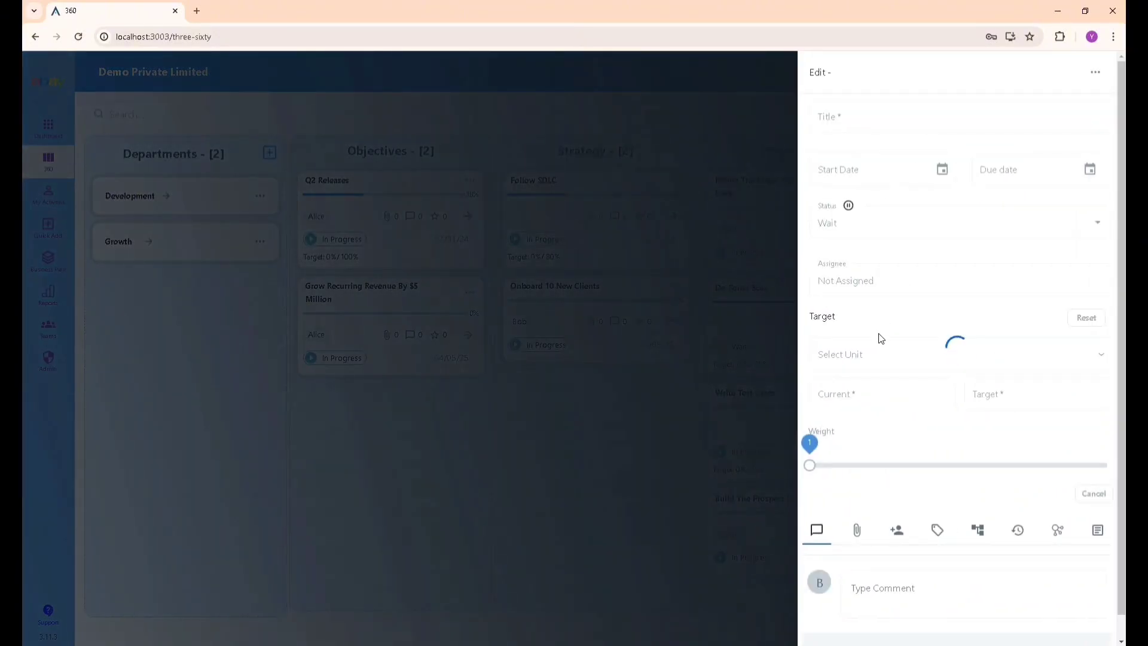
click(601, 446)
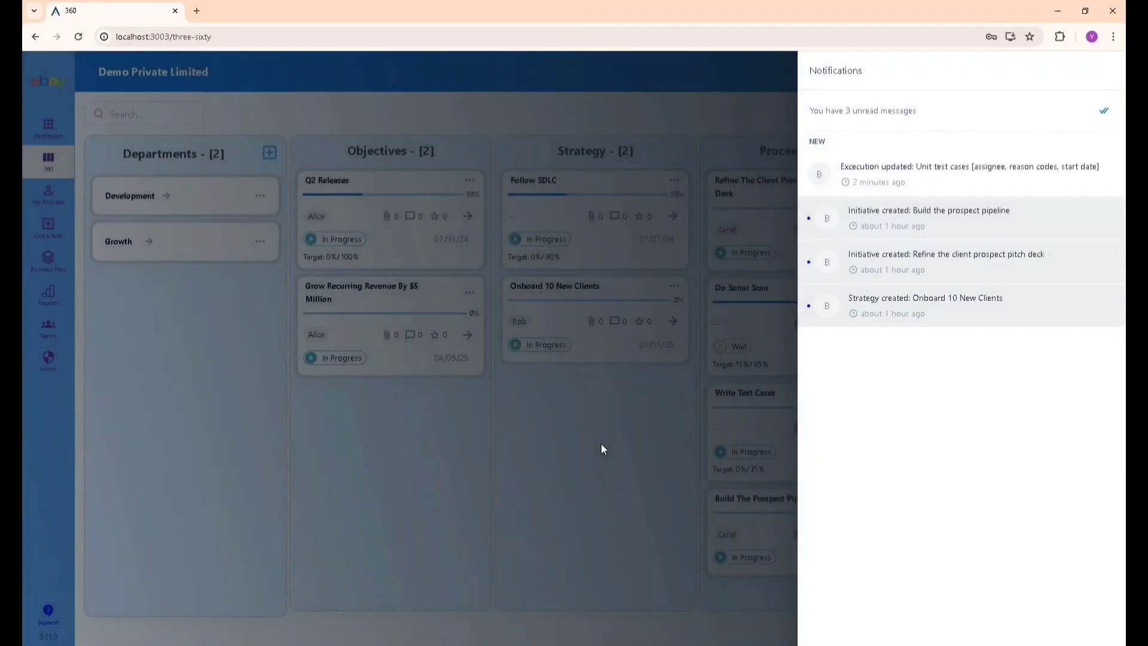
click(601, 446)
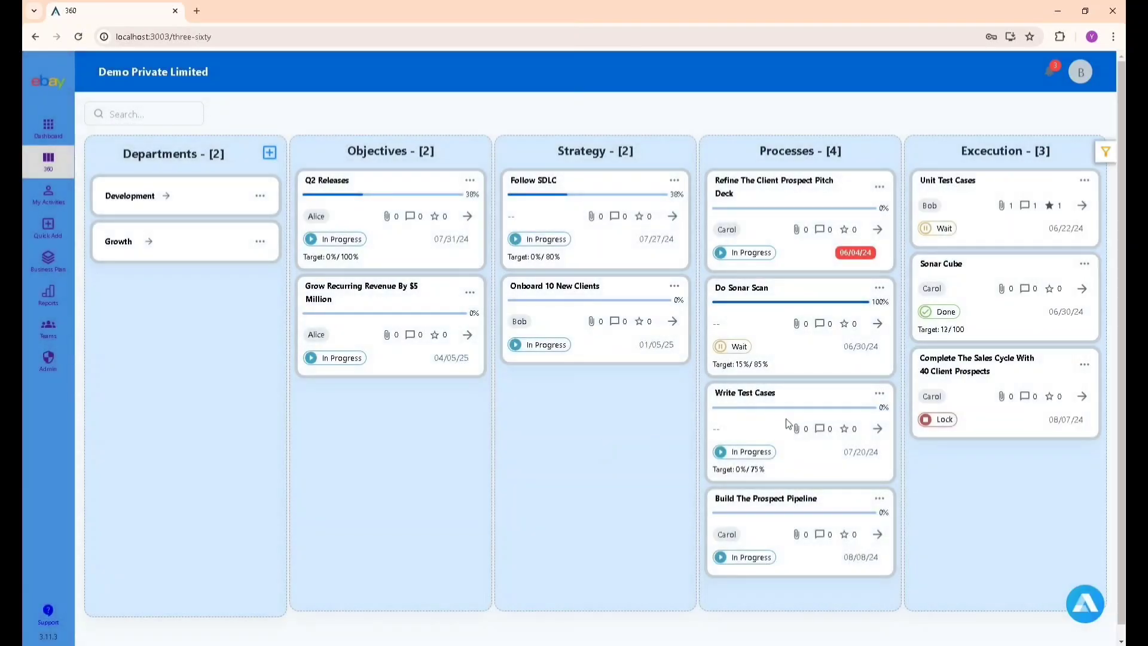
click(168, 196)
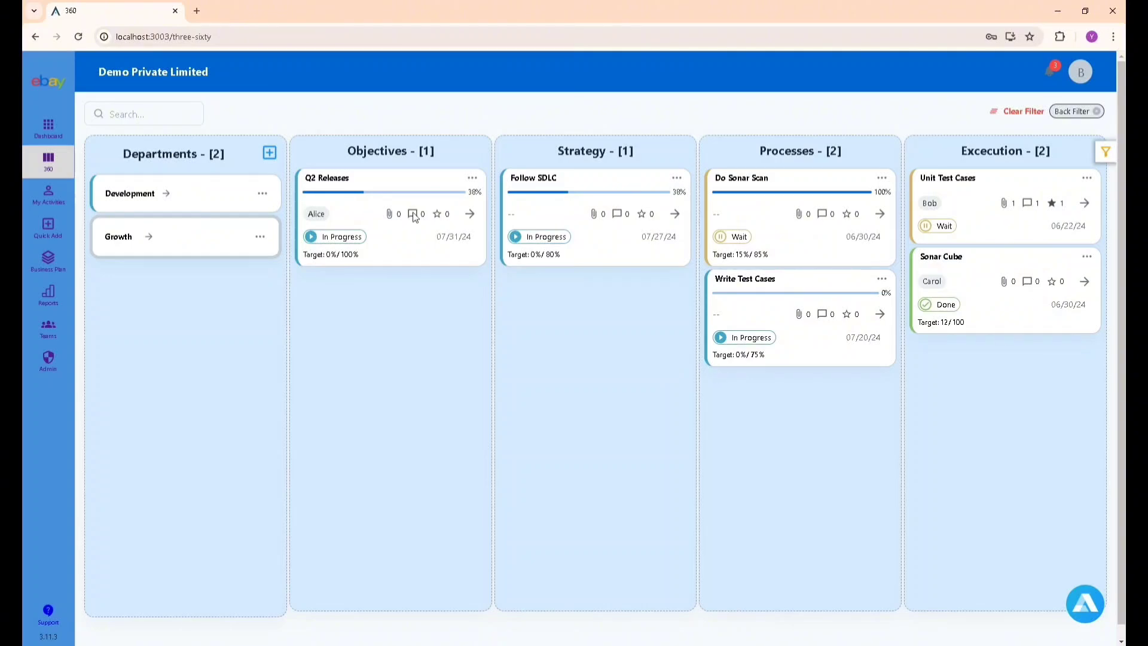
Add 'Integration Testing' as a new Quick Add item.
click(48, 227)
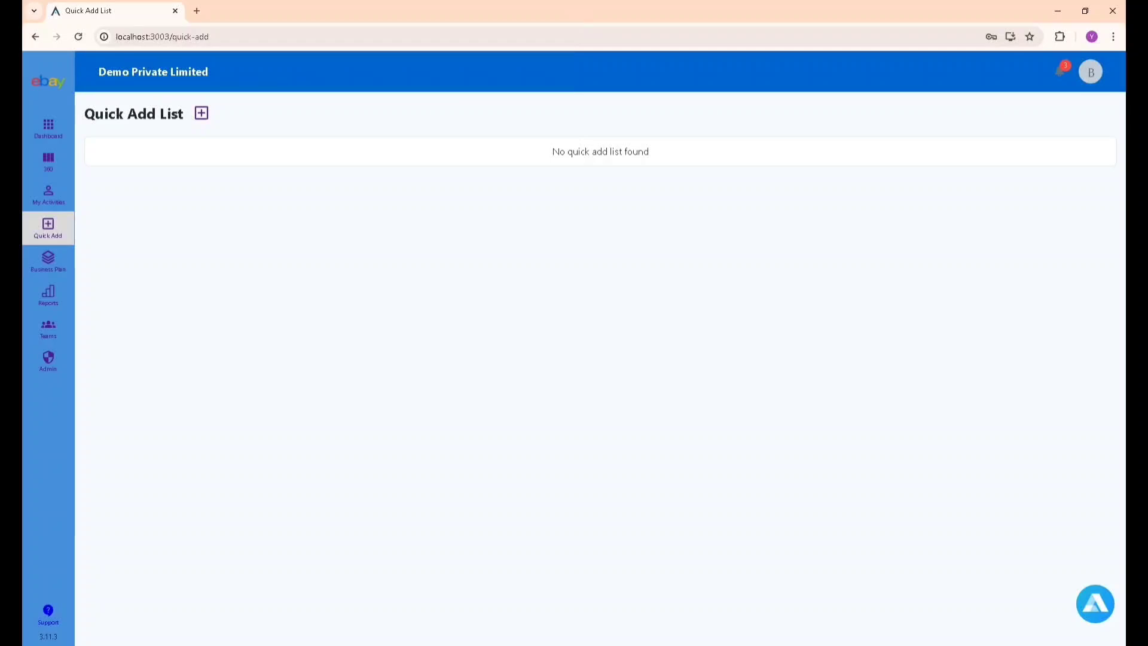
click(201, 113)
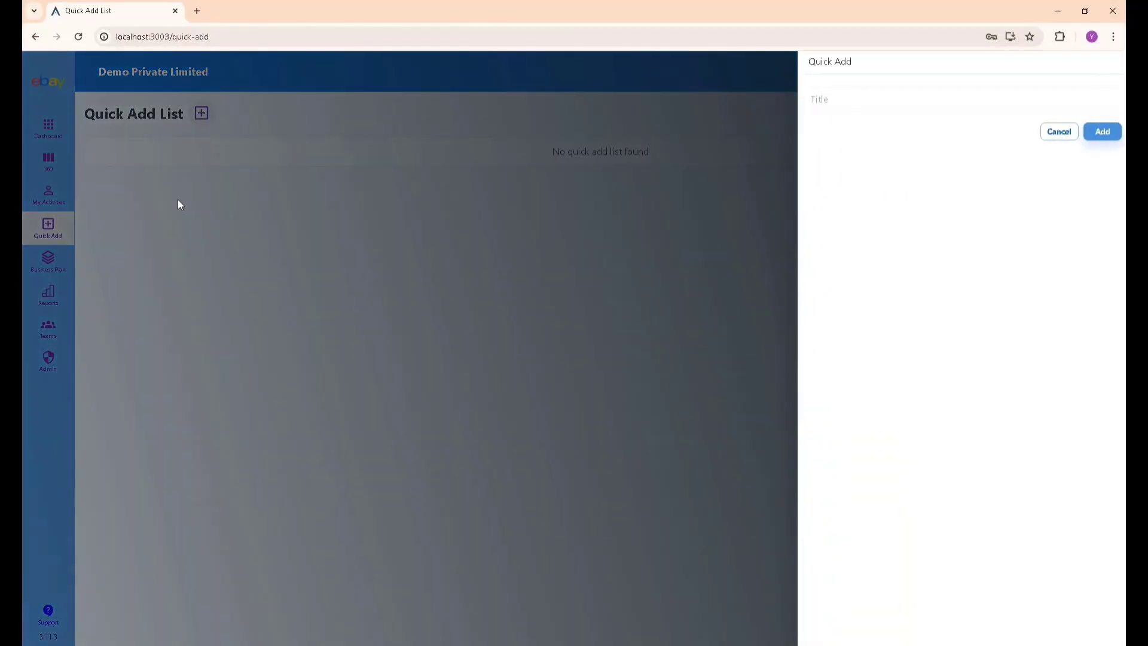
click(930, 106)
click(1103, 133)
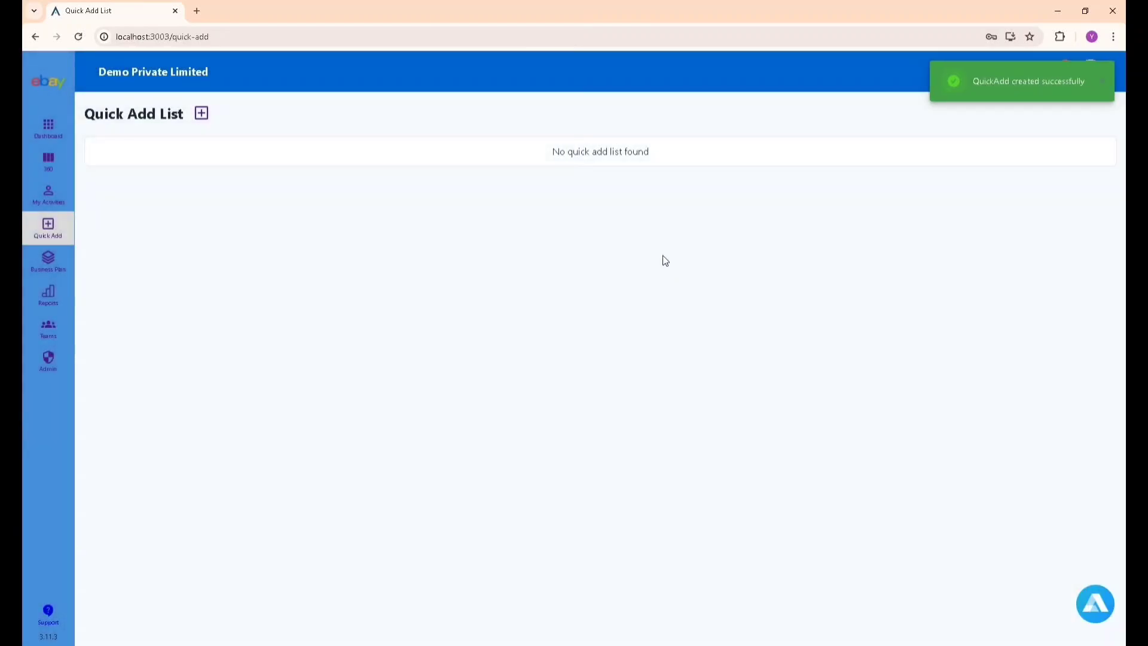
Add 'Security Testing' as a second Quick Add item.
click(202, 114)
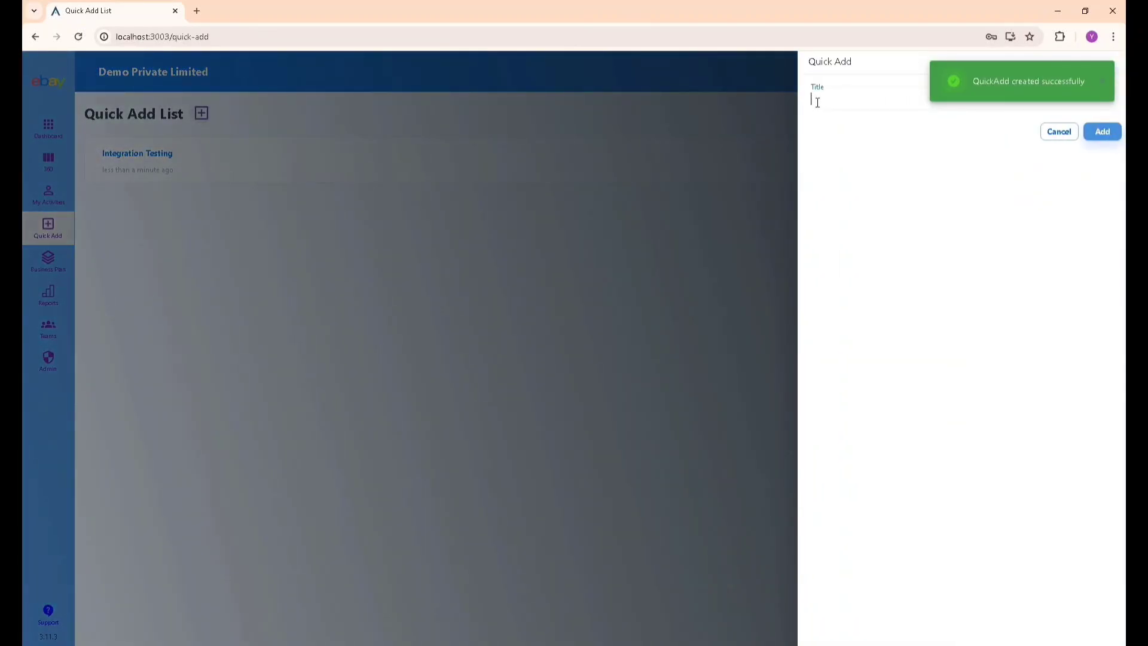
text(Secur)
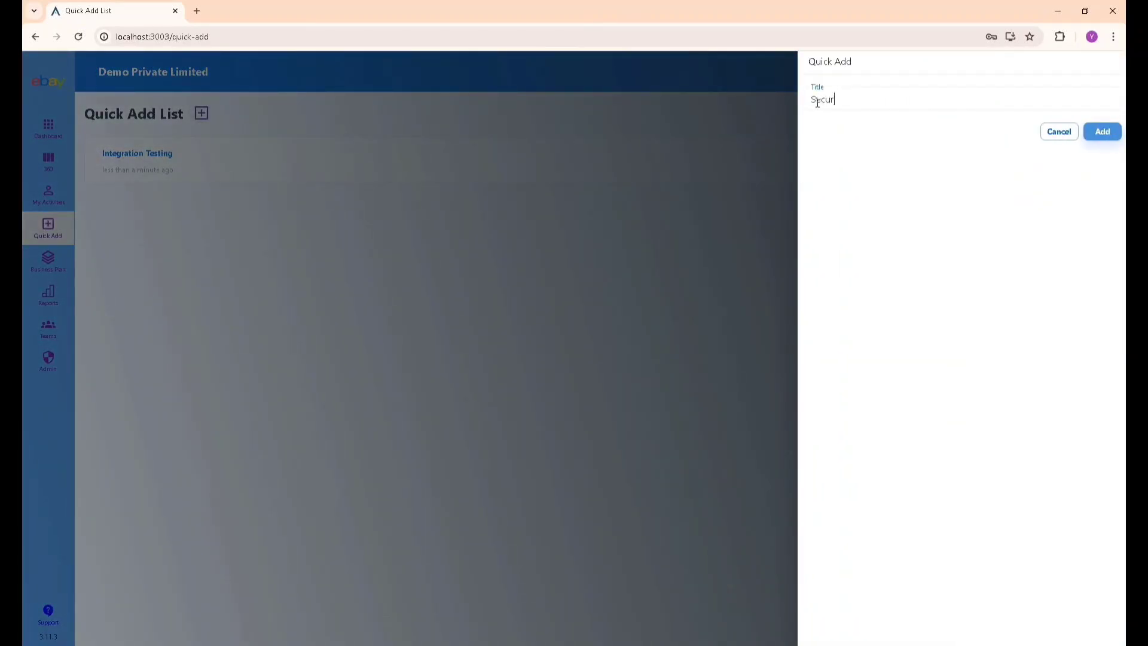
text(ity Testing)
click(1102, 132)
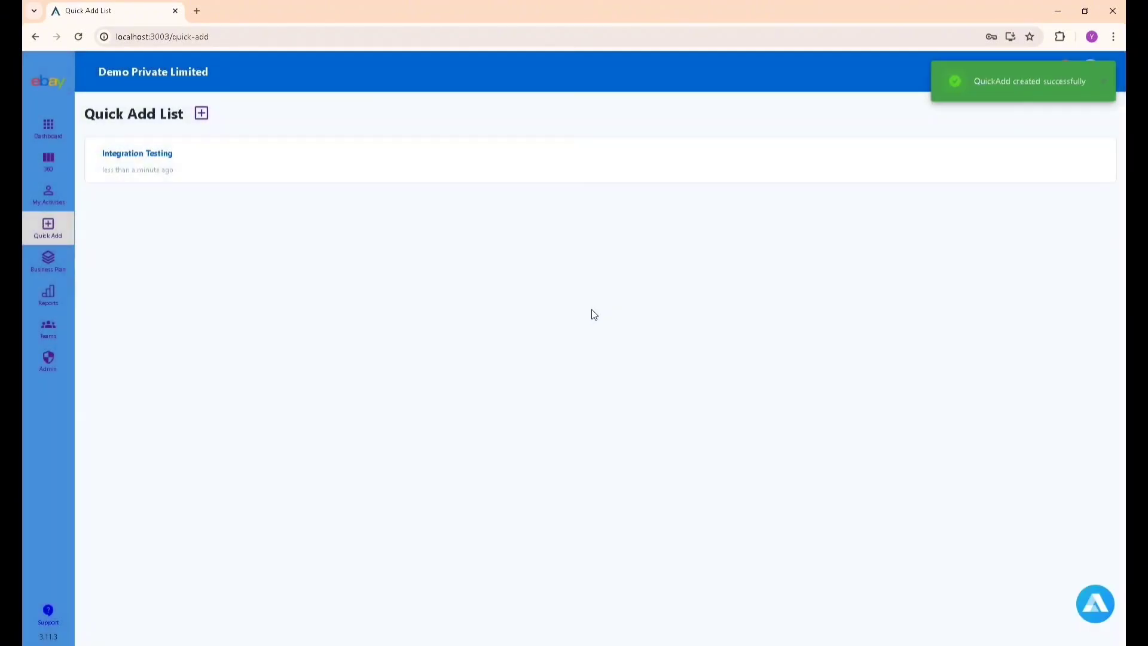
Reopen the Integration Testing quick-add item and start converting it into an element.
click(152, 163)
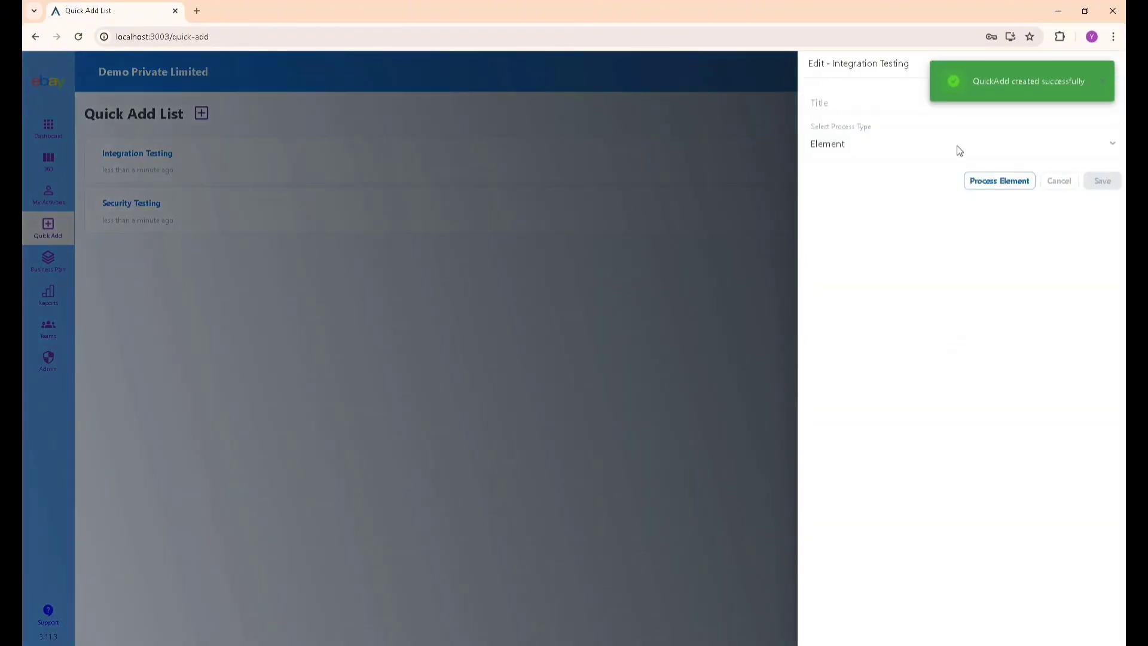
click(1102, 82)
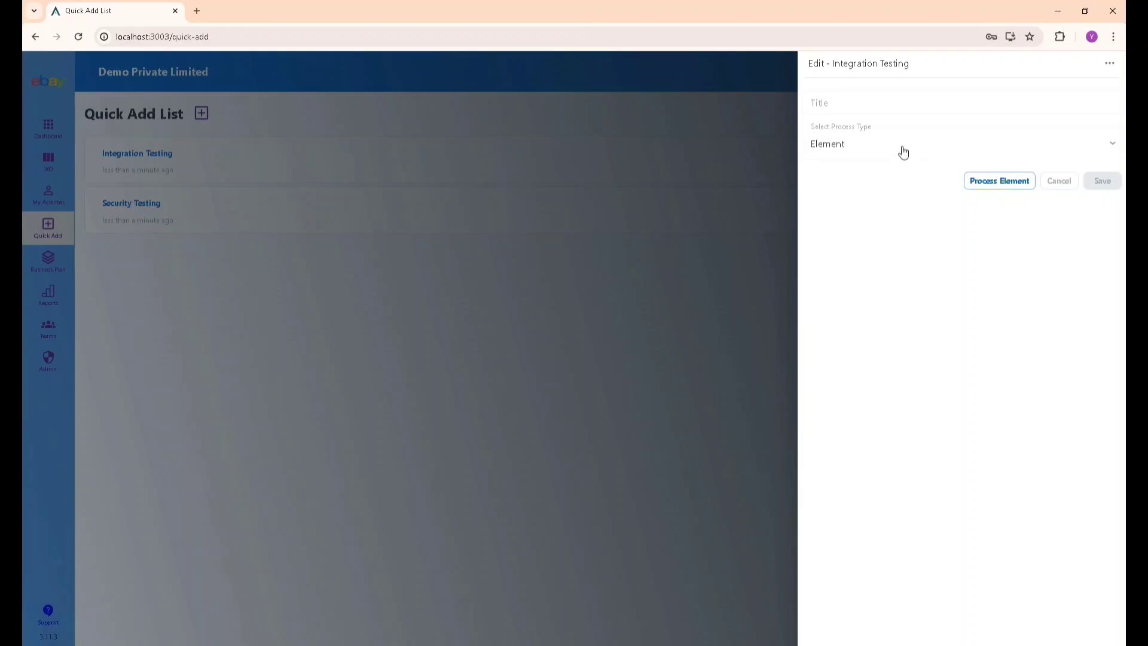
click(649, 251)
click(149, 159)
click(1011, 185)
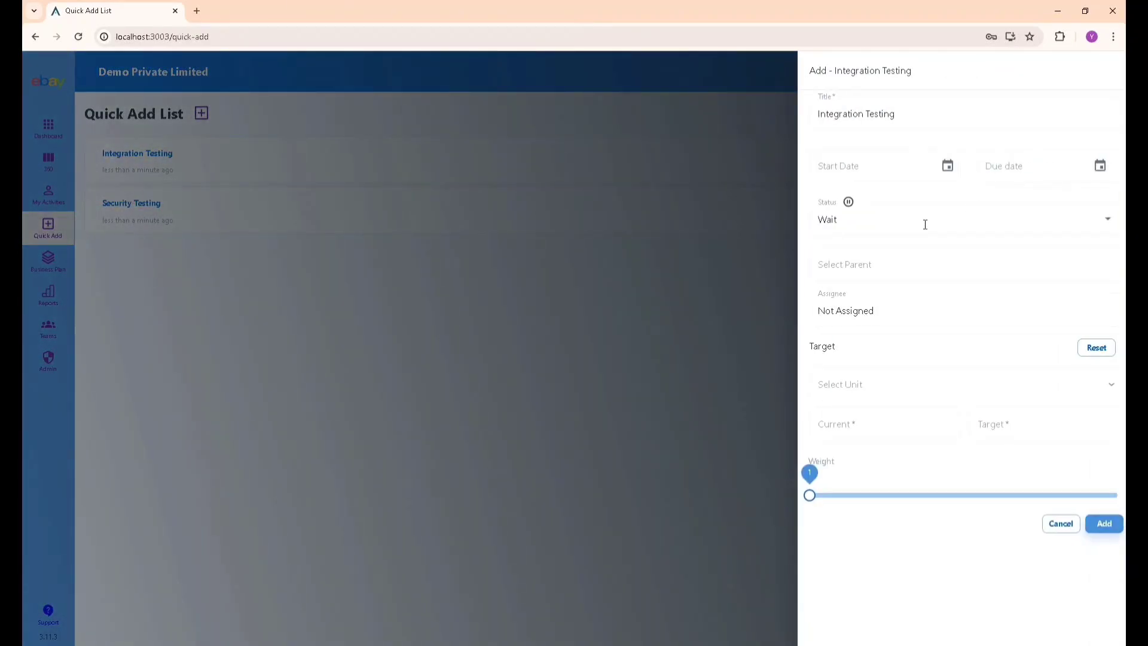
Set Integration Testing's start date to 06/01/24 and due date to 06/29/24.
click(948, 165)
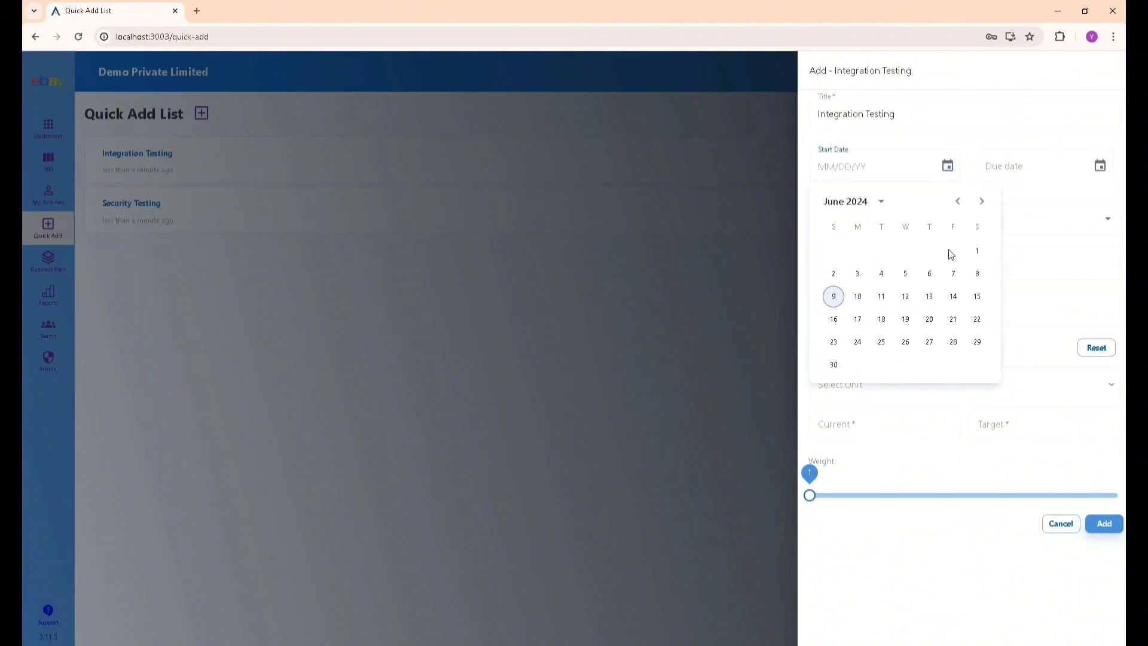
click(977, 250)
click(1099, 166)
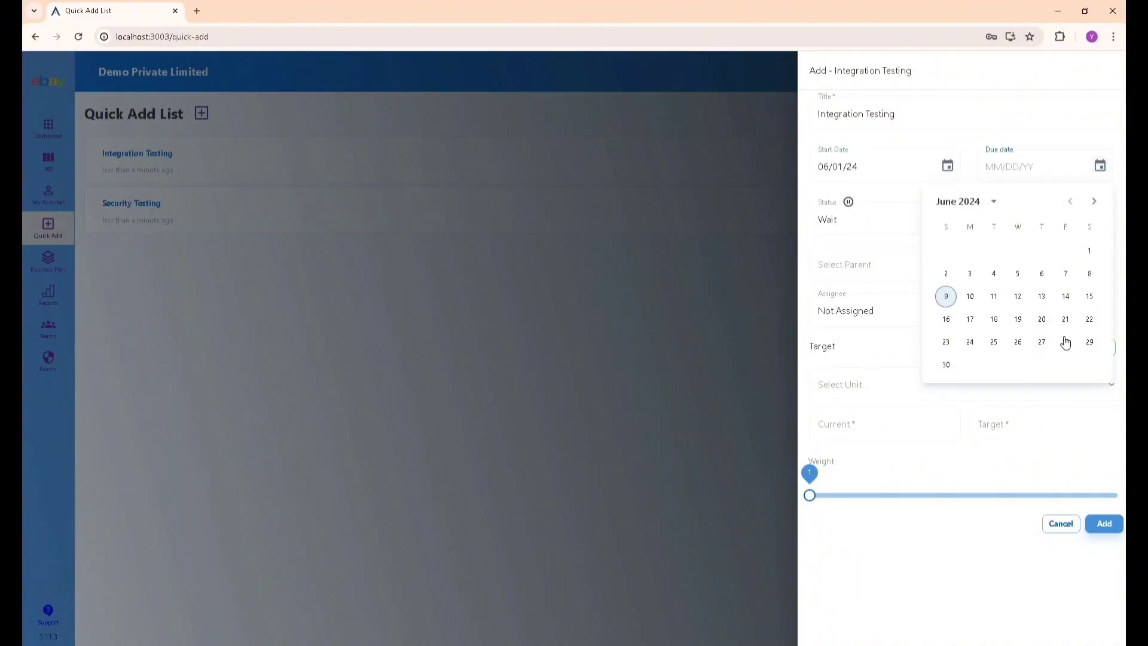
click(1089, 341)
Make Write test cases the parent, assign a team member, and create the element.
click(877, 266)
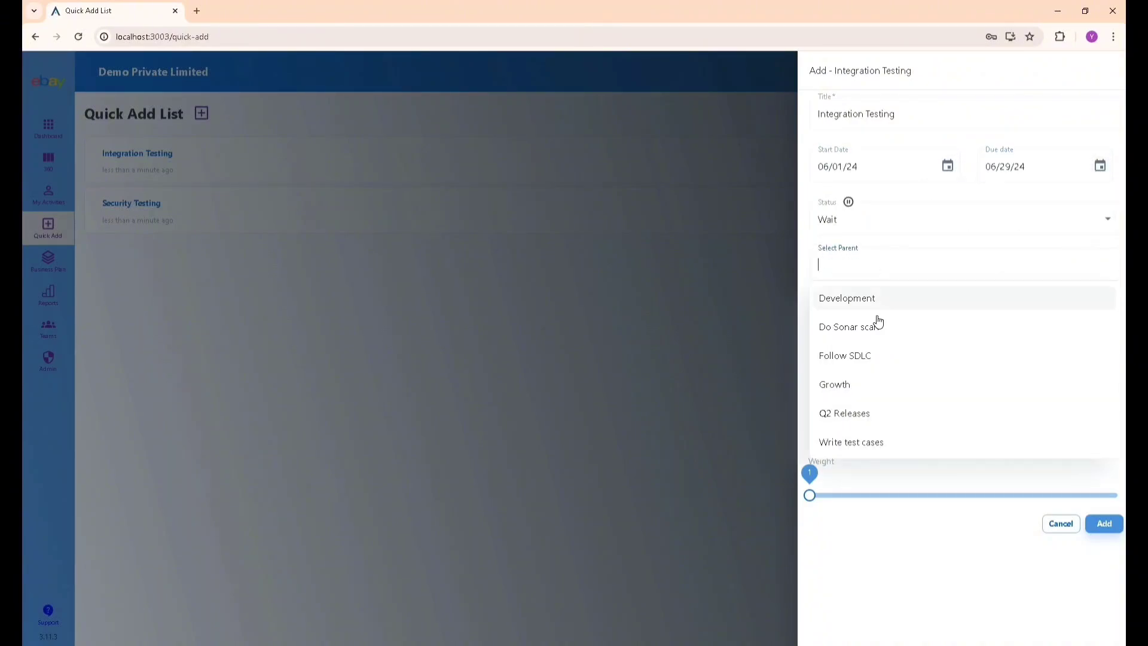
click(866, 444)
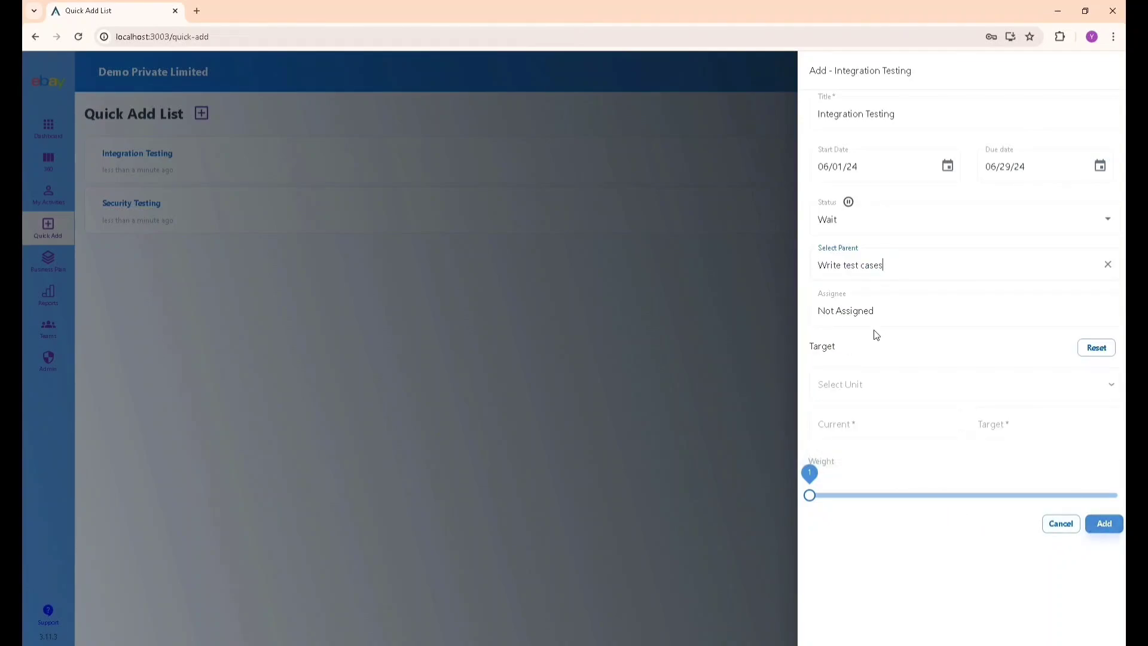
click(870, 311)
click(864, 412)
click(1115, 525)
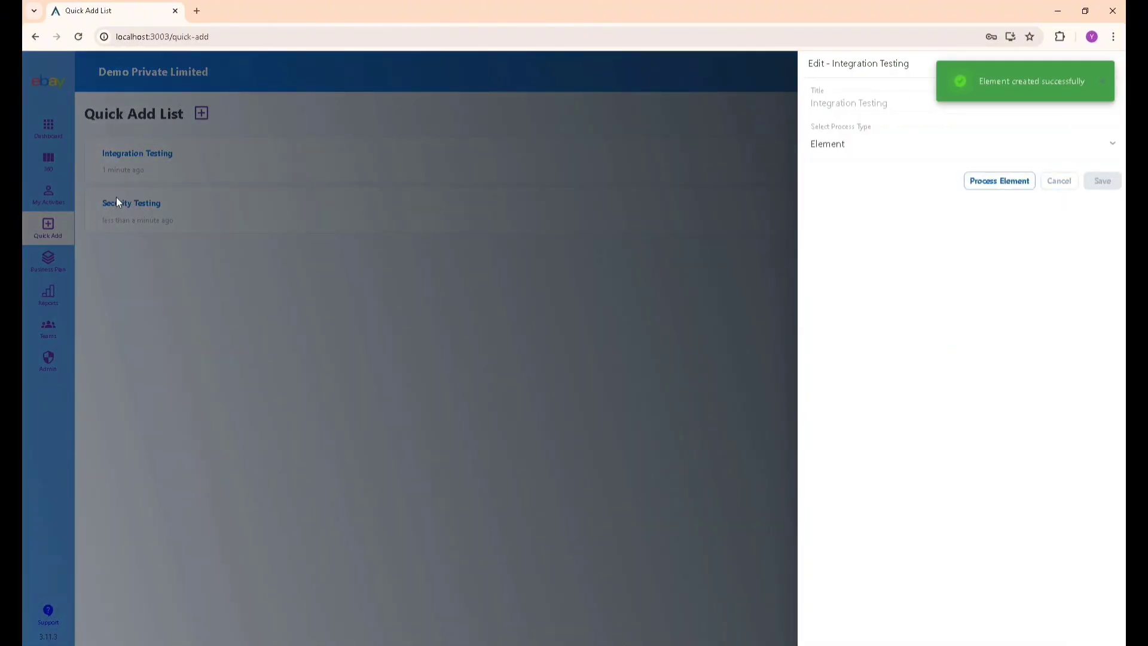
Process the Security Testing item as a Comment attached to Write test cases.
click(116, 202)
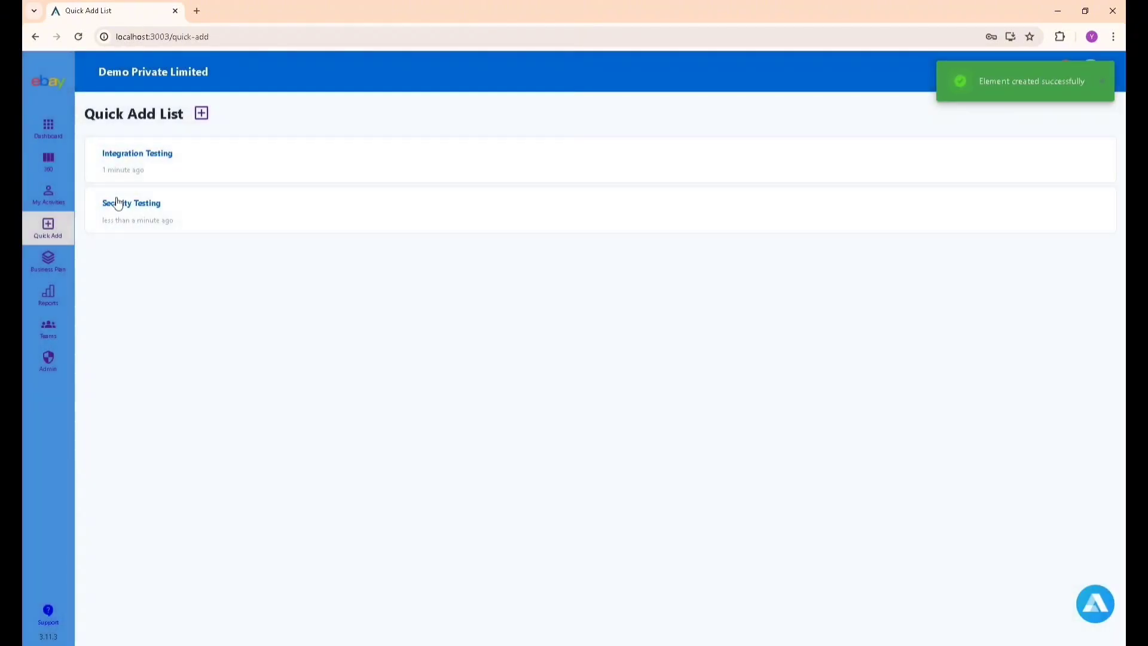
click(127, 205)
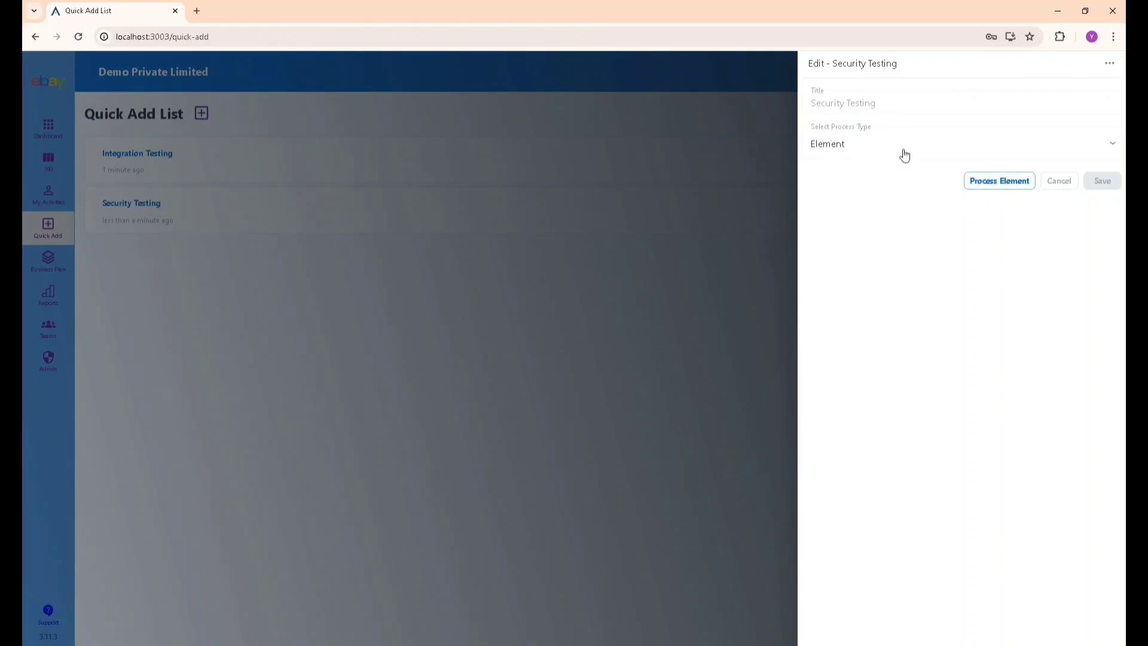
click(903, 153)
click(960, 167)
click(956, 149)
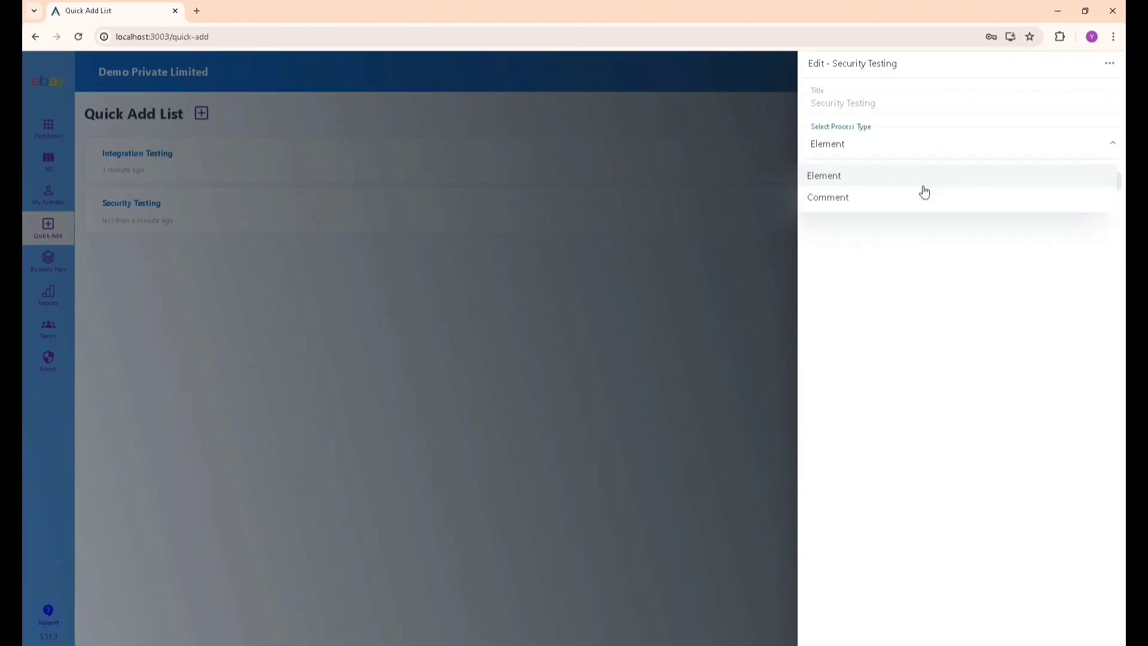
click(939, 196)
click(941, 190)
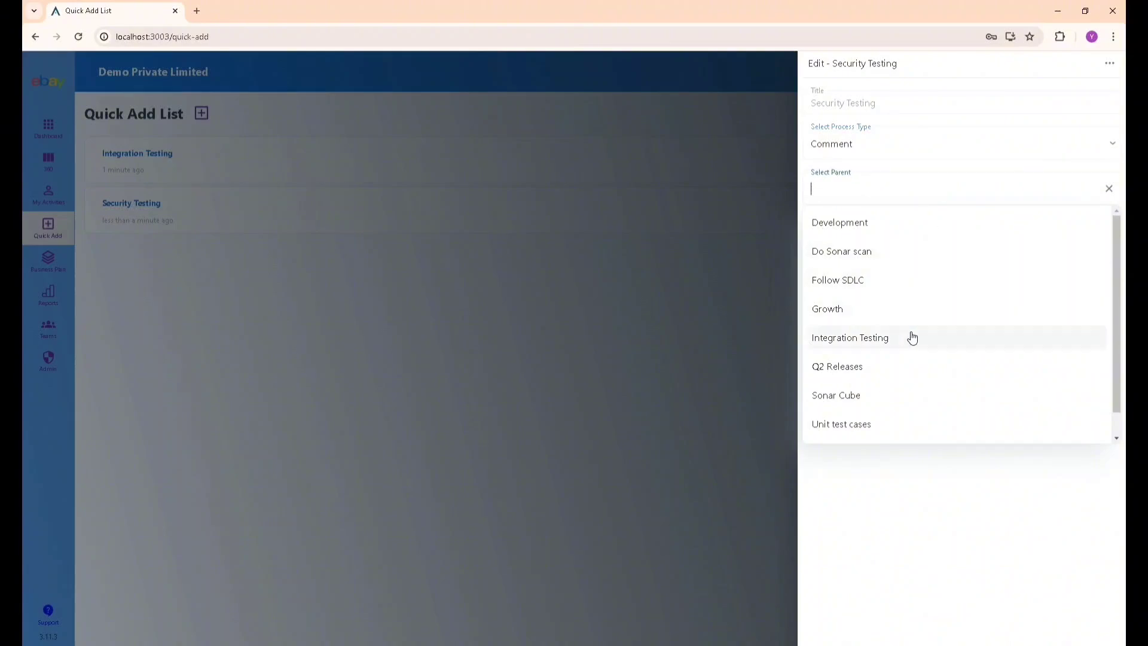
scroll(910, 346, down, 1)
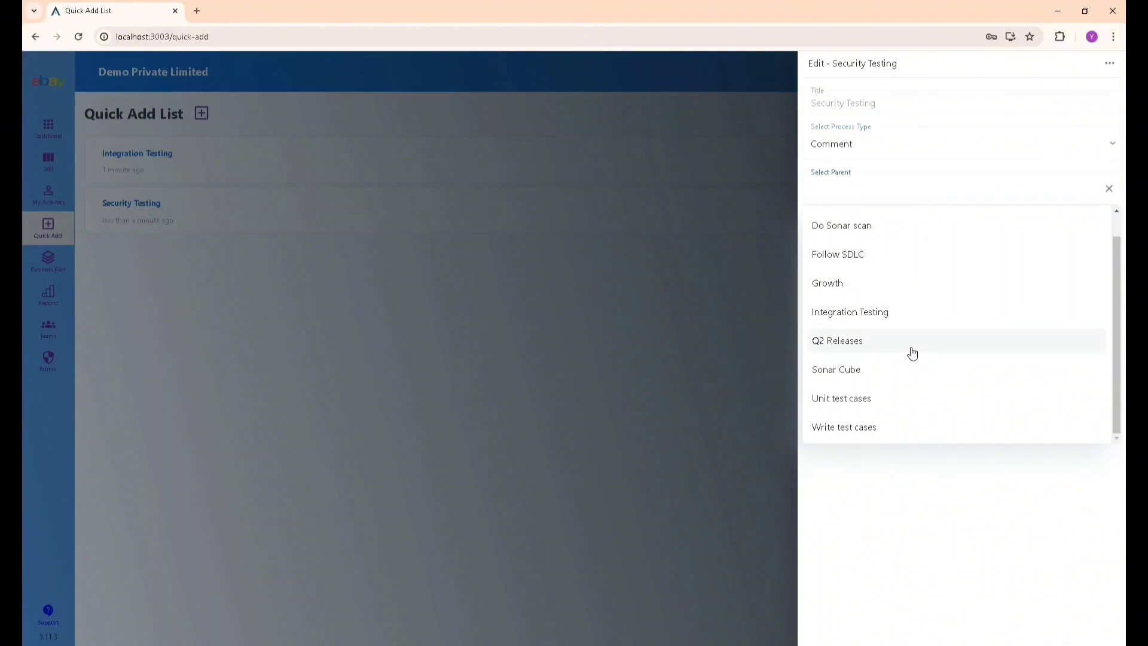
click(872, 429)
click(996, 230)
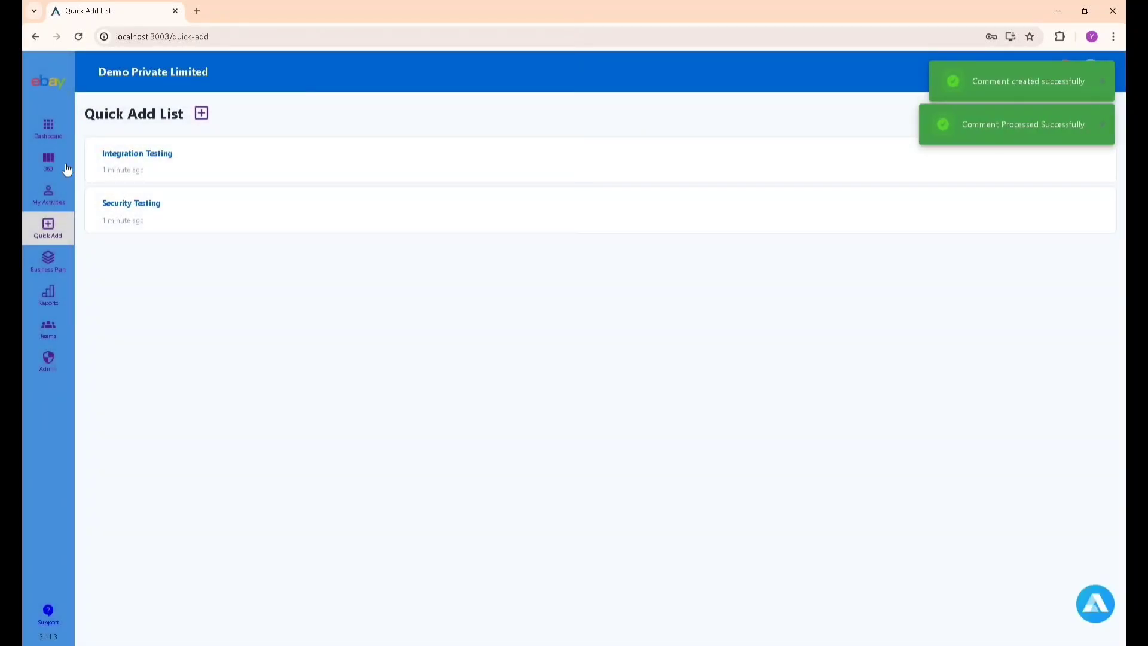
Show the 360 board narrowed to the Development department.
click(52, 258)
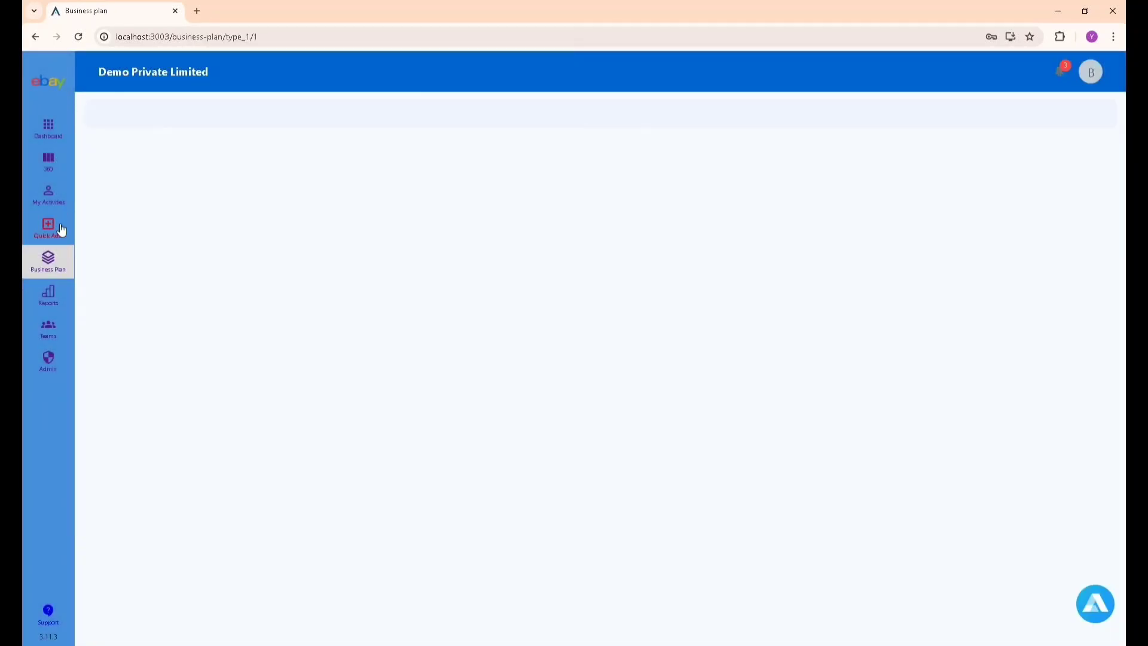
click(58, 229)
click(53, 167)
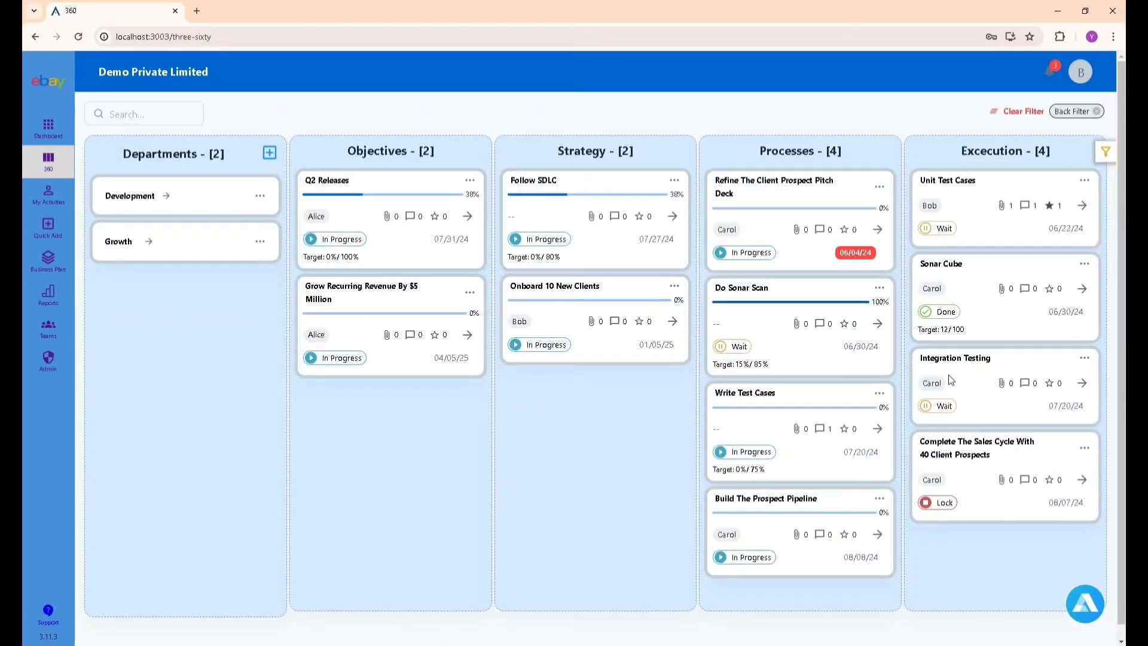
click(165, 201)
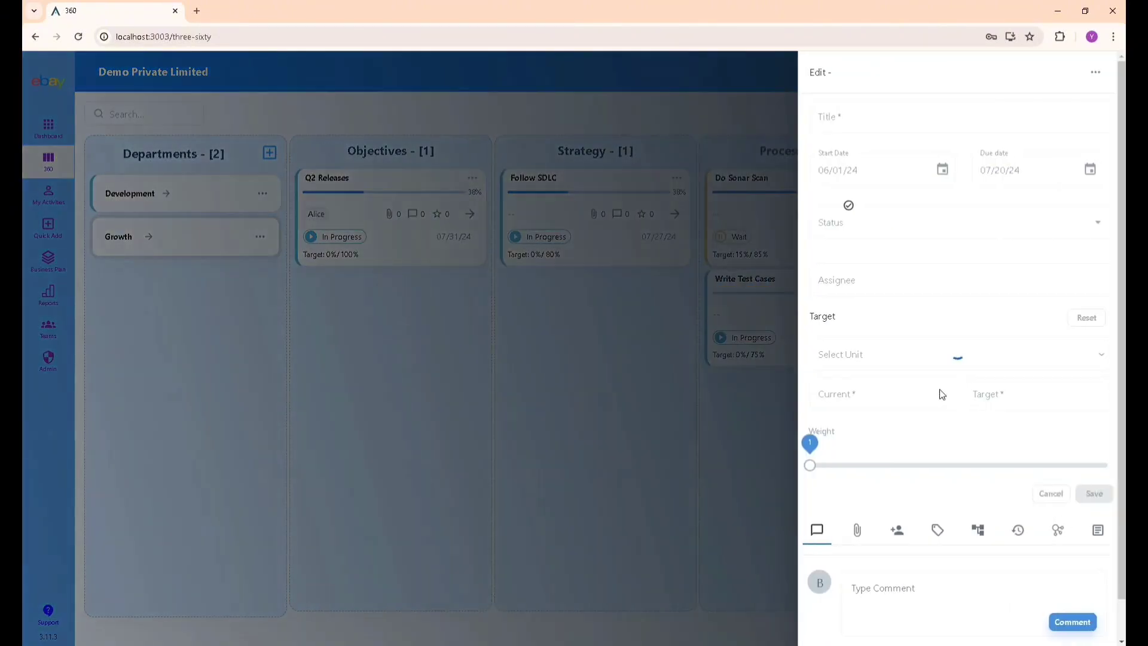
Check the Security Testing comment on the Write Test Cases card and return to the board.
click(942, 395)
scroll(941, 394, down, 1)
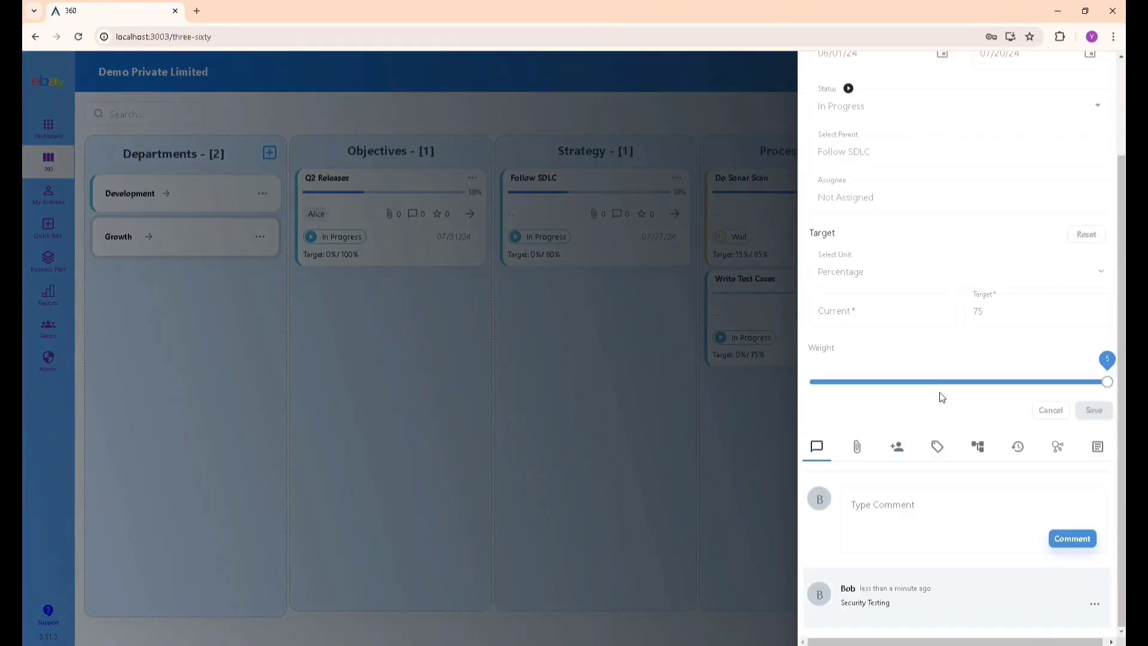
drag(842, 608, 899, 610)
click(903, 521)
click(700, 502)
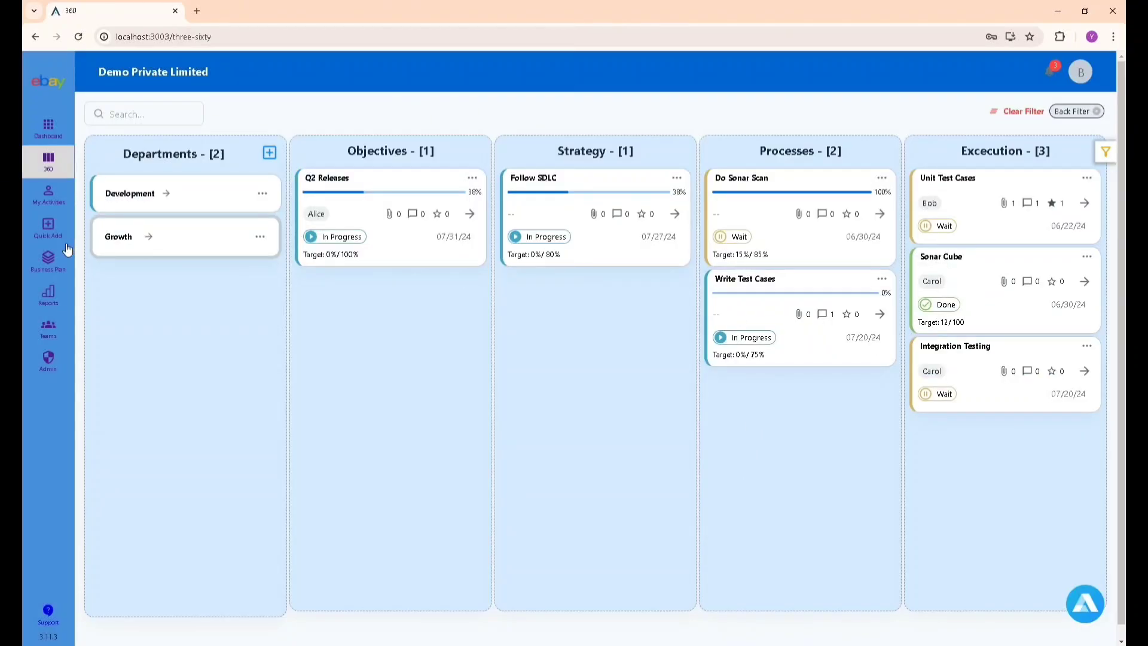
Review the 06/02/2024–06/09/2024 Activity Report listing the Integration Testing and Security Testing changes.
click(52, 290)
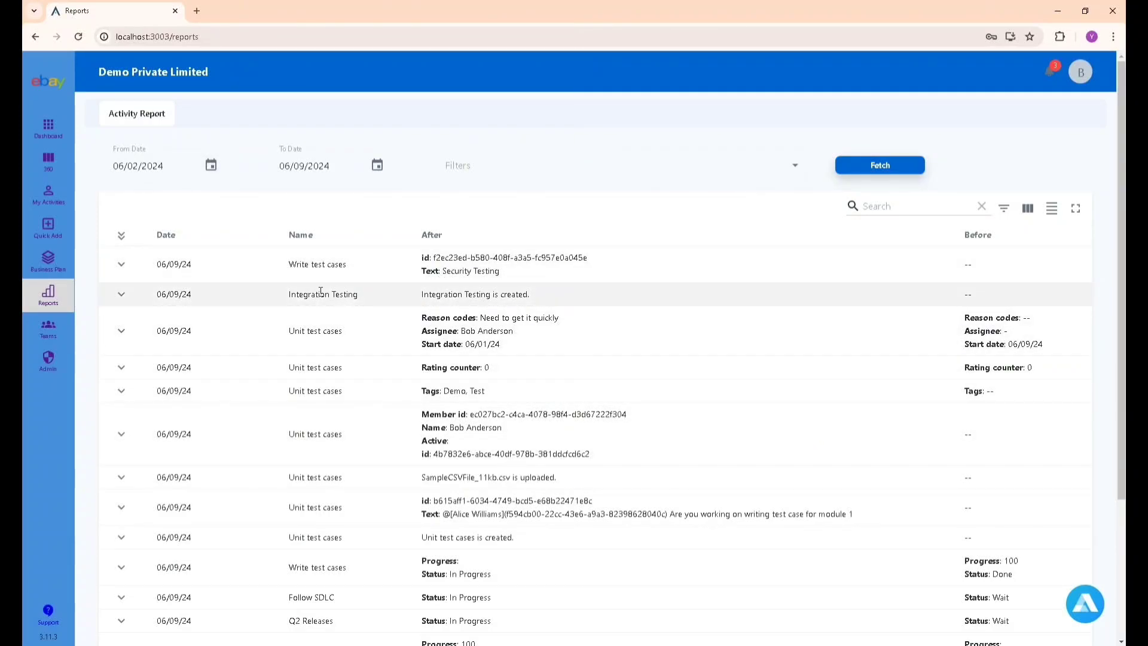
scroll(466, 297, down, 1)
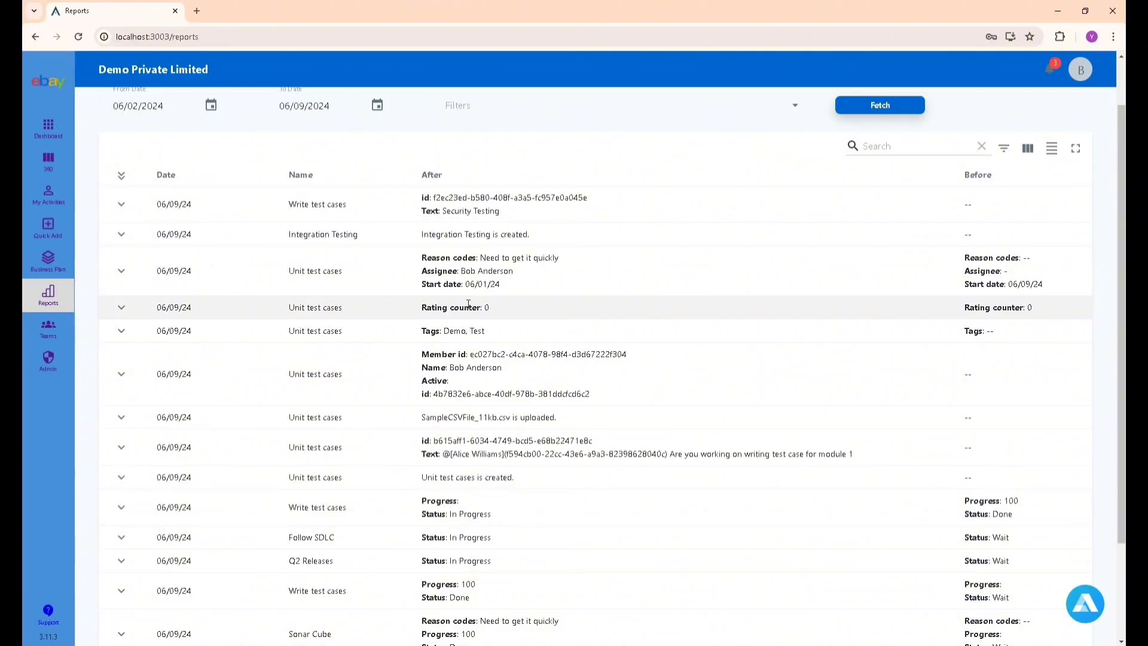
scroll(469, 305, down, 2)
scroll(484, 411, up, 3)
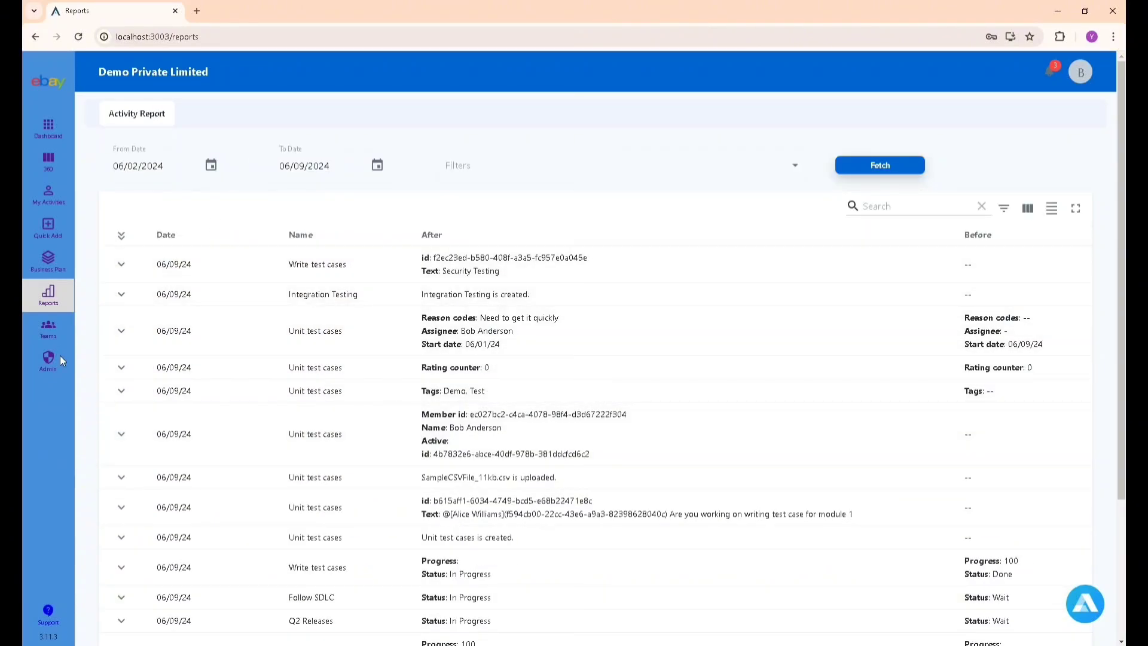
Open a blank Add Member form on the Teams page, leaving name, e-mail and role empty.
click(52, 333)
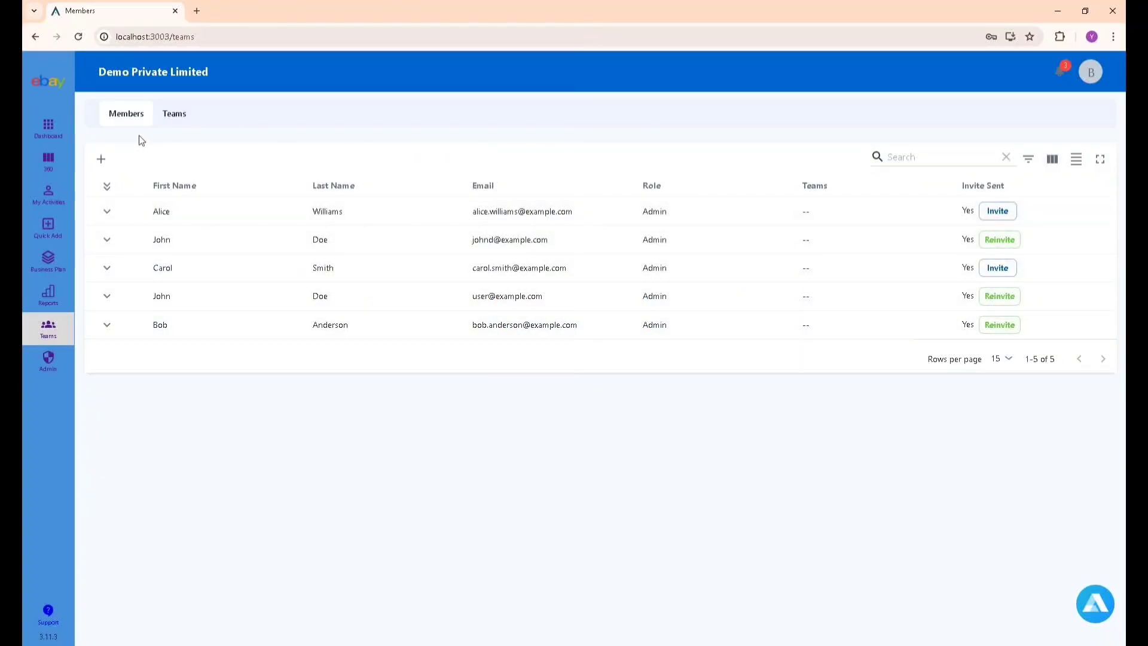
click(101, 159)
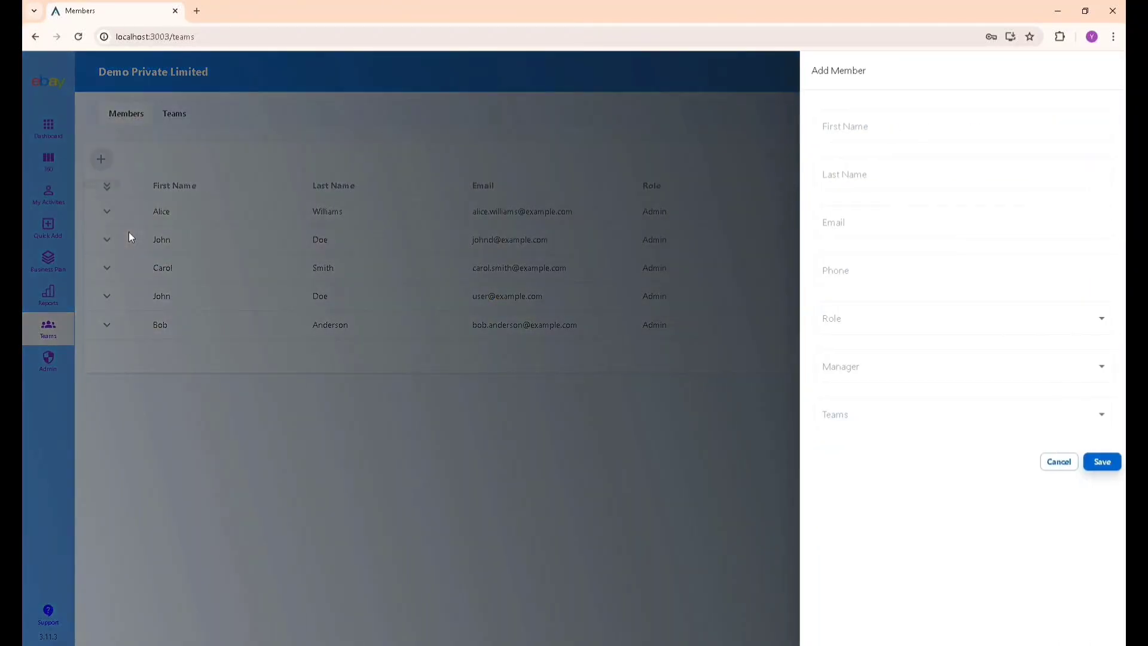
click(838, 137)
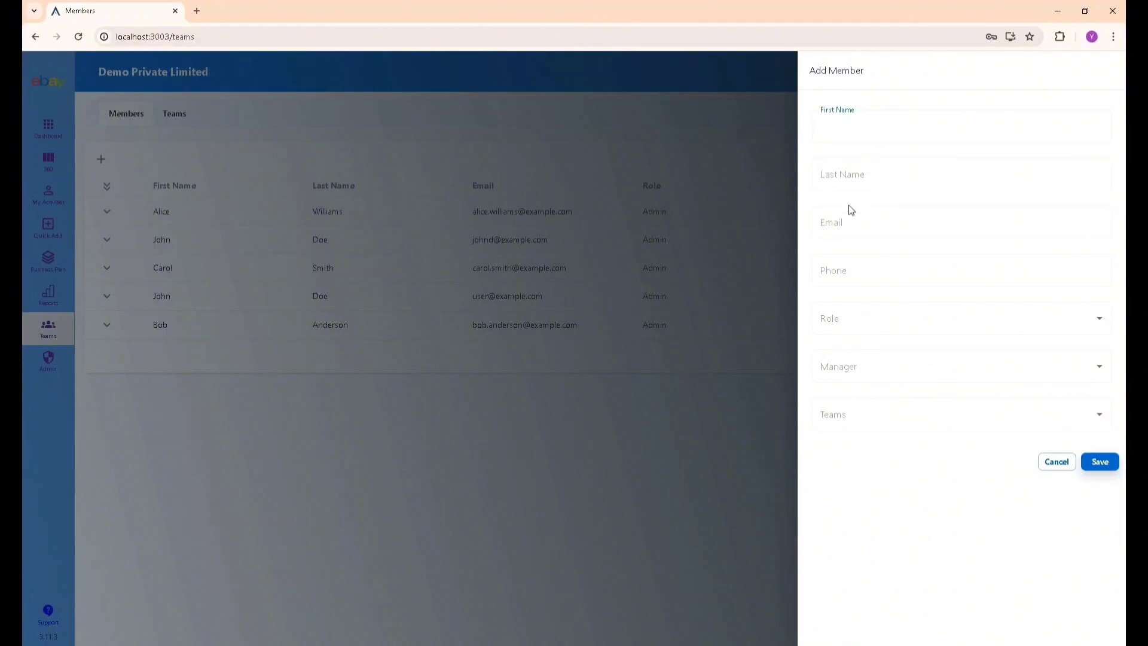
click(848, 176)
click(835, 228)
click(834, 329)
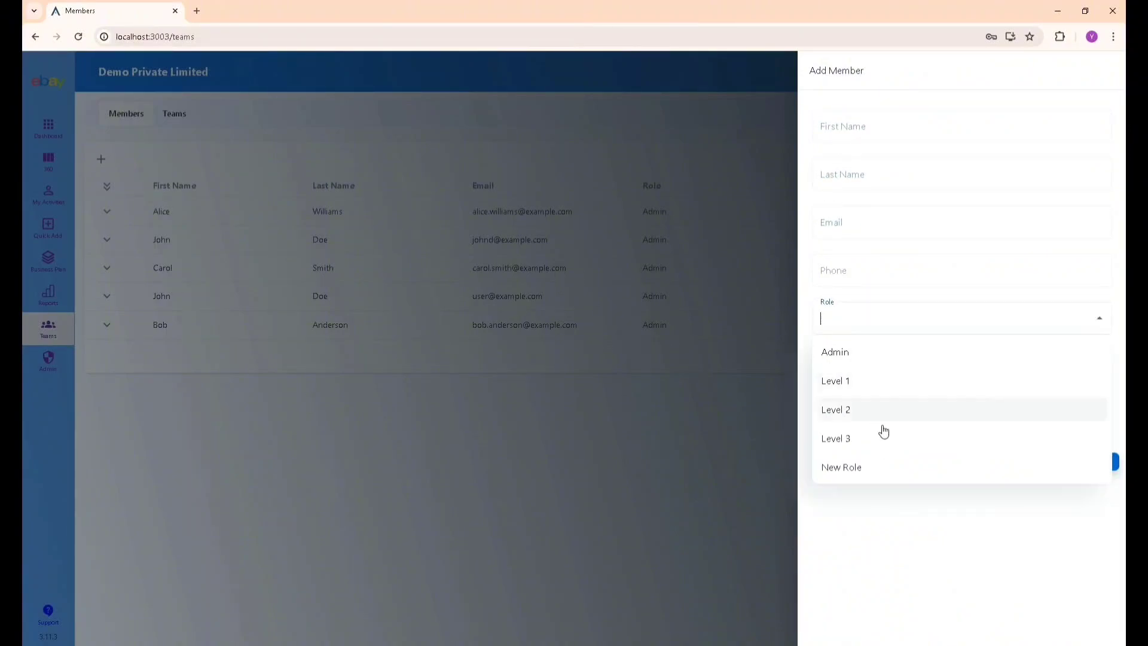
click(903, 535)
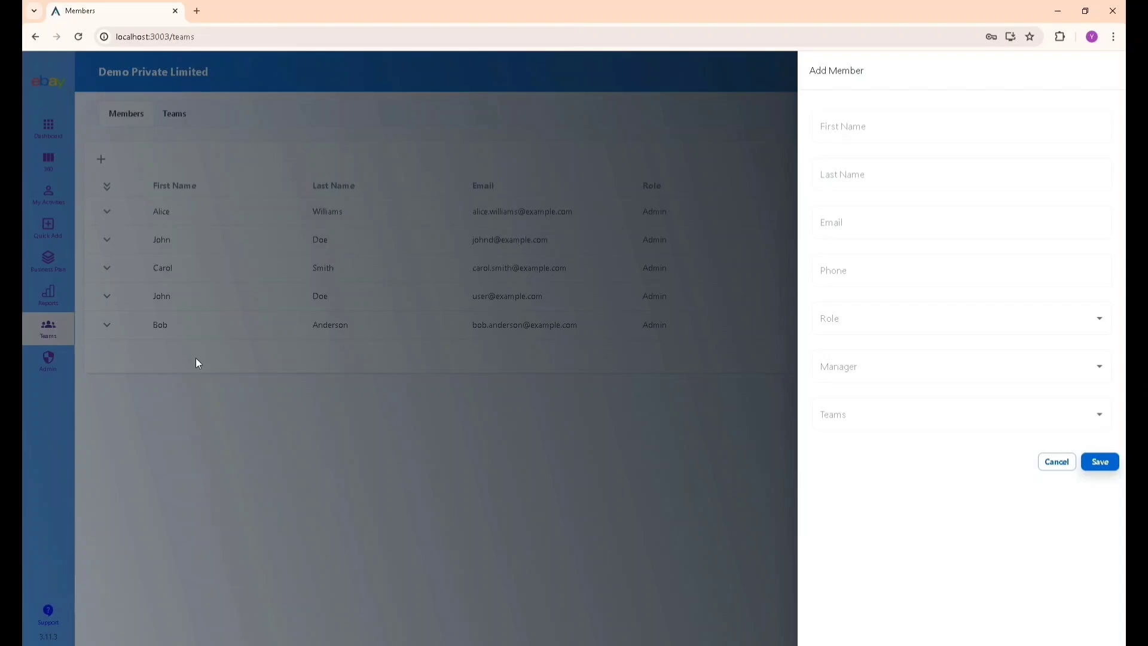